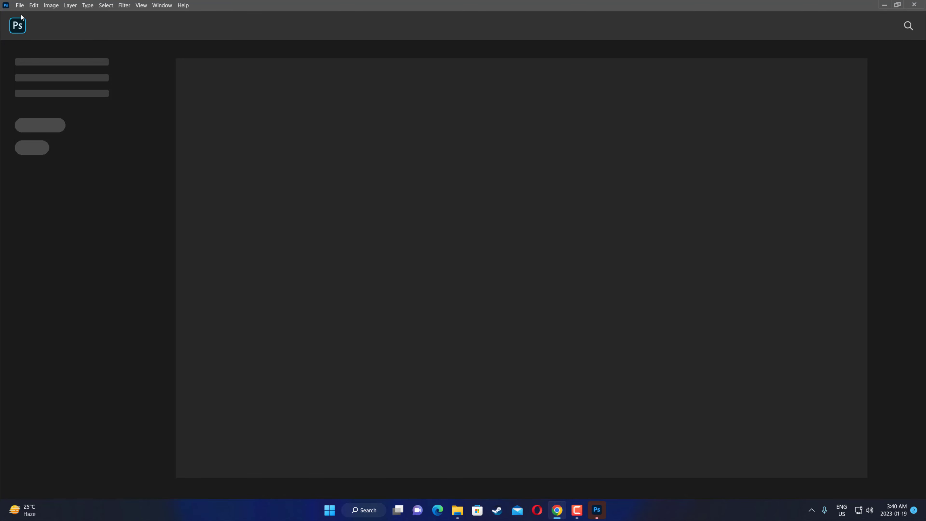
# Step: Create a new 5000 × 3000 px document at 300 pixels/inch
pyautogui.click(20, 5)
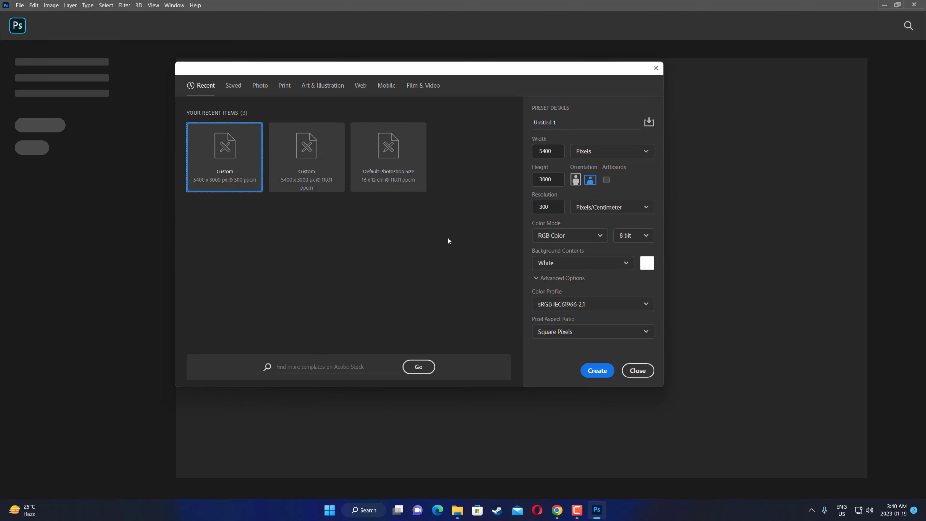
pyautogui.moveTo(550, 210); pyautogui.dragTo(537, 208)
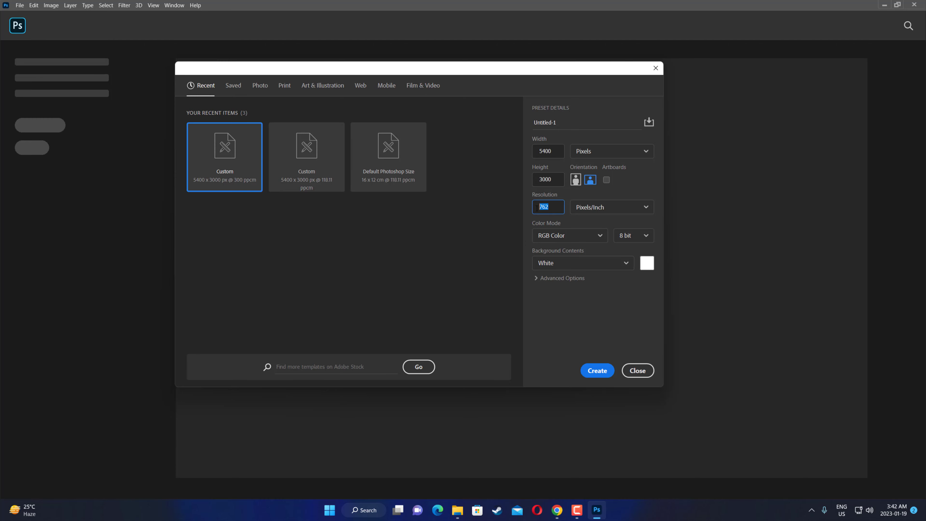
pyautogui.write('36')
pyautogui.press('BackSpace')
pyautogui.press('BackSpace')
pyautogui.press('BackSpace')
pyautogui.write('300')
pyautogui.doubleClick(557, 151)
pyautogui.write('5000')
pyautogui.click(593, 307)
pyautogui.click(602, 371)
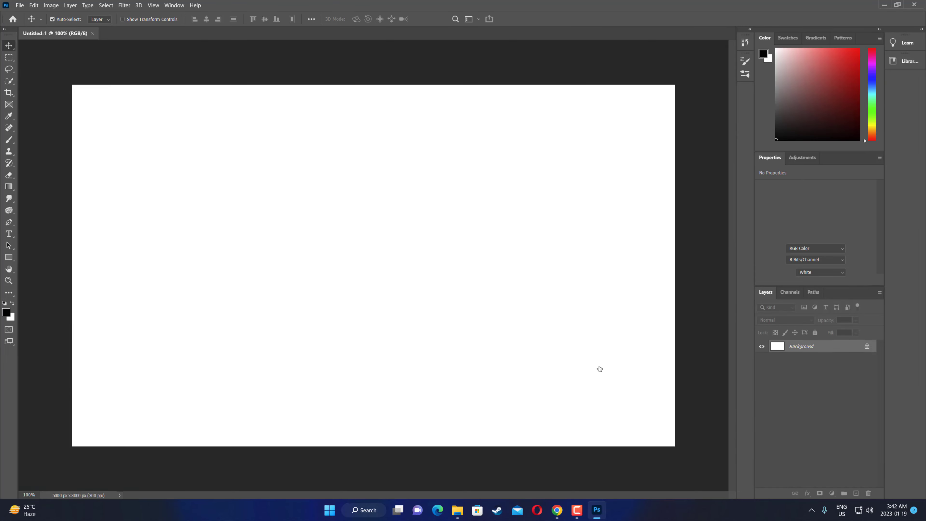
# Step: Drag the moss_2_texture stump photo from File Explorer onto the new canvas
pyautogui.click(457, 510)
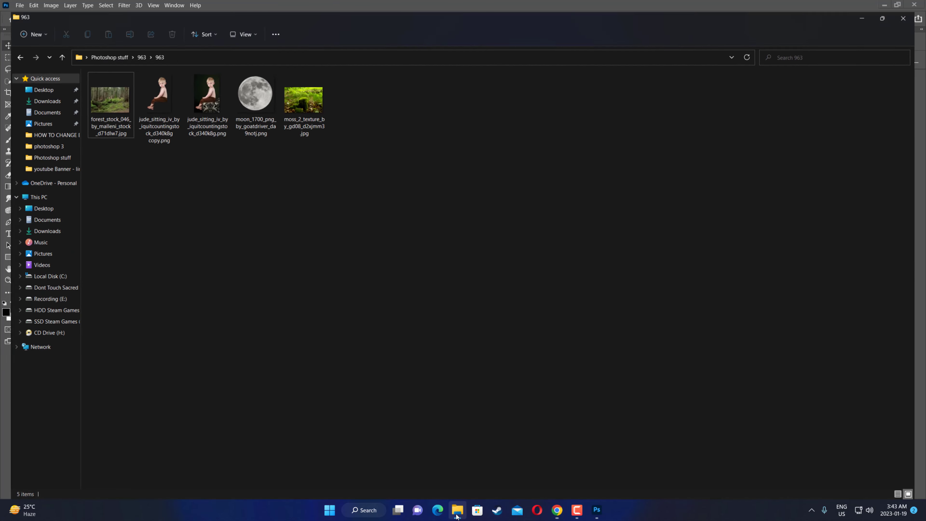
pyautogui.click(882, 18)
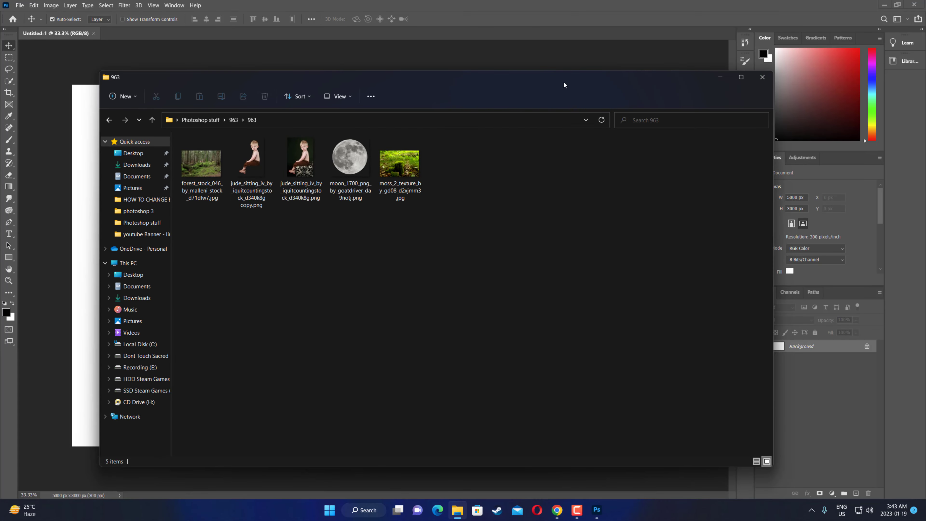
pyautogui.moveTo(564, 85); pyautogui.dragTo(846, 73)
pyautogui.click(293, 241)
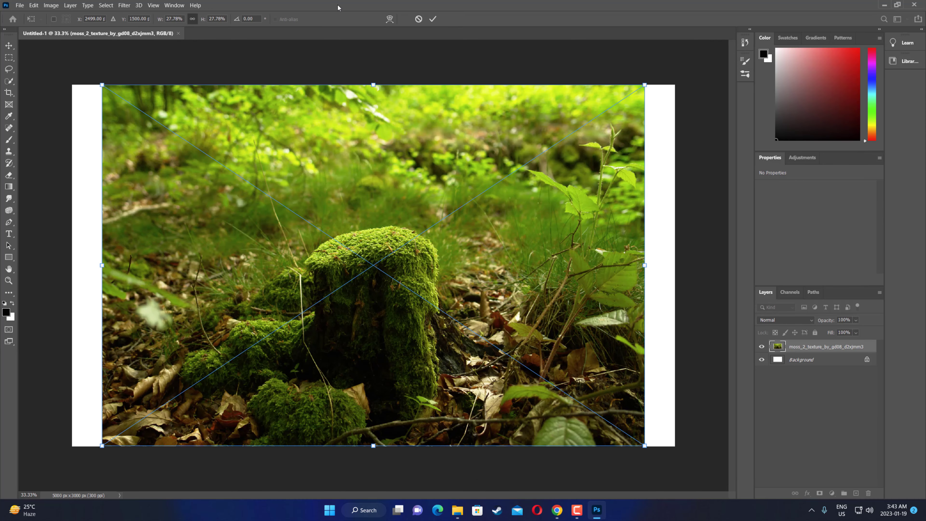
# Step: Commit the moss photo placement, pick the Pen tool and zoom in on the stump base
pyautogui.click(432, 19)
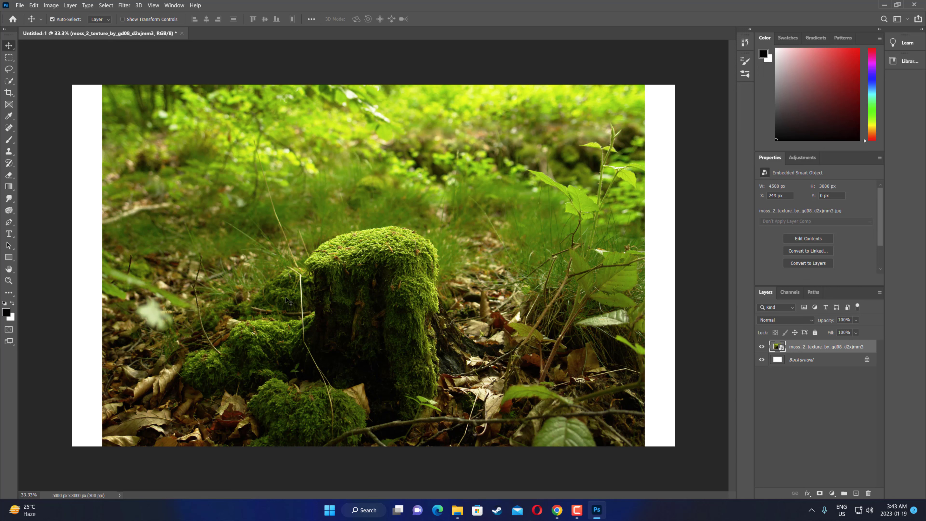
pyautogui.click(9, 222)
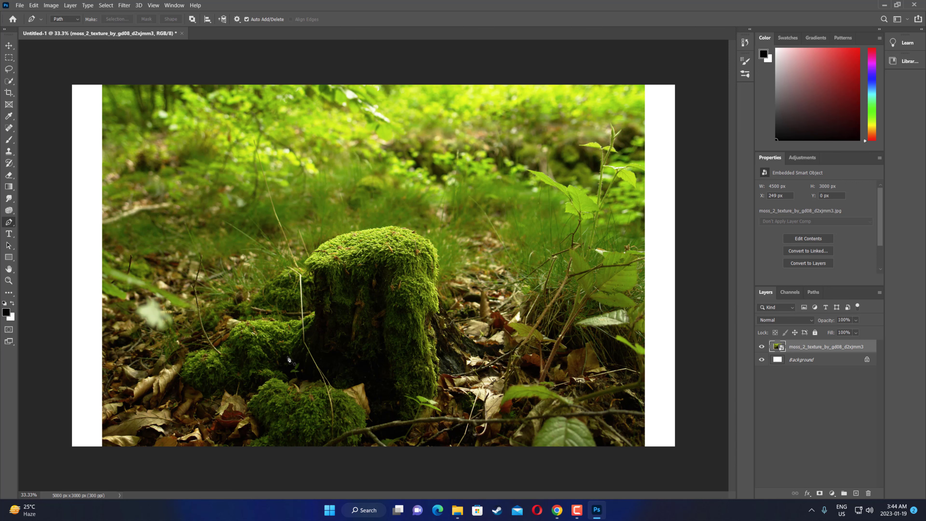
pyautogui.hotkey('ctrl', '+')
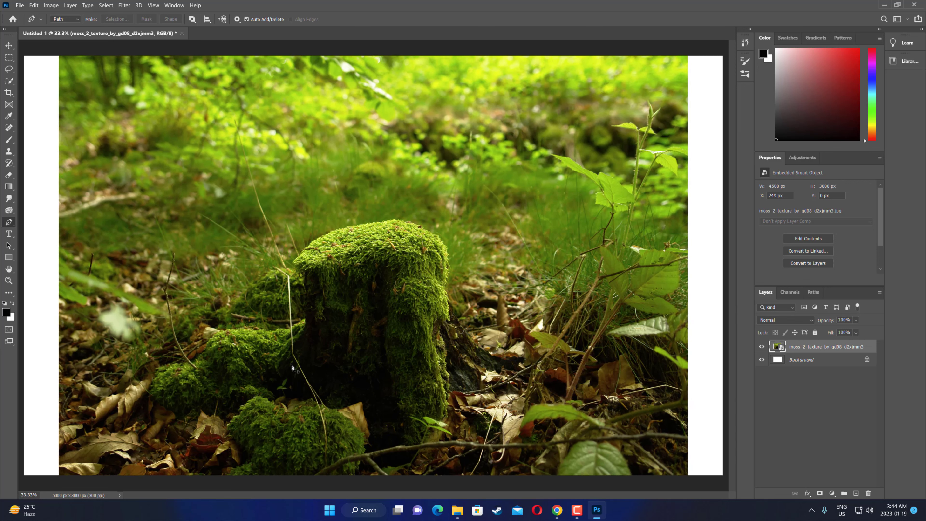
pyautogui.hotkey('ctrl', '+')
pyautogui.scroll(-2, 285, 365)
pyautogui.scroll(-2, 273, 363)
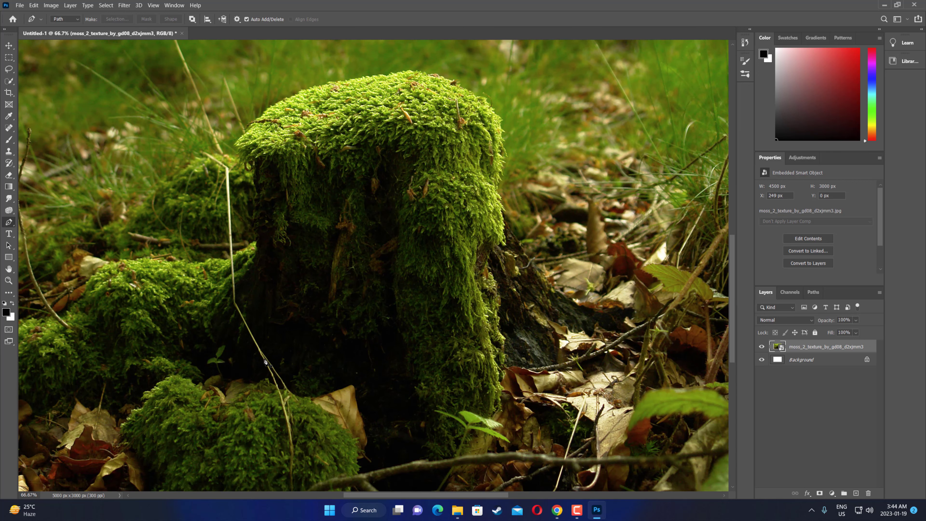
pyautogui.scroll(-2, 264, 361)
pyautogui.hotkey('ctrl', '+')
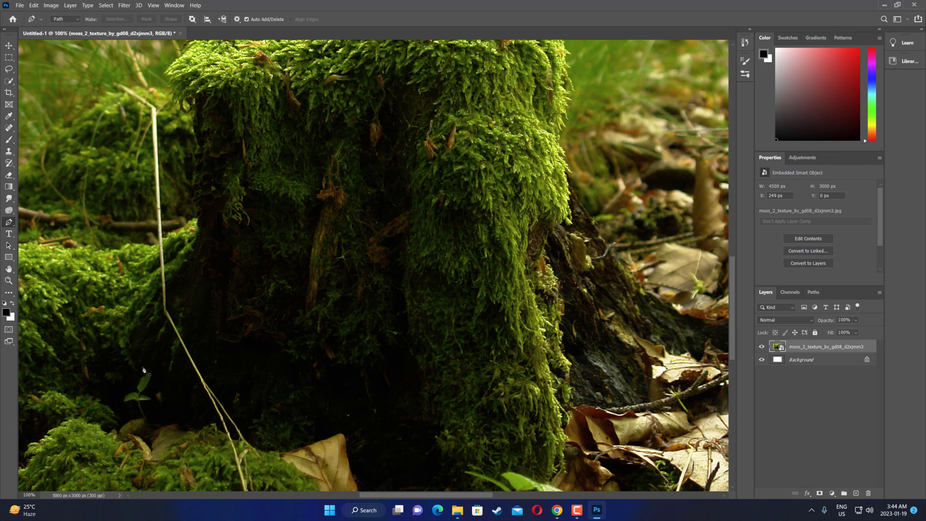
# Step: Trace Pen anchors from the stump's lower-left base up its left edge
pyautogui.click(155, 413)
pyautogui.click(166, 381)
pyautogui.click(173, 360)
pyautogui.click(177, 343)
pyautogui.click(181, 316)
pyautogui.click(191, 290)
pyautogui.click(194, 256)
pyautogui.click(198, 233)
pyautogui.click(201, 214)
pyautogui.click(195, 199)
pyautogui.click(196, 158)
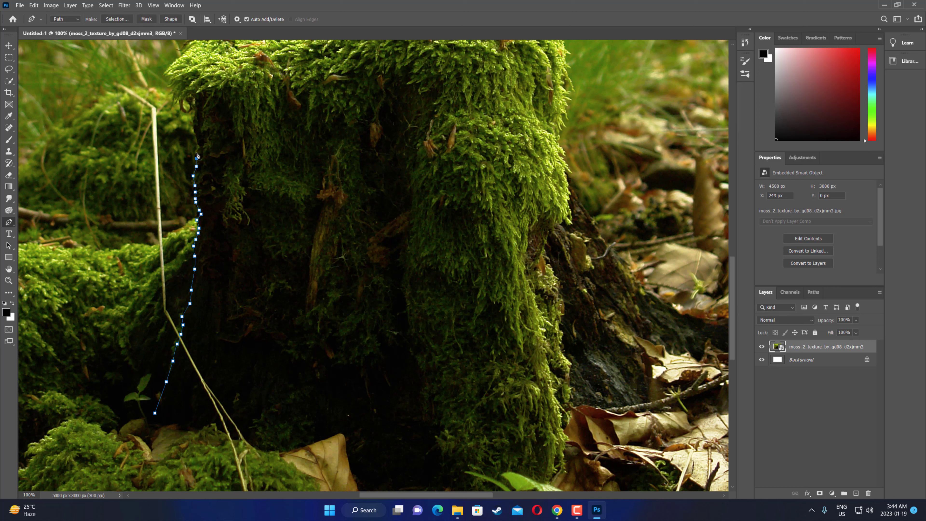
pyautogui.click(195, 138)
# Step: Continue the path around the upper-left moss overhang and along the moss top
pyautogui.click(197, 109)
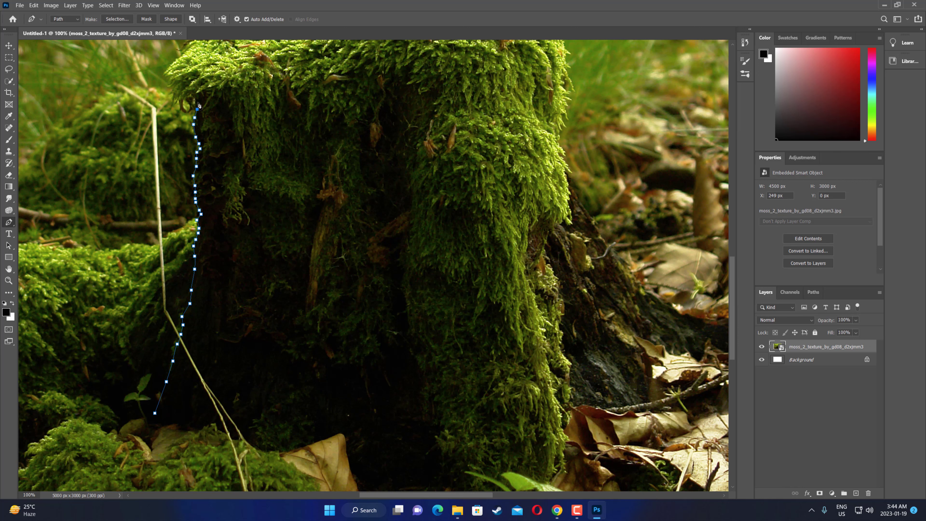
pyautogui.click(186, 98)
pyautogui.click(179, 100)
pyautogui.click(166, 86)
pyautogui.click(168, 69)
pyautogui.scroll(5, 289, 178)
pyautogui.click(172, 214)
pyautogui.click(184, 196)
pyautogui.click(195, 189)
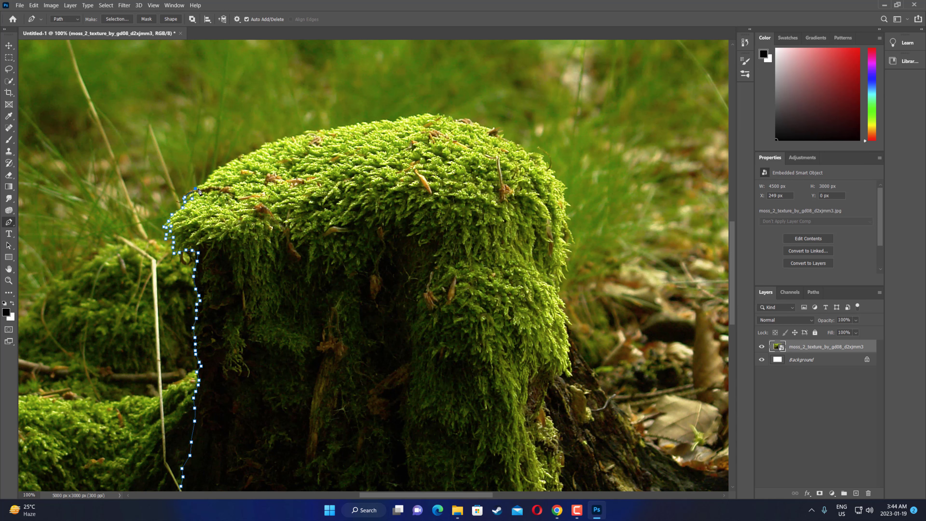
pyautogui.click(211, 175)
pyautogui.click(224, 166)
pyautogui.click(264, 146)
pyautogui.click(301, 133)
# Step: Trace Pen anchors across the mossy top toward its right end
pyautogui.scroll(5, 314, 136)
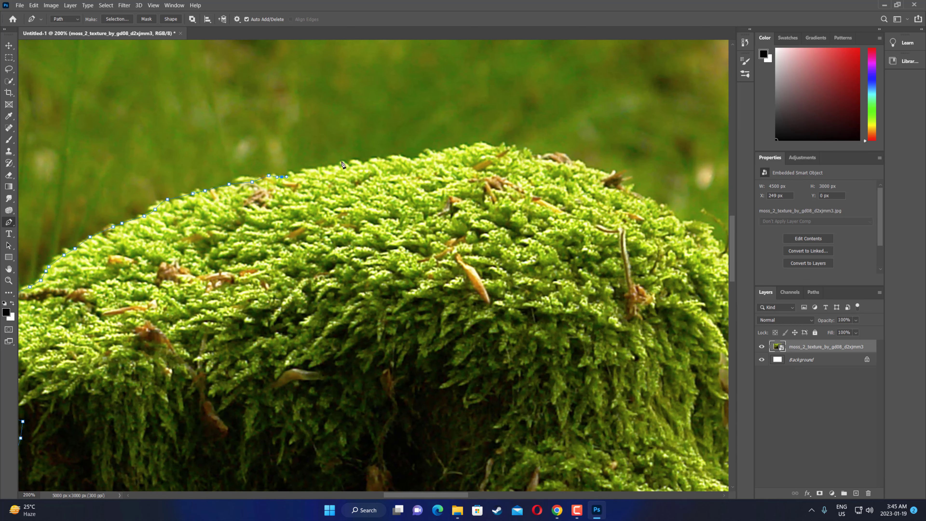
pyautogui.click(323, 167)
pyautogui.click(333, 165)
pyautogui.click(359, 161)
pyautogui.click(393, 157)
pyautogui.click(430, 151)
pyautogui.click(466, 145)
pyautogui.click(497, 147)
pyautogui.click(504, 141)
pyautogui.click(535, 155)
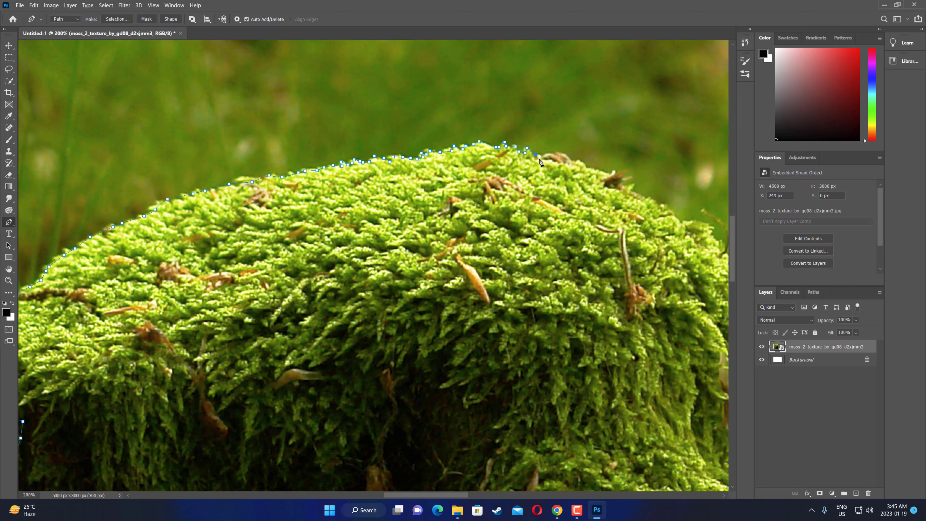
pyautogui.click(569, 159)
pyautogui.click(605, 170)
# Step: Follow the moss edge as it curves down at the right
pyautogui.click(619, 178)
pyautogui.click(633, 178)
pyautogui.click(645, 198)
pyautogui.click(662, 204)
pyautogui.click(672, 213)
pyautogui.click(677, 219)
pyautogui.click(685, 221)
pyautogui.click(690, 220)
# Step: Bring the stump's right side into view and trace down the moss's right edge
pyautogui.moveTo(715, 237); pyautogui.dragTo(481, 237)
pyautogui.click(487, 239)
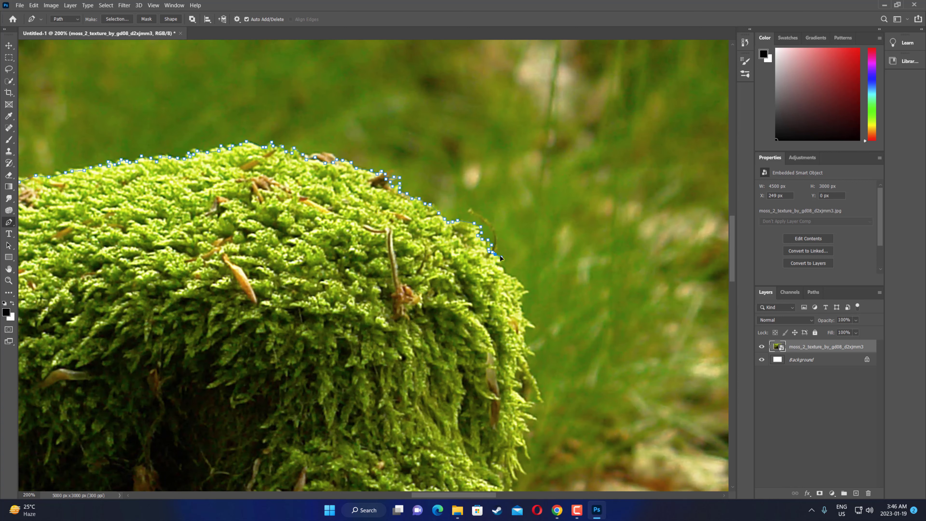
pyautogui.click(502, 267)
pyautogui.click(505, 273)
pyautogui.click(525, 289)
pyautogui.click(522, 312)
pyautogui.click(523, 331)
pyautogui.click(529, 350)
pyautogui.click(523, 356)
pyautogui.click(530, 367)
pyautogui.click(535, 390)
pyautogui.click(518, 363)
pyautogui.click(516, 386)
pyautogui.click(534, 400)
pyautogui.click(537, 417)
# Step: Trace the hanging moss further down the right side
pyautogui.scroll(-4, 540, 421)
pyautogui.click(525, 269)
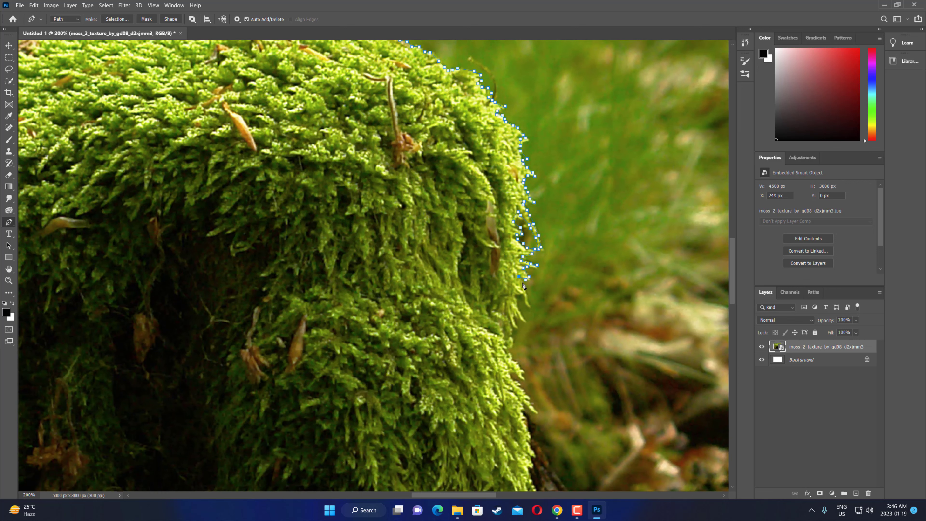
pyautogui.click(528, 297)
pyautogui.click(519, 311)
pyautogui.click(513, 316)
pyautogui.click(511, 333)
pyautogui.click(512, 345)
pyautogui.click(505, 349)
pyautogui.click(522, 369)
pyautogui.click(513, 380)
pyautogui.click(520, 387)
pyautogui.click(537, 414)
# Step: Outline the hanging moss strands to the fringe bottom and under the overhang
pyautogui.scroll(-5, 523, 413)
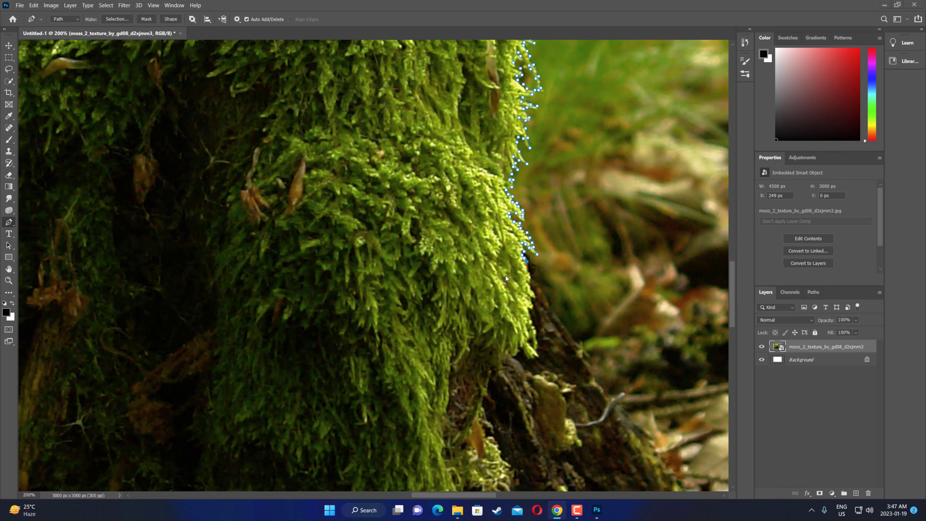
pyautogui.click(526, 268)
pyautogui.click(525, 280)
pyautogui.click(535, 300)
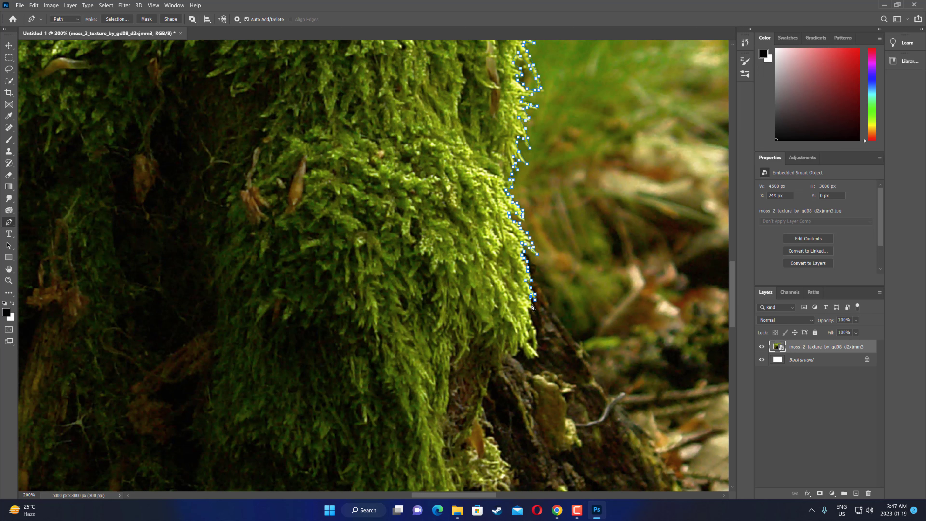
pyautogui.click(528, 316)
pyautogui.click(535, 332)
pyautogui.click(537, 349)
pyautogui.click(522, 350)
pyautogui.click(520, 342)
pyautogui.click(501, 352)
pyautogui.click(490, 336)
pyautogui.click(469, 342)
pyautogui.click(458, 361)
pyautogui.click(449, 391)
# Step: Trace the roots down to the stump's bottom and close the path at its first anchor
pyautogui.scroll(-5, 449, 365)
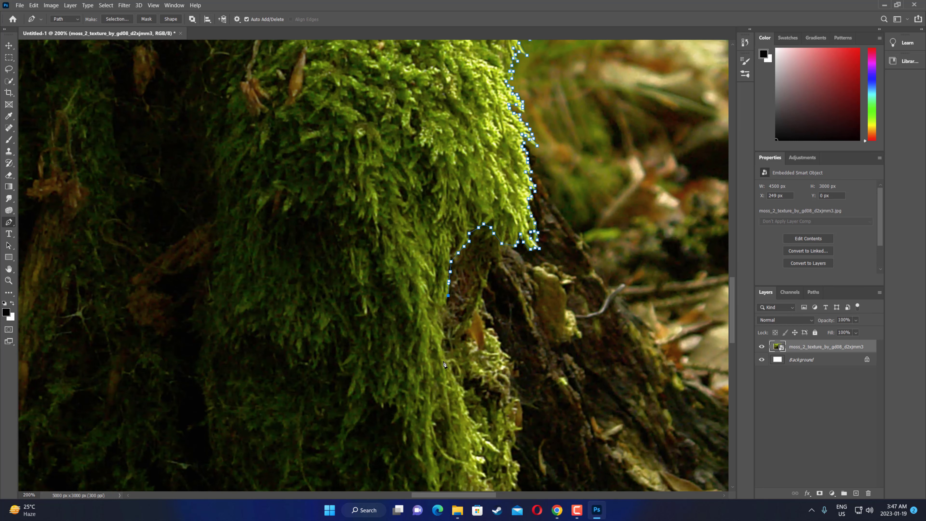
pyautogui.scroll(-1, 450, 357)
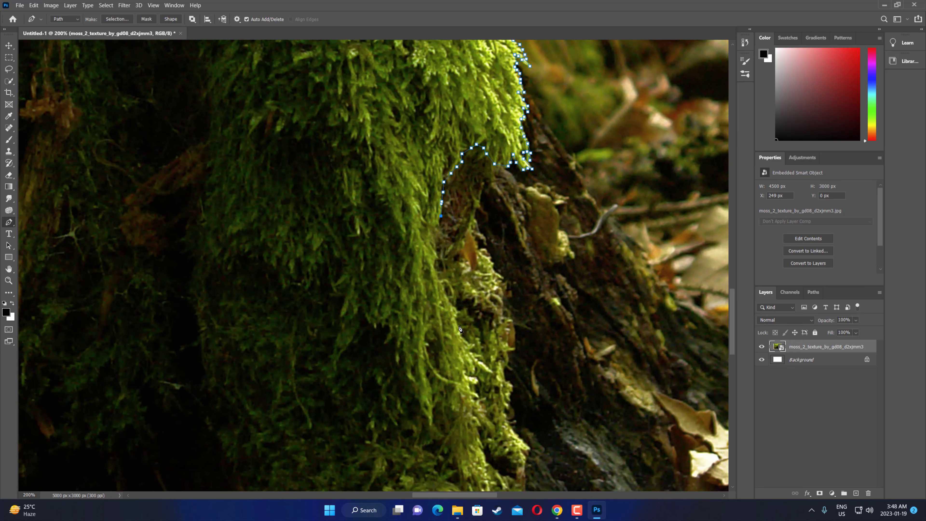
pyautogui.hotkey('ctrl', '-')
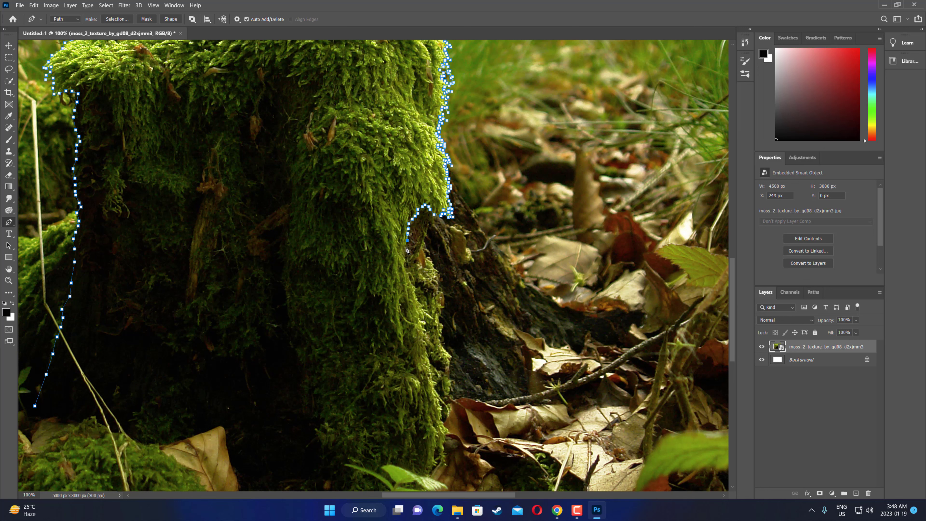
pyautogui.click(407, 248)
pyautogui.click(416, 263)
pyautogui.click(436, 285)
pyautogui.click(439, 307)
pyautogui.click(439, 338)
pyautogui.click(445, 350)
pyautogui.click(429, 356)
pyautogui.click(433, 365)
pyautogui.click(440, 372)
pyautogui.click(448, 381)
pyautogui.click(433, 387)
pyautogui.click(440, 398)
pyautogui.click(35, 406)
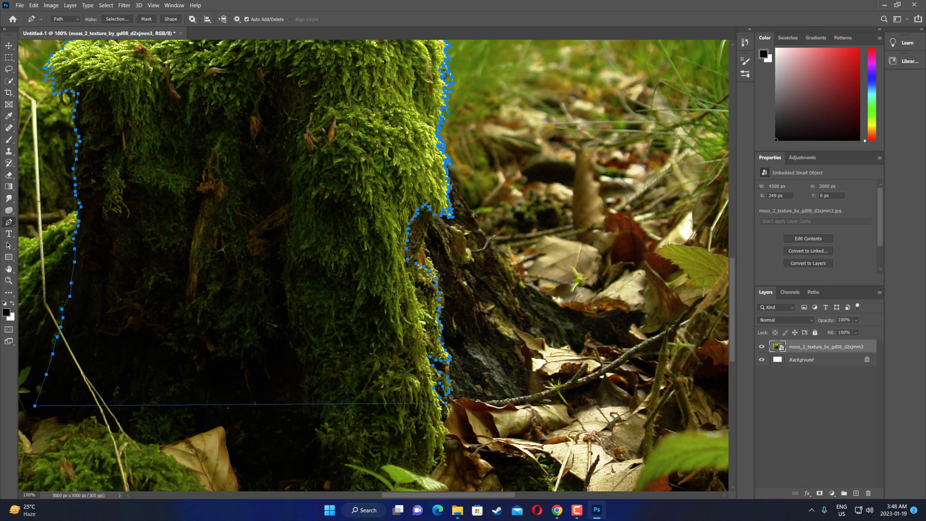
# Step: Turn the stump path into a 0.3 px feathered selection and add it as a layer mask
pyautogui.rightClick(351, 166)
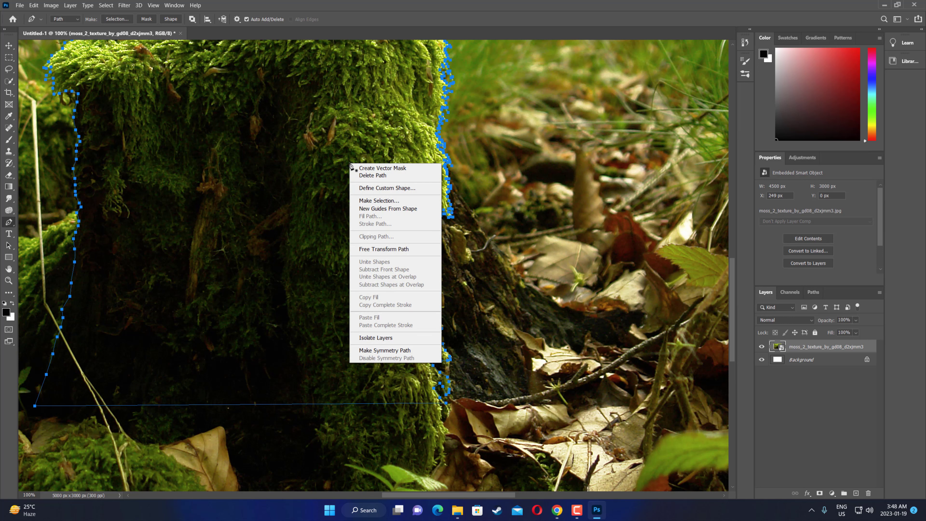
pyautogui.click(370, 201)
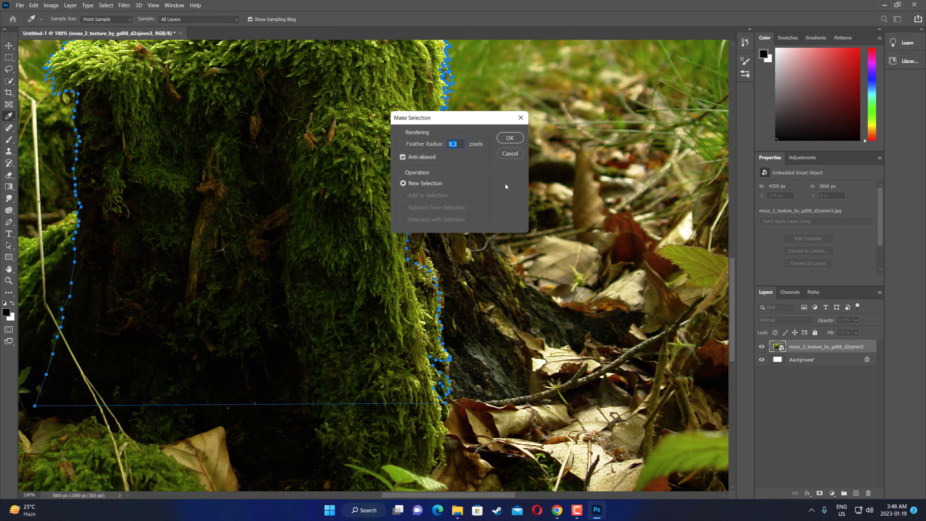
pyautogui.click(509, 138)
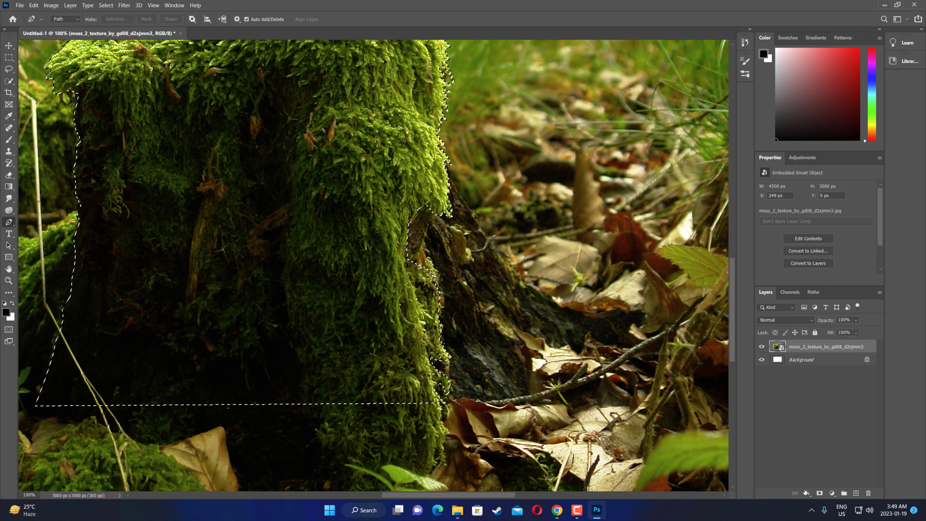
pyautogui.click(819, 492)
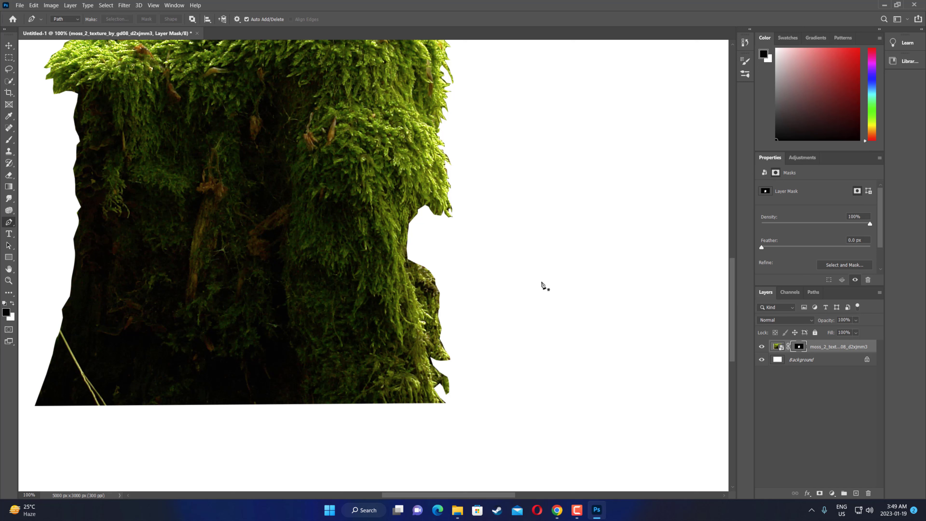
pyautogui.hotkey('ctrl', '-')
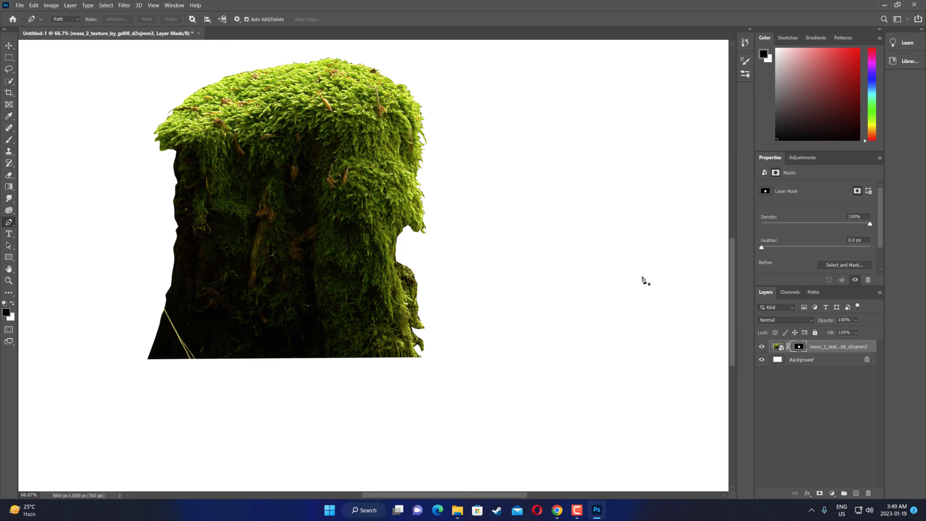
# Step: Open the stump's layer mask for edge refinement
pyautogui.rightClick(799, 348)
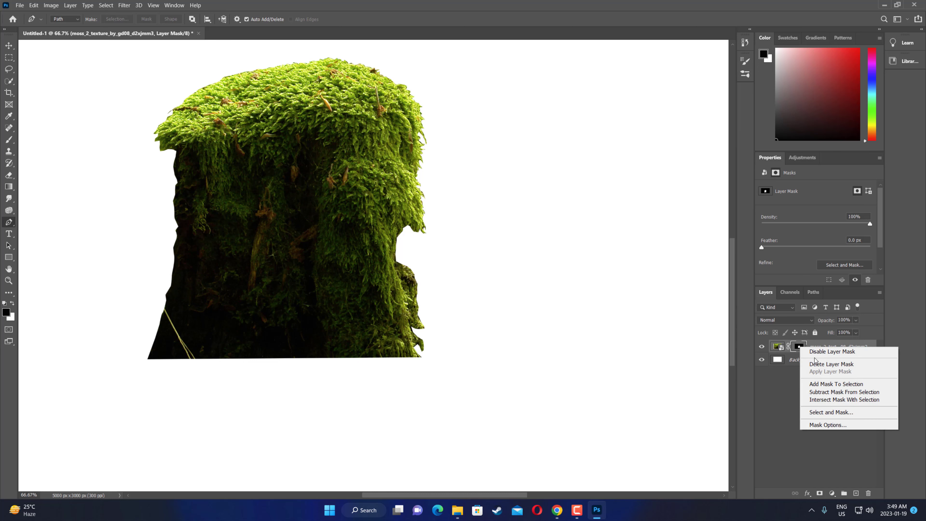
pyautogui.click(821, 415)
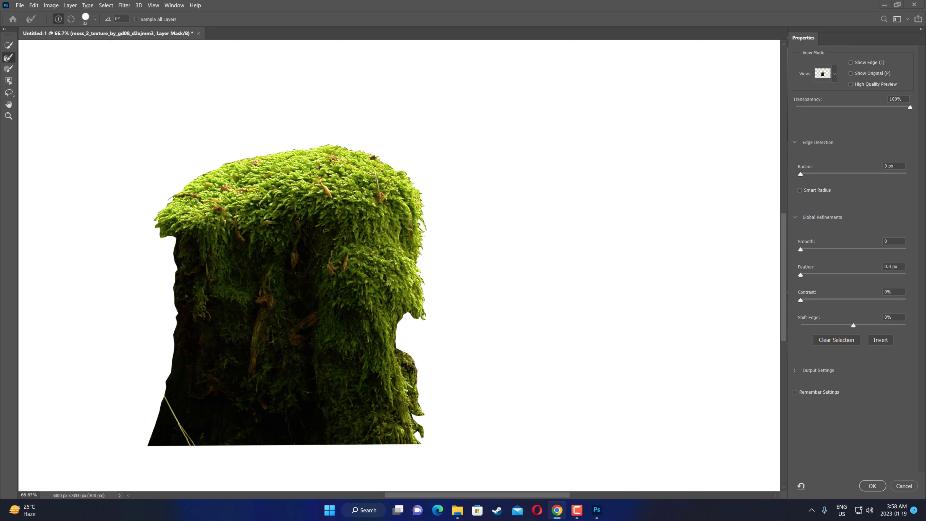
pyautogui.click(221, 131)
# Step: Set the refine brush spacing to 25% and check the setting
pyautogui.rightClick(222, 131)
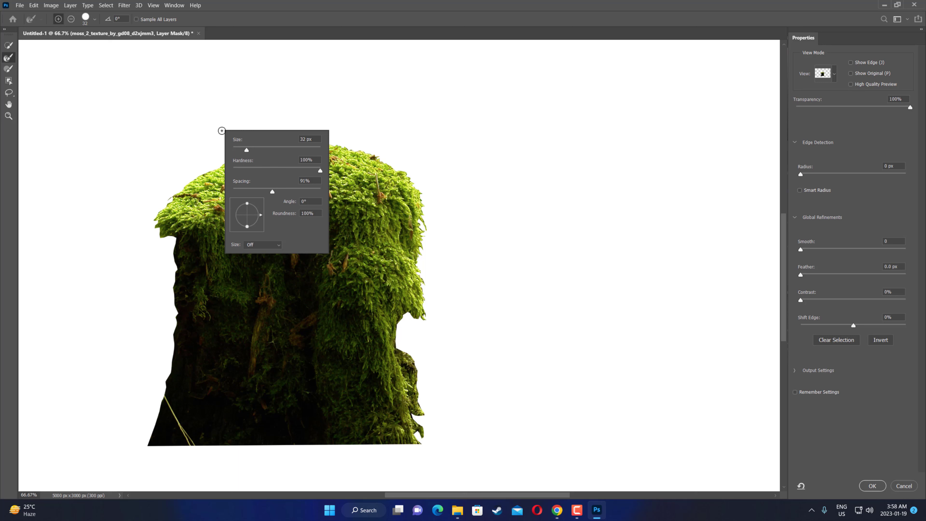
pyautogui.doubleClick(305, 181)
pyautogui.write('5')
pyautogui.press('Return')
pyautogui.click(345, 84)
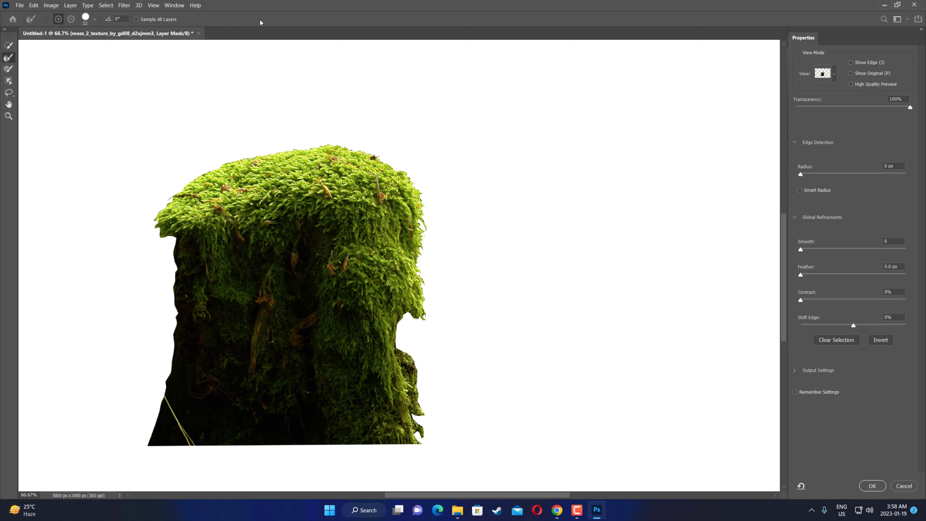
pyautogui.rightClick(148, 98)
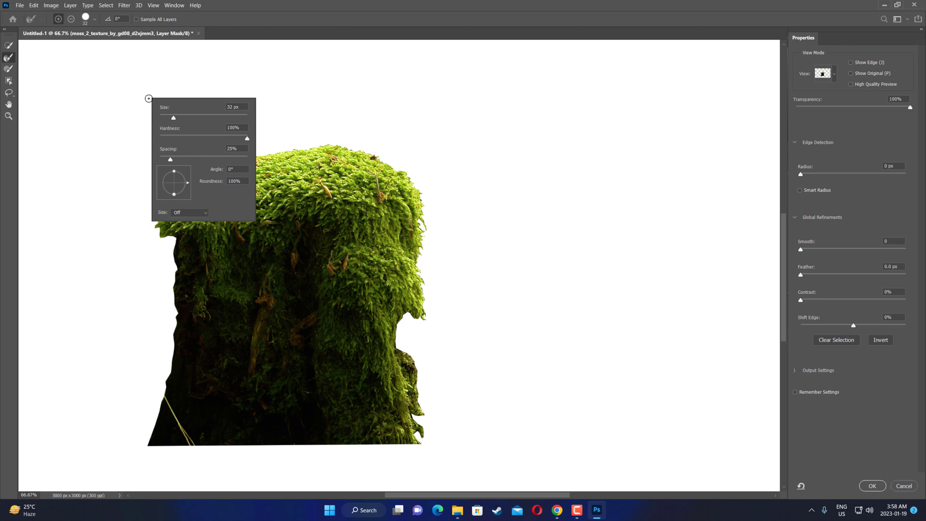
pyautogui.click(370, 96)
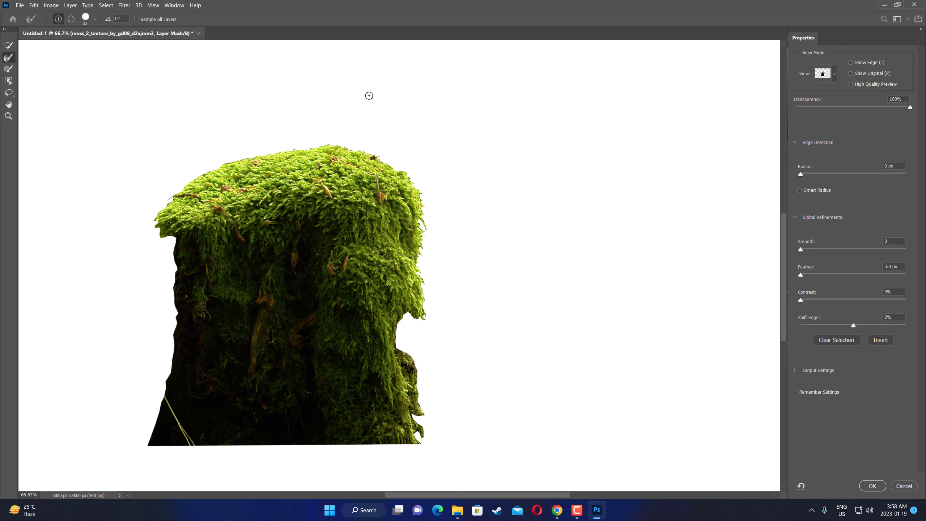
# Step: Brush the moss's left, top and right edges with Refine Edge, then apply the refined mask
pyautogui.click(172, 238)
pyautogui.click(162, 239)
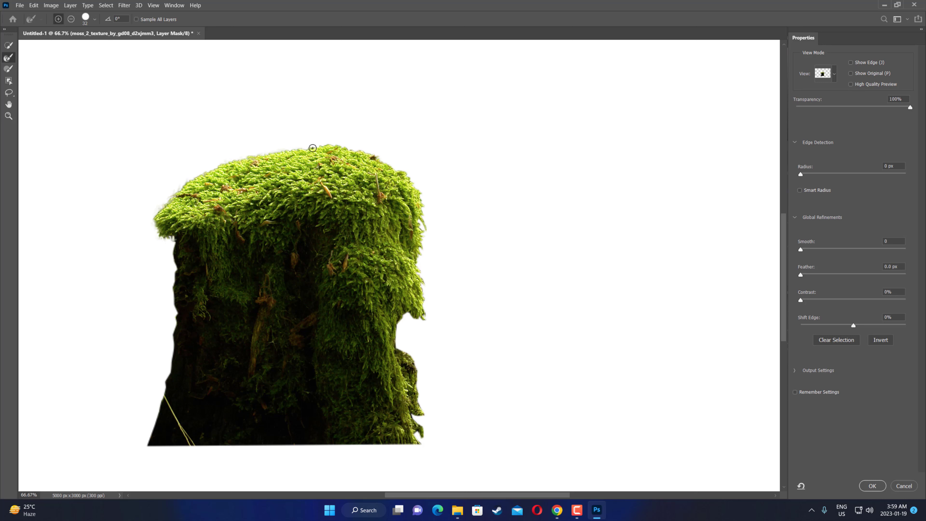
pyautogui.moveTo(346, 148)
pyautogui.mouseDown()
pyautogui.moveTo(392, 168)
pyautogui.moveTo(423, 197)
pyautogui.mouseUp()
pyautogui.moveTo(424, 226); pyautogui.dragTo(422, 242)
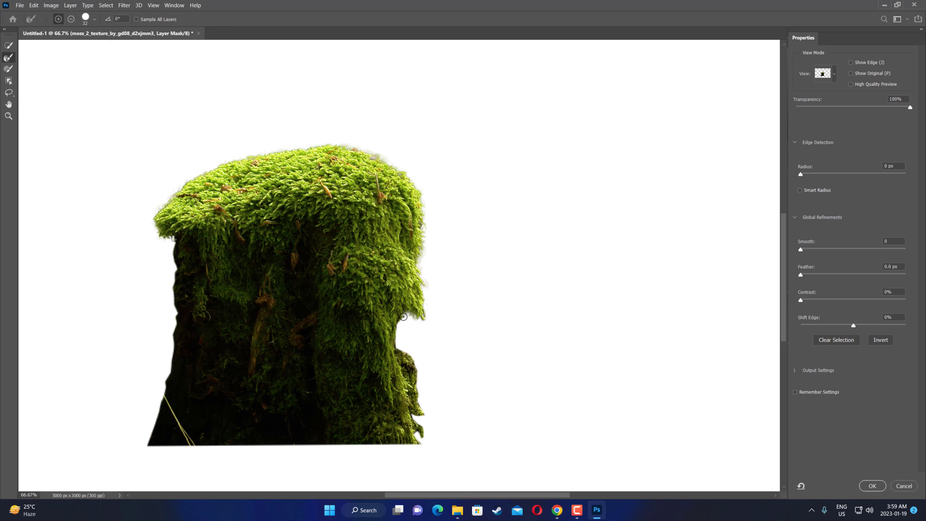
pyautogui.moveTo(404, 316)
pyautogui.mouseDown()
pyautogui.moveTo(399, 344)
pyautogui.moveTo(414, 364)
pyautogui.moveTo(422, 413)
pyautogui.moveTo(411, 445)
pyautogui.mouseUp()
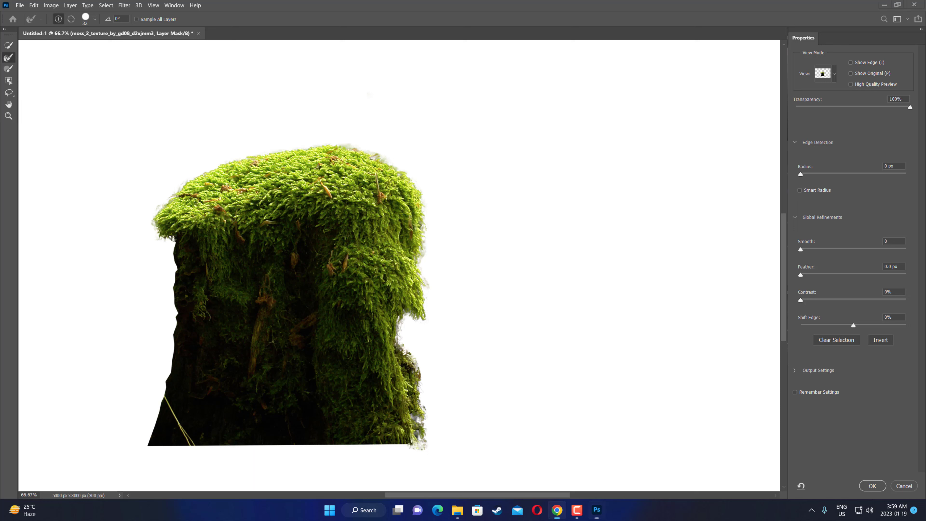
pyautogui.click(875, 486)
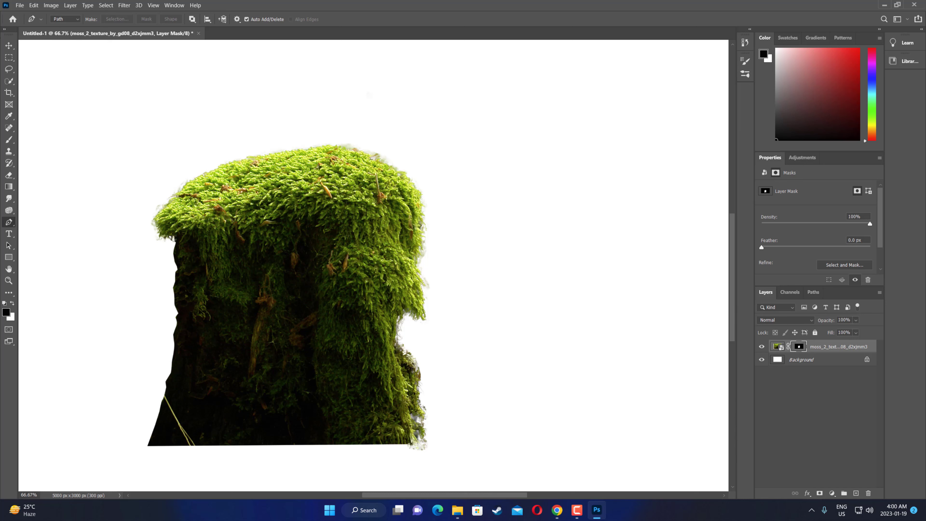
# Step: Move the moss stump down to the canvas bottom, centred, and bring up the 963 image folder
pyautogui.click(9, 45)
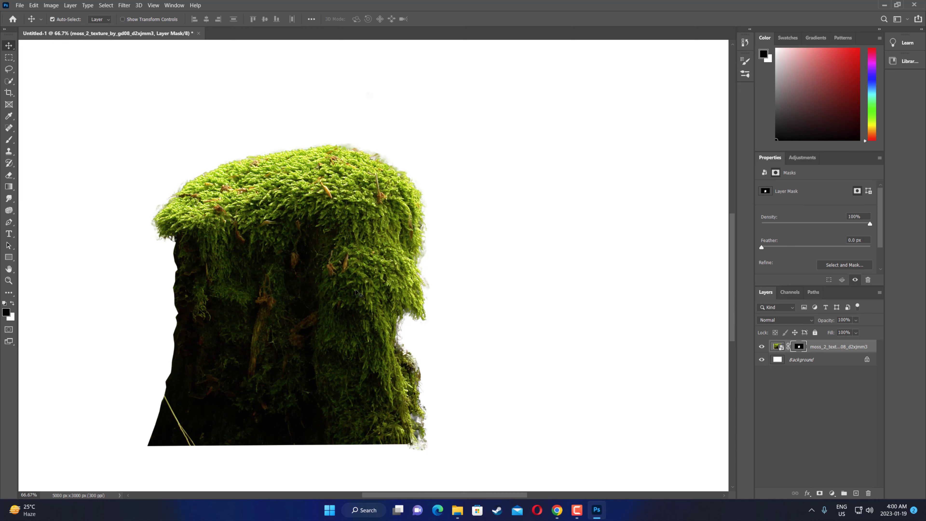
pyautogui.hotkey('ctrl', '-')
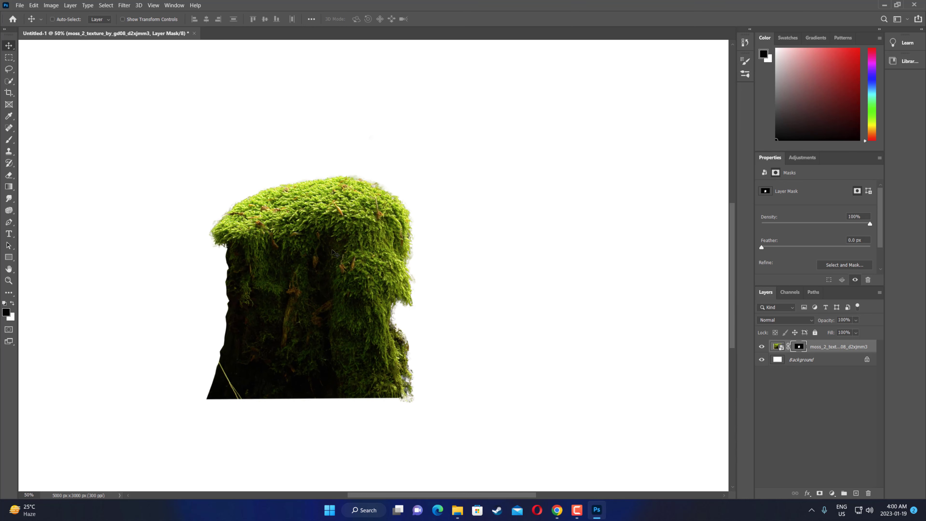
pyautogui.hotkey('ctrl', '-')
pyautogui.press('ctrl')
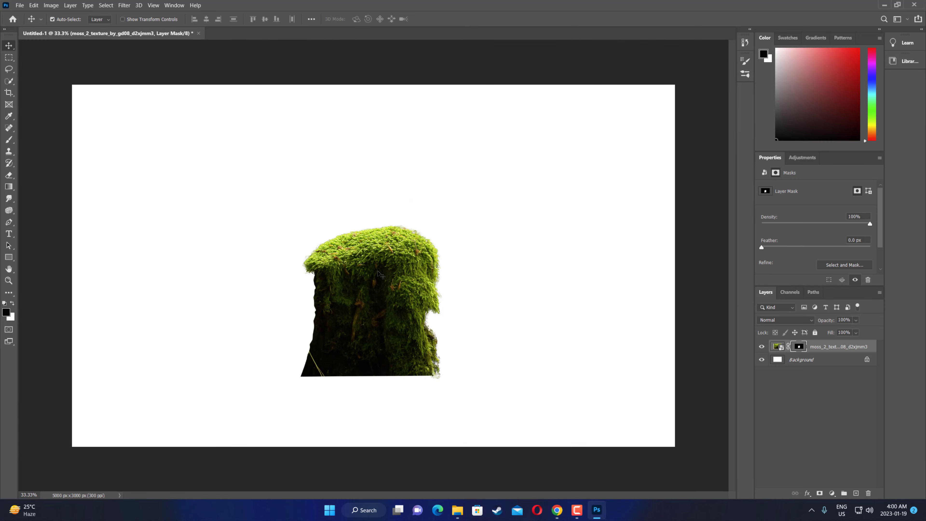
pyautogui.moveTo(380, 271); pyautogui.dragTo(382, 373)
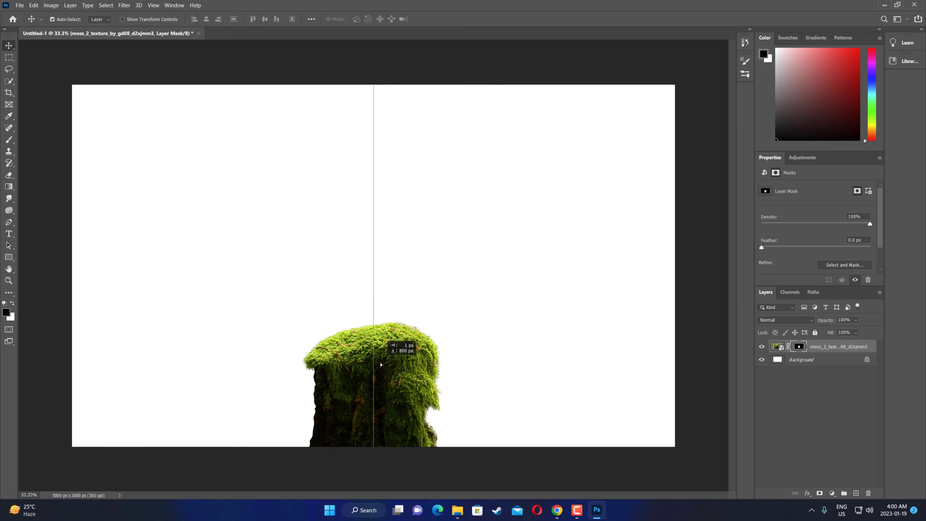
pyautogui.moveTo(382, 374); pyautogui.dragTo(382, 381)
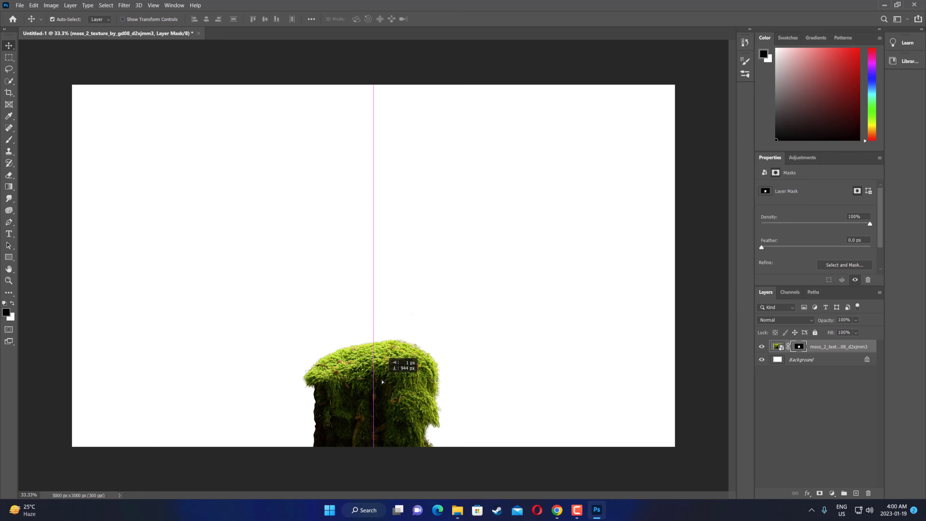
pyautogui.moveTo(382, 381); pyautogui.dragTo(381, 381)
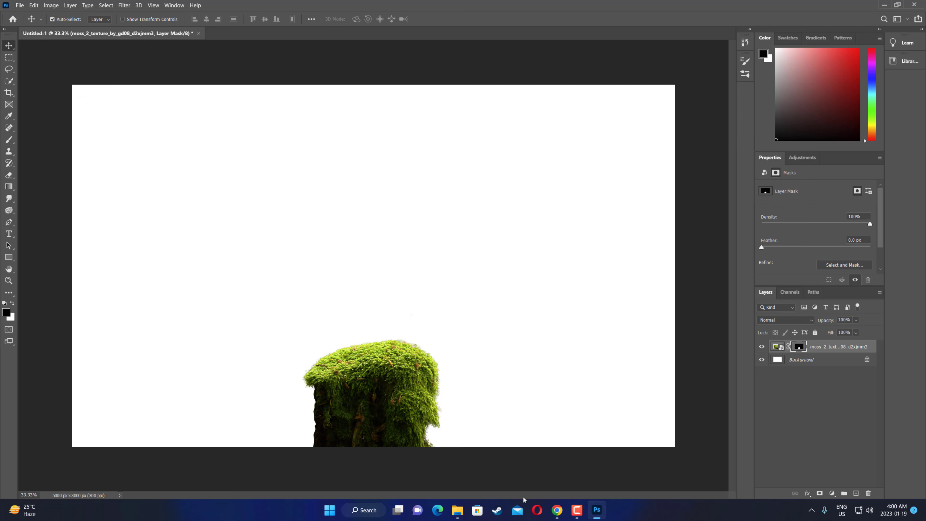
pyautogui.moveTo(457, 510)
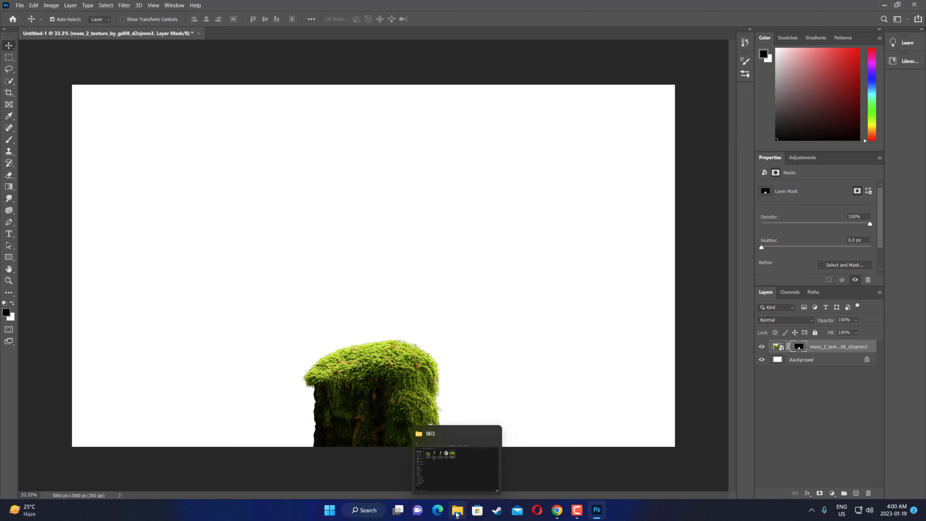
pyautogui.click(457, 514)
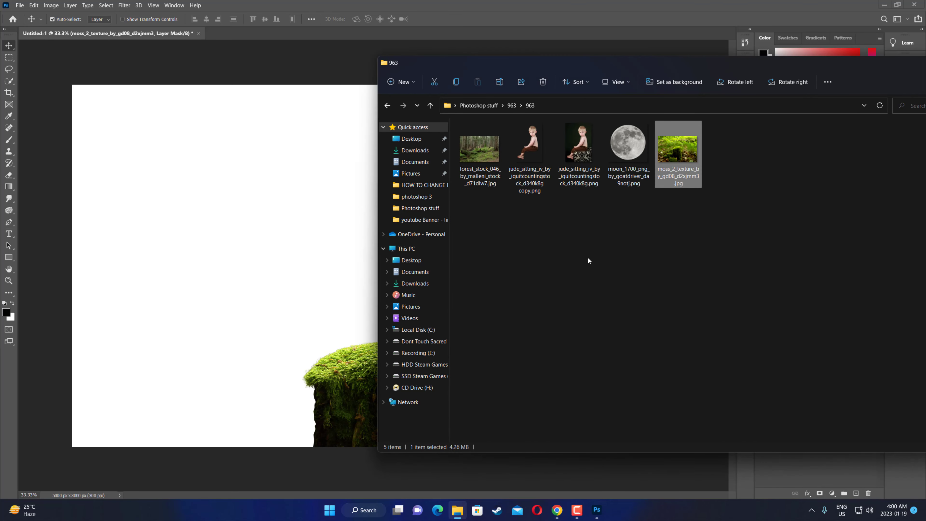
# Step: Place the jude_sitting copy image on the canvas, scaled down and positioned over the moss stump
pyautogui.moveTo(534, 140); pyautogui.dragTo(313, 280)
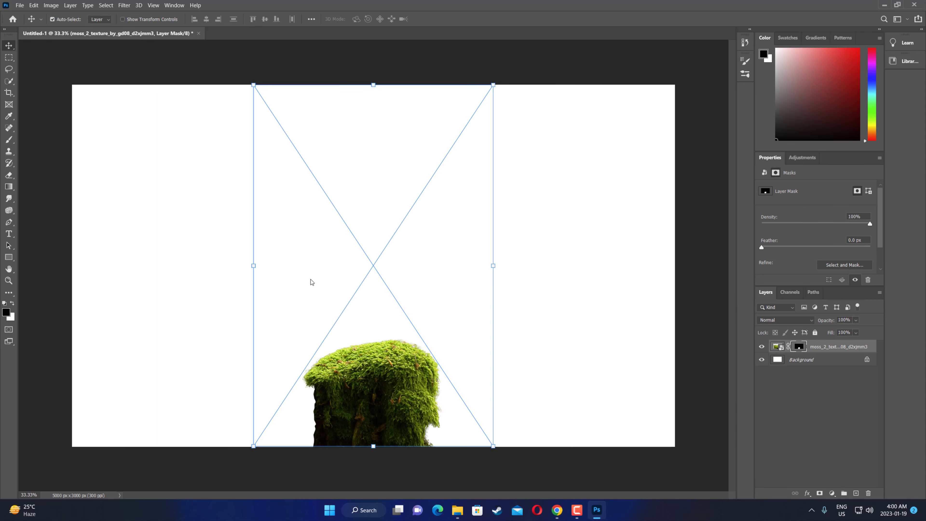
pyautogui.moveTo(419, 239); pyautogui.dragTo(374, 247)
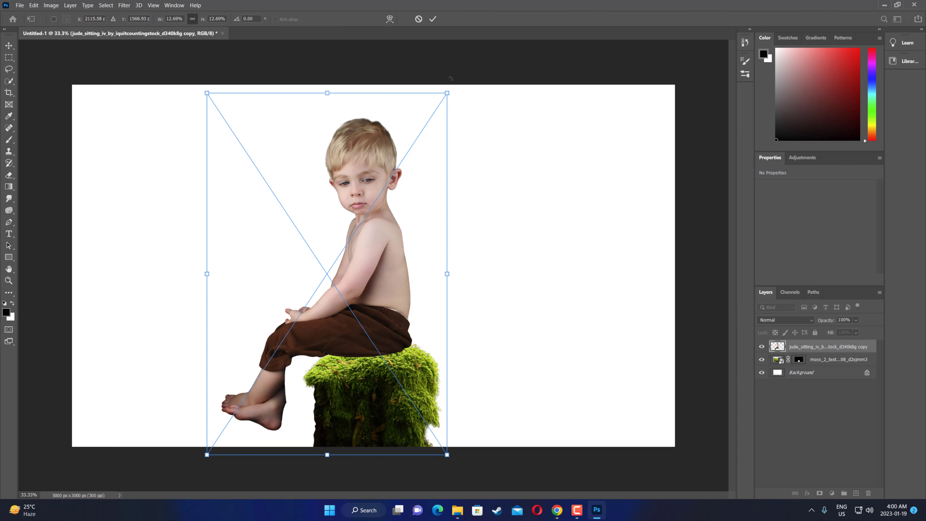
pyautogui.moveTo(447, 93); pyautogui.dragTo(416, 136)
pyautogui.moveTo(359, 295)
pyautogui.mouseDown()
pyautogui.moveTo(393, 299)
pyautogui.moveTo(403, 313)
pyautogui.mouseUp()
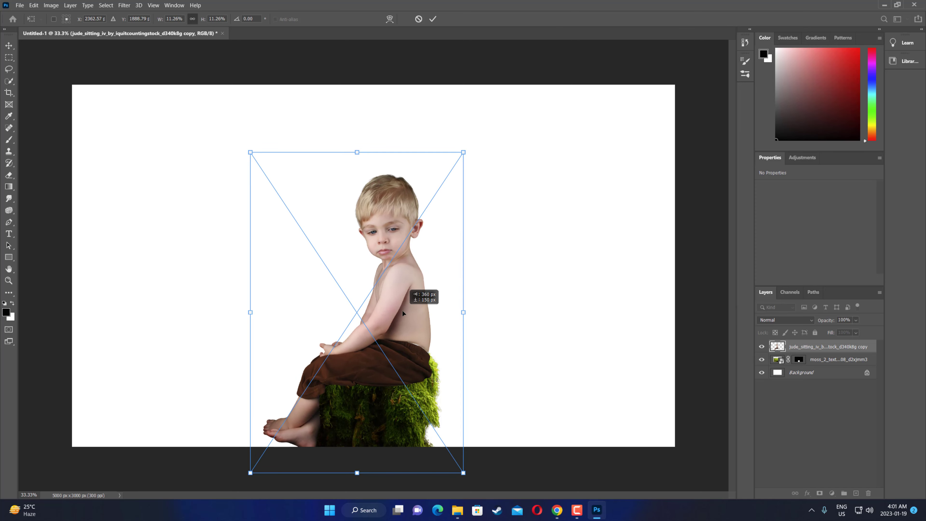
pyautogui.moveTo(388, 282); pyautogui.dragTo(404, 251)
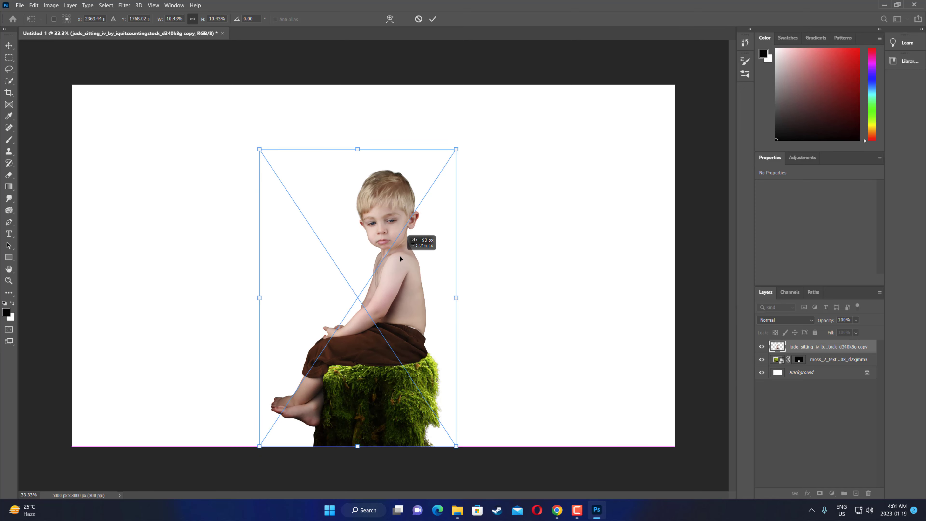
pyautogui.moveTo(460, 441); pyautogui.dragTo(461, 444)
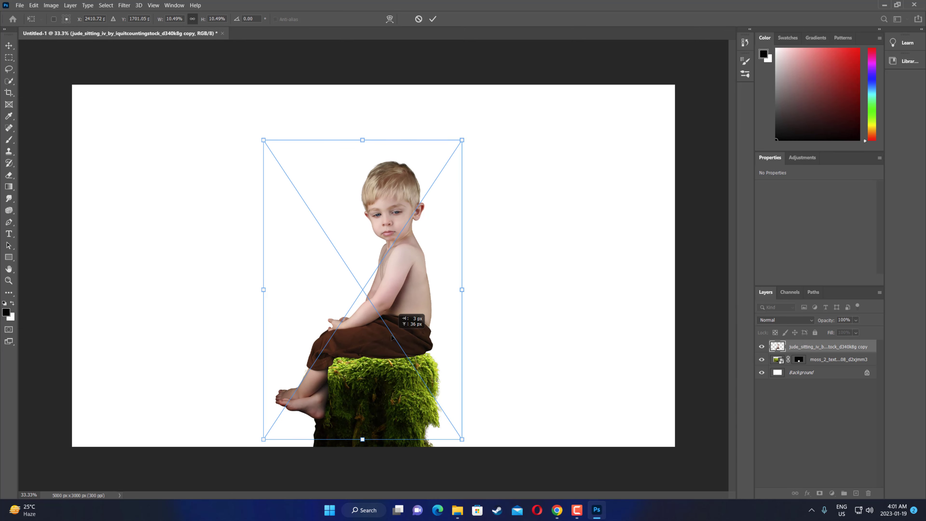
pyautogui.moveTo(373, 400); pyautogui.dragTo(371, 396)
pyautogui.press('Return')
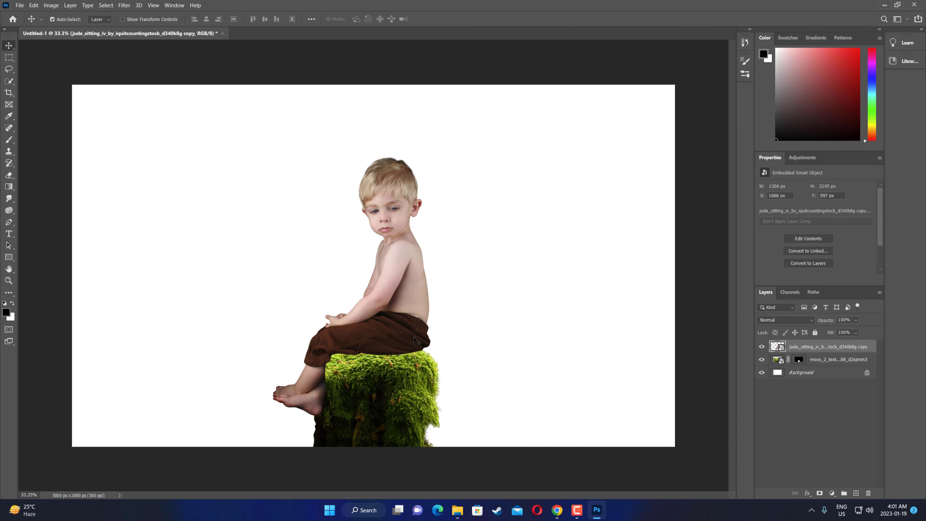
# Step: Shift the boy left with Free Transform so he sits on the stump, and commit
pyautogui.hotkey('ctrl', 't')
pyautogui.moveTo(414, 337); pyautogui.dragTo(390, 323)
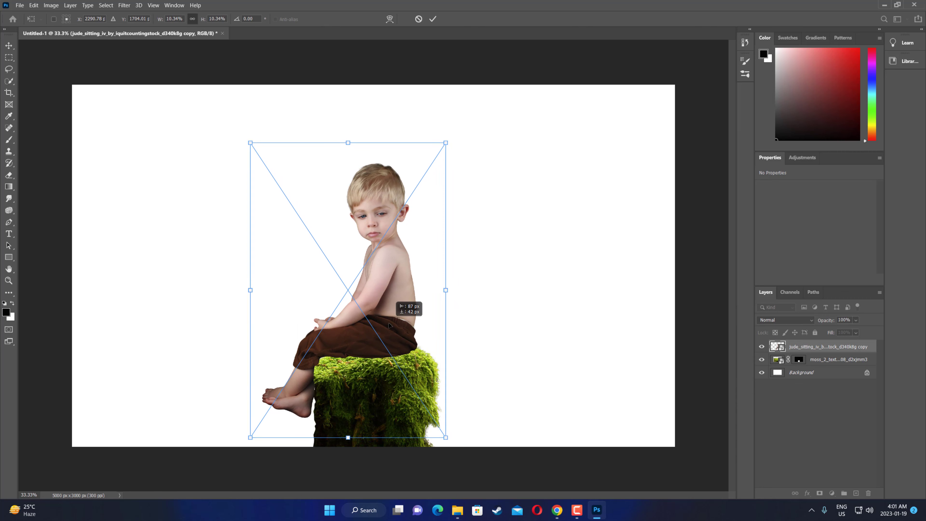
pyautogui.click(432, 19)
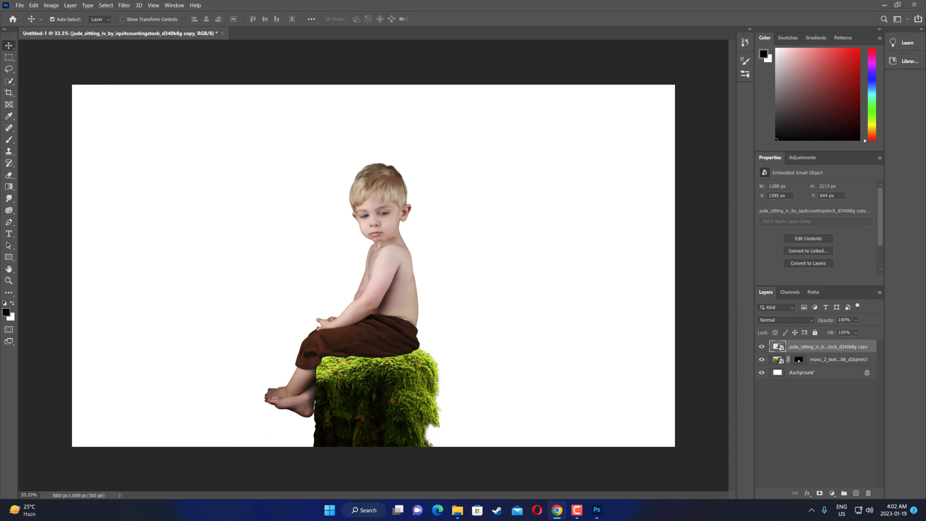
pyautogui.click(530, 177)
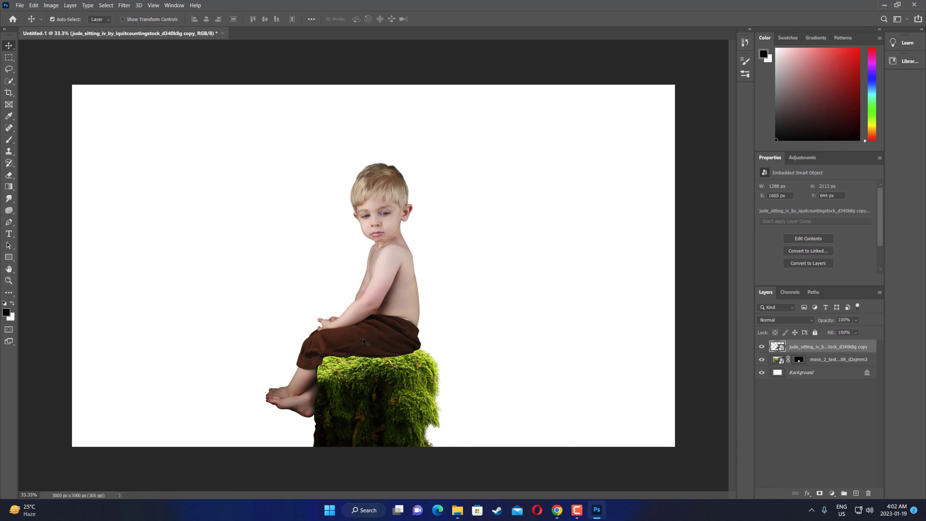
# Step: Nudge the boy 1 px right, target the moss layer mask, and set a 37 px brush
pyautogui.press('Right')
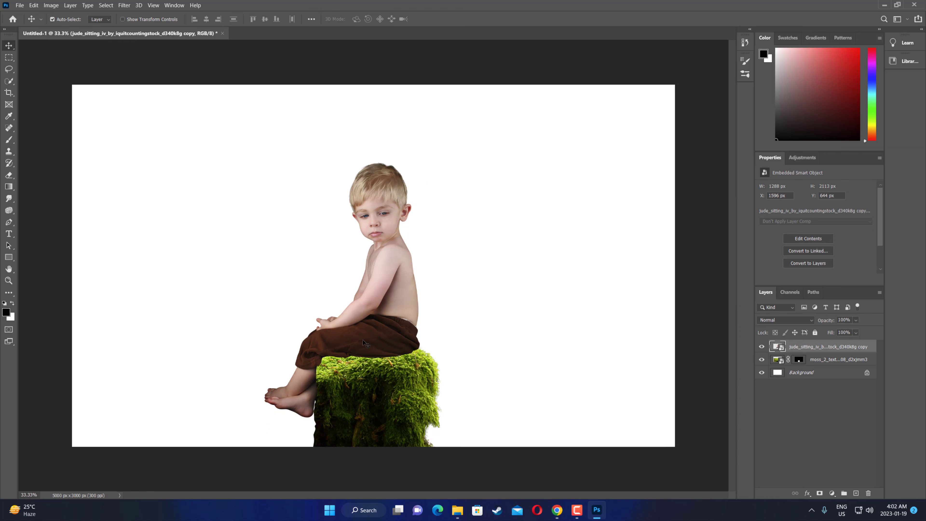
pyautogui.hotkey('alt', '[')
pyautogui.press('b')
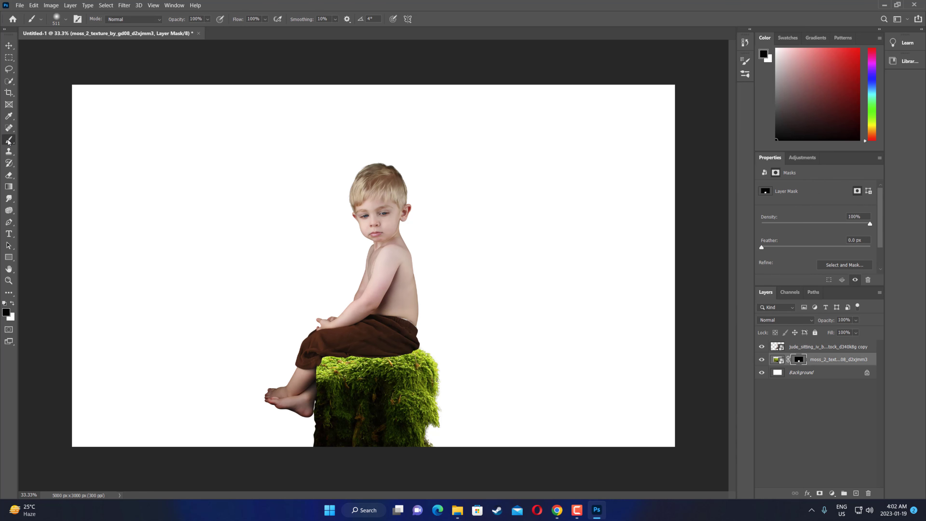
pyautogui.click(208, 19)
pyautogui.click(57, 20)
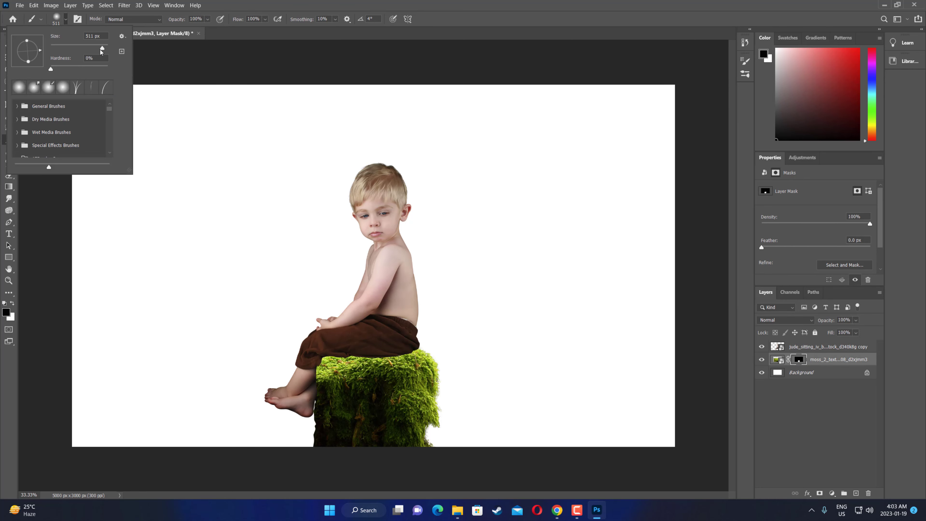
pyautogui.moveTo(101, 49); pyautogui.dragTo(92, 48)
pyautogui.moveTo(64, 47); pyautogui.dragTo(61, 47)
# Step: Zoom in on the stump and paint out the green haze beside the cloth
pyautogui.press('Return')
pyautogui.hotkey('ctrl', '+')
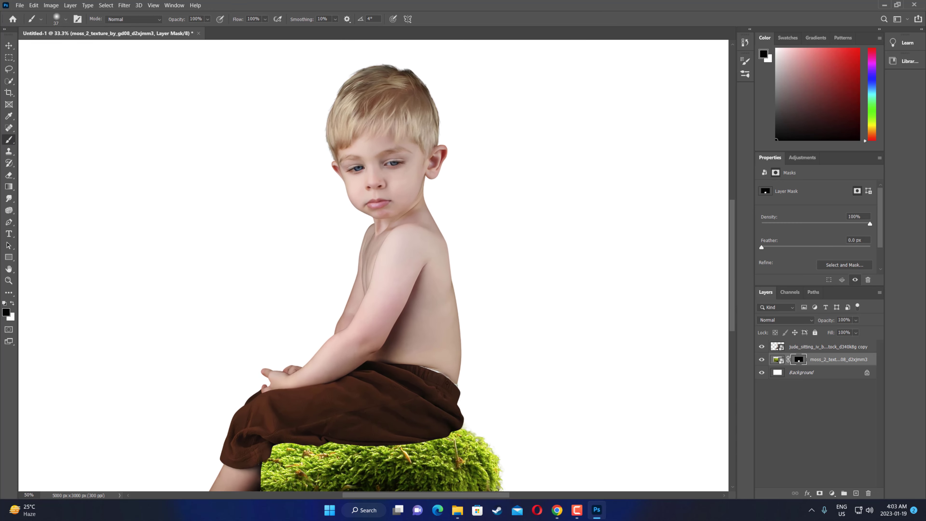
pyautogui.scroll(-1, 500, 308)
pyautogui.scroll(-2, 491, 302)
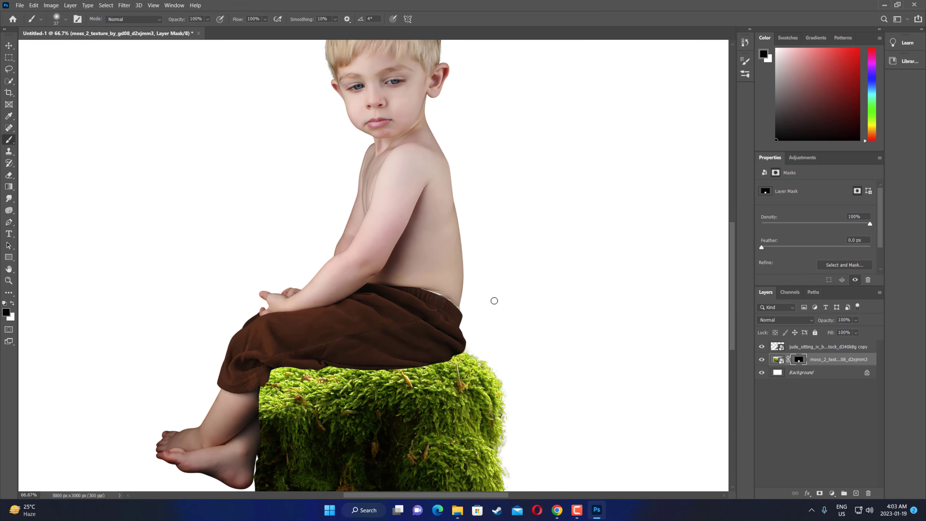
pyautogui.scroll(-2, 491, 300)
pyautogui.scroll(-2, 493, 300)
pyautogui.scroll(-1, 493, 299)
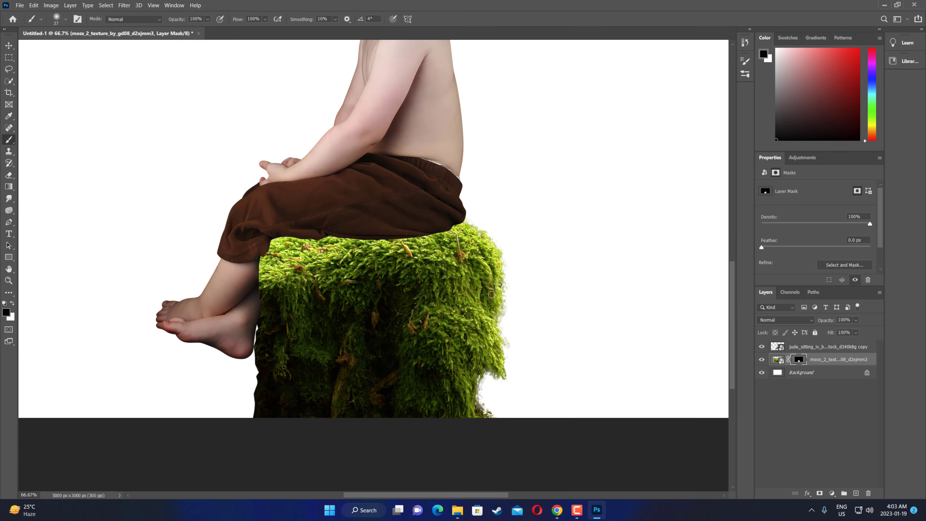
pyautogui.scroll(-1, 491, 295)
pyautogui.hotkey('ctrl', '+')
pyautogui.hotkey('ctrl', '+')
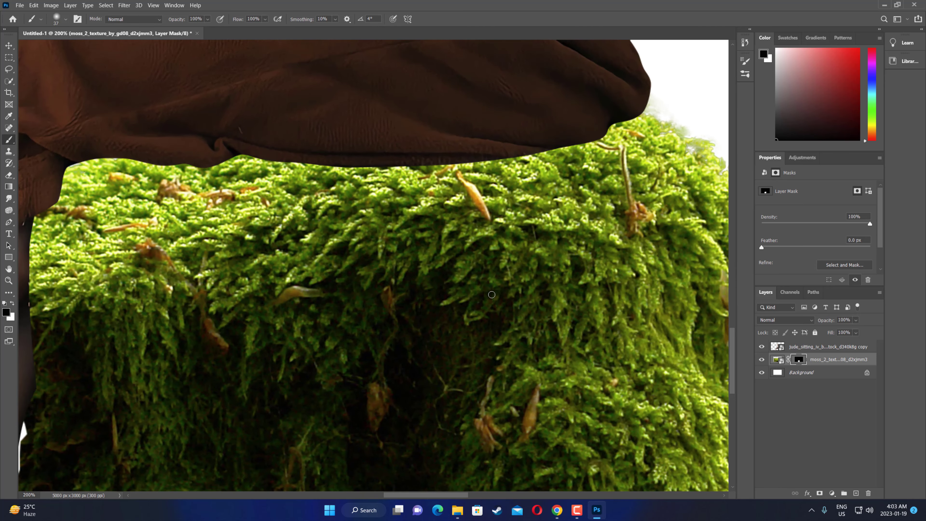
pyautogui.moveTo(461, 495); pyautogui.dragTo(493, 495)
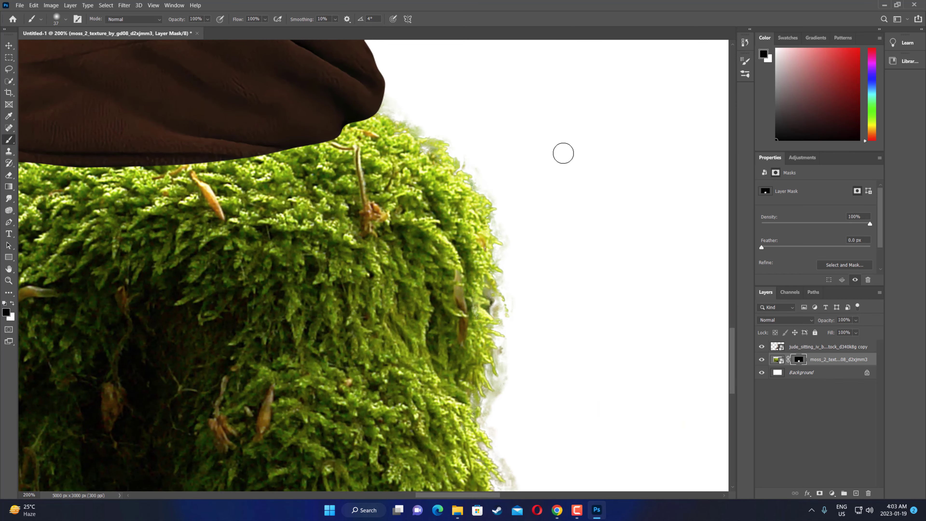
pyautogui.moveTo(408, 112)
pyautogui.mouseDown()
pyautogui.moveTo(454, 146)
pyautogui.moveTo(509, 253)
pyautogui.moveTo(515, 303)
pyautogui.moveTo(498, 315)
pyautogui.moveTo(508, 335)
pyautogui.moveTo(488, 418)
pyautogui.moveTo(506, 389)
pyautogui.moveTo(508, 351)
pyautogui.moveTo(493, 399)
pyautogui.moveTo(477, 399)
pyautogui.moveTo(513, 451)
pyautogui.moveTo(511, 466)
pyautogui.mouseUp()
# Step: Paint over the grey and green fringe along the moss's right and lower edges
pyautogui.scroll(-3, 578, 313)
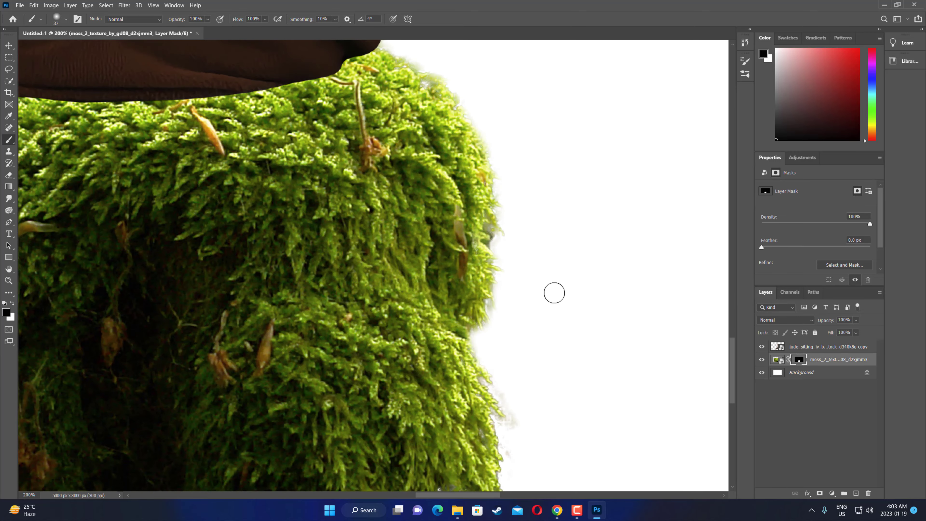
pyautogui.scroll(-2, 553, 292)
pyautogui.scroll(-2, 547, 294)
pyautogui.moveTo(522, 268)
pyautogui.mouseDown()
pyautogui.moveTo(504, 256)
pyautogui.moveTo(515, 279)
pyautogui.moveTo(502, 292)
pyautogui.moveTo(516, 308)
pyautogui.moveTo(510, 327)
pyautogui.mouseUp()
pyautogui.moveTo(512, 239)
pyautogui.mouseDown()
pyautogui.moveTo(481, 211)
pyautogui.moveTo(509, 238)
pyautogui.mouseUp()
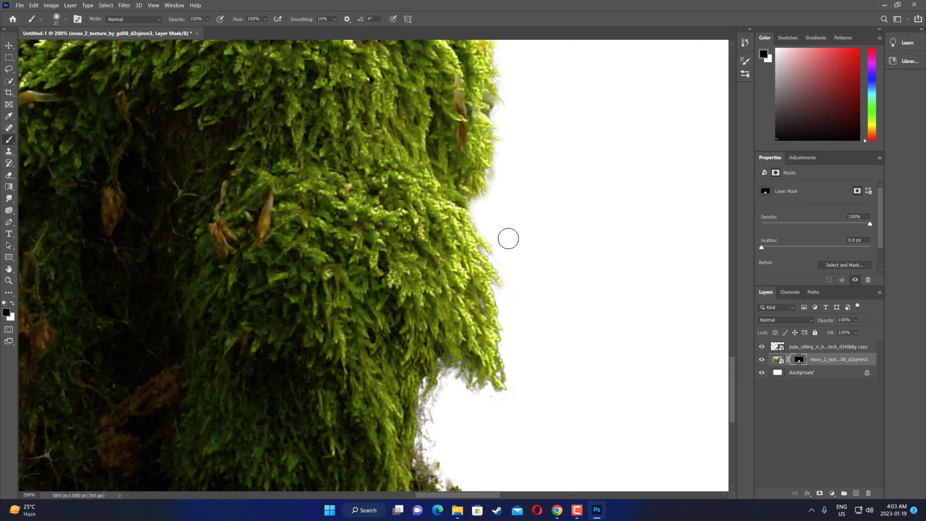
pyautogui.moveTo(510, 352)
pyautogui.mouseDown()
pyautogui.moveTo(519, 376)
pyautogui.moveTo(498, 399)
pyautogui.moveTo(446, 381)
pyautogui.moveTo(434, 393)
pyautogui.moveTo(428, 438)
pyautogui.moveTo(440, 453)
pyautogui.moveTo(449, 408)
pyautogui.mouseUp()
# Step: Hide the leftover grey fringe near the bottom and down the moss's edge
pyautogui.scroll(-2, 441, 365)
pyautogui.scroll(-3, 438, 359)
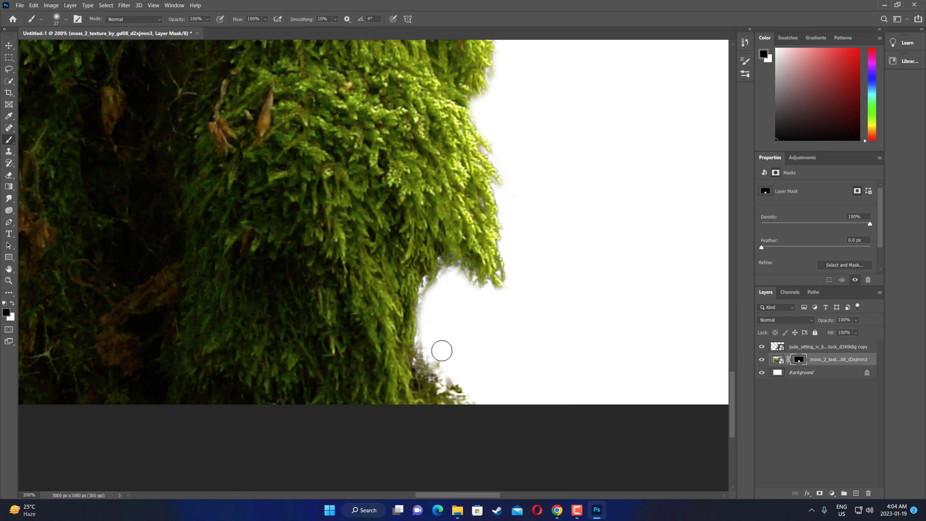
pyautogui.moveTo(445, 363)
pyautogui.mouseDown()
pyautogui.moveTo(450, 378)
pyautogui.moveTo(480, 371)
pyautogui.moveTo(479, 399)
pyautogui.mouseUp()
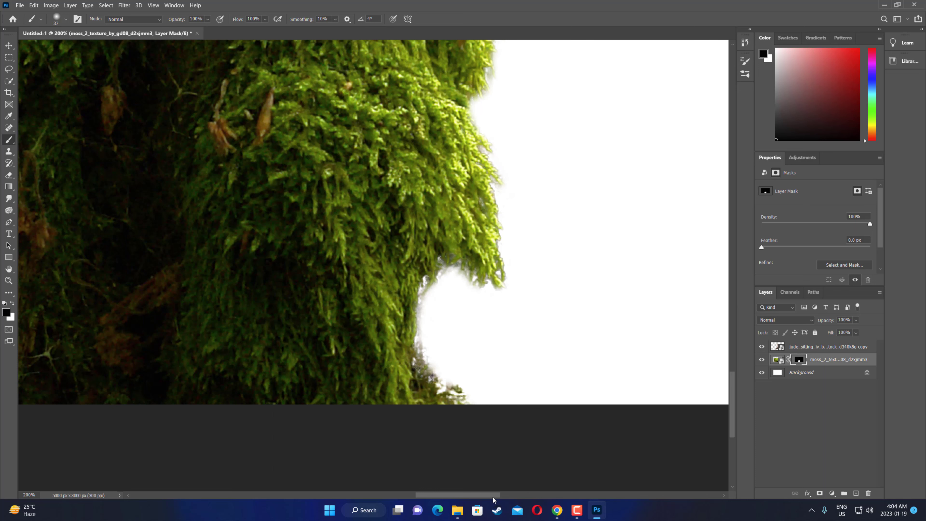
pyautogui.moveTo(491, 495)
pyautogui.mouseDown()
pyautogui.moveTo(445, 495)
pyautogui.moveTo(503, 495)
pyautogui.mouseUp()
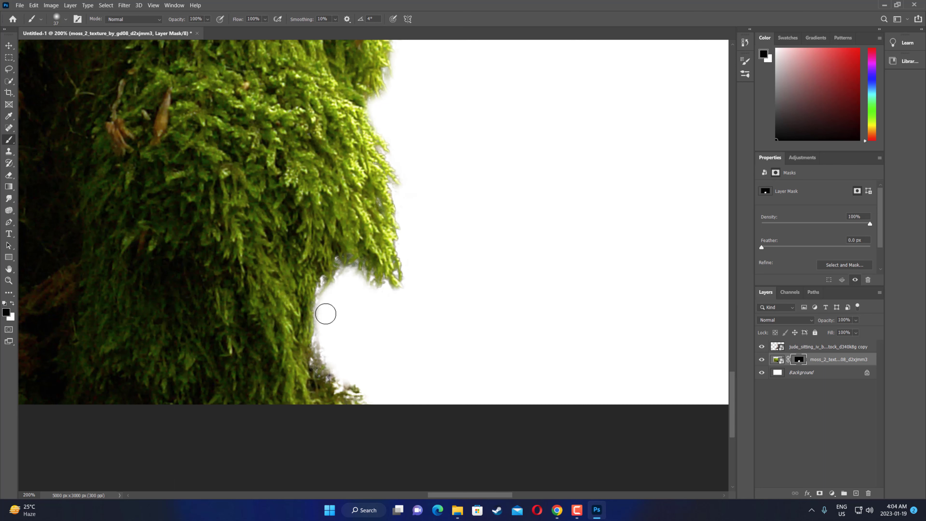
pyautogui.moveTo(325, 313); pyautogui.dragTo(324, 349)
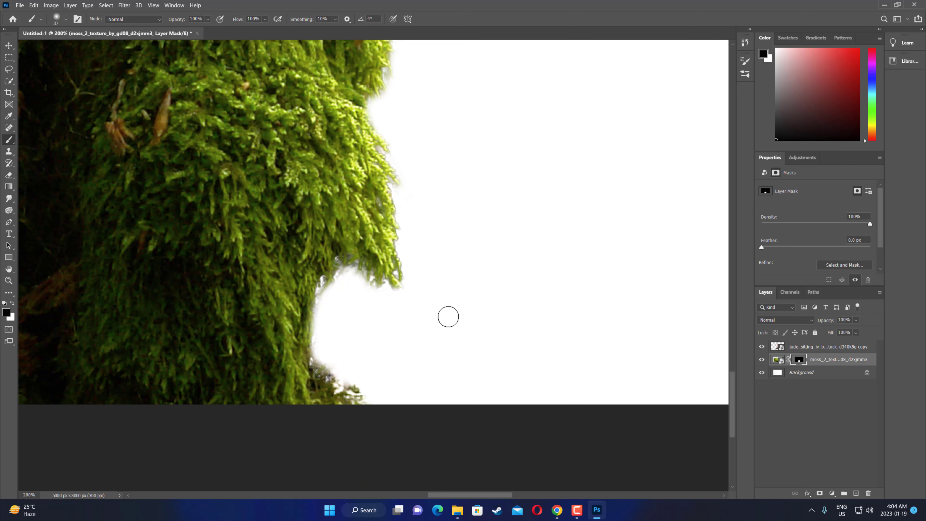
pyautogui.scroll(-3, 448, 316)
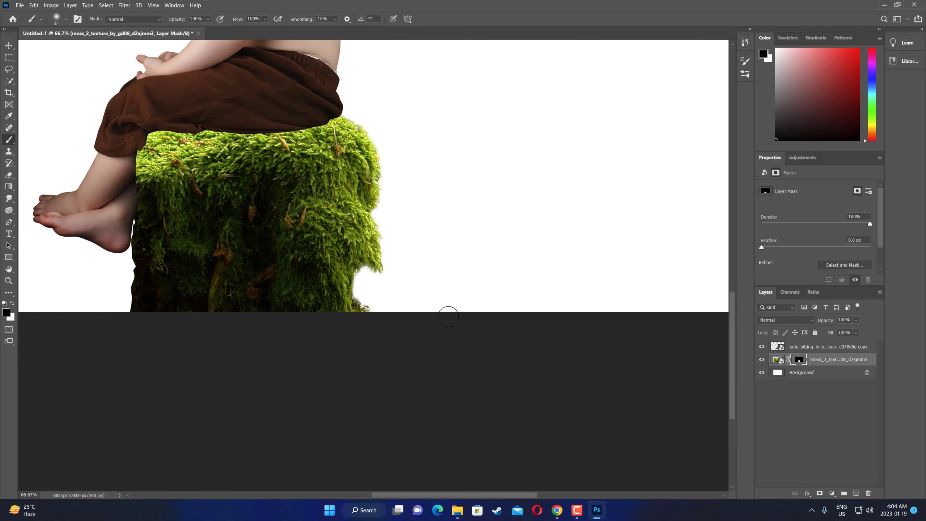
# Step: Select the boy's layer and bring up the 963 folder of source images
pyautogui.scroll(-1, 448, 316)
pyautogui.scroll(1, 445, 314)
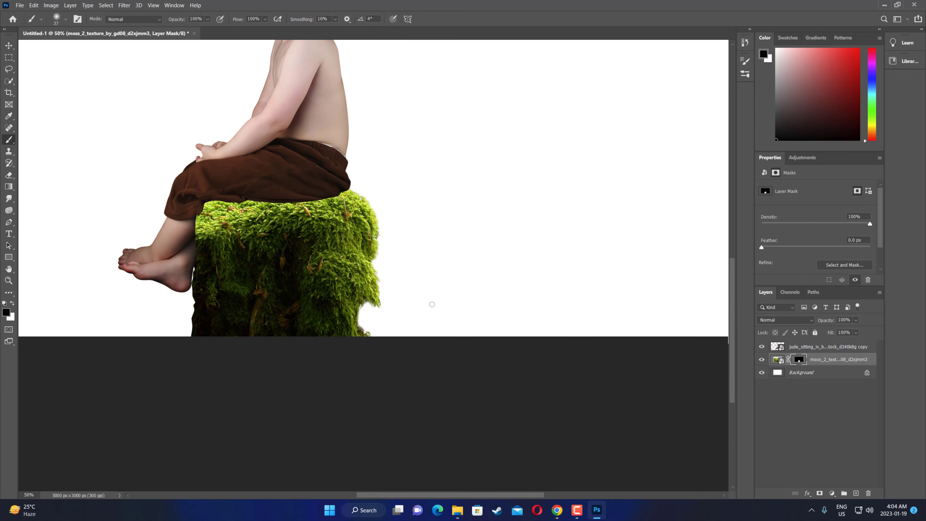
pyautogui.scroll(2, 440, 308)
pyautogui.scroll(3, 434, 304)
pyautogui.scroll(1, 433, 303)
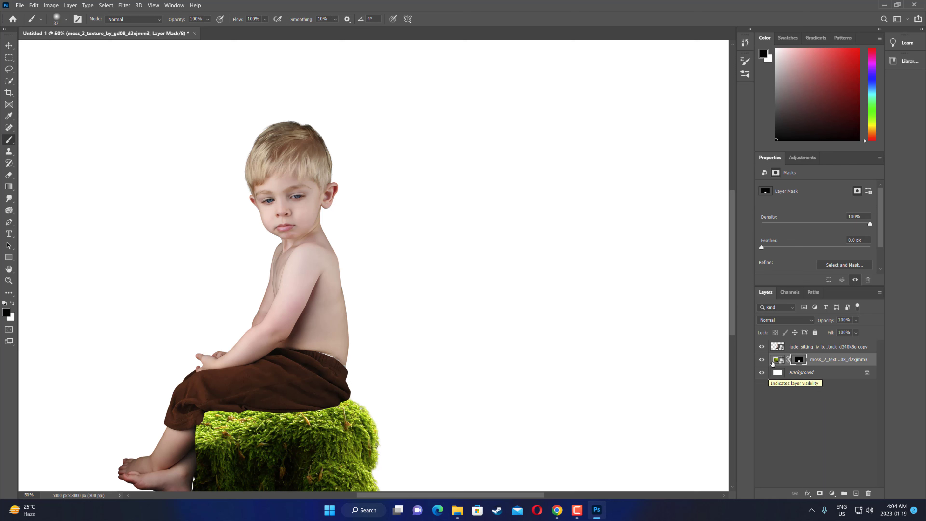
pyautogui.click(820, 349)
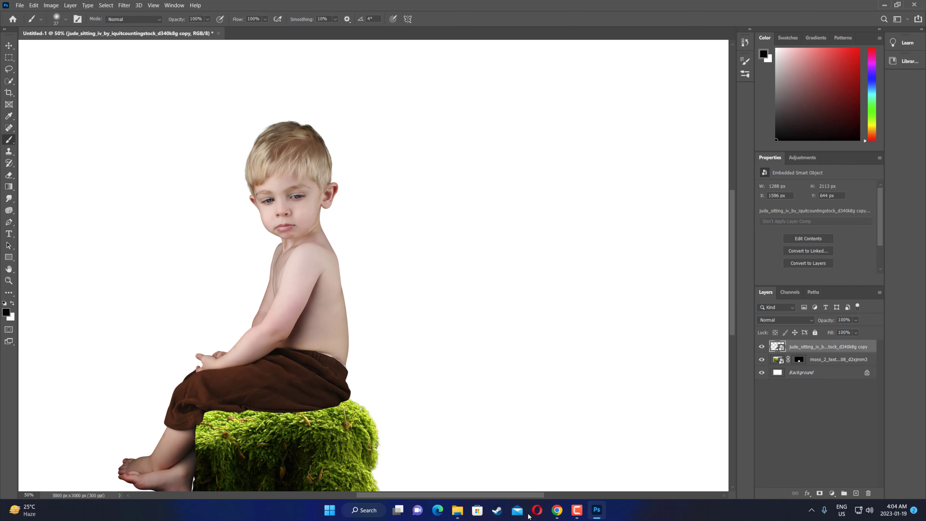
pyautogui.click(458, 511)
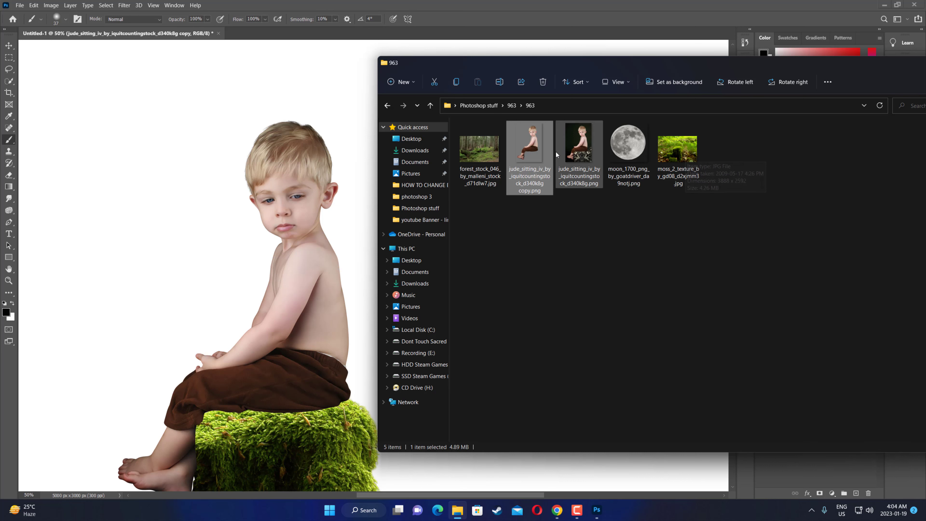
pyautogui.moveTo(480, 149)
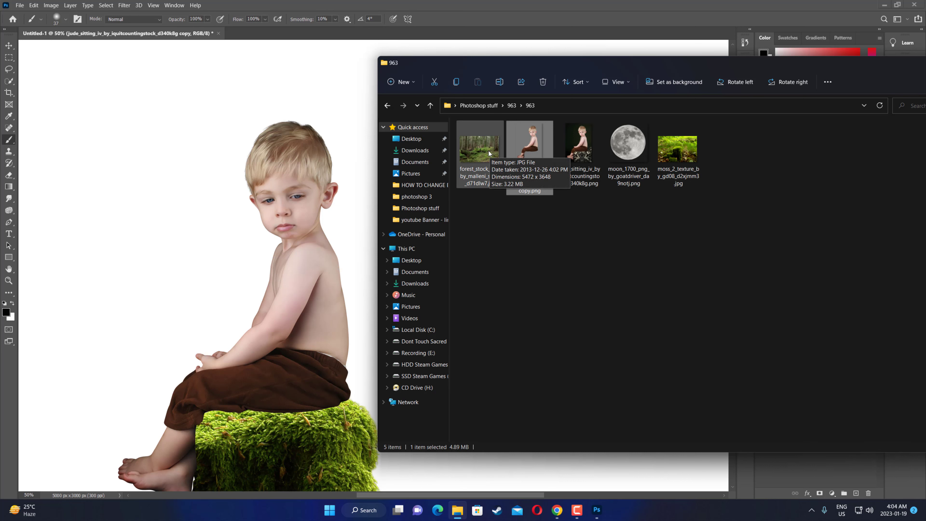
# Step: Place the forest photo aligned to the canvas edges and move its layer below the moss layer
pyautogui.moveTo(489, 152); pyautogui.dragTo(172, 231)
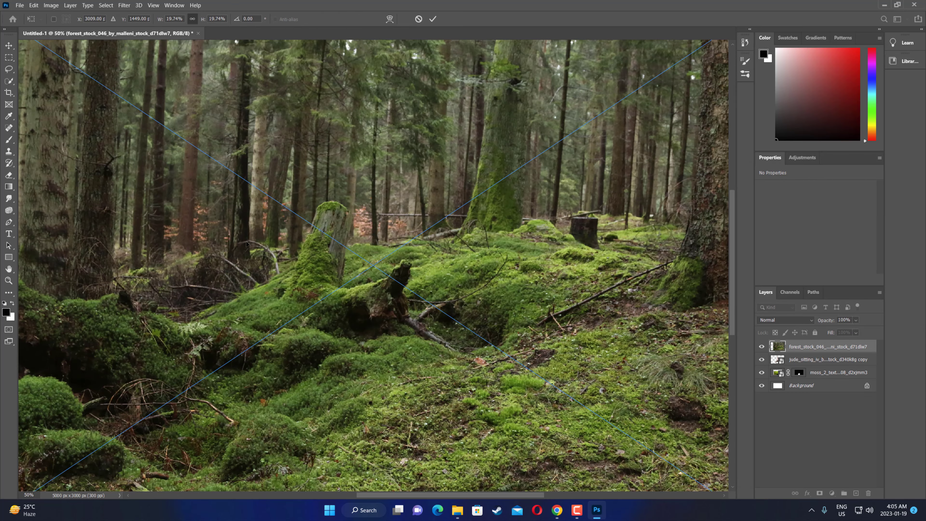
pyautogui.hotkey('ctrl', '-')
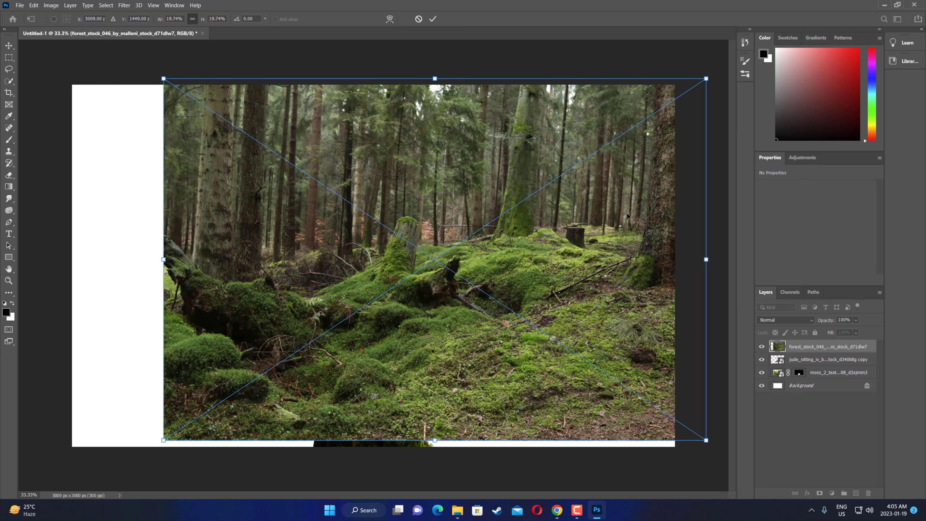
pyautogui.moveTo(638, 205); pyautogui.dragTo(603, 208)
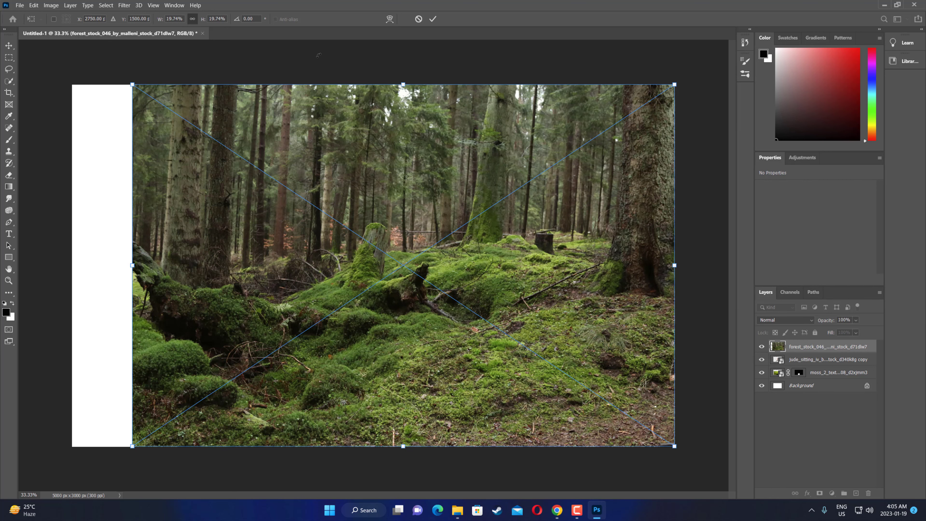
pyautogui.click(431, 19)
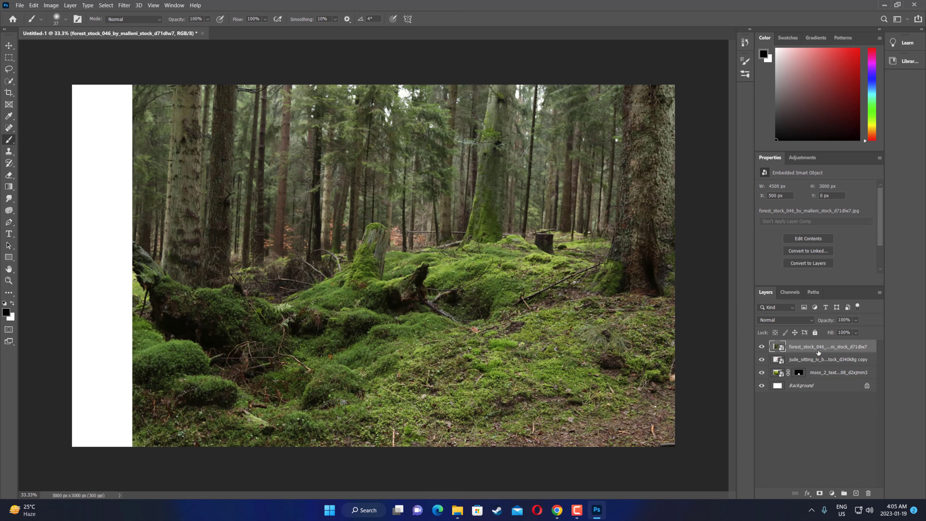
pyautogui.moveTo(818, 350); pyautogui.dragTo(818, 377)
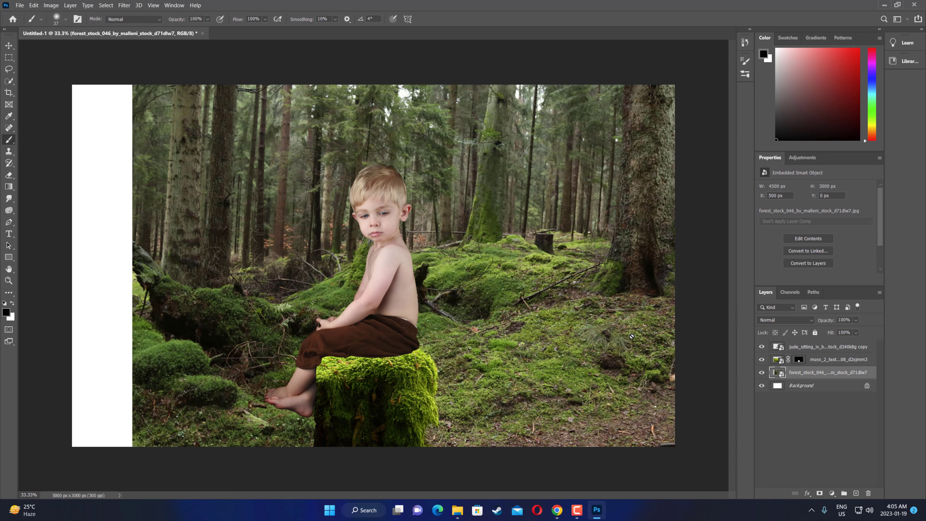
# Step: Scale the forest photo to 5606 × 3706 px so it covers the entire canvas
pyautogui.hotkey('ctrl', 't')
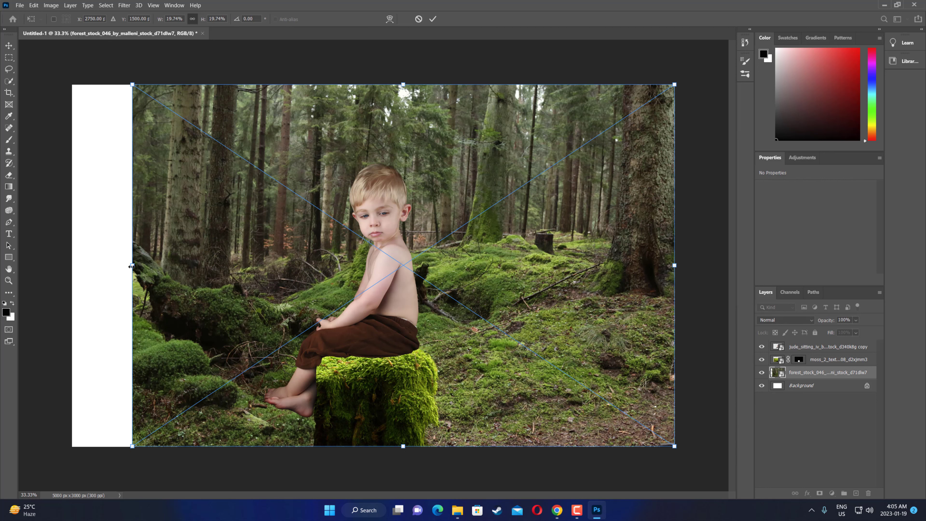
pyautogui.moveTo(132, 265); pyautogui.dragTo(72, 265)
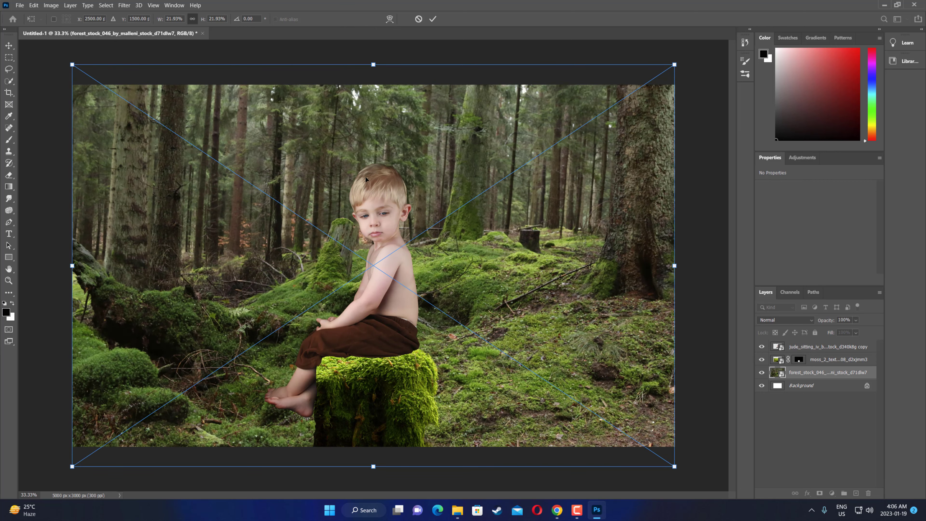
pyautogui.moveTo(674, 266); pyautogui.dragTo(704, 265)
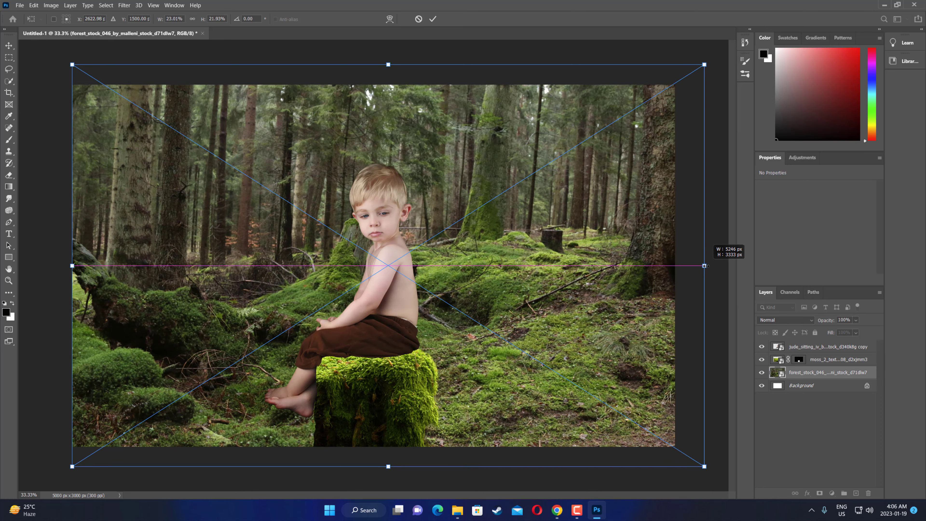
pyautogui.moveTo(413, 461); pyautogui.dragTo(413, 458)
pyautogui.moveTo(389, 62); pyautogui.dragTo(389, 84)
pyautogui.moveTo(388, 447); pyautogui.dragTo(389, 509)
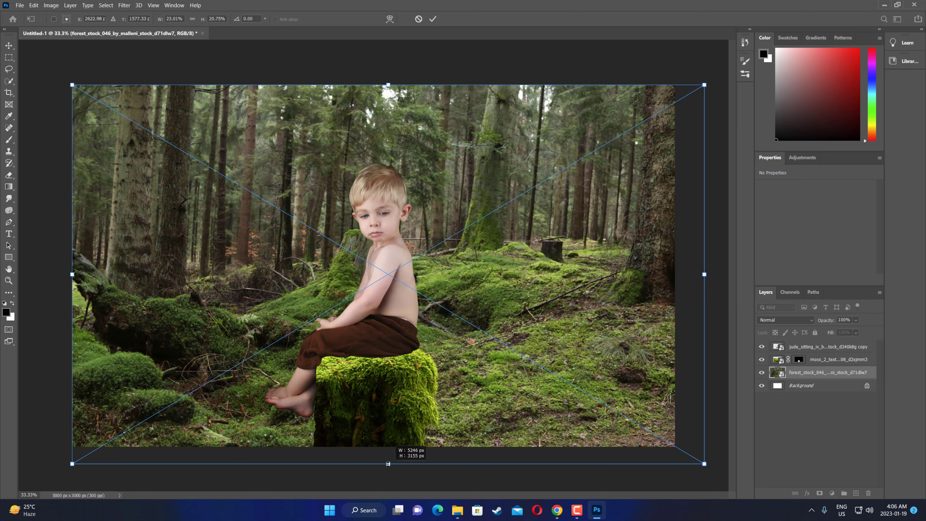
pyautogui.moveTo(388, 85); pyautogui.dragTo(388, 81)
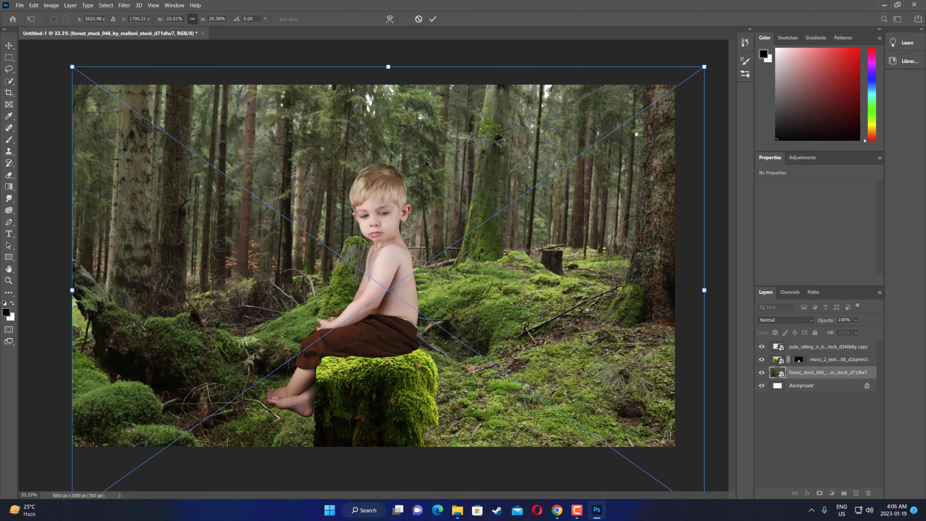
pyautogui.moveTo(705, 298); pyautogui.dragTo(751, 306)
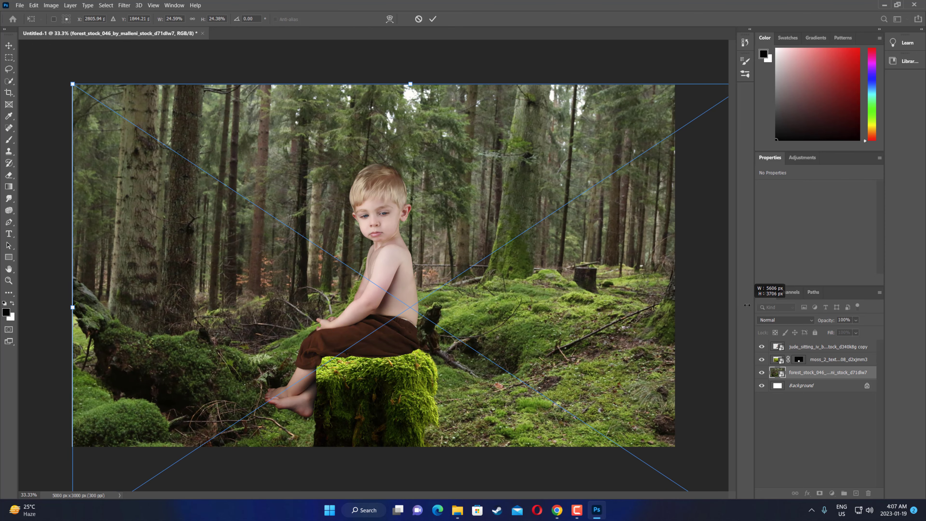
pyautogui.press('Return')
pyautogui.press('b')
pyautogui.hotkey('ctrl', '-')
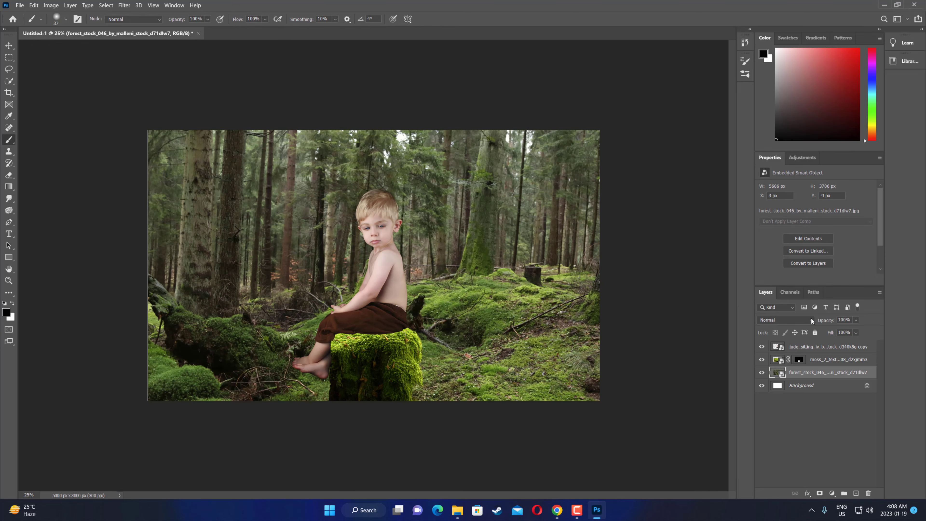
# Step: Set the forest layer's blend mode to Multiply
pyautogui.click(810, 319)
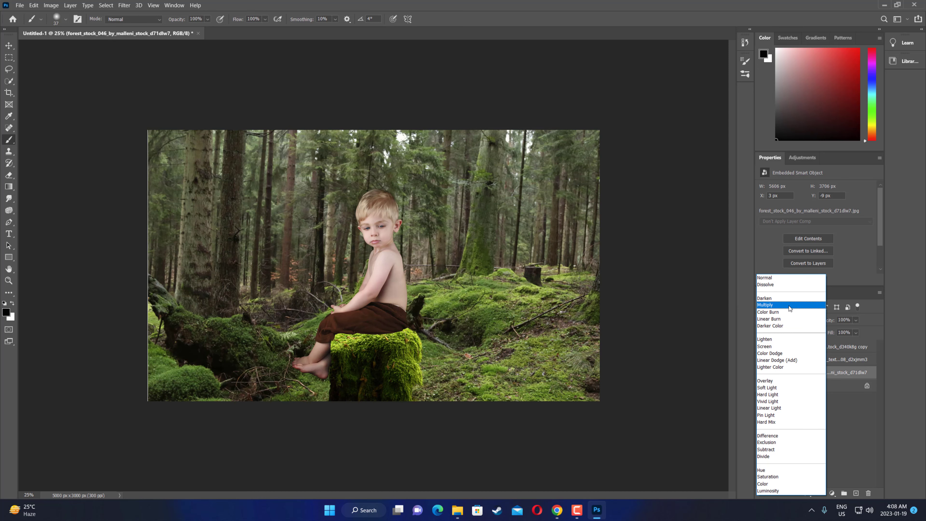
pyautogui.click(789, 305)
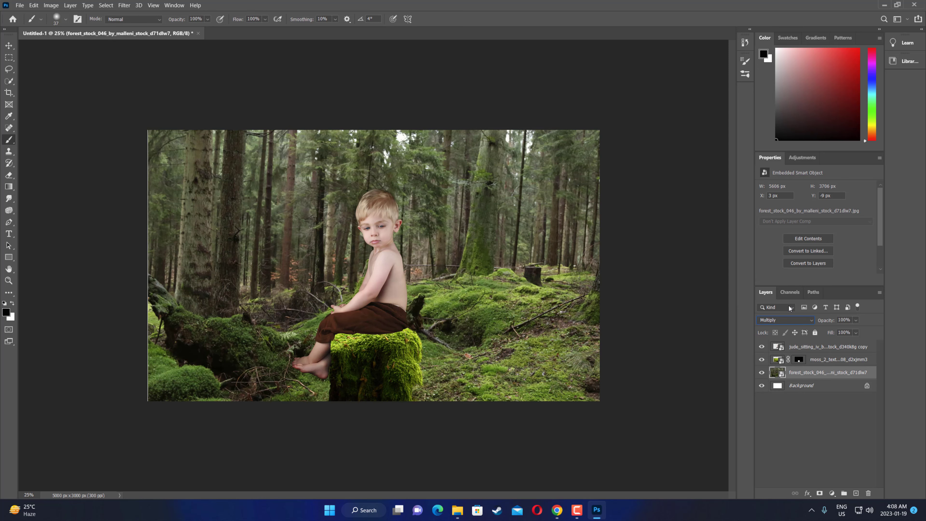
pyautogui.hotkey('alt', 'Tab')
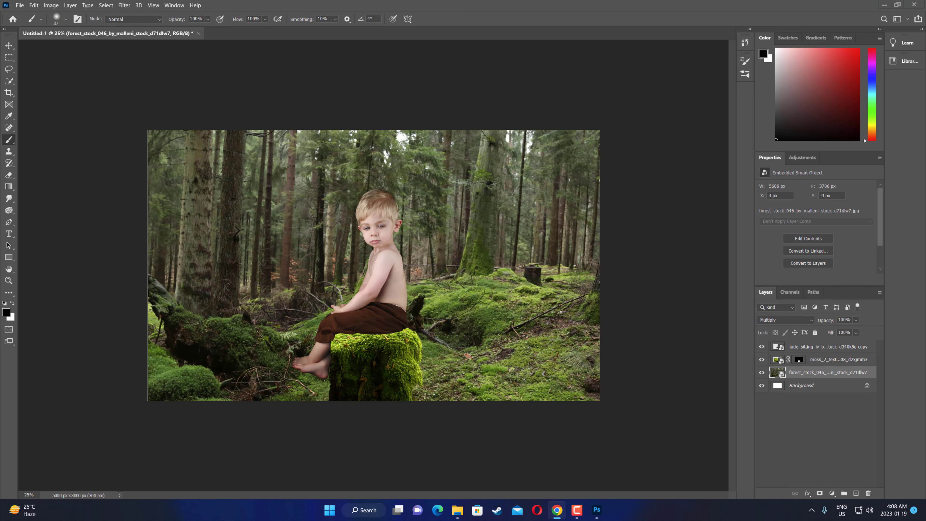
pyautogui.hotkey('alt', 'Tab')
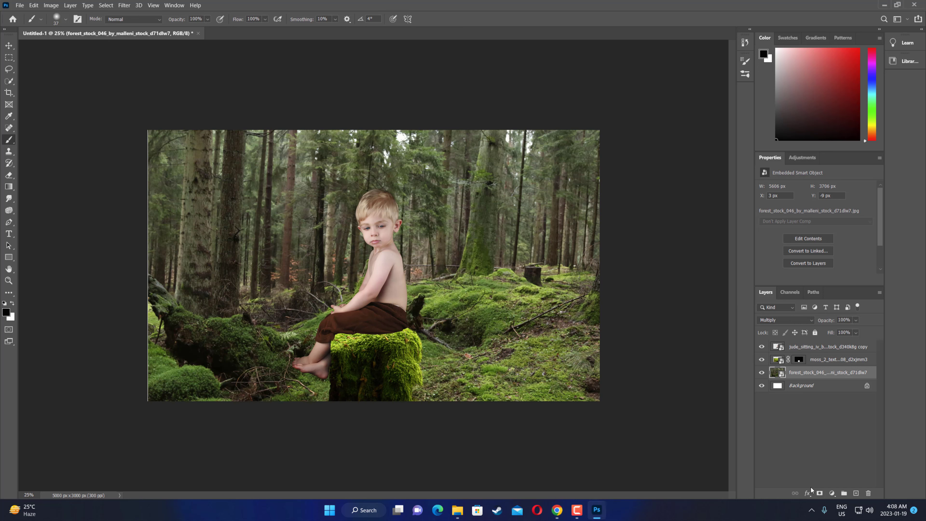
# Step: Add a Solid Color fill layer in olive #94821c (hue 51) above the Background layer
pyautogui.click(815, 386)
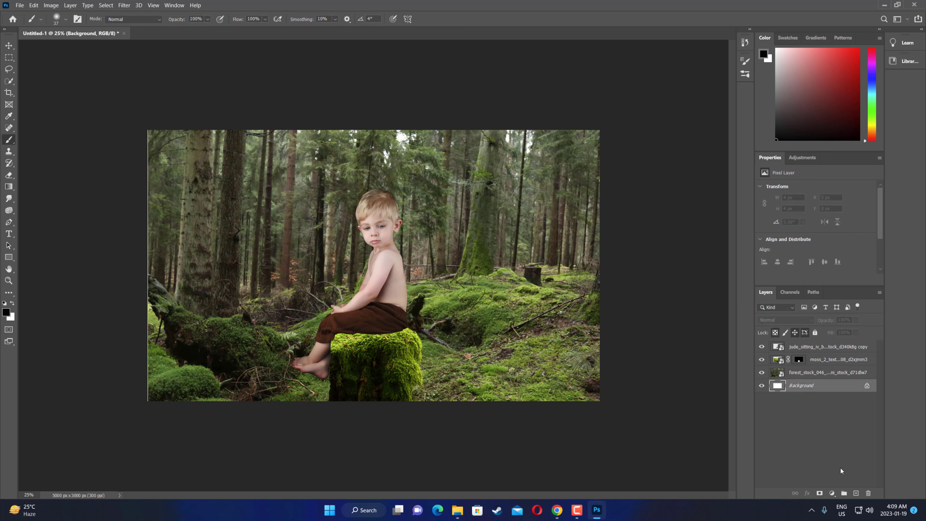
pyautogui.click(833, 494)
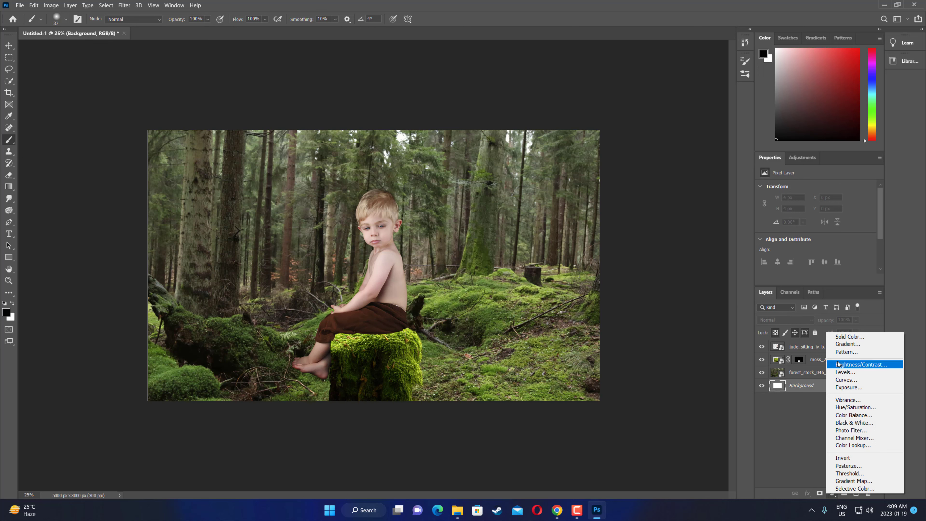
pyautogui.click(841, 337)
pyautogui.click(669, 197)
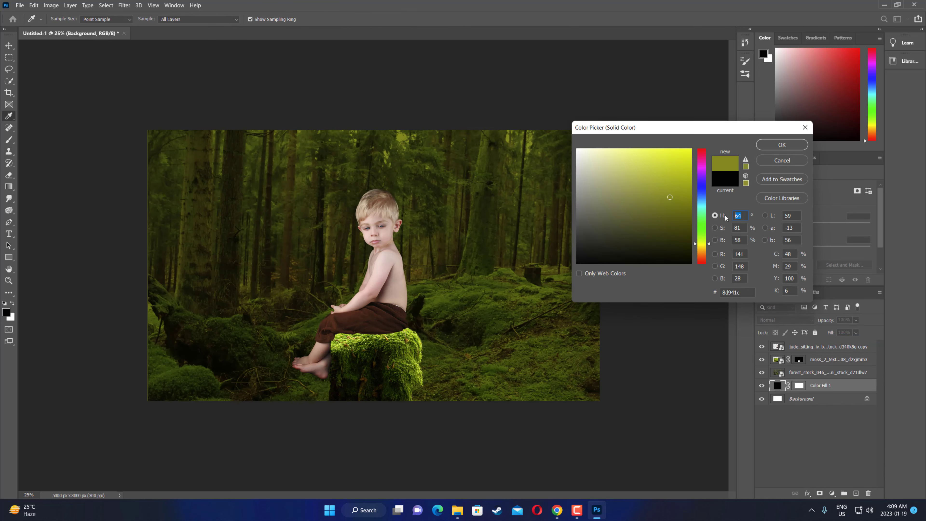
pyautogui.write('51')
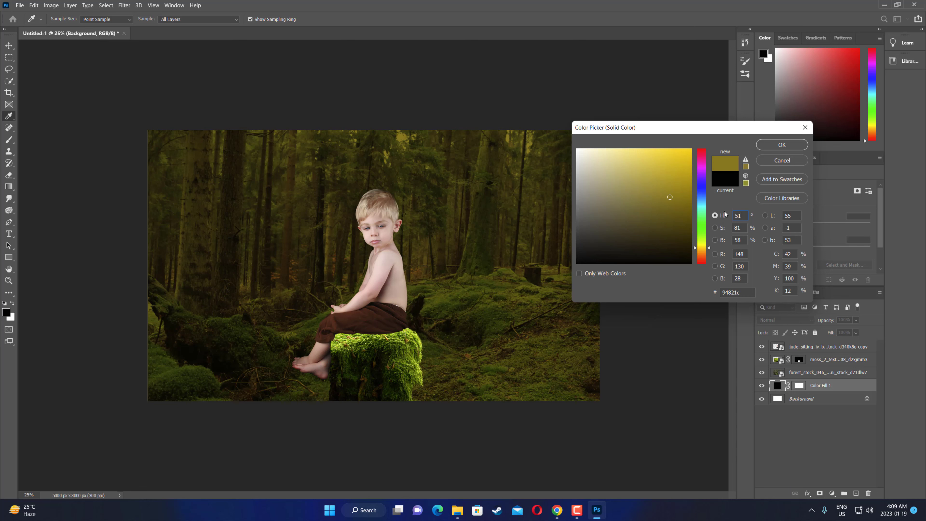
pyautogui.click(781, 145)
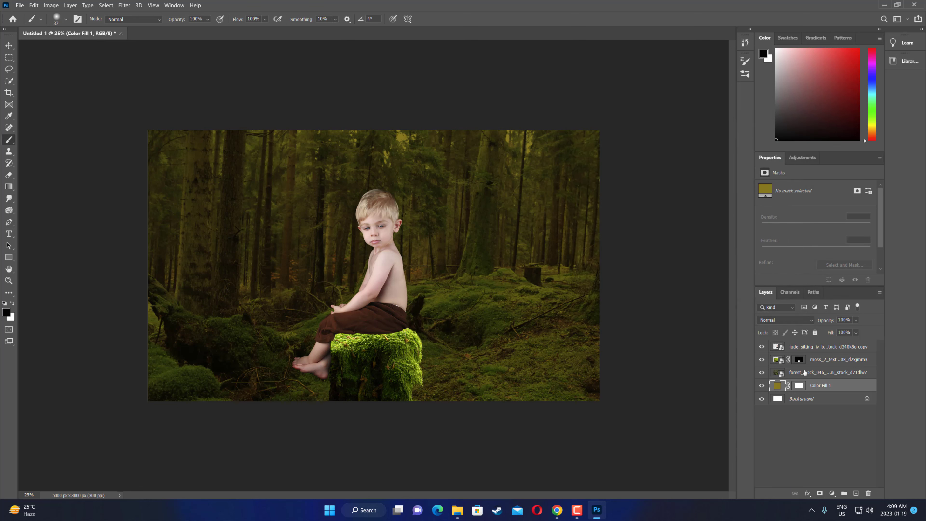
# Step: Set the forest_stock layer's fill to 80%
pyautogui.click(805, 373)
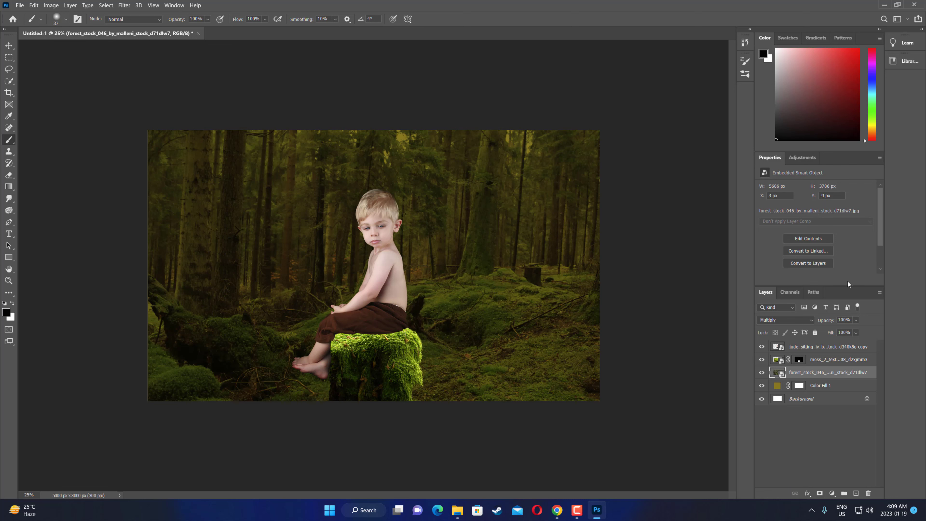
pyautogui.click(856, 333)
pyautogui.moveTo(862, 345); pyautogui.dragTo(858, 345)
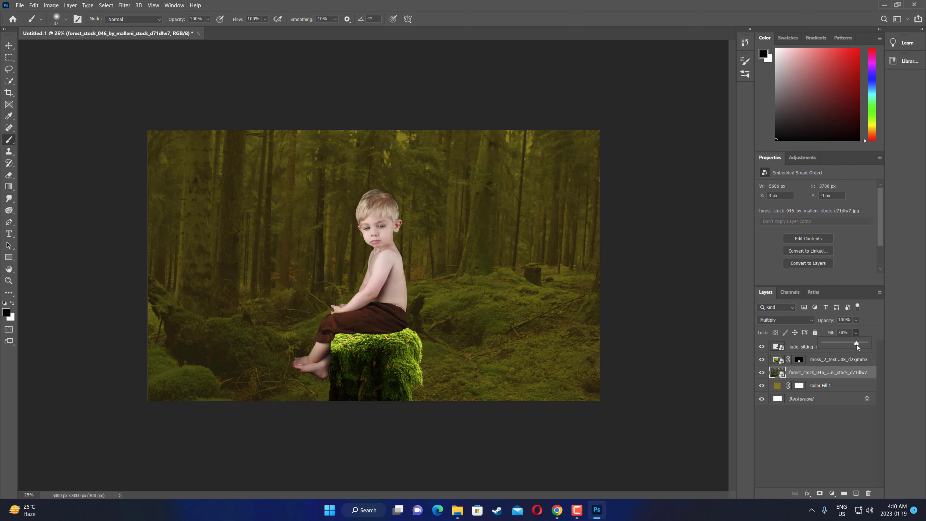
pyautogui.moveTo(856, 345); pyautogui.dragTo(856, 344)
pyautogui.click(830, 373)
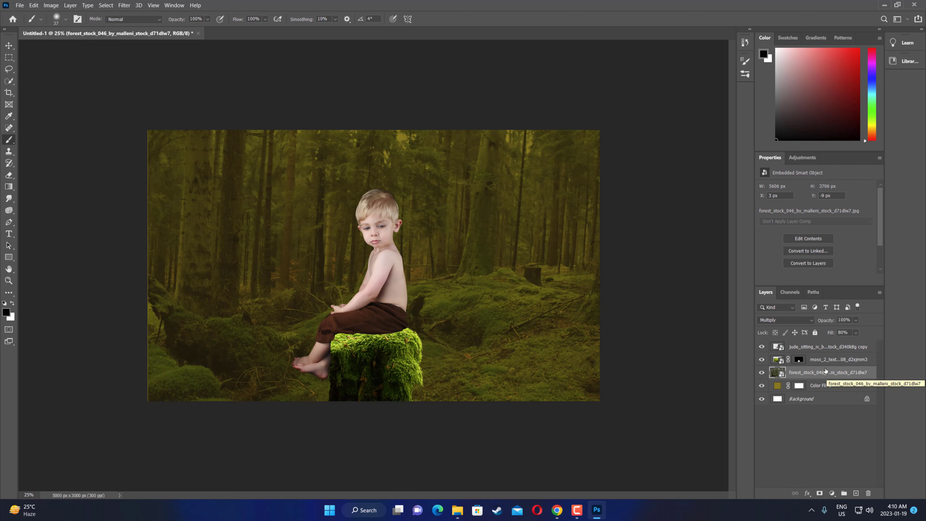
pyautogui.click(124, 5)
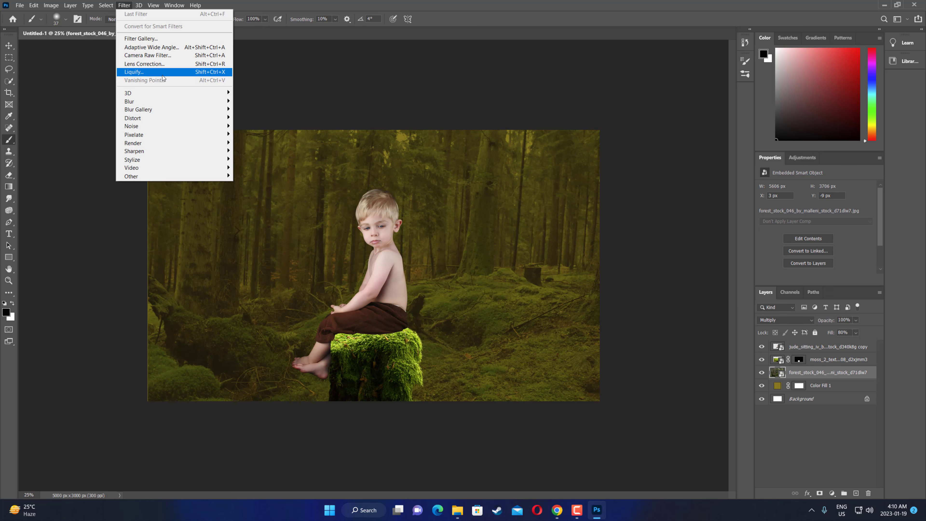
pyautogui.moveTo(174, 101)
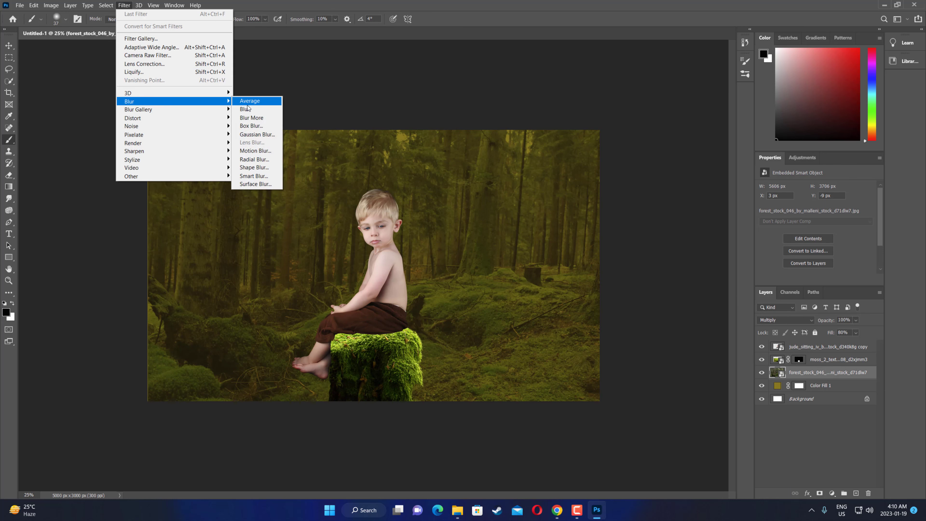
# Step: Apply an 11 px Gaussian Blur smart filter to the forest background layer
pyautogui.click(252, 135)
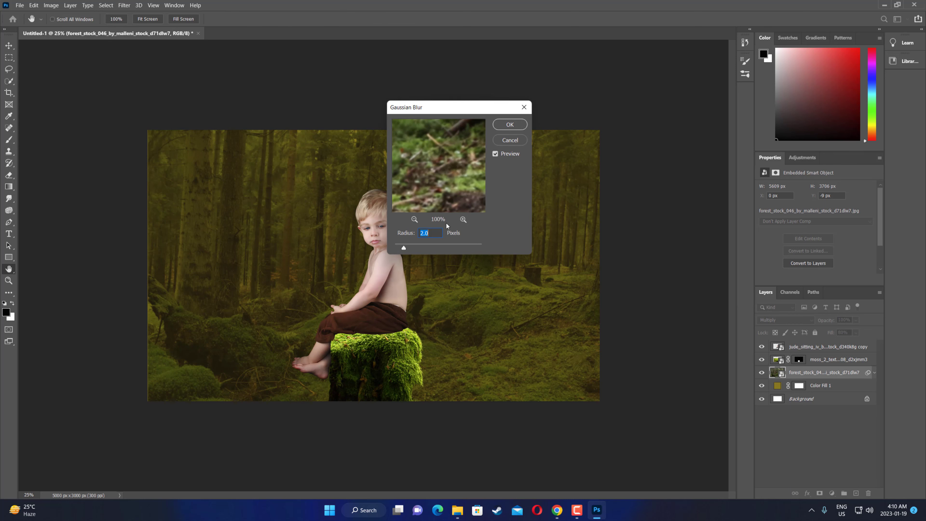
pyautogui.click(435, 233)
pyautogui.doubleClick(426, 233)
pyautogui.write('1')
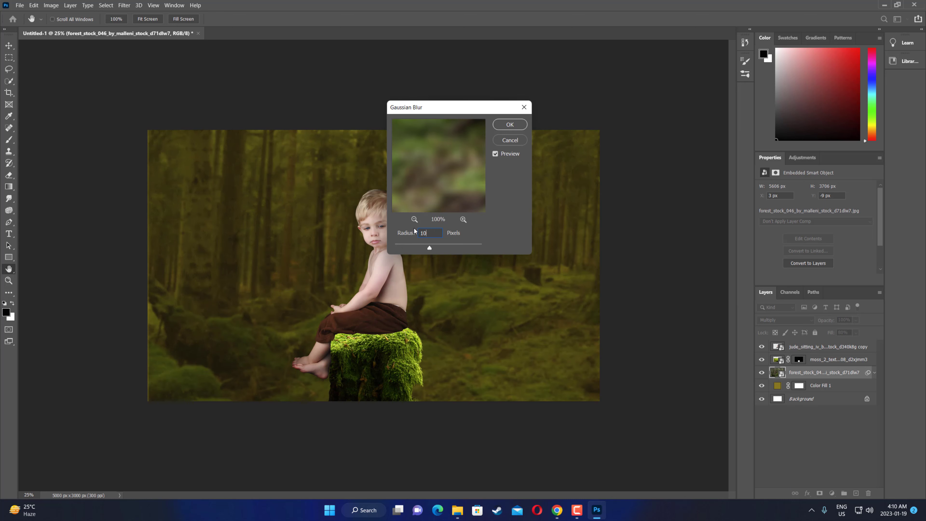
pyautogui.write('1.')
pyautogui.click(513, 128)
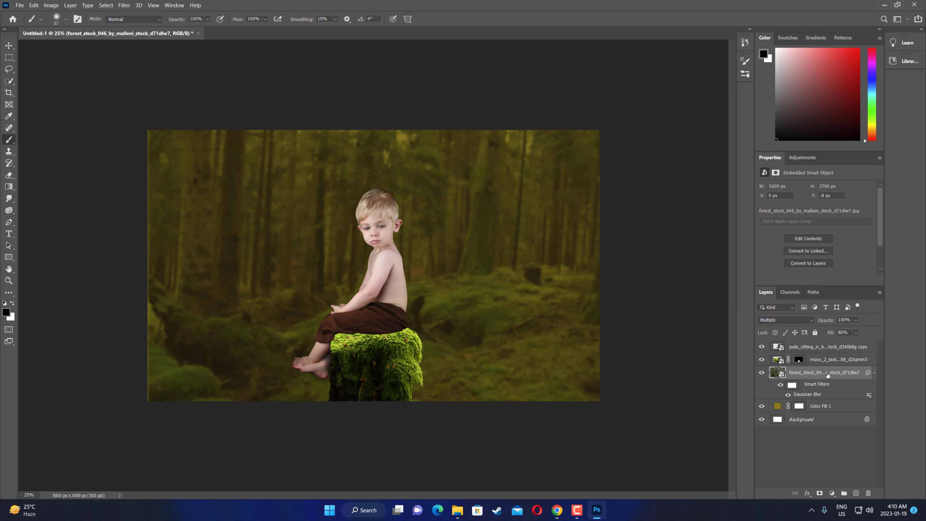
# Step: Compare the forest with and without the blur, then target the moss layer
pyautogui.click(762, 373)
pyautogui.click(762, 372)
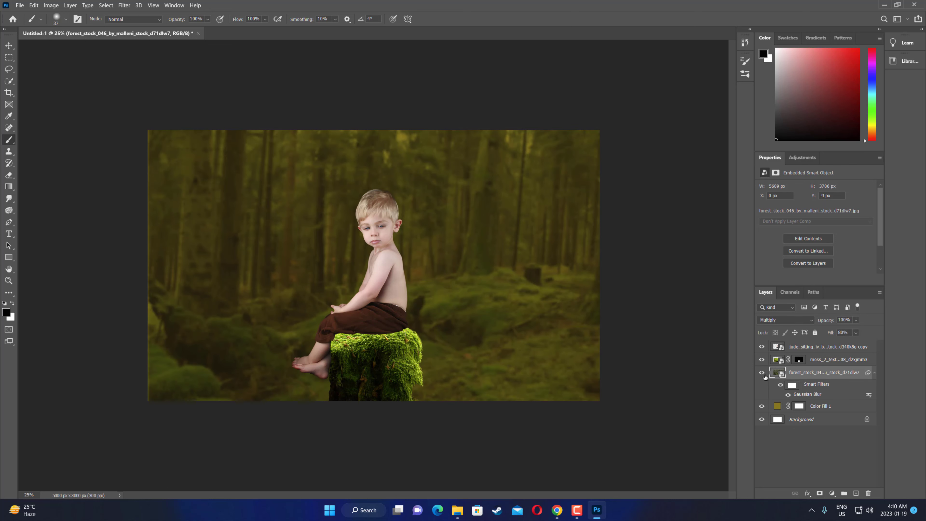
pyautogui.click(824, 360)
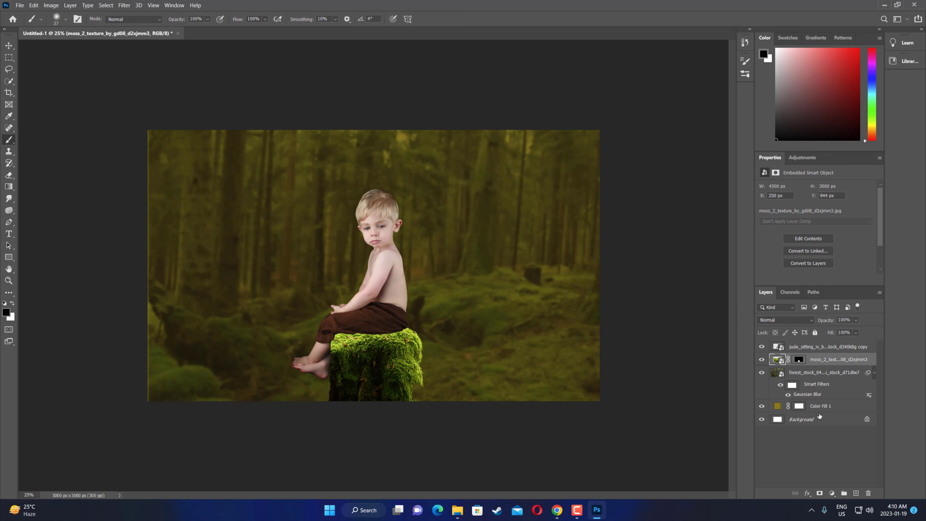
# Step: Add a Hue/Saturation adjustment layer clipped to the moss layer
pyautogui.click(832, 493)
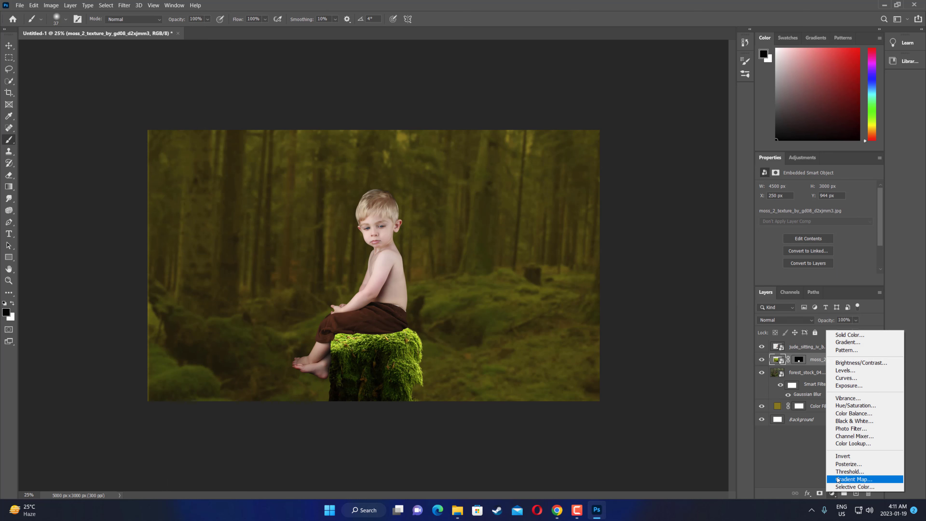
pyautogui.click(844, 407)
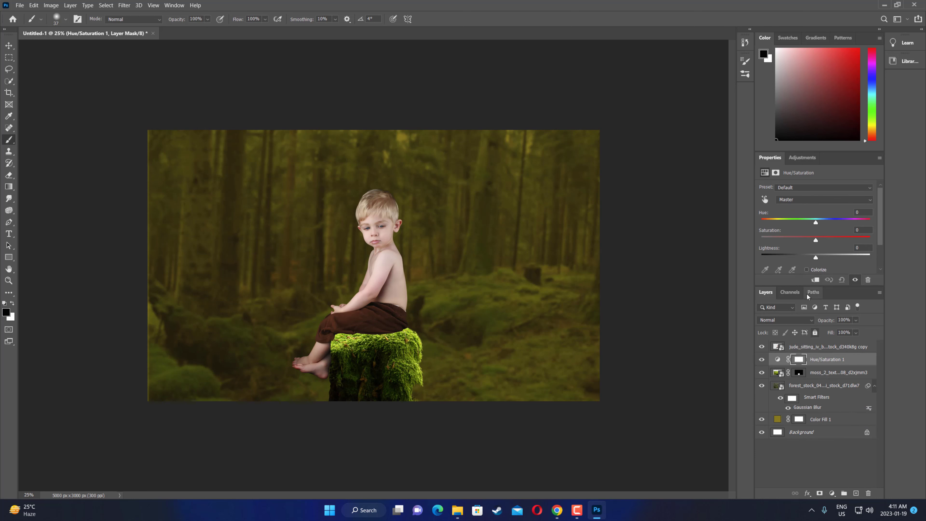
pyautogui.click(815, 280)
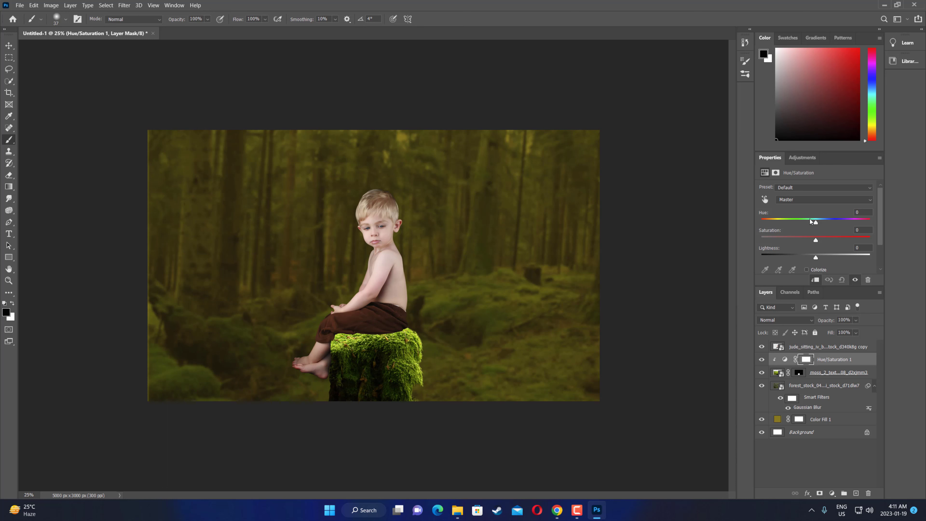
# Step: Set the moss adjustment to Hue -20 and Saturation -24
pyautogui.click(810, 219)
pyautogui.click(804, 219)
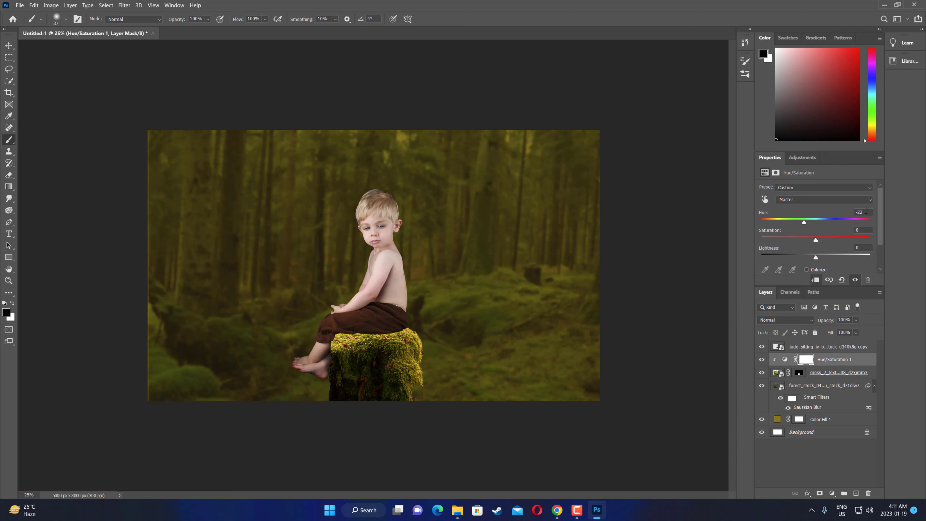
pyautogui.click(856, 213)
pyautogui.write('-20')
pyautogui.click(854, 229)
pyautogui.write('9')
pyautogui.press('BackSpace')
pyautogui.write('4')
# Step: Toggle the adjustment's visibility to compare the muted moss, leaving it on
pyautogui.click(762, 362)
pyautogui.click(762, 360)
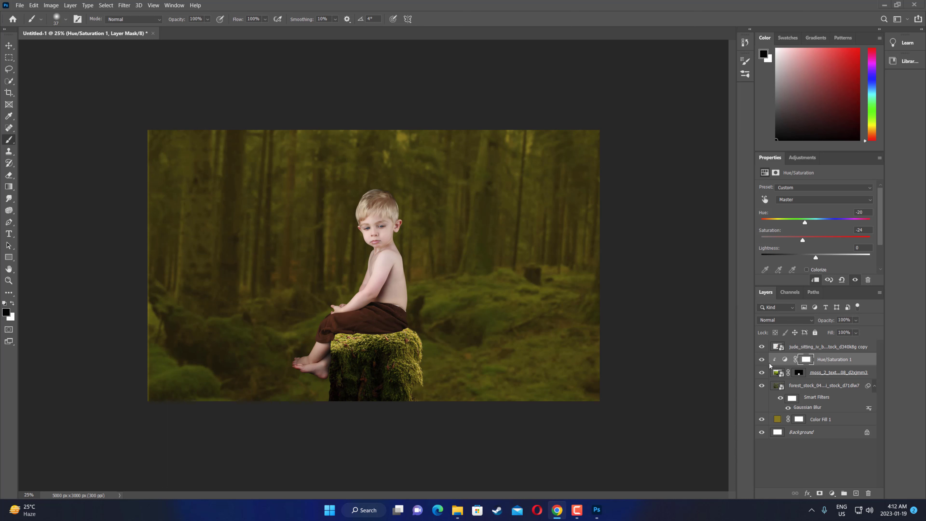
pyautogui.click(762, 360)
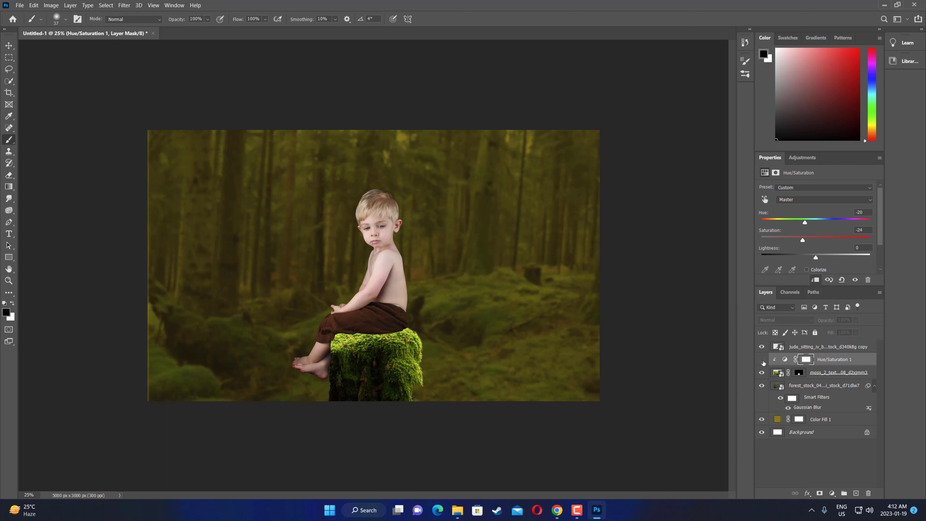
pyautogui.click(762, 360)
pyautogui.click(762, 360)
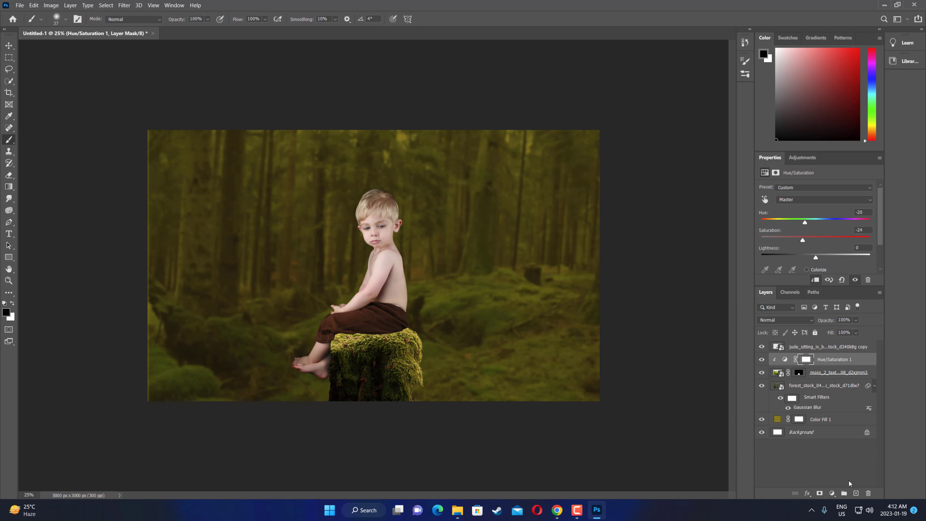
# Step: Create an empty layer clipped above the moss adjustment and name it Shadows
pyautogui.click(855, 493)
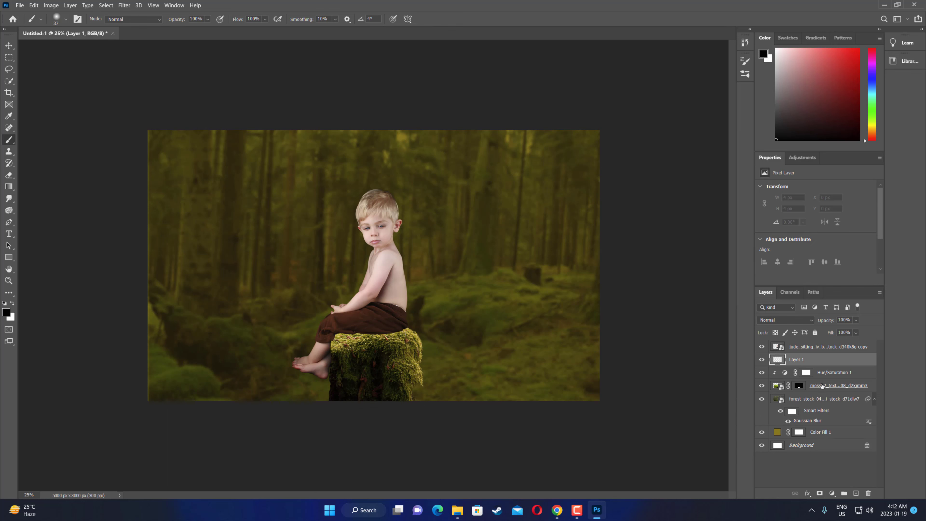
pyautogui.rightClick(810, 360)
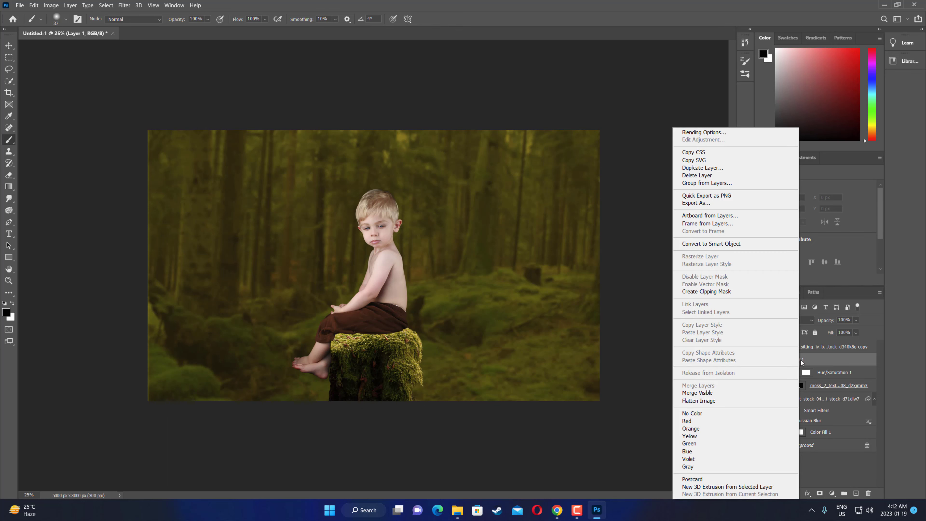
pyautogui.click(742, 291)
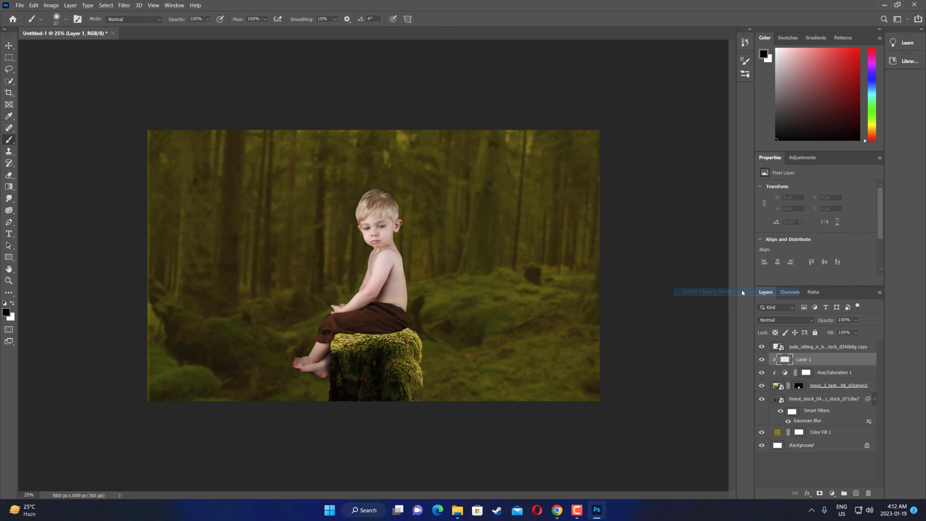
pyautogui.rightClick(801, 358)
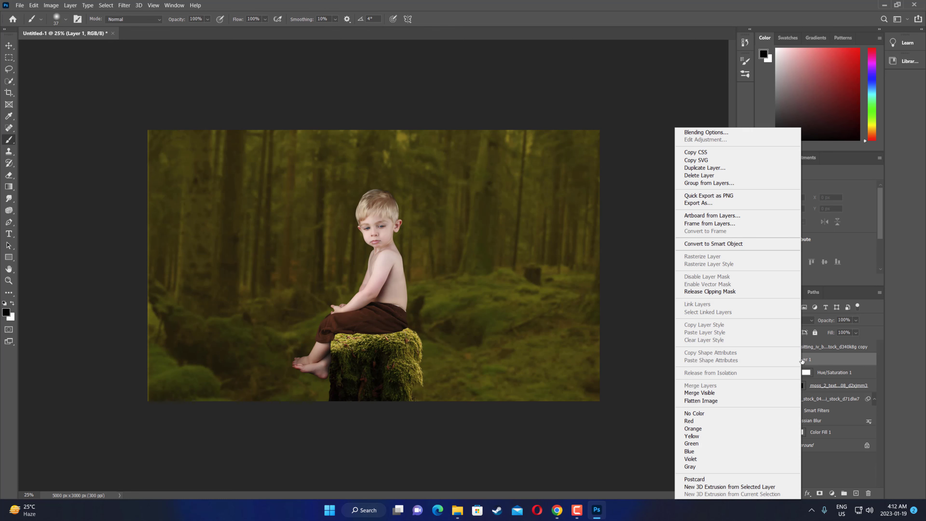
pyautogui.click(806, 360)
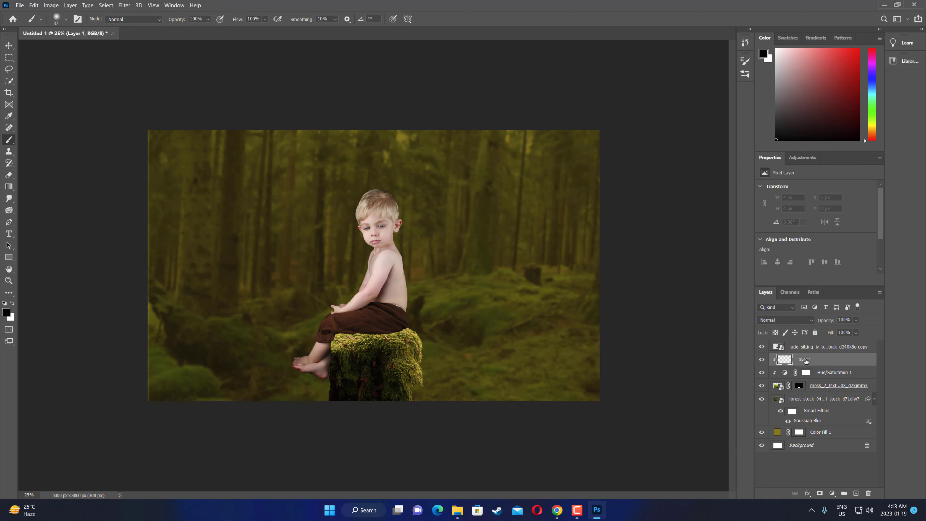
pyautogui.doubleClick(806, 360)
pyautogui.press('BackSpace')
pyautogui.write('ows')
pyautogui.press('Return')
# Step: Choose the regular Brush with the first soft round preset at 124 px
pyautogui.rightClick(10, 142)
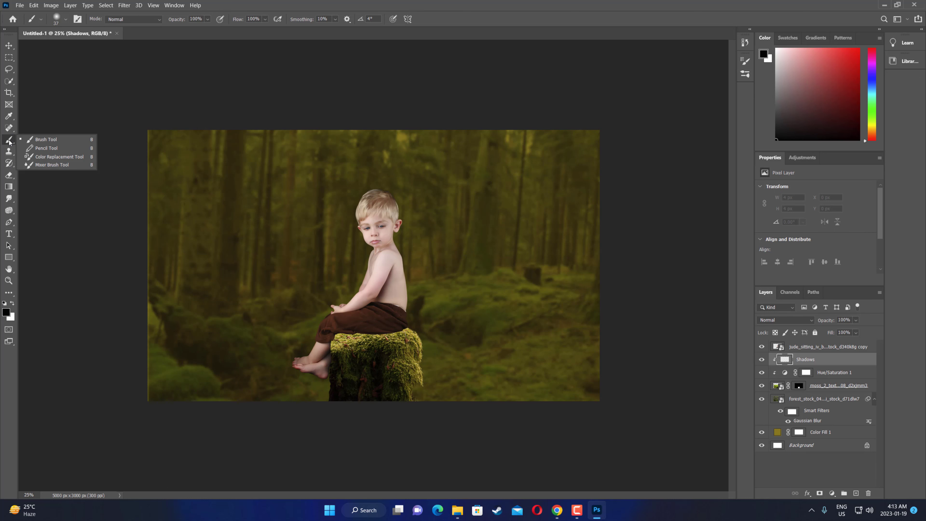
pyautogui.click(46, 139)
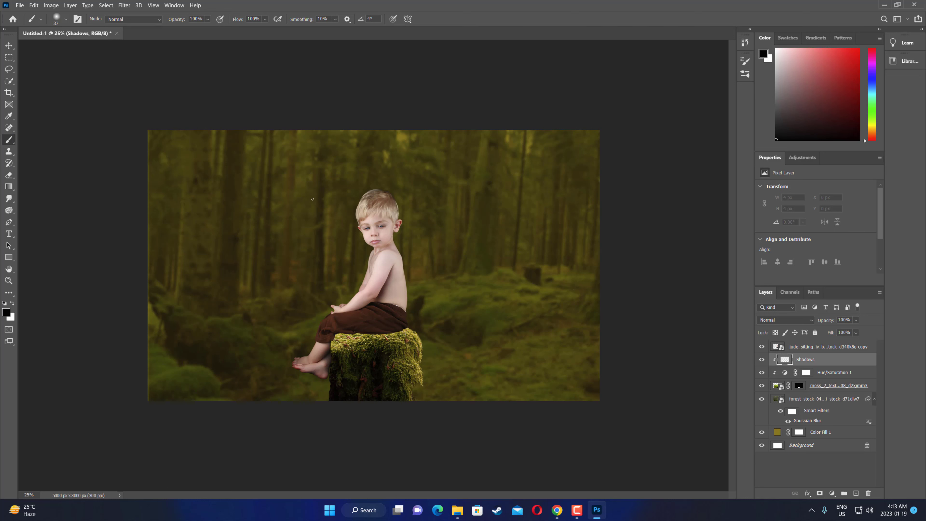
pyautogui.click(207, 19)
pyautogui.rightClick(294, 245)
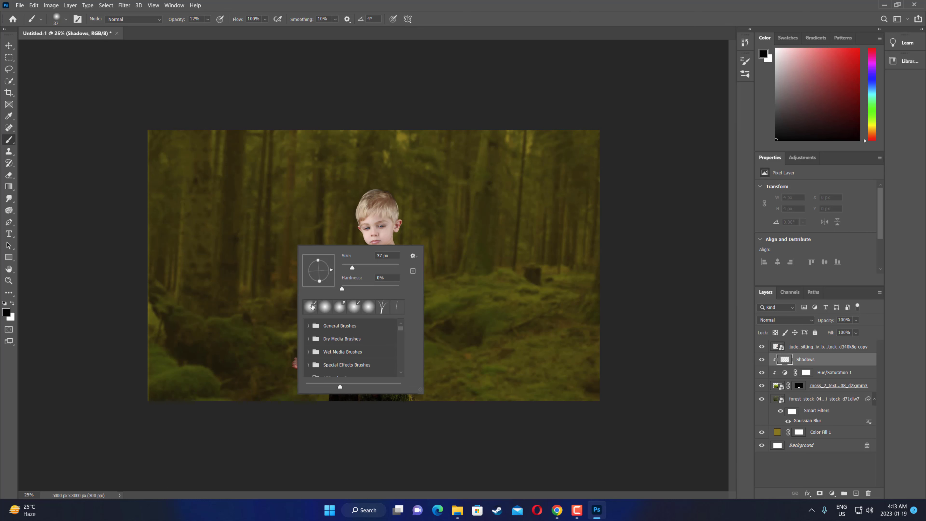
pyautogui.click(311, 306)
pyautogui.doubleClick(378, 256)
pyautogui.write('124')
pyautogui.press('Return')
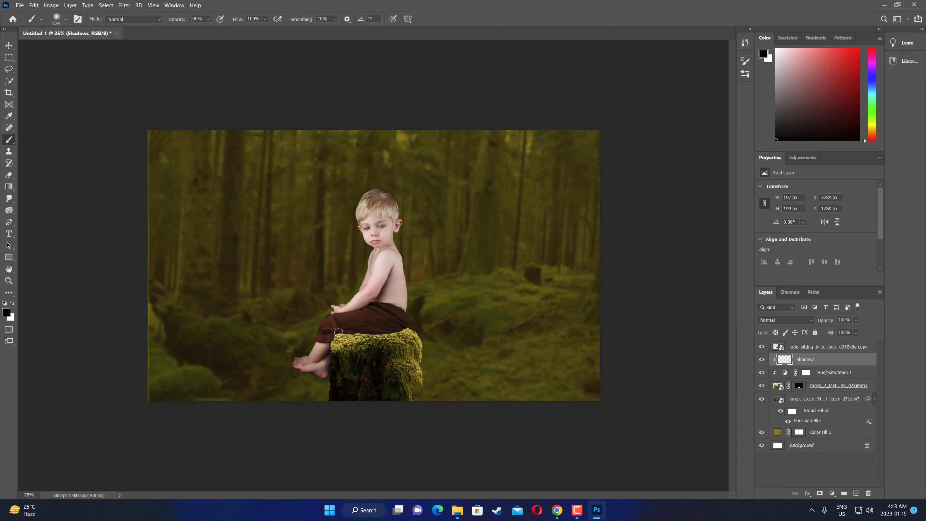
# Step: Replace the heavy moss stroke with a soft 11%-opacity shadow along the trousers' lower edge
pyautogui.scroll(3, 339, 332)
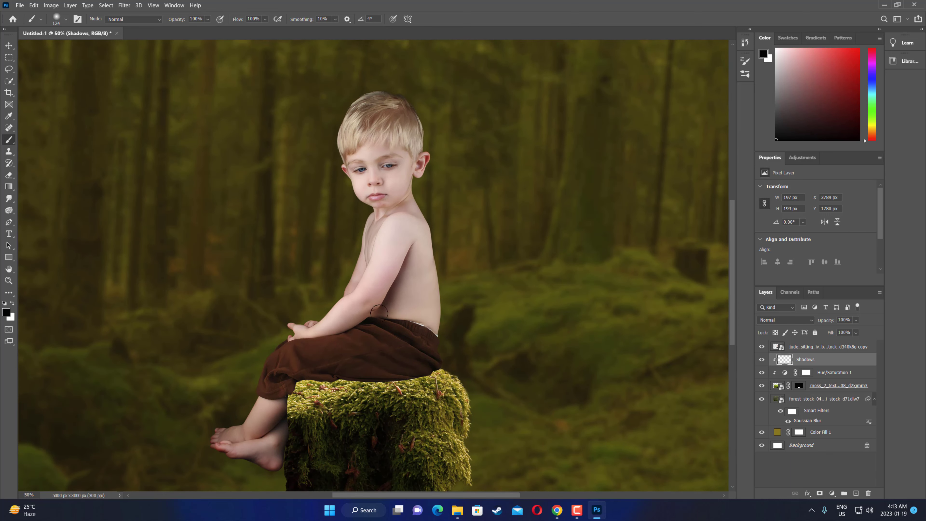
pyautogui.scroll(-2, 379, 312)
pyautogui.moveTo(303, 348); pyautogui.dragTo(326, 344)
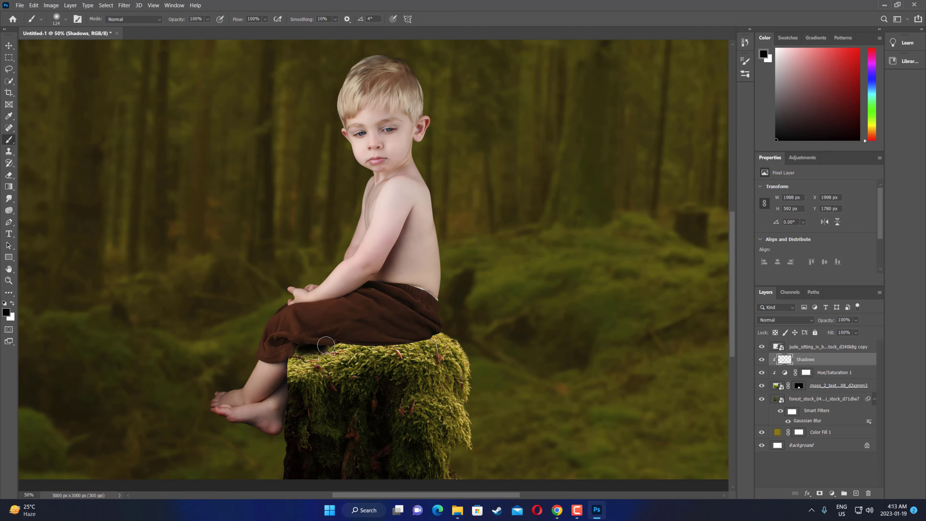
pyautogui.scroll(1, 325, 344)
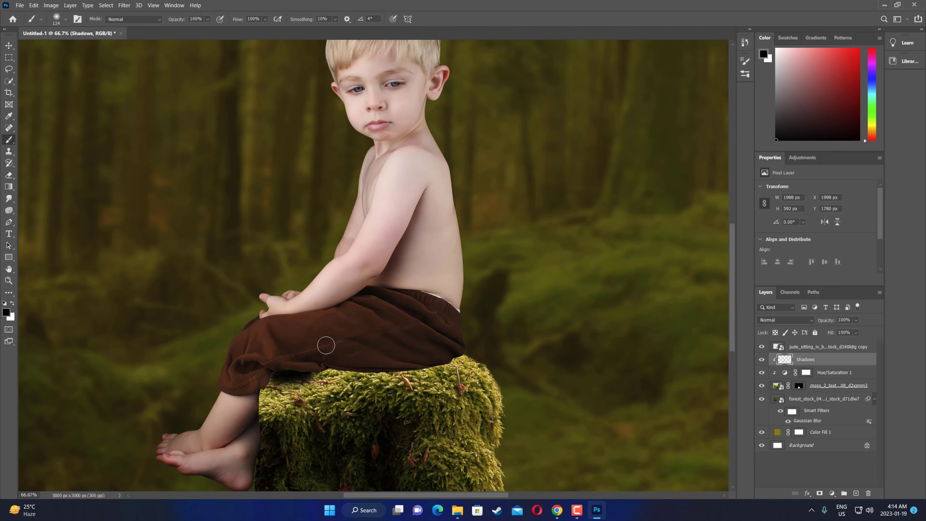
pyautogui.hotkey('ctrl', 'z')
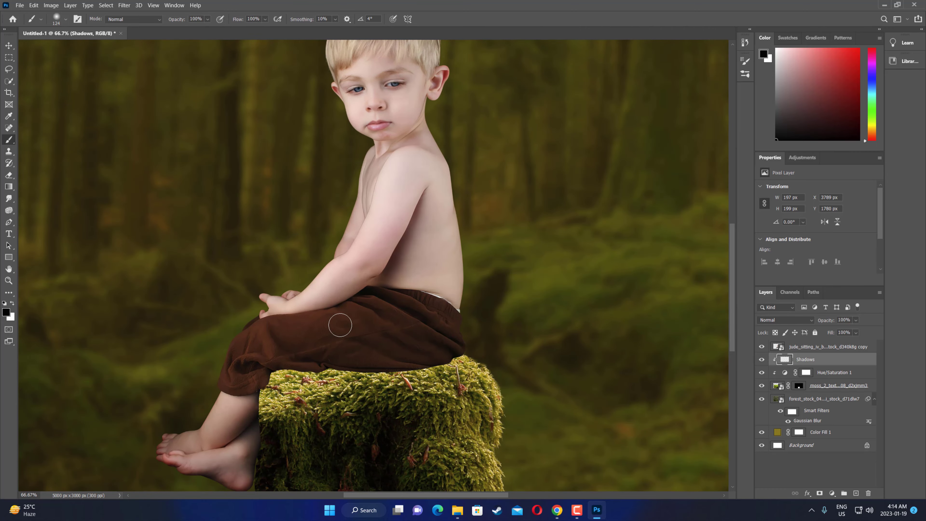
pyautogui.click(207, 19)
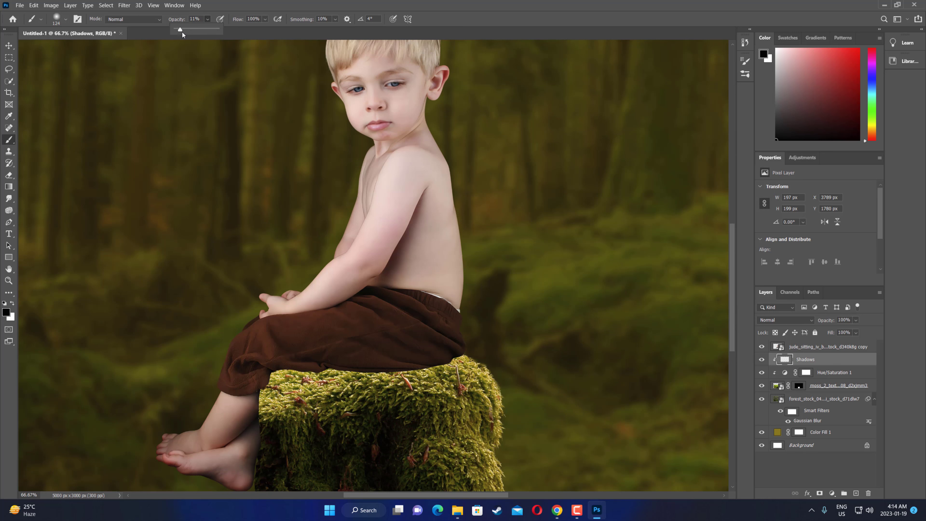
pyautogui.moveTo(277, 381)
pyautogui.mouseDown()
pyautogui.moveTo(317, 376)
pyautogui.moveTo(251, 465)
pyautogui.moveTo(305, 386)
pyautogui.moveTo(268, 372)
pyautogui.moveTo(255, 438)
pyautogui.moveTo(269, 372)
pyautogui.moveTo(430, 368)
pyautogui.moveTo(316, 368)
pyautogui.moveTo(273, 390)
pyautogui.moveTo(259, 413)
pyautogui.moveTo(282, 376)
pyautogui.moveTo(356, 383)
pyautogui.moveTo(470, 368)
pyautogui.moveTo(258, 385)
pyautogui.moveTo(264, 410)
pyautogui.moveTo(280, 373)
pyautogui.moveTo(328, 381)
pyautogui.moveTo(274, 468)
pyautogui.moveTo(388, 370)
pyautogui.mouseUp()
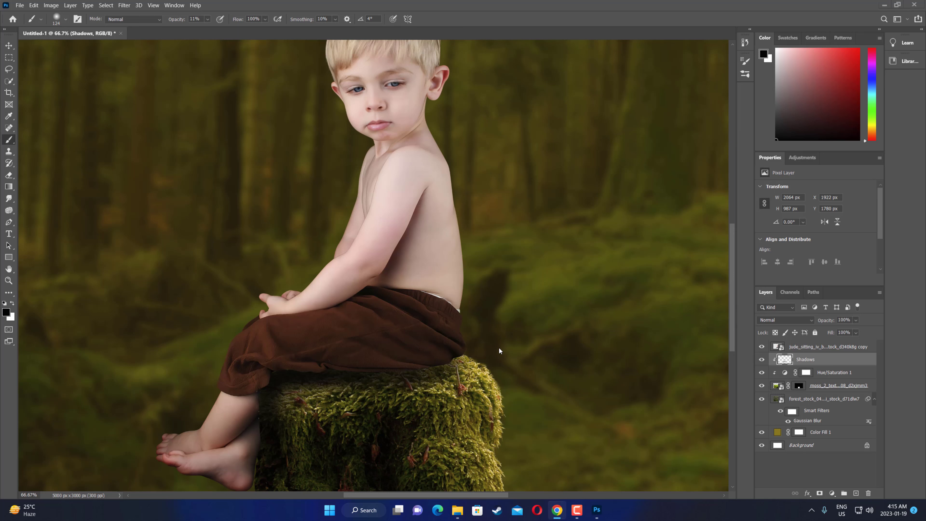
pyautogui.click(438, 359)
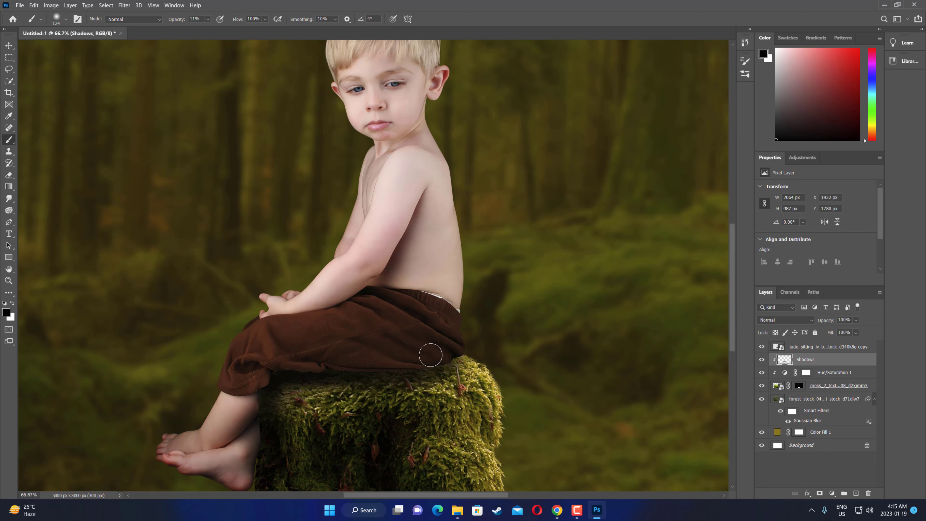
# Step: Paint faint 5%-opacity shadow across the top of the moss stump
pyautogui.hotkey('ctrl', '-')
pyautogui.hotkey('ctrl', '-')
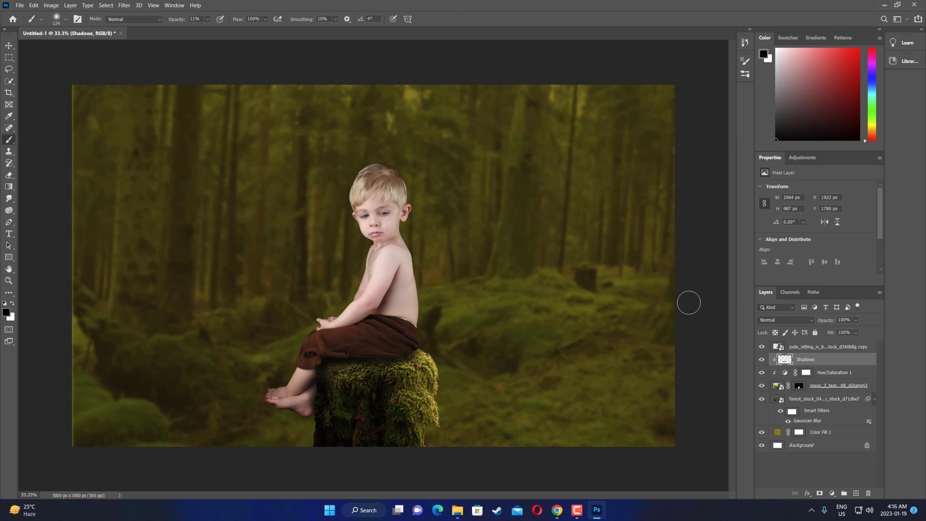
pyautogui.press('0')
pyautogui.press('5')
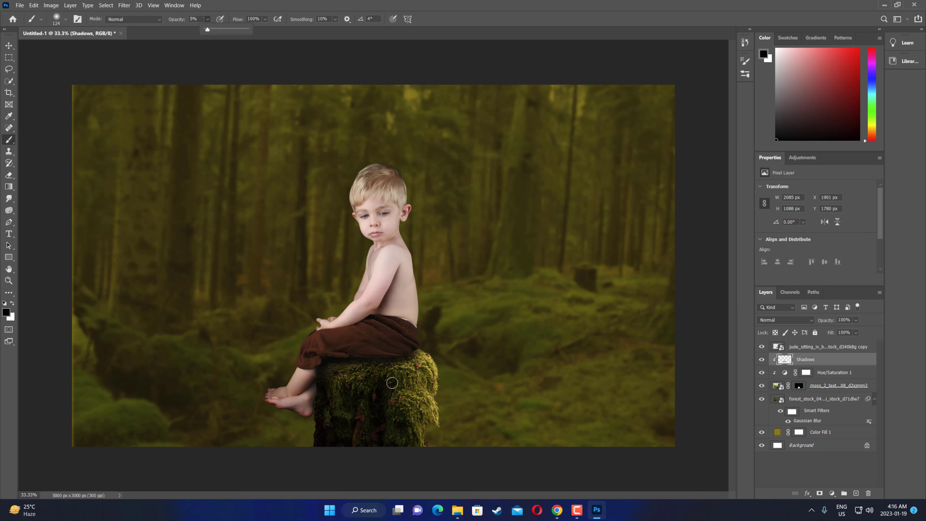
pyautogui.moveTo(335, 392); pyautogui.dragTo(305, 408)
pyautogui.moveTo(341, 374); pyautogui.dragTo(331, 436)
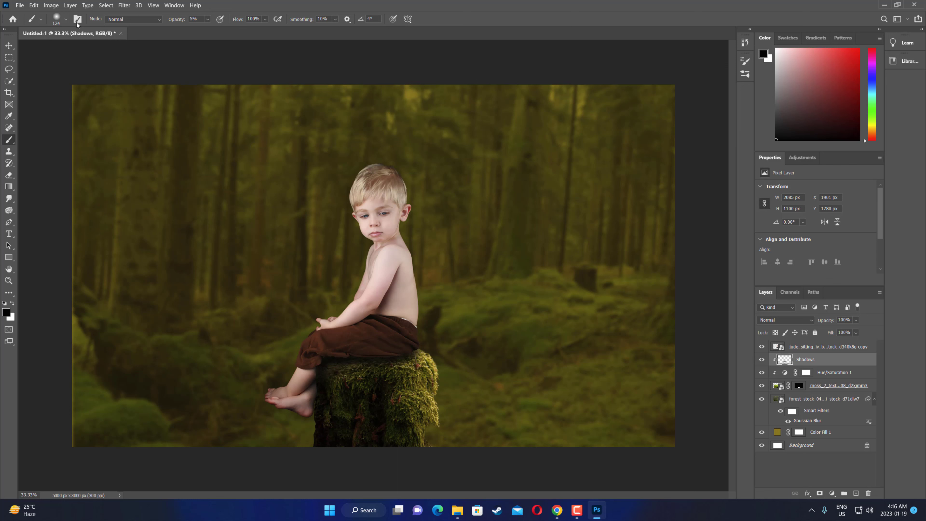
# Step: Enlarge the brush to 171 px, add more stump shading, and compare with shadows hidden
pyautogui.rightClick(257, 244)
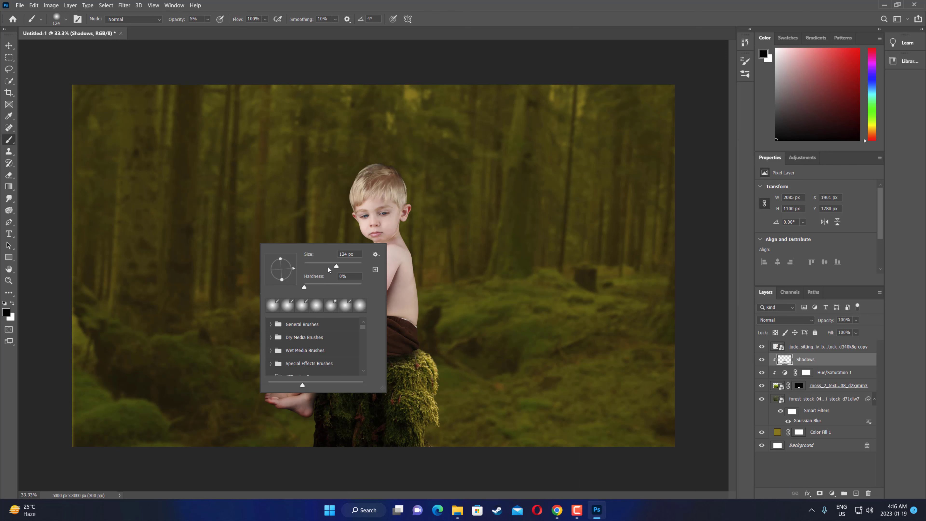
pyautogui.moveTo(342, 268); pyautogui.dragTo(344, 268)
pyautogui.click(419, 368)
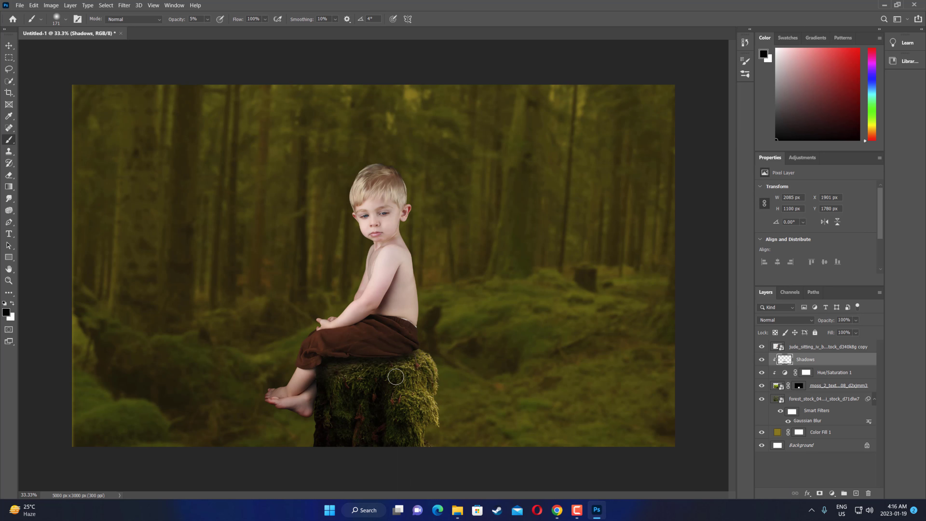
pyautogui.moveTo(454, 439); pyautogui.dragTo(443, 408)
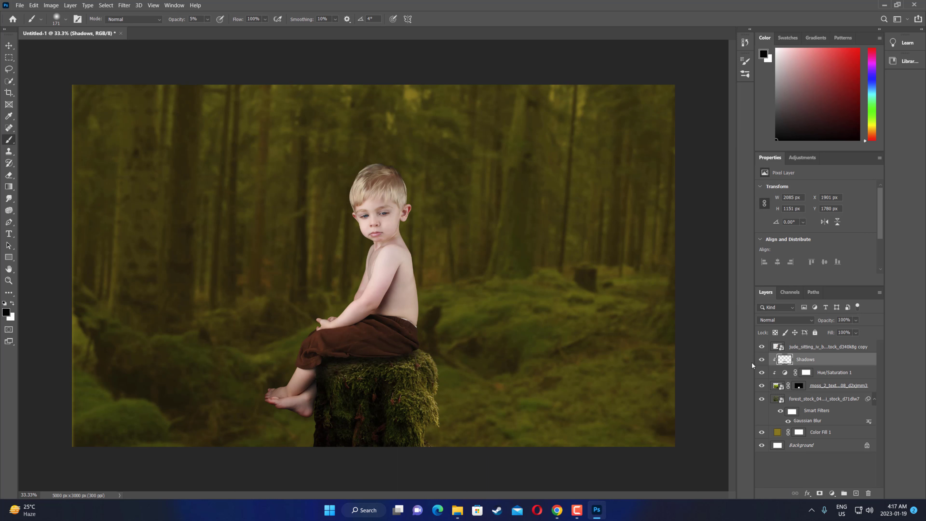
pyautogui.click(761, 360)
pyautogui.click(761, 359)
pyautogui.click(761, 359)
# Step: Add a new layer clipped to the boy's layer, named Hairs, with the Brush tool active
pyautogui.click(823, 347)
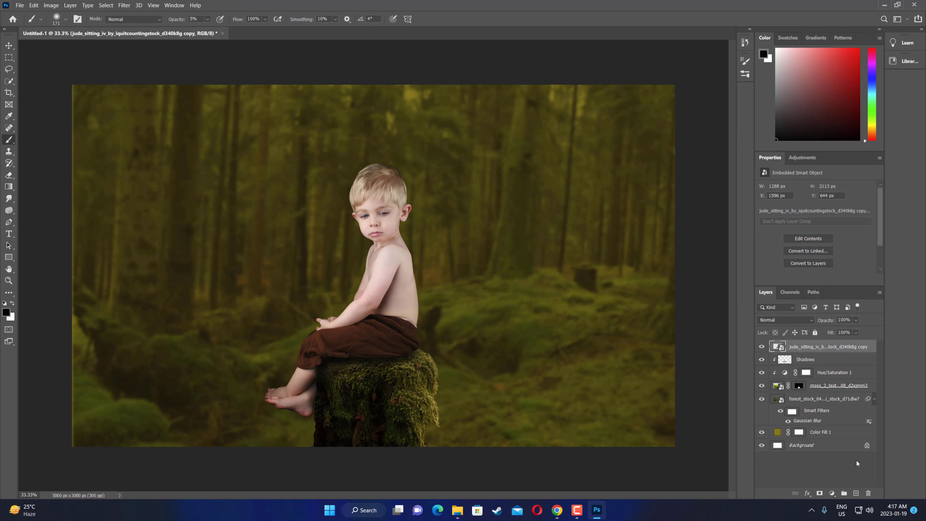
pyautogui.click(856, 493)
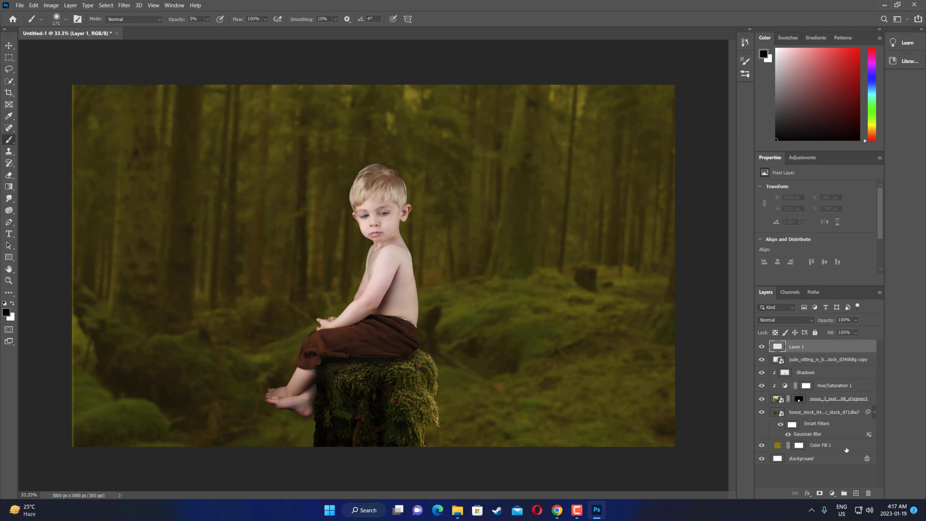
pyautogui.rightClick(798, 348)
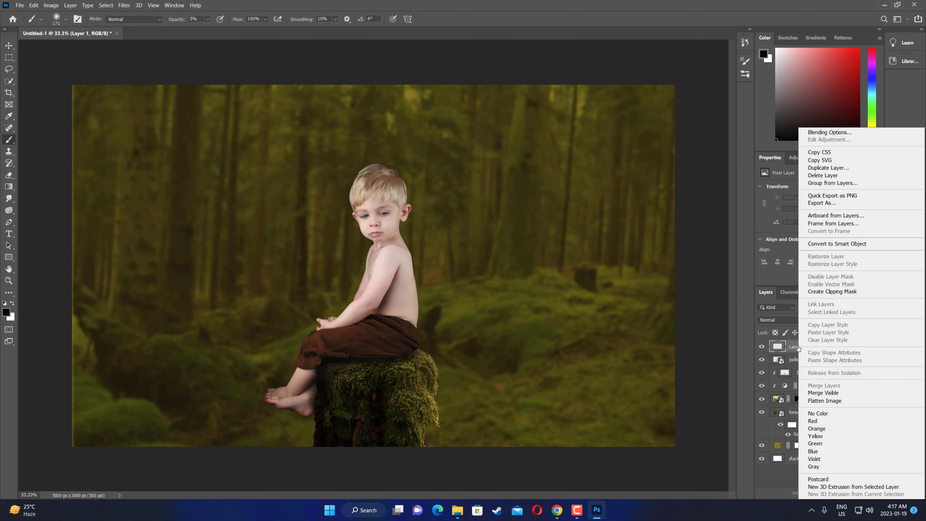
pyautogui.click(816, 292)
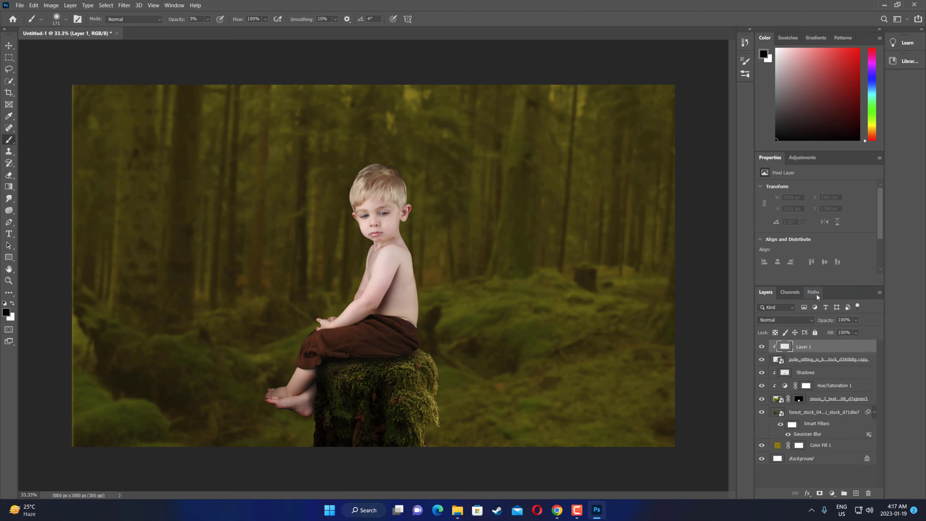
pyautogui.doubleClick(806, 347)
pyautogui.write('Ha')
pyautogui.moveTo(13, 142); pyautogui.dragTo(51, 143)
# Step: Zoom in to 200% on the boy's hair
pyautogui.hotkey('ctrl', '+')
pyautogui.hotkey('ctrl', '+')
pyautogui.scroll(1, 393, 169)
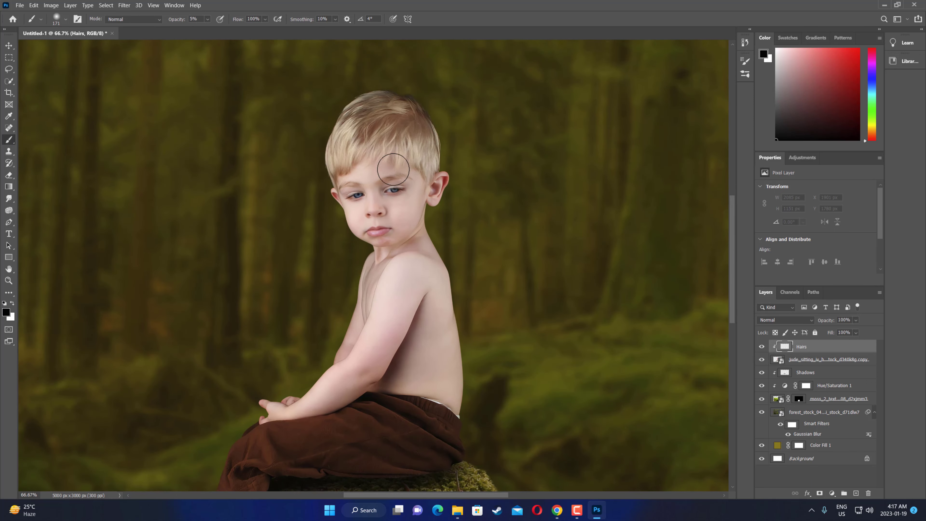
pyautogui.scroll(1, 392, 169)
pyautogui.scroll(1, 397, 157)
pyautogui.hotkey('ctrl', '+')
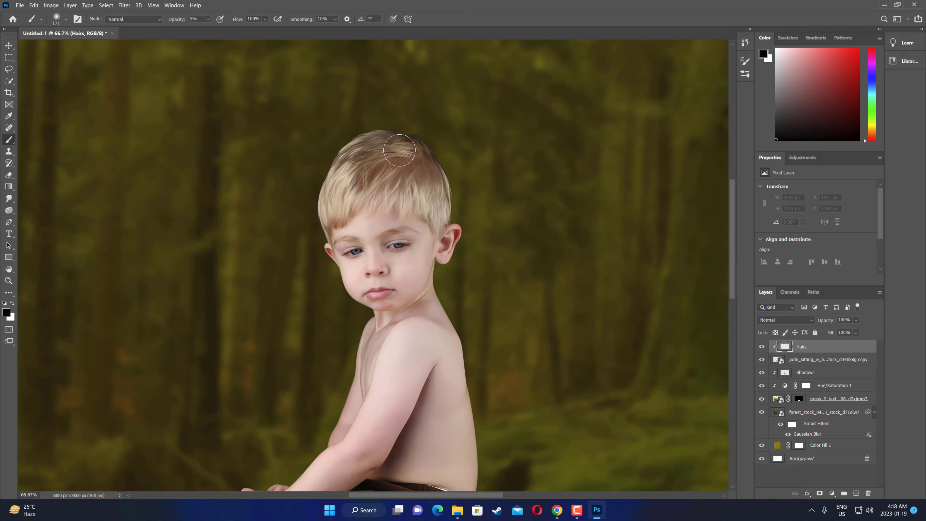
pyautogui.scroll(1, 399, 149)
pyautogui.scroll(1, 398, 149)
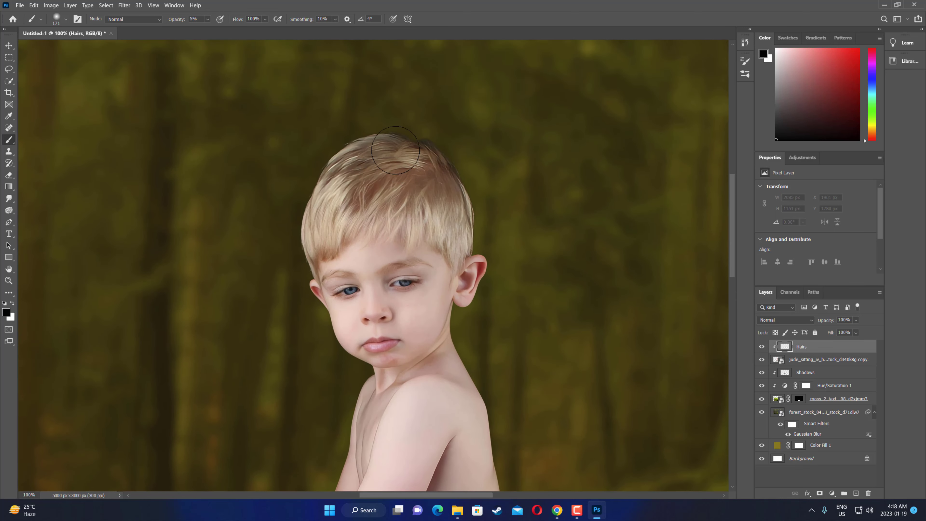
pyautogui.scroll(1, 395, 150)
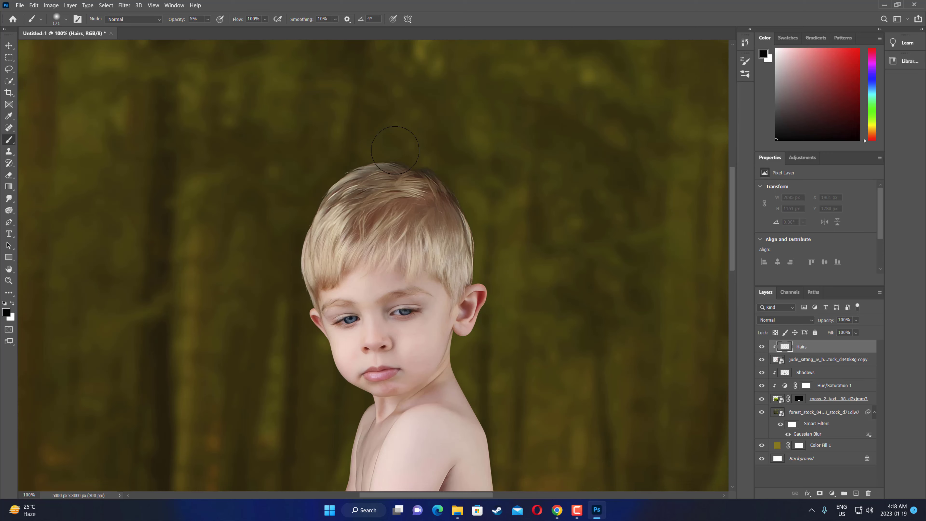
pyautogui.hotkey('ctrl', '+')
pyautogui.scroll(1, 433, 146)
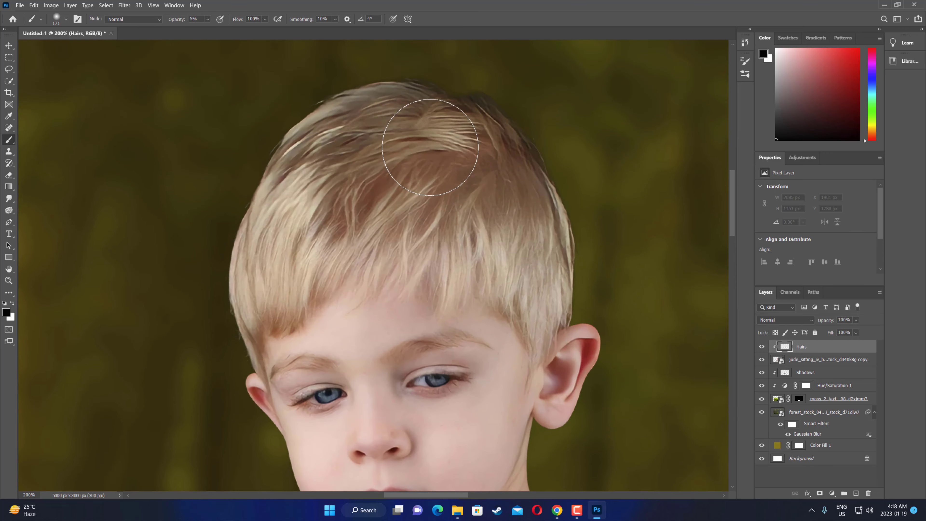
pyautogui.scroll(1, 453, 145)
pyautogui.scroll(1, 481, 164)
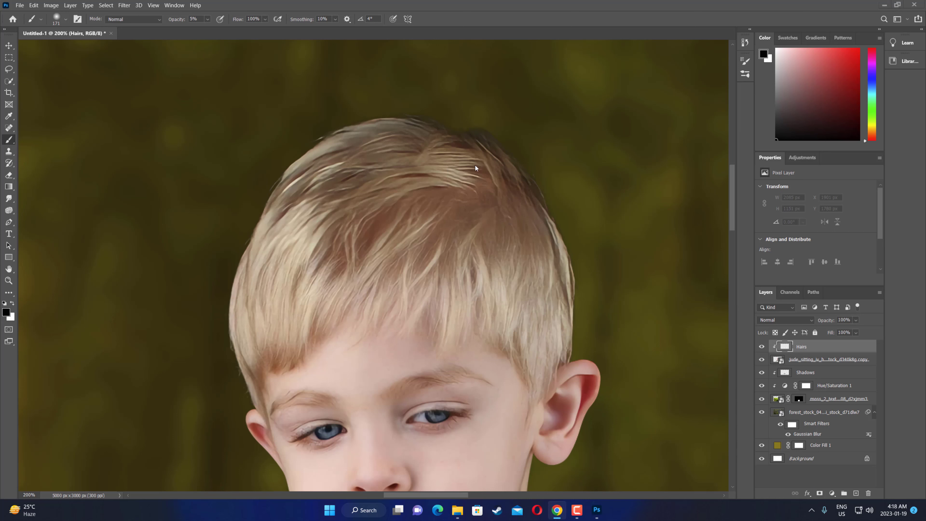
pyautogui.rightClick(447, 162)
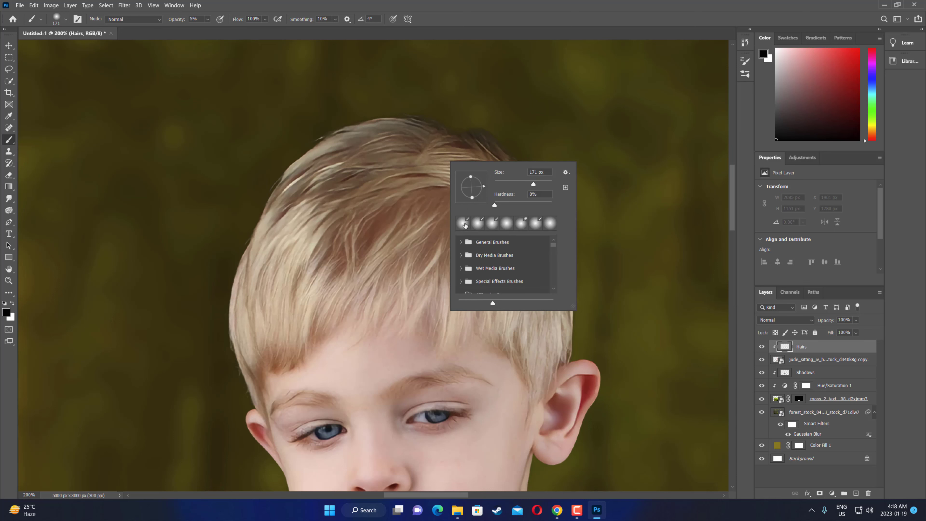
# Step: Set a 95 px soft round brush and sample a slightly darker brown from the boy's hair
pyautogui.click(464, 224)
pyautogui.moveTo(532, 184); pyautogui.dragTo(517, 184)
pyautogui.write('50')
pyautogui.press('Return')
pyautogui.click(796, 105)
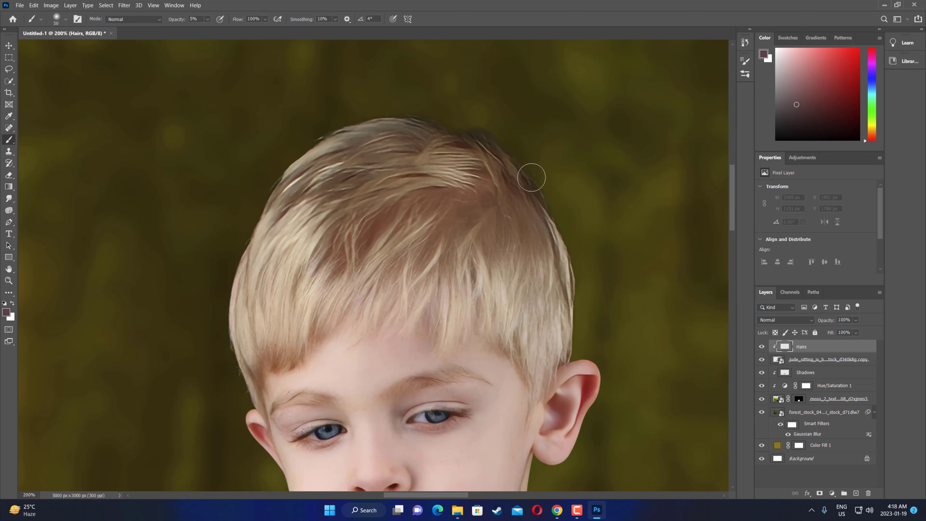
pyautogui.click(799, 79)
pyautogui.keyDown('alt'); pyautogui.click(487, 165); pyautogui.keyUp('alt')
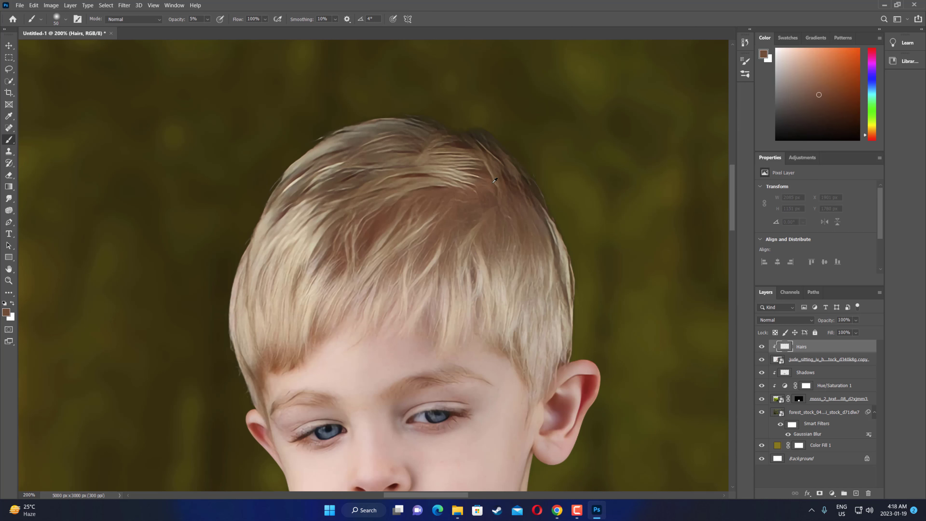
pyautogui.keyDown('alt'); pyautogui.click(506, 177); pyautogui.keyUp('alt')
pyautogui.keyDown('alt'); pyautogui.click(473, 209); pyautogui.keyUp('alt')
pyautogui.moveTo(474, 209); pyautogui.dragTo(475, 208)
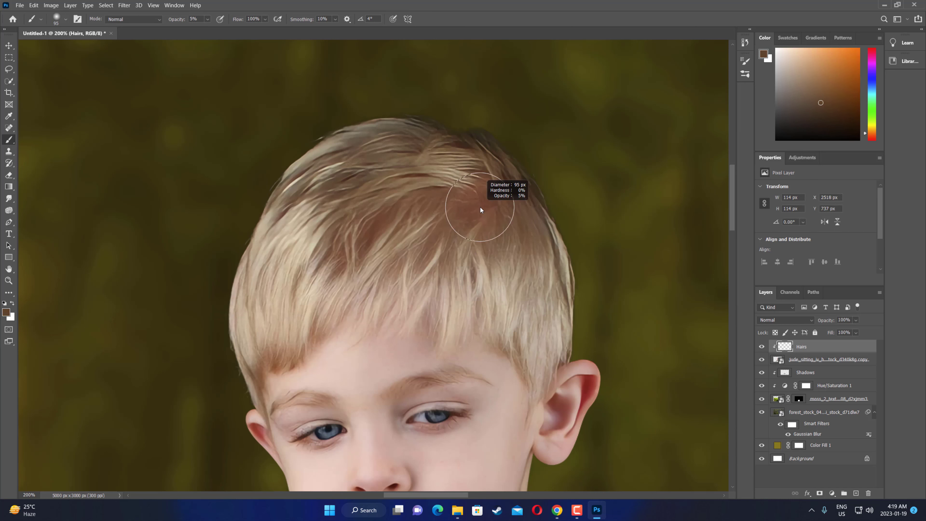
pyautogui.keyDown('alt'); pyautogui.click(481, 203); pyautogui.keyUp('alt')
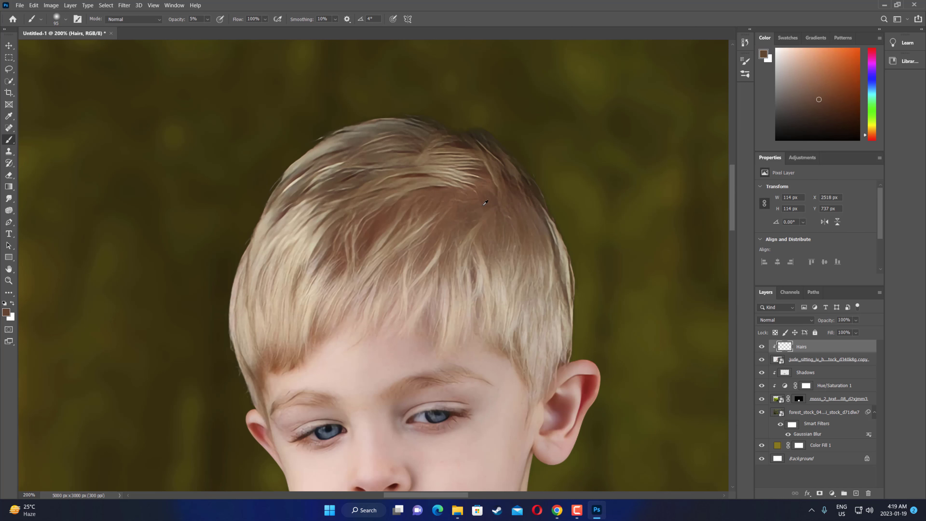
pyautogui.keyDown('alt'); pyautogui.click(491, 196); pyautogui.keyUp('alt')
# Step: Paint 13%-opacity strands along the top, right and left edges of the boy's hair
pyautogui.moveTo(557, 277)
pyautogui.mouseDown()
pyautogui.moveTo(547, 230)
pyautogui.moveTo(554, 217)
pyautogui.moveTo(506, 157)
pyautogui.moveTo(442, 118)
pyautogui.moveTo(388, 107)
pyautogui.moveTo(394, 119)
pyautogui.moveTo(369, 121)
pyautogui.mouseUp()
pyautogui.click(207, 19)
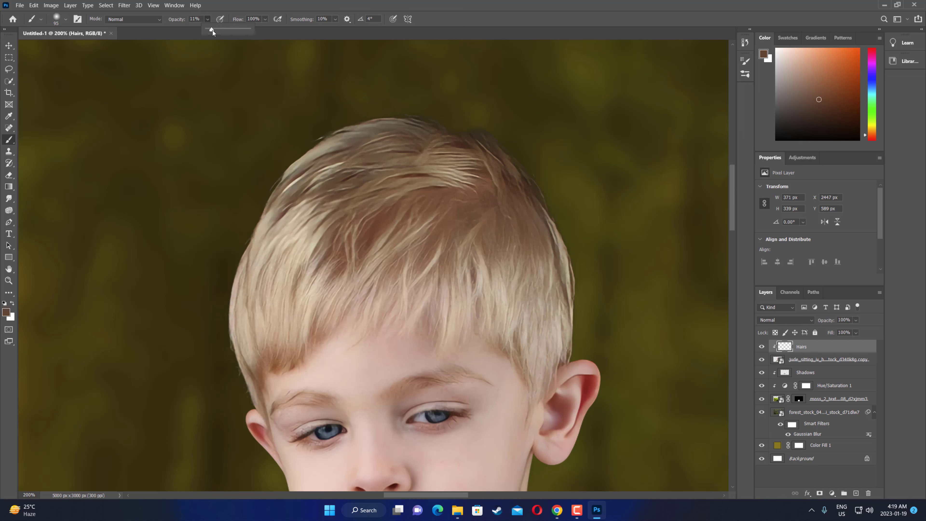
pyautogui.click(518, 189)
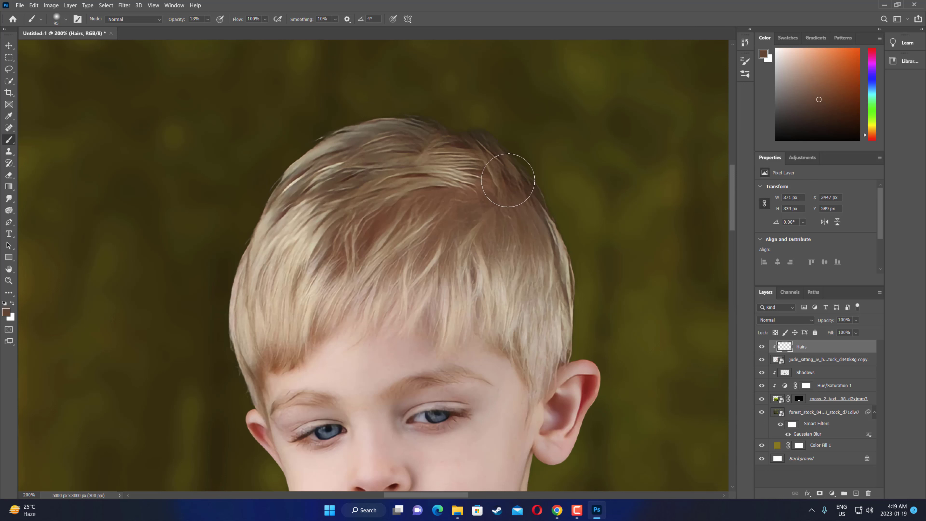
pyautogui.moveTo(469, 139)
pyautogui.mouseDown()
pyautogui.moveTo(351, 130)
pyautogui.moveTo(300, 179)
pyautogui.moveTo(239, 282)
pyautogui.moveTo(232, 368)
pyautogui.mouseUp()
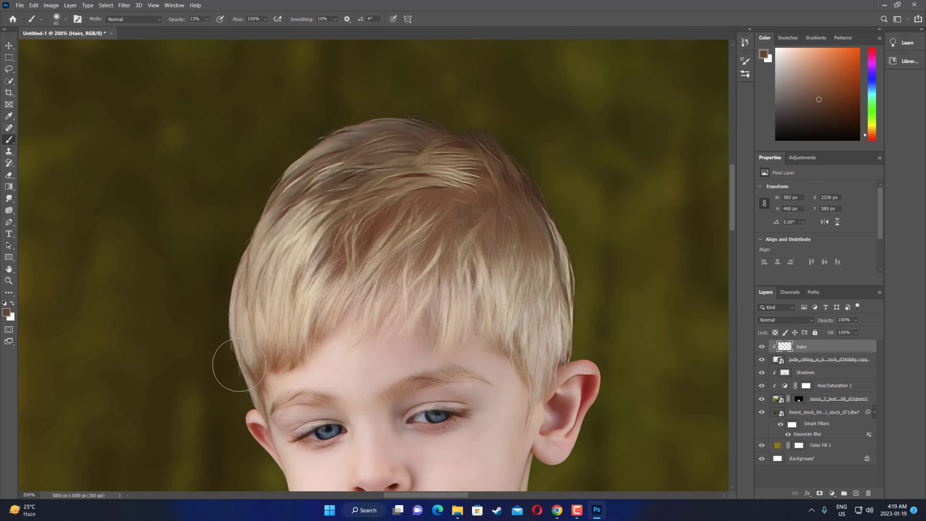
pyautogui.moveTo(352, 124); pyautogui.dragTo(560, 255)
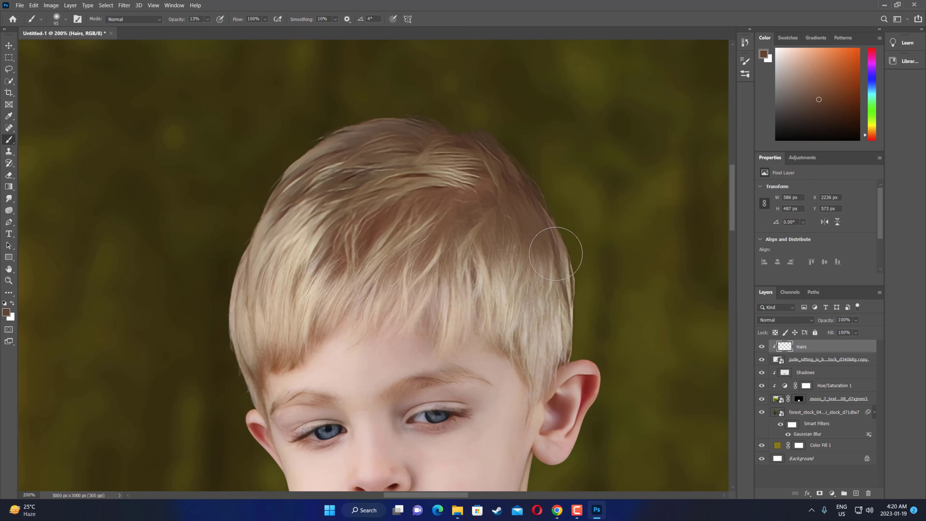
pyautogui.moveTo(573, 256); pyautogui.dragTo(576, 330)
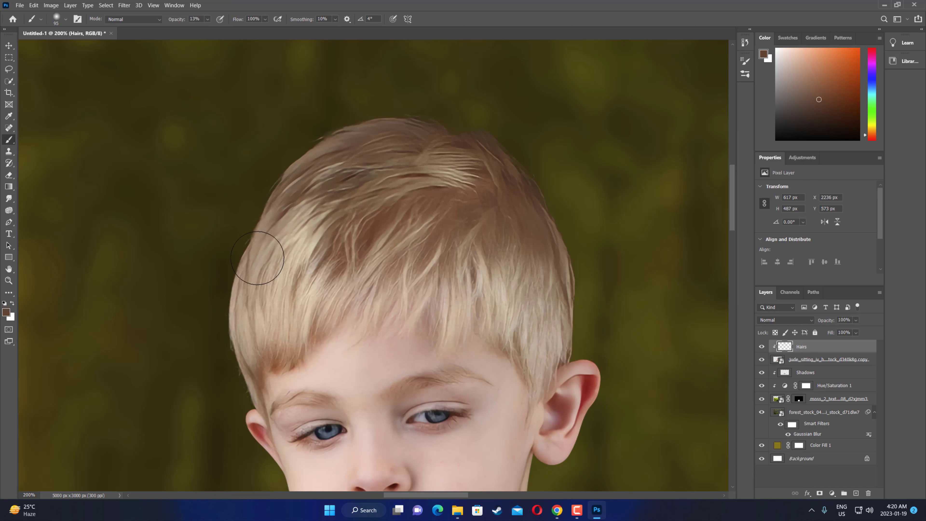
pyautogui.moveTo(260, 255)
pyautogui.mouseDown()
pyautogui.moveTo(244, 305)
pyautogui.moveTo(242, 296)
pyautogui.moveTo(217, 327)
pyautogui.moveTo(223, 308)
pyautogui.moveTo(216, 335)
pyautogui.moveTo(229, 378)
pyautogui.mouseUp()
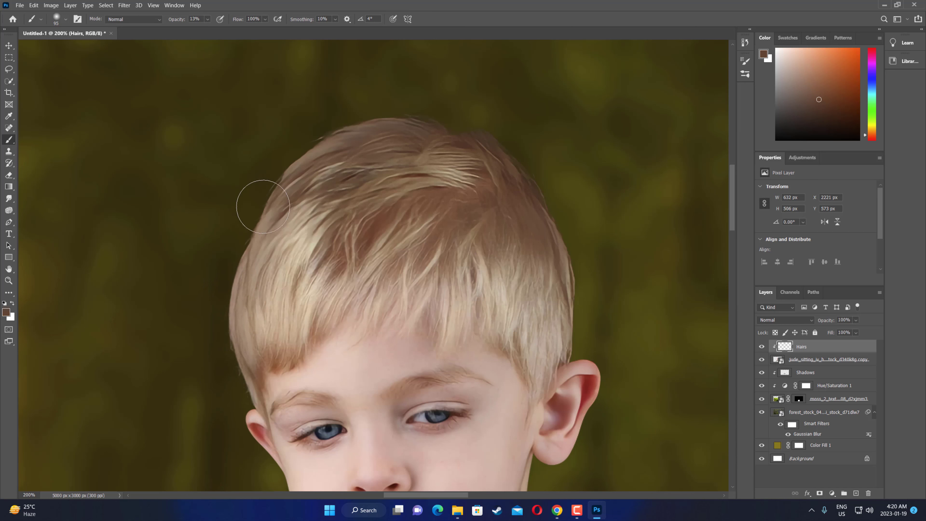
pyautogui.click(761, 346)
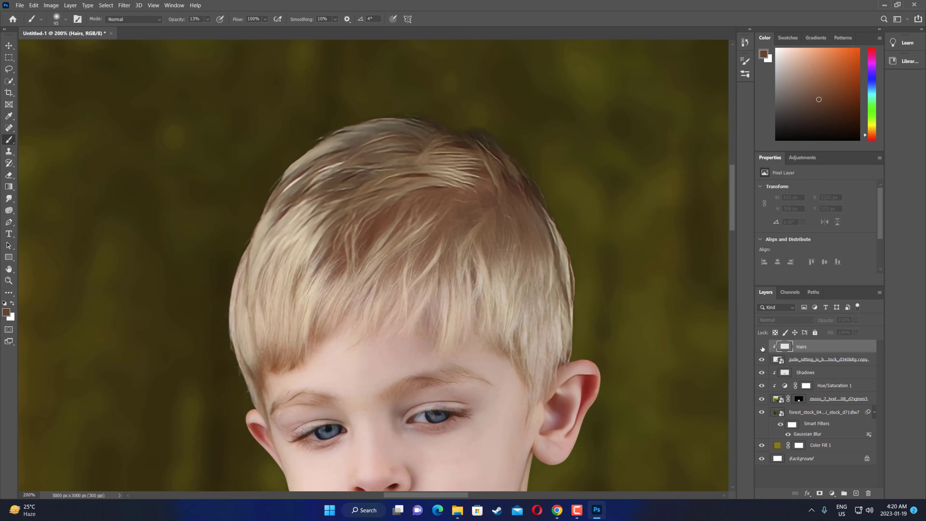
pyautogui.click(762, 347)
pyautogui.click(760, 346)
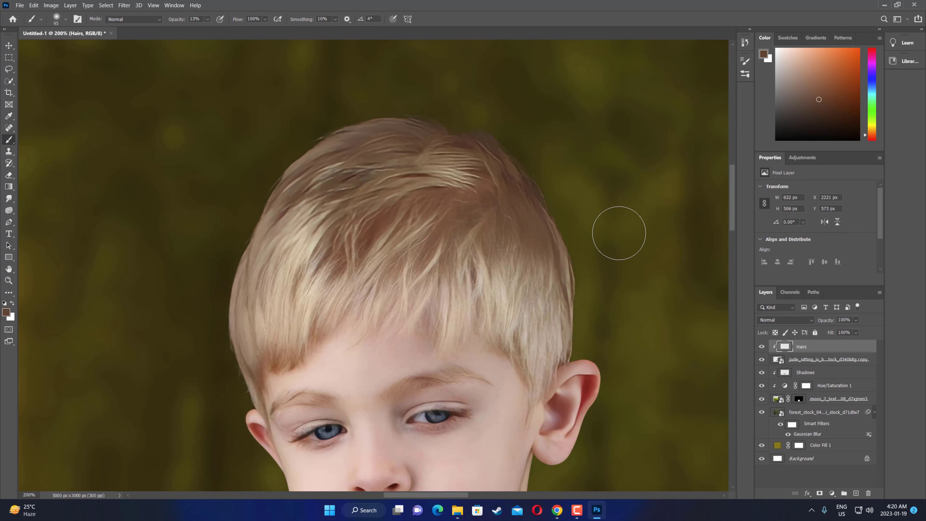
pyautogui.hotkey('ctrl', '-')
pyautogui.hotkey('ctrl', '-')
pyautogui.hotkey('ctrl', '-')
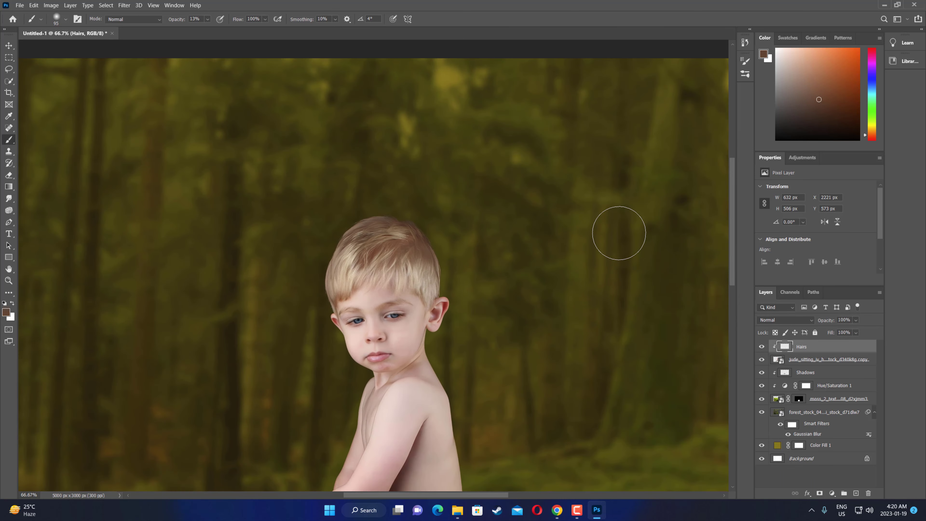
pyautogui.hotkey('ctrl', '-')
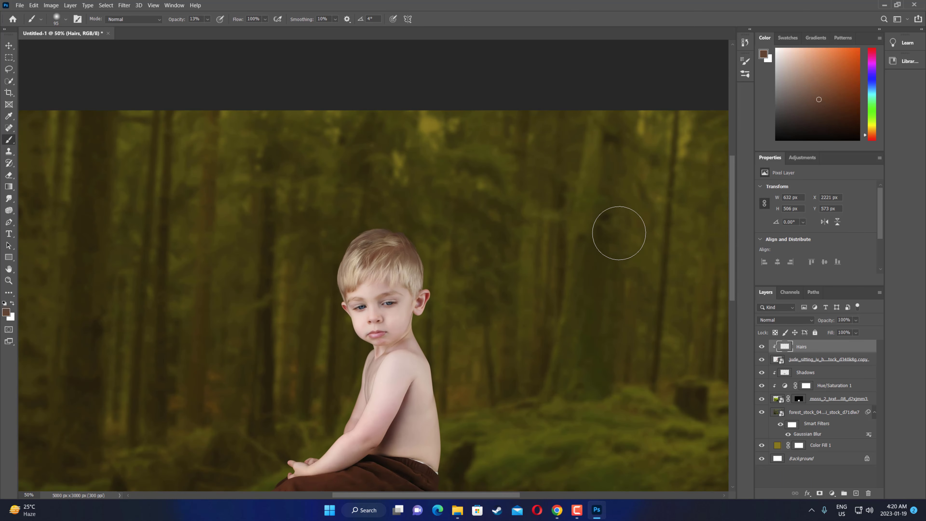
pyautogui.hotkey('ctrl', '-')
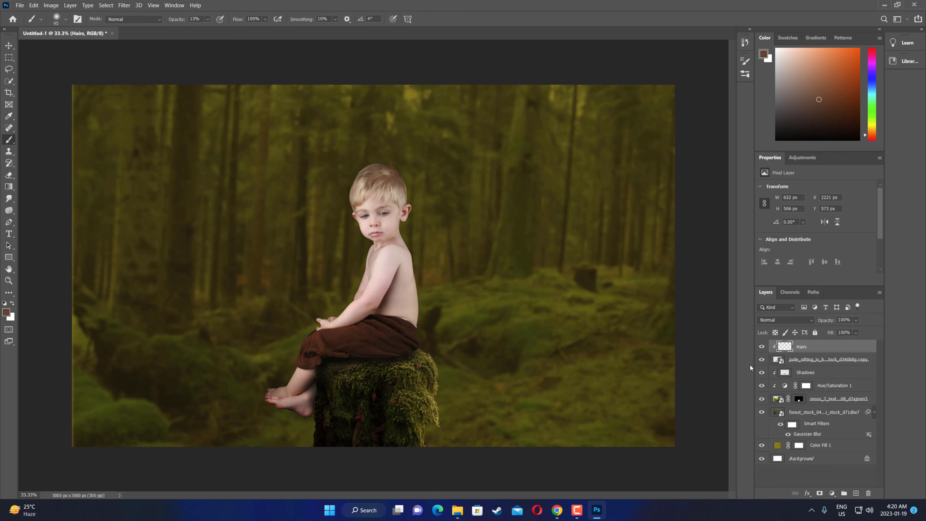
# Step: Drag the moon PNG from File Explorer onto the canvas
pyautogui.click(458, 512)
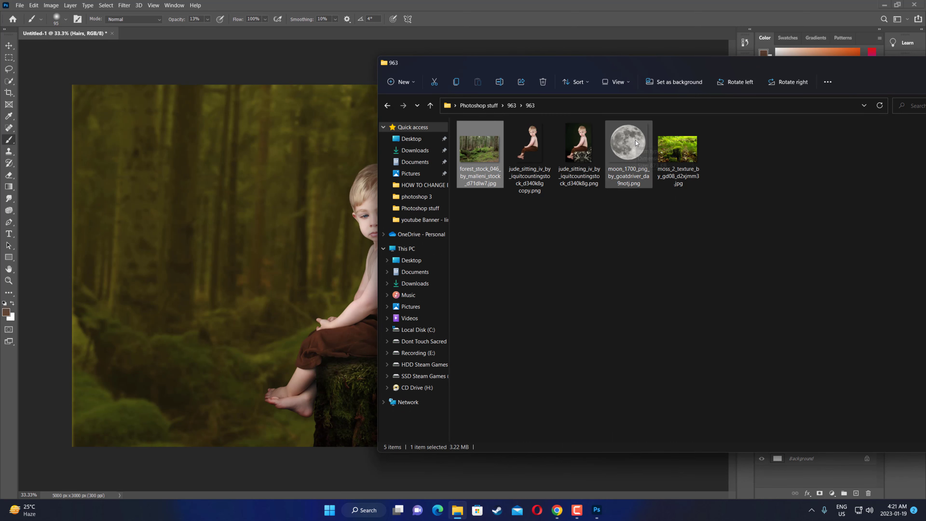
pyautogui.moveTo(638, 147); pyautogui.dragTo(315, 259)
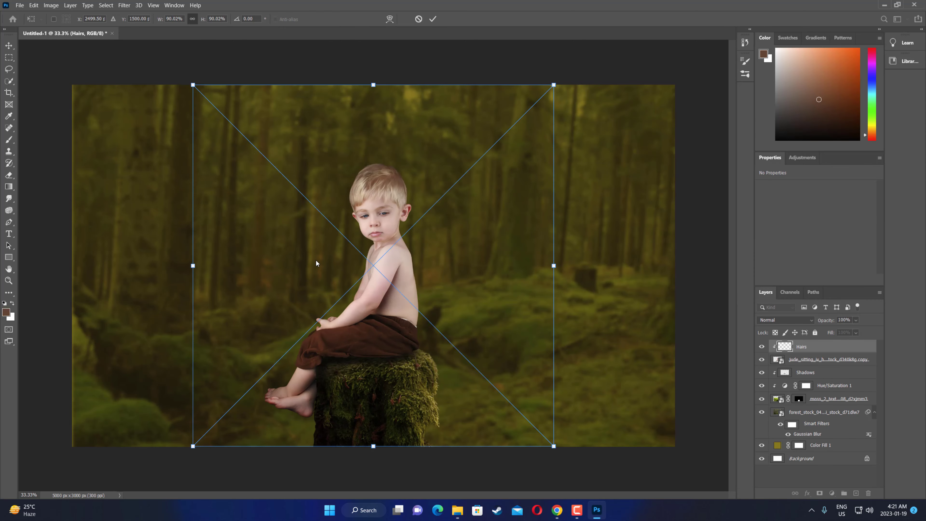
pyautogui.click(452, 512)
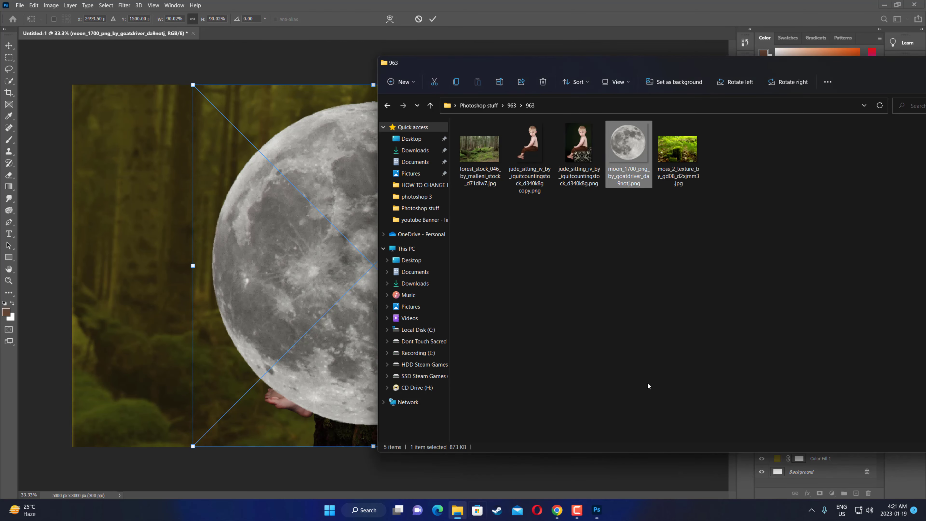
pyautogui.click(457, 509)
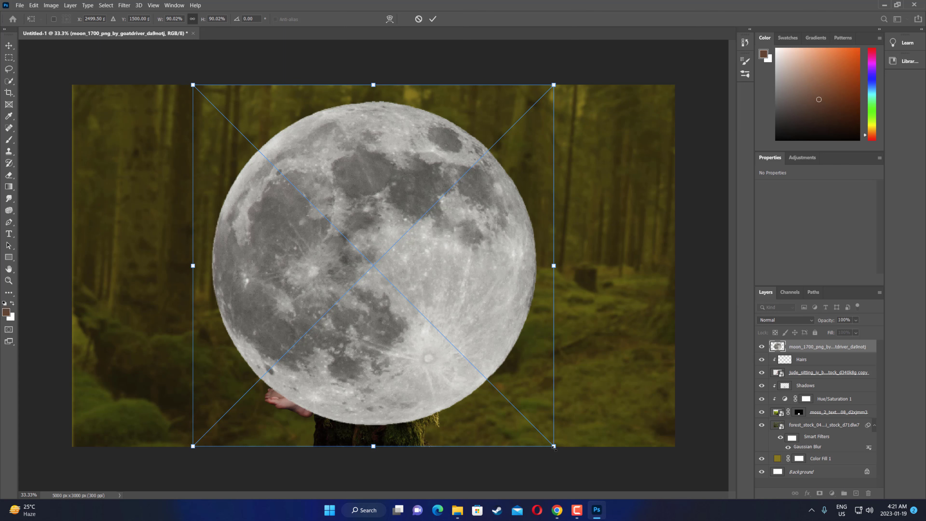
# Step: Scale the moon down to about 889 × 891 px and place it in the boy's arms
pyautogui.moveTo(550, 444)
pyautogui.mouseDown()
pyautogui.moveTo(444, 359)
pyautogui.moveTo(381, 289)
pyautogui.mouseUp()
pyautogui.moveTo(274, 166); pyautogui.dragTo(336, 304)
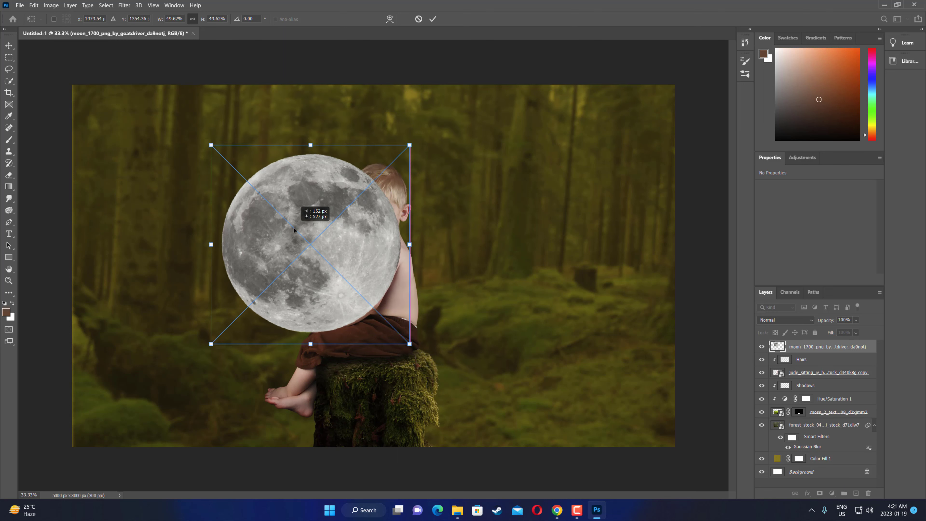
pyautogui.moveTo(409, 347); pyautogui.dragTo(356, 291)
pyautogui.moveTo(296, 223); pyautogui.dragTo(310, 265)
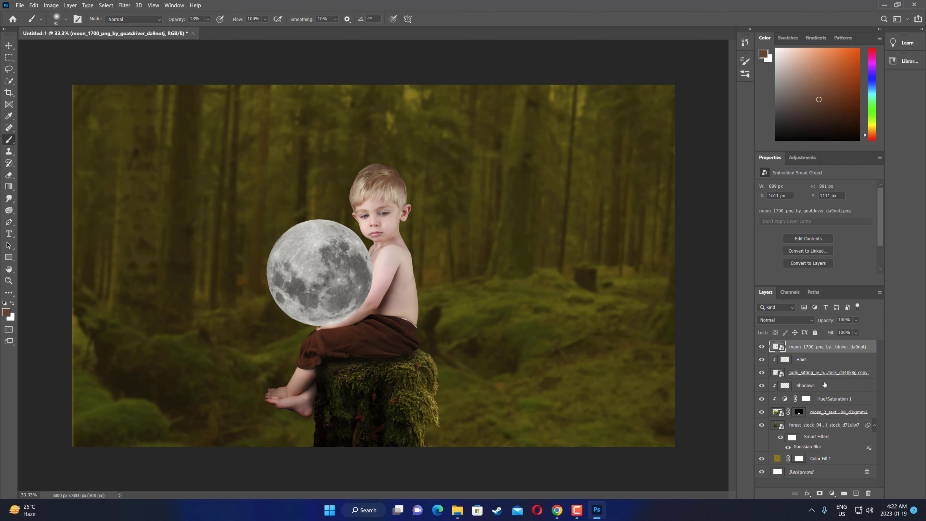
# Step: Add a layer mask to the moon and pick the Hard Round Pressure Size brush from AZBrushes3 > Basic
pyautogui.click(819, 494)
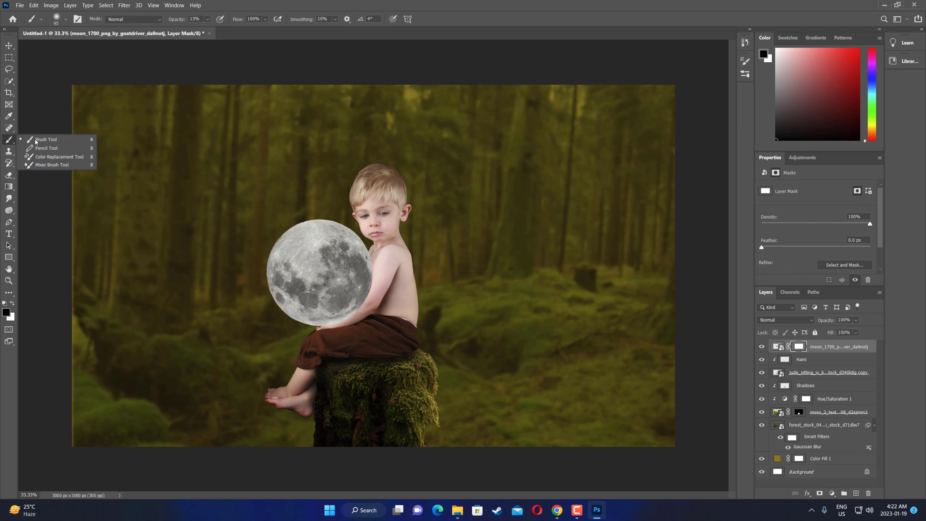
pyautogui.rightClick(288, 215)
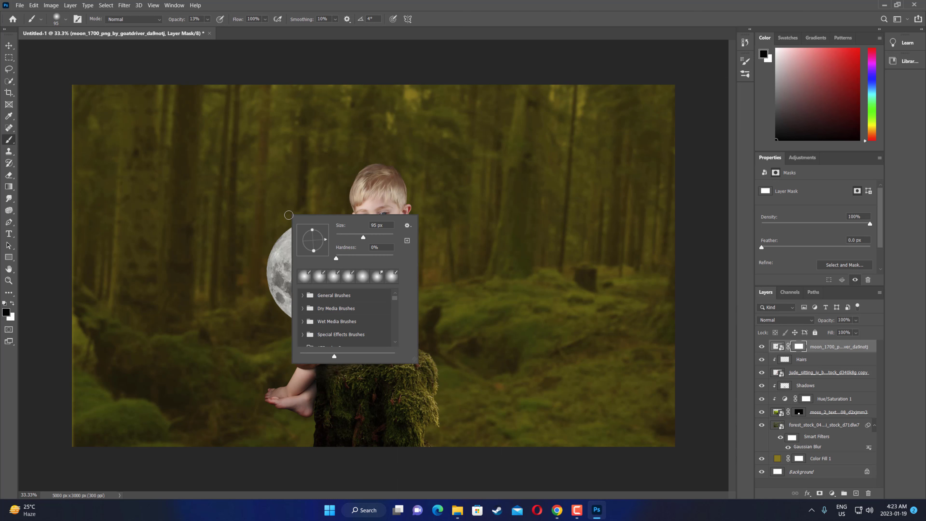
pyautogui.scroll(-1, 351, 300)
pyautogui.scroll(-1, 352, 300)
pyautogui.scroll(-1, 353, 301)
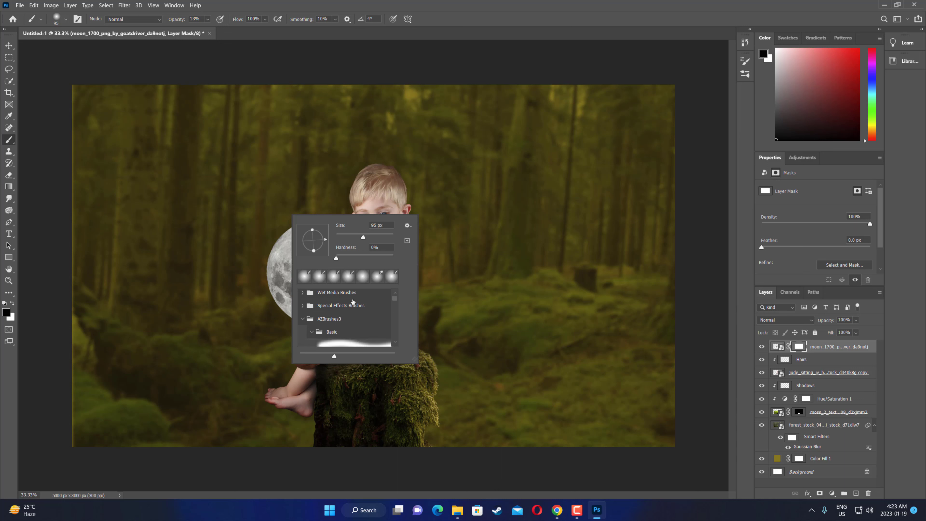
pyautogui.scroll(-1, 333, 319)
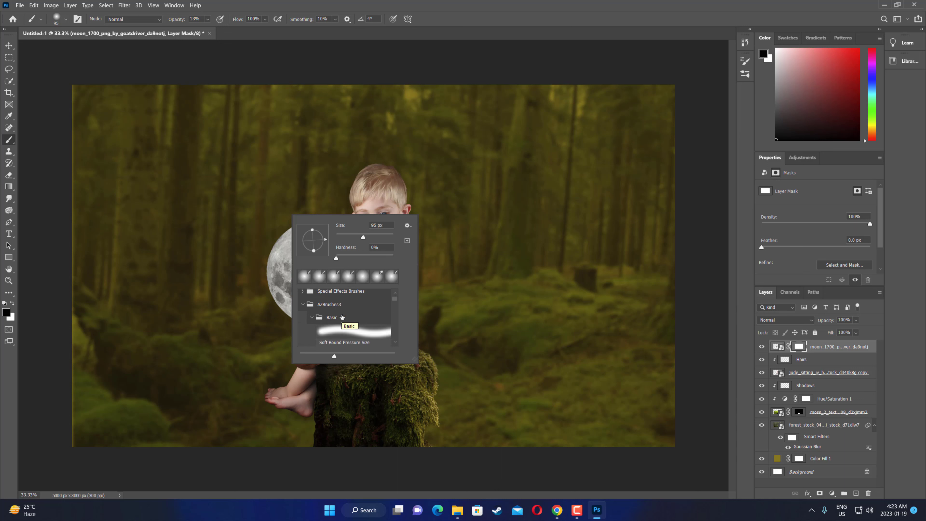
pyautogui.scroll(-2, 342, 316)
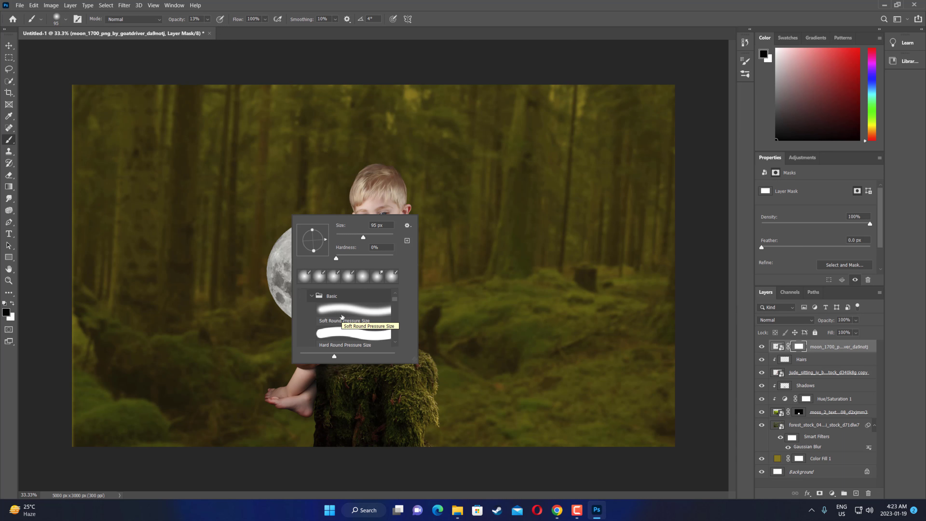
pyautogui.click(338, 341)
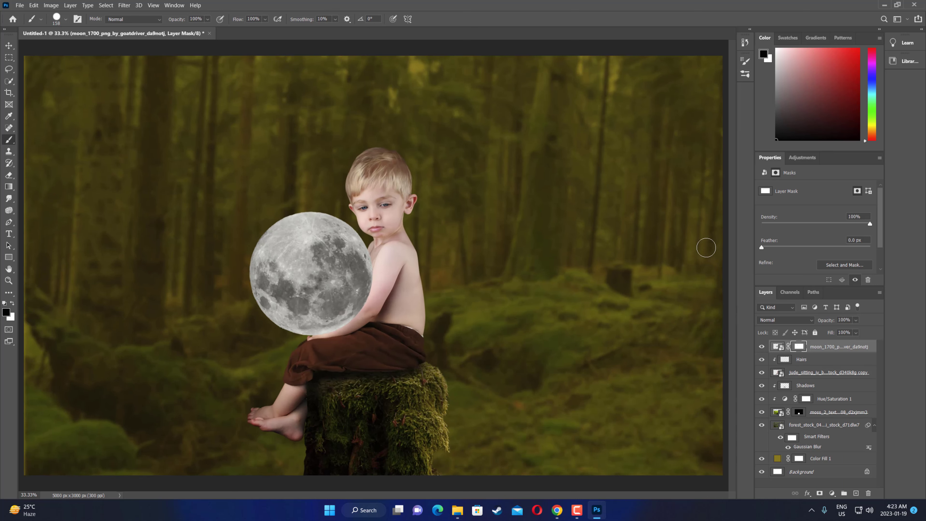
# Step: Mask the moon's edge beside the arm, resize the brush to 111 px, and select the Pen tool
pyautogui.hotkey('ctrl', '+')
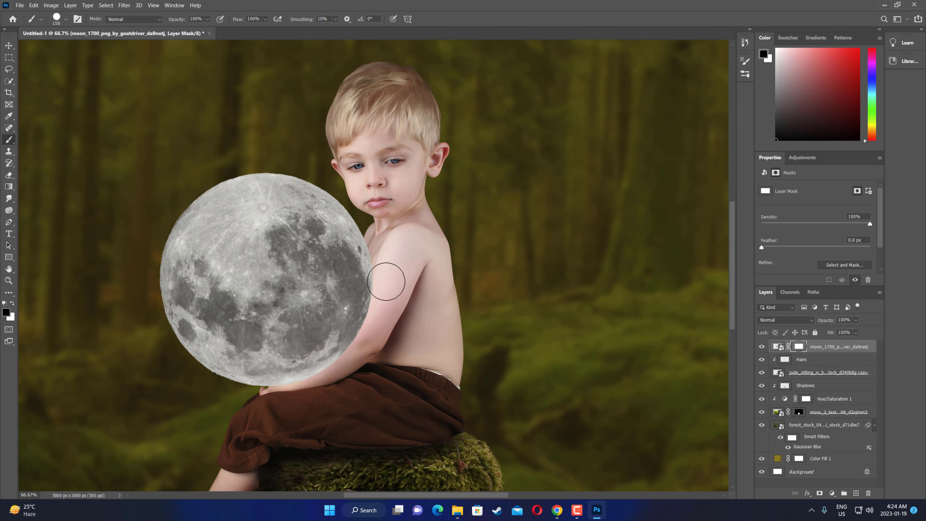
pyautogui.moveTo(382, 279)
pyautogui.mouseDown()
pyautogui.moveTo(338, 355)
pyautogui.moveTo(302, 382)
pyautogui.moveTo(277, 381)
pyautogui.mouseUp()
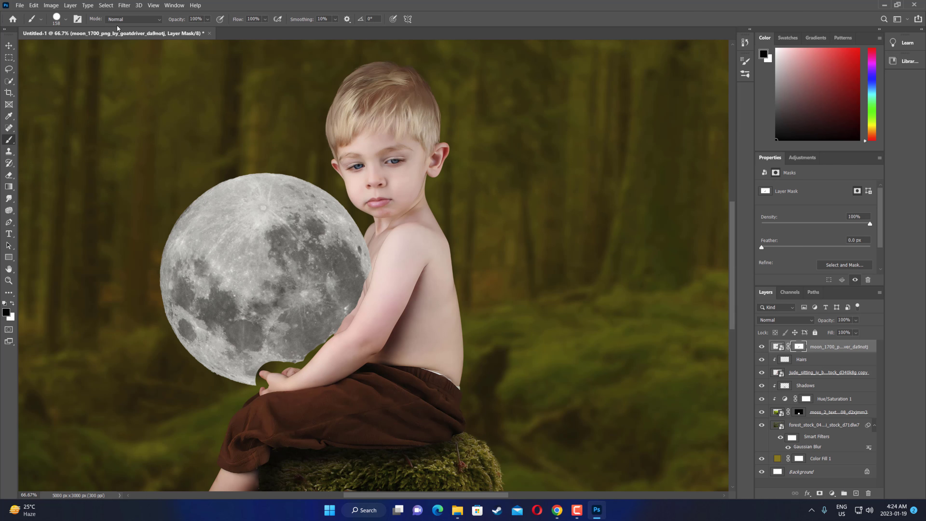
pyautogui.rightClick(451, 257)
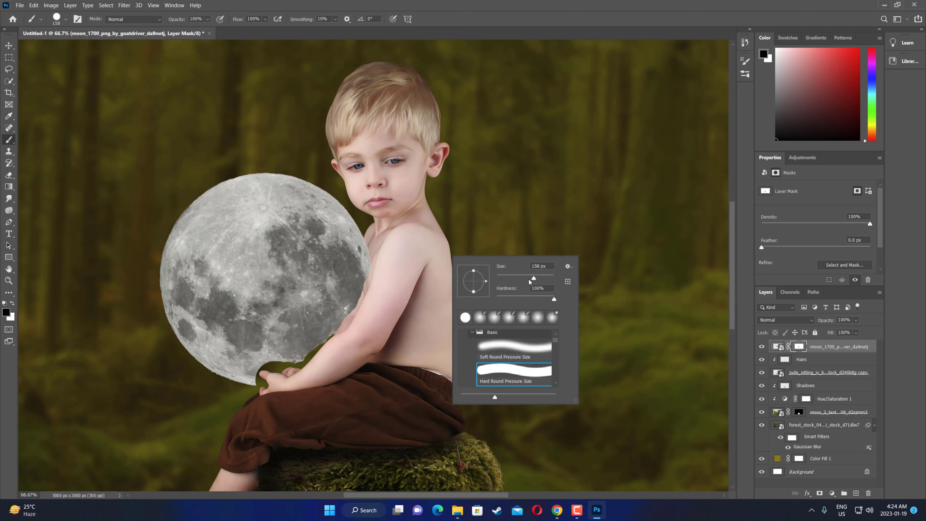
pyautogui.moveTo(534, 279); pyautogui.dragTo(525, 279)
pyautogui.click(385, 285)
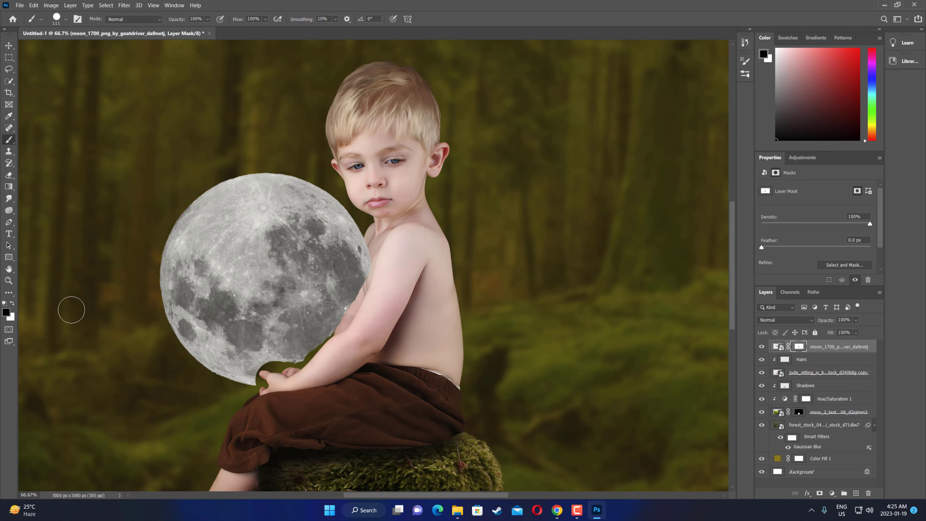
pyautogui.click(10, 225)
pyautogui.rightClick(11, 225)
# Step: With the Pen tool active, zoom to 200% on the boy's arm
pyautogui.click(43, 223)
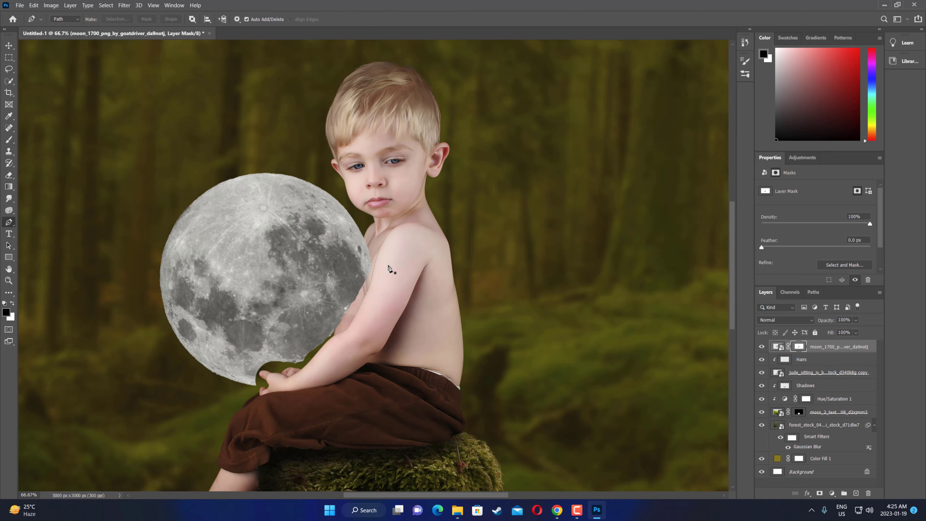
pyautogui.hotkey('ctrl', '+')
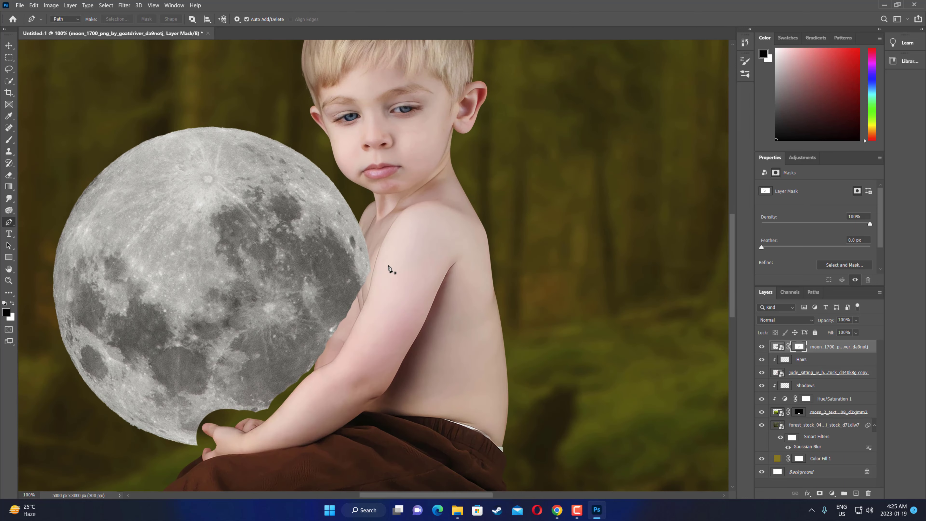
pyautogui.hotkey('ctrl', '+')
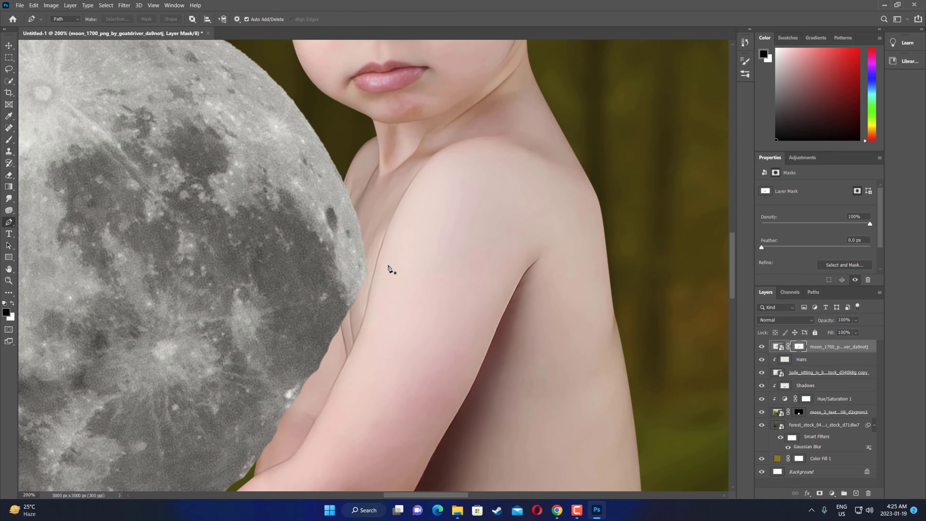
pyautogui.scroll(-3, 389, 268)
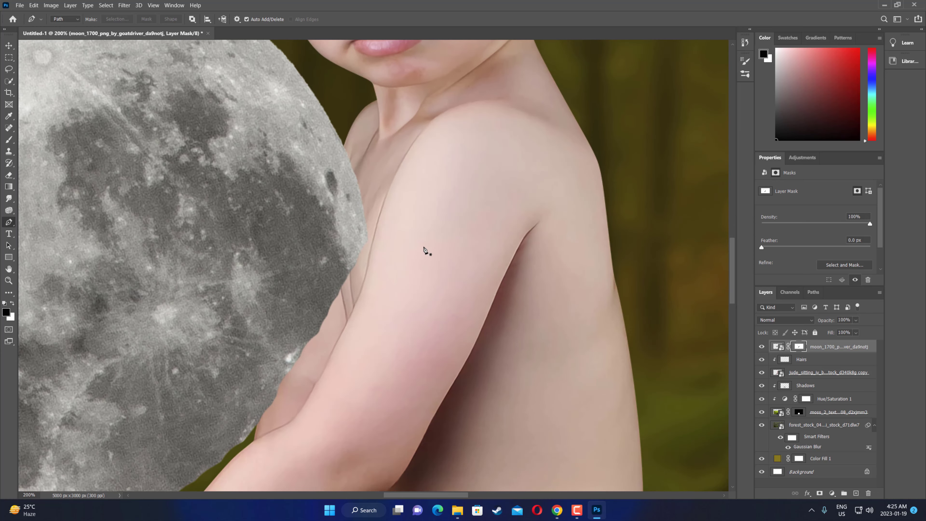
pyautogui.scroll(-2, 423, 249)
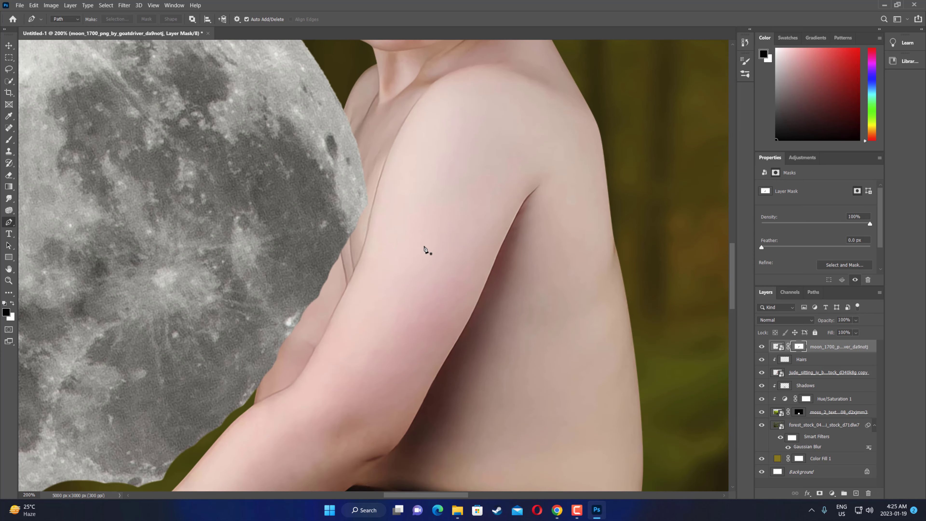
# Step: Start the path at the top of the arm, with one curved point down its edge
pyautogui.click(379, 181)
pyautogui.click(368, 223)
pyautogui.moveTo(367, 232); pyautogui.dragTo(365, 236)
pyautogui.moveTo(364, 236); pyautogui.dragTo(363, 244)
pyautogui.click(363, 251)
pyautogui.click(355, 269)
pyautogui.click(337, 306)
pyautogui.click(319, 341)
pyautogui.click(294, 381)
# Step: Extend the path down the forearm edge to the wrist
pyautogui.scroll(-3, 277, 392)
pyautogui.click(254, 283)
pyautogui.click(225, 307)
pyautogui.click(210, 325)
pyautogui.click(194, 341)
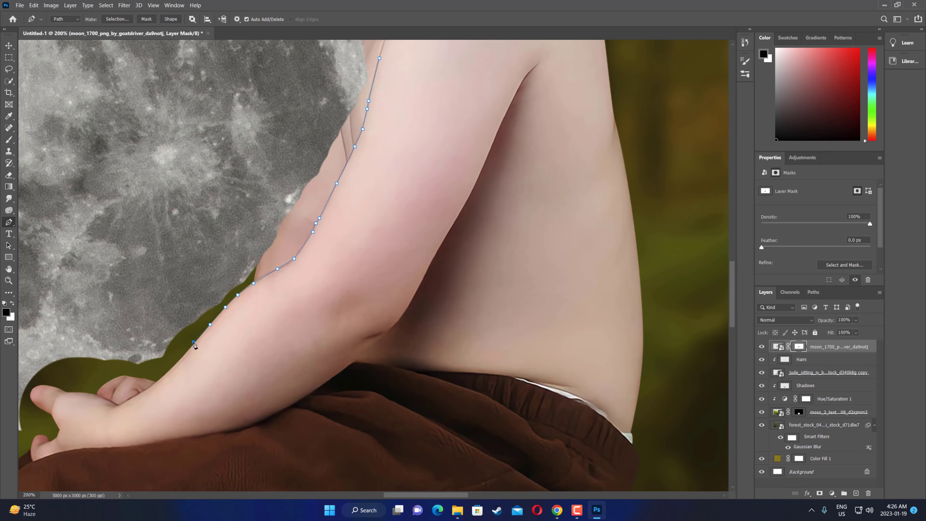
pyautogui.click(185, 354)
pyautogui.click(158, 380)
pyautogui.click(127, 401)
# Step: Trace the path along the thumb's edge and around its tip
pyautogui.click(118, 403)
pyautogui.click(109, 401)
pyautogui.click(73, 392)
pyautogui.click(52, 385)
pyautogui.click(29, 392)
pyautogui.click(30, 395)
pyautogui.click(44, 410)
pyautogui.click(50, 414)
# Step: Continue the path around the outline of the finger
pyautogui.click(59, 429)
pyautogui.click(49, 441)
pyautogui.click(37, 435)
pyautogui.click(31, 445)
pyautogui.click(31, 453)
pyautogui.click(33, 460)
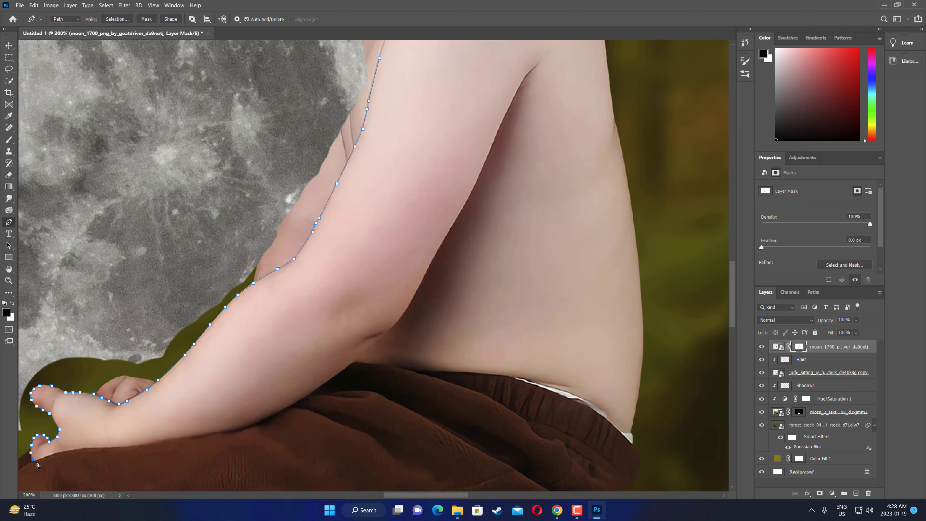
# Step: Add Pen anchors along the moon's lower edge and across to the boy's shoulder, closing the path
pyautogui.scroll(-2, 36, 465)
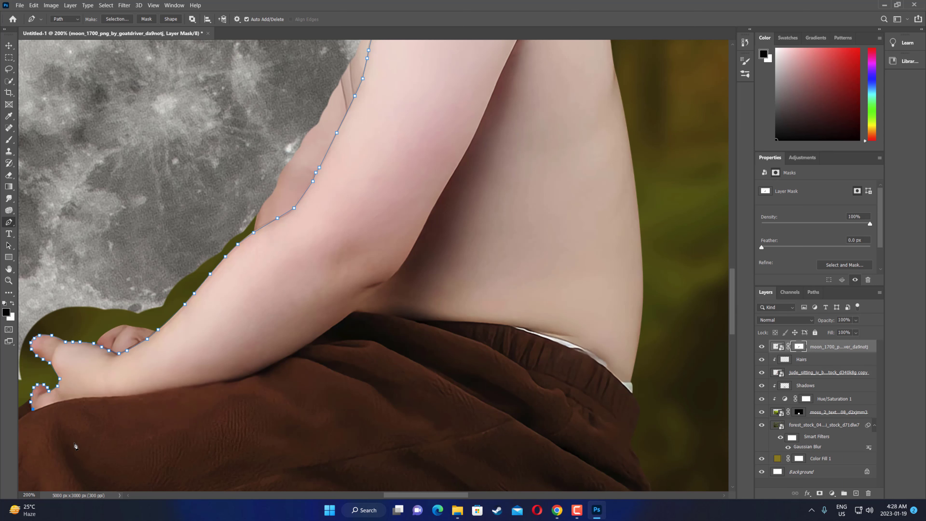
pyautogui.hotkey('ctrl', '-')
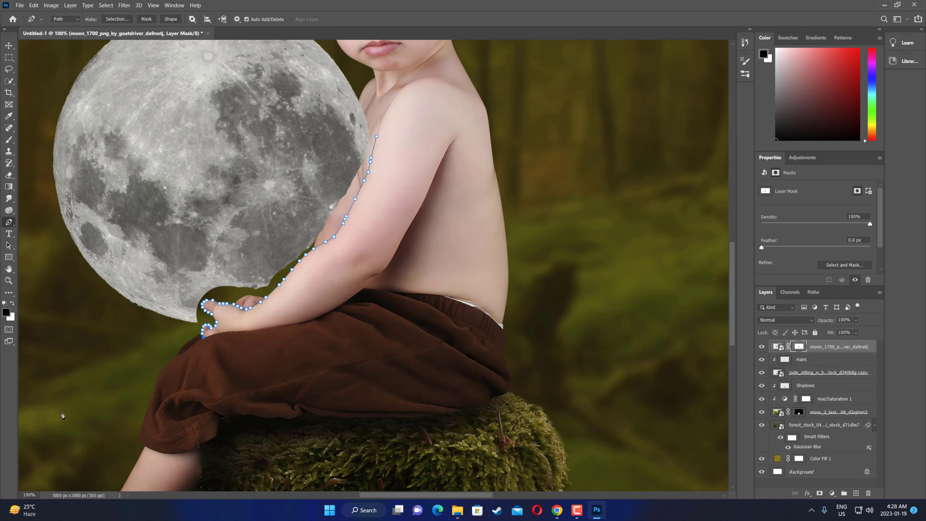
pyautogui.click(175, 310)
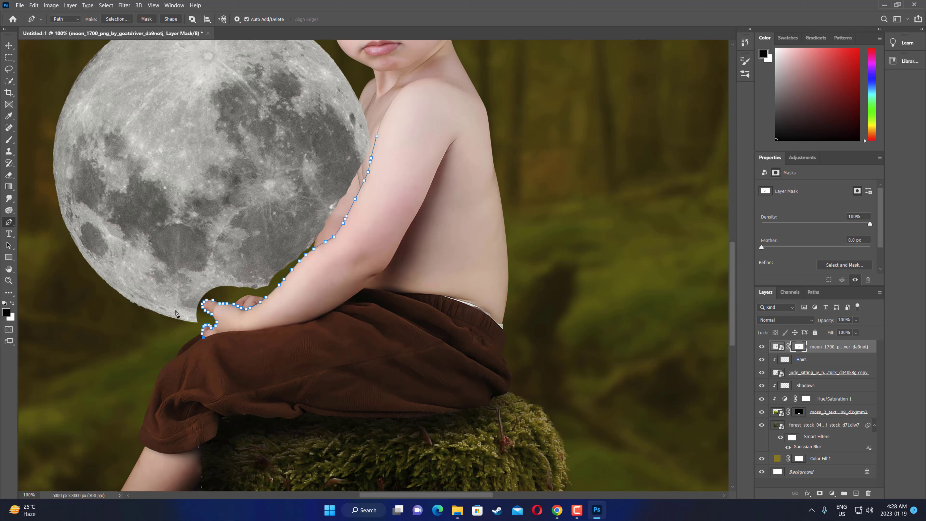
pyautogui.click(232, 214)
pyautogui.click(258, 203)
pyautogui.click(299, 177)
pyautogui.click(353, 117)
pyautogui.click(361, 83)
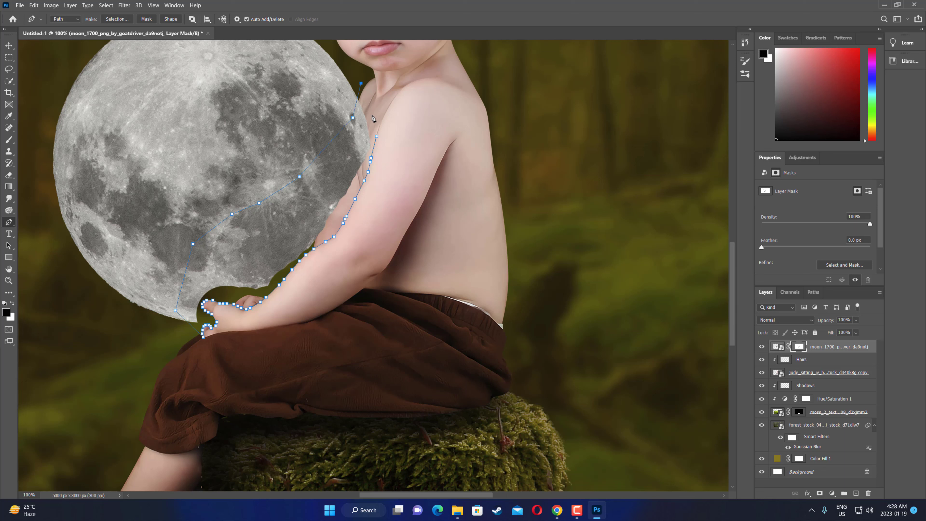
pyautogui.click(377, 136)
# Step: Turn the closed arm path into a selection with a 0.3 feather
pyautogui.rightClick(347, 165)
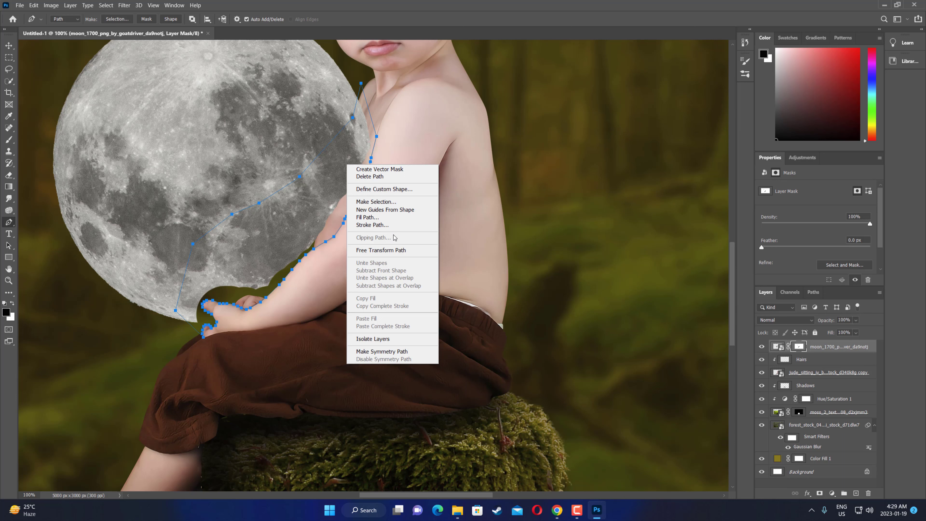
pyautogui.click(386, 201)
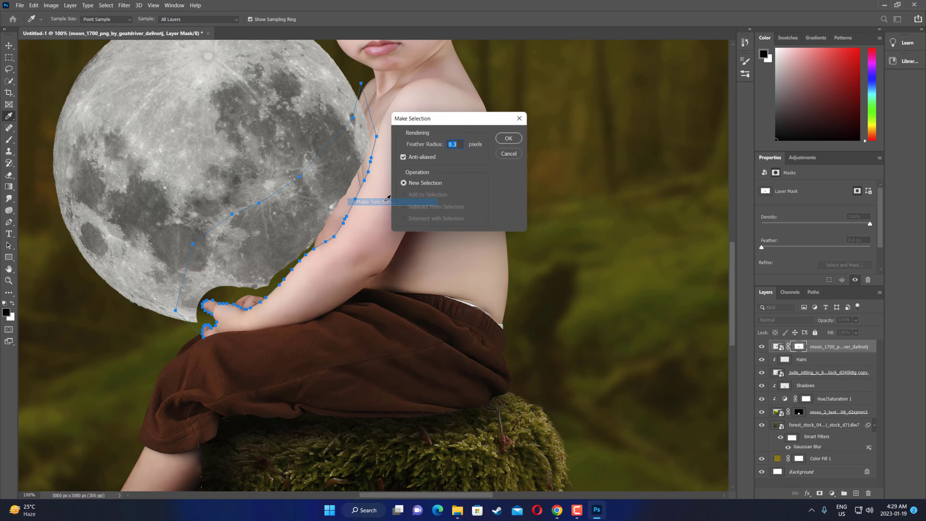
pyautogui.click(509, 138)
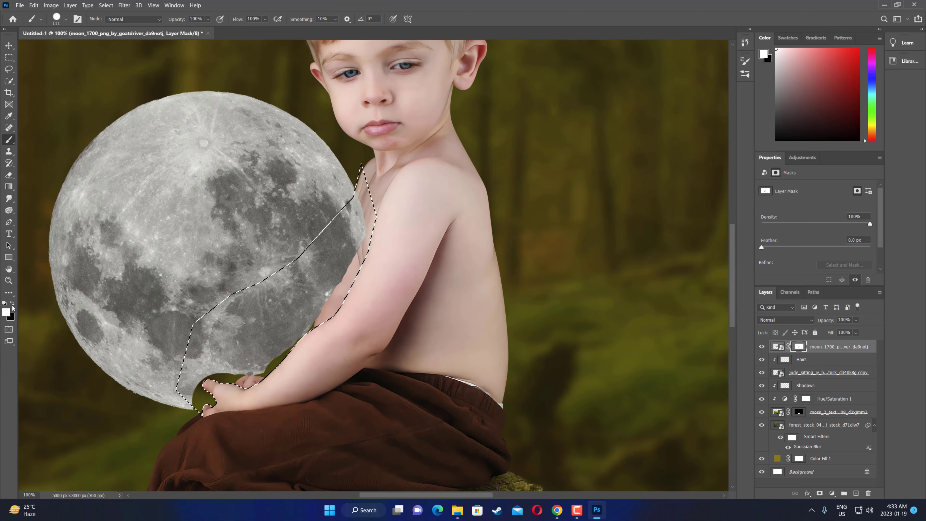
# Step: Paint white on the moon's layer mask inside the selection, then deselect
pyautogui.click(12, 307)
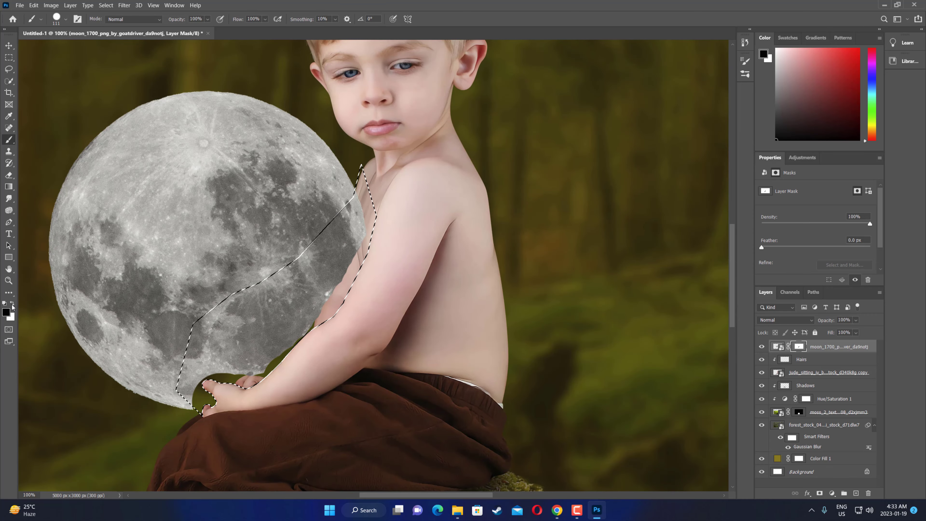
pyautogui.click(13, 306)
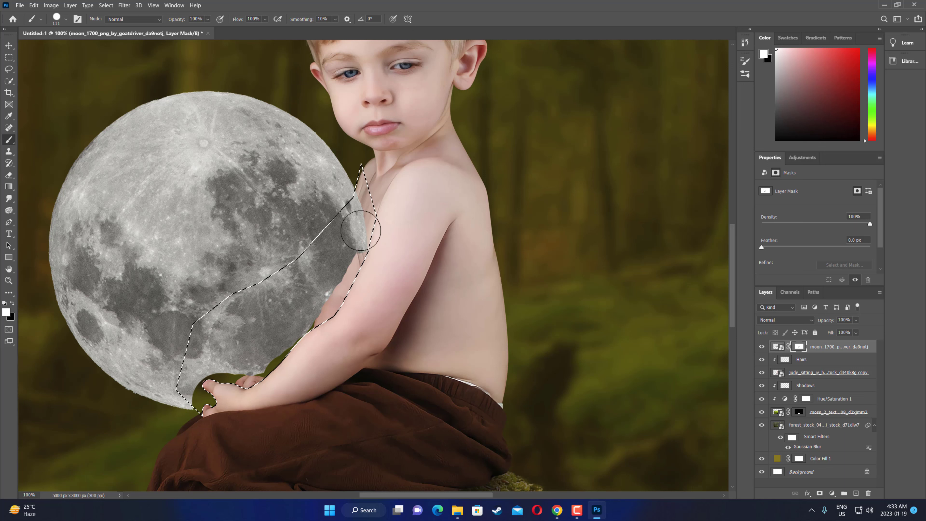
pyautogui.moveTo(352, 214)
pyautogui.mouseDown()
pyautogui.moveTo(258, 383)
pyautogui.moveTo(222, 400)
pyautogui.mouseUp()
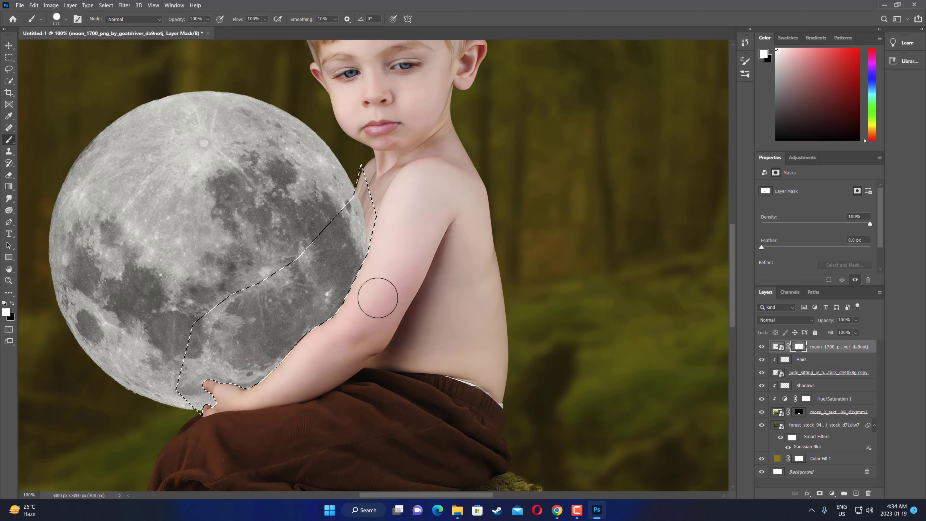
pyautogui.scroll(-1, 280, 281)
pyautogui.scroll(-2, 279, 281)
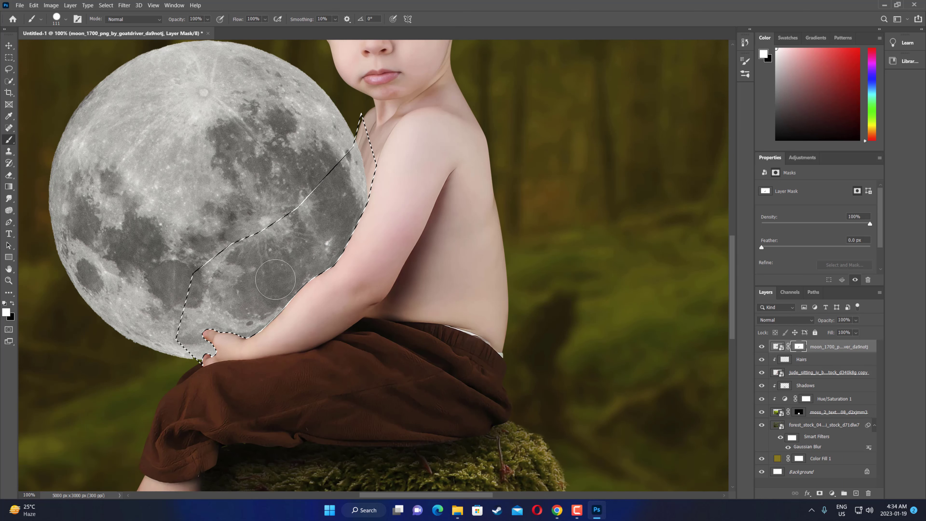
pyautogui.scroll(-1, 275, 275)
pyautogui.scroll(-1, 268, 269)
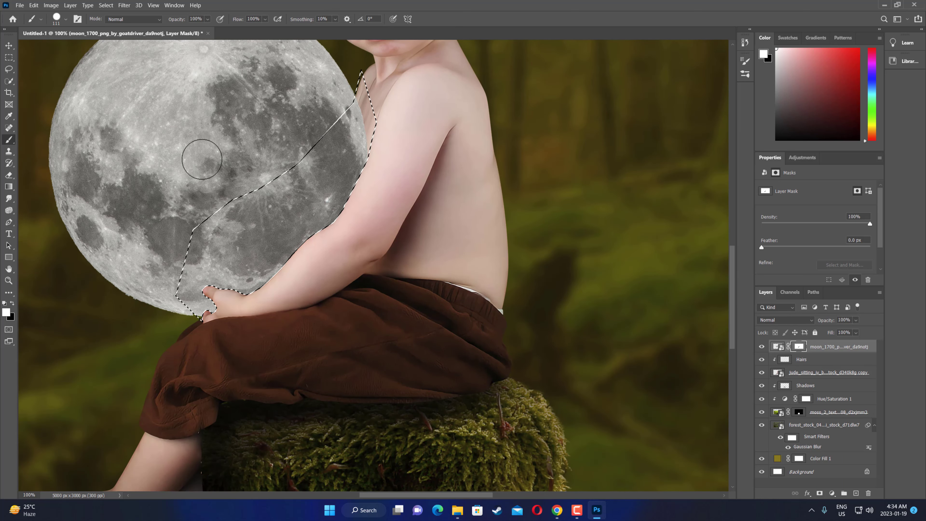
pyautogui.click(109, 7)
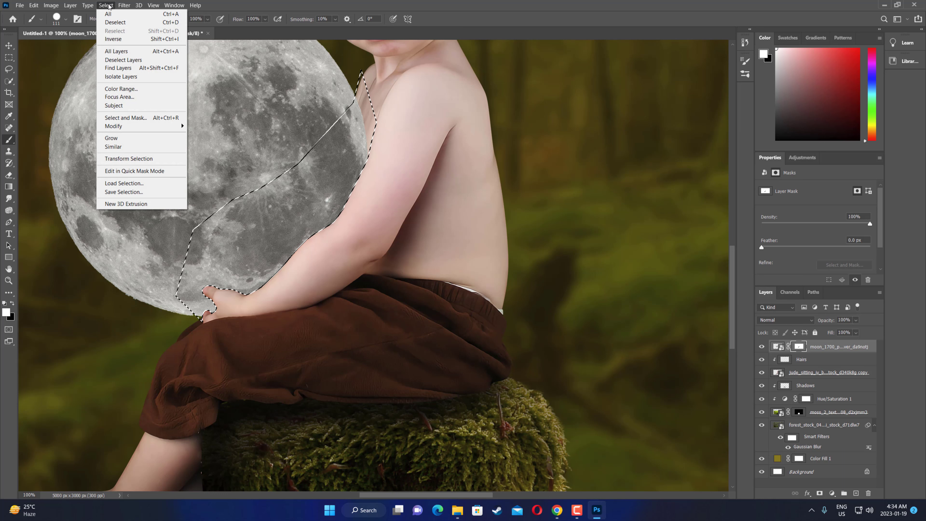
pyautogui.click(123, 23)
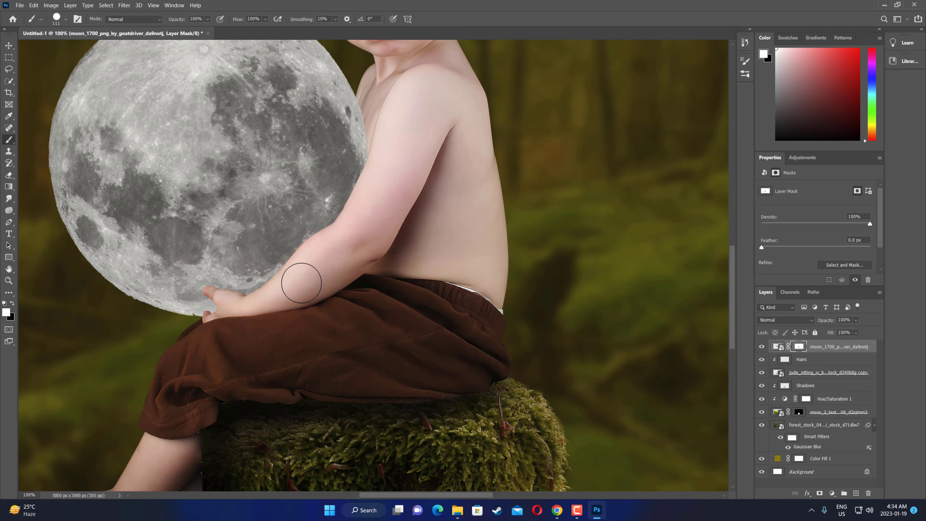
# Step: Zoom to 200% and paint the moon mask around the fingertip with a 36 px brush, undoing one stroke
pyautogui.hotkey('ctrl', '+')
pyautogui.moveTo(412, 494); pyautogui.dragTo(388, 495)
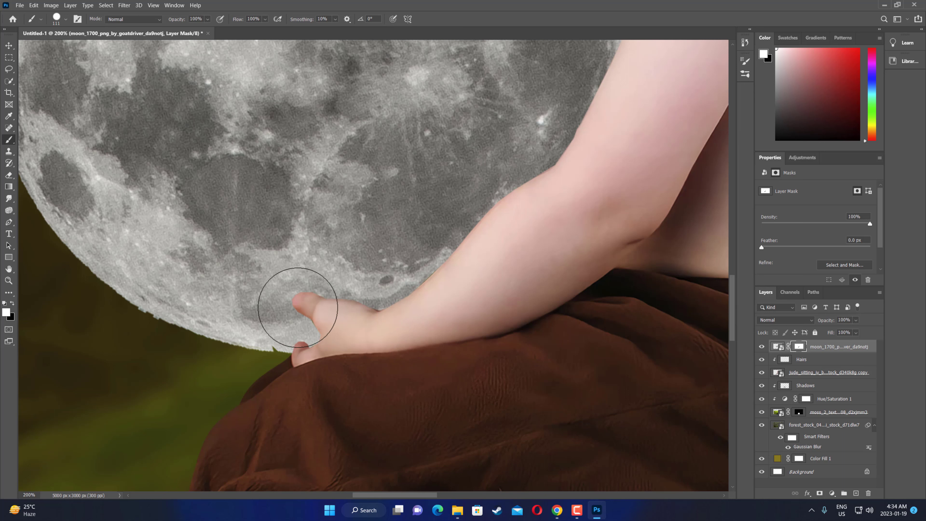
pyautogui.rightClick(258, 292)
pyautogui.moveTo(335, 317); pyautogui.dragTo(314, 317)
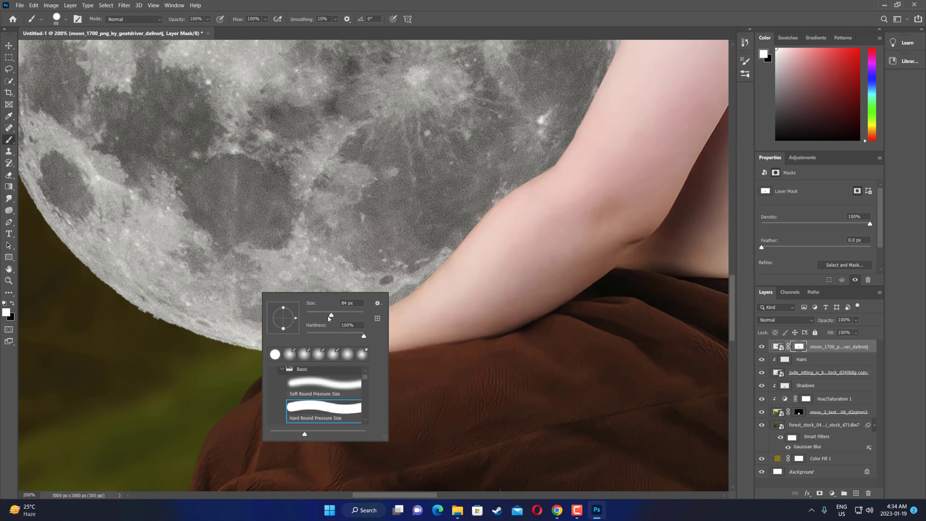
pyautogui.click(253, 335)
pyautogui.moveTo(253, 336)
pyautogui.mouseDown()
pyautogui.moveTo(301, 343)
pyautogui.moveTo(287, 330)
pyautogui.mouseUp()
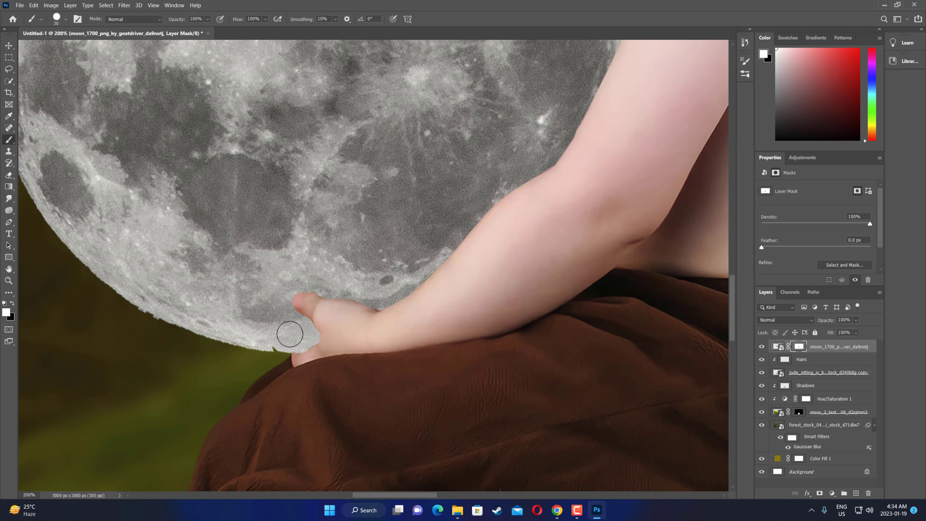
pyautogui.hotkey('ctrl', 'z')
# Step: Lower the brush hardness to 76% and zoom out to the whole composition
pyautogui.rightClick(296, 338)
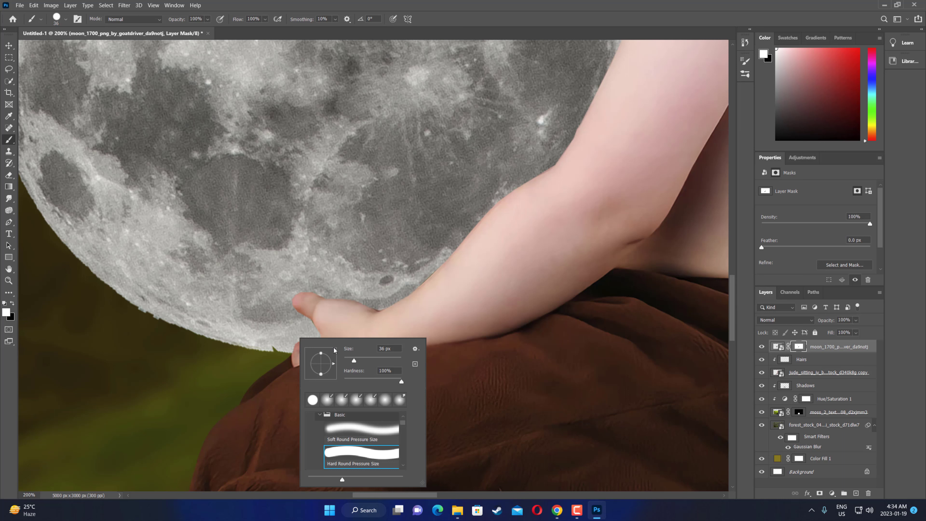
pyautogui.moveTo(401, 383); pyautogui.dragTo(387, 382)
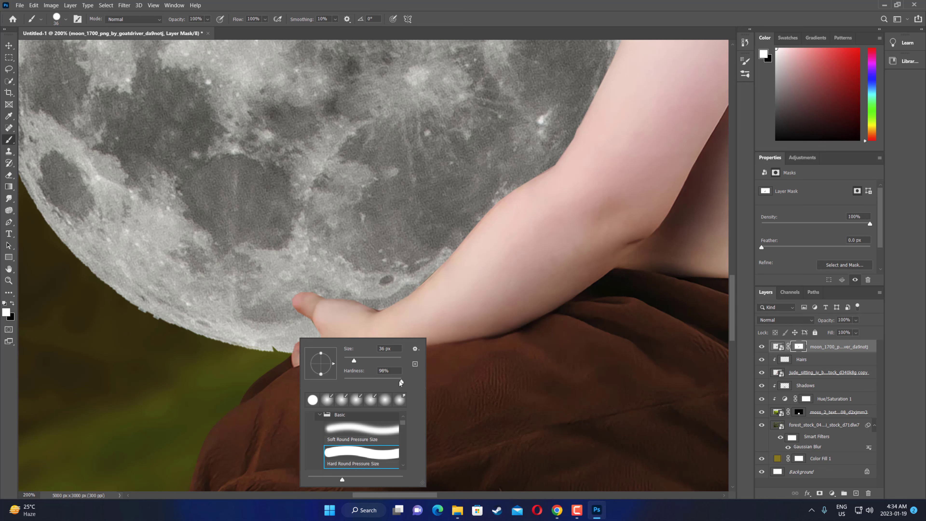
pyautogui.click(297, 326)
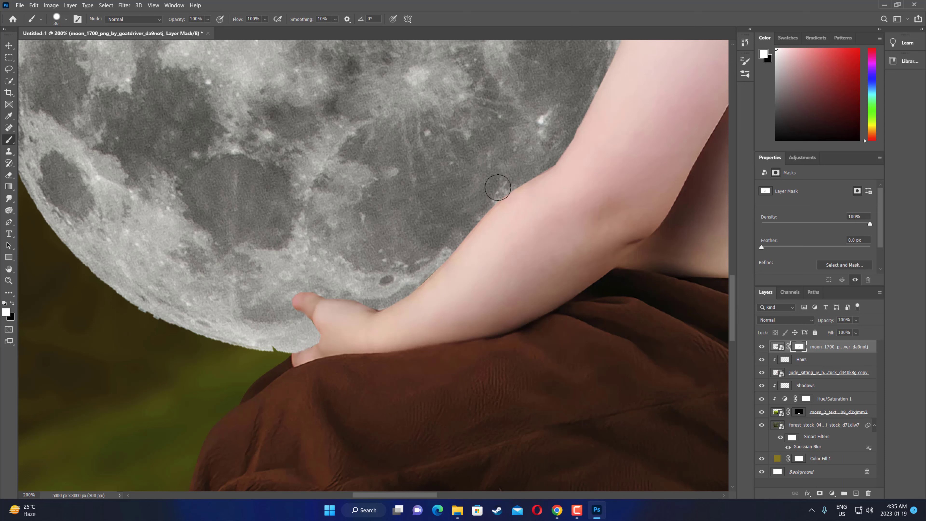
pyautogui.hotkey('ctrl', '-')
pyautogui.hotkey('ctrl', '-')
pyautogui.hotkey('ctrl', '-')
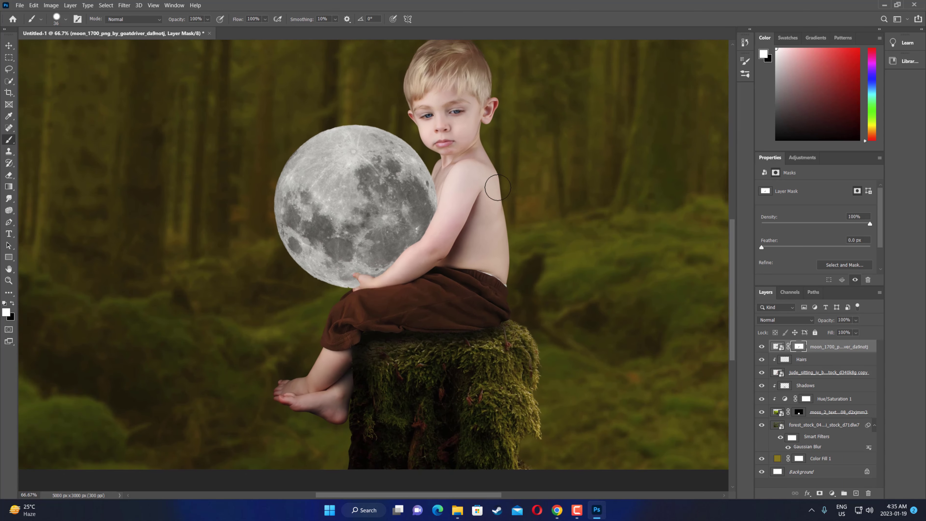
pyautogui.hotkey('ctrl', '-')
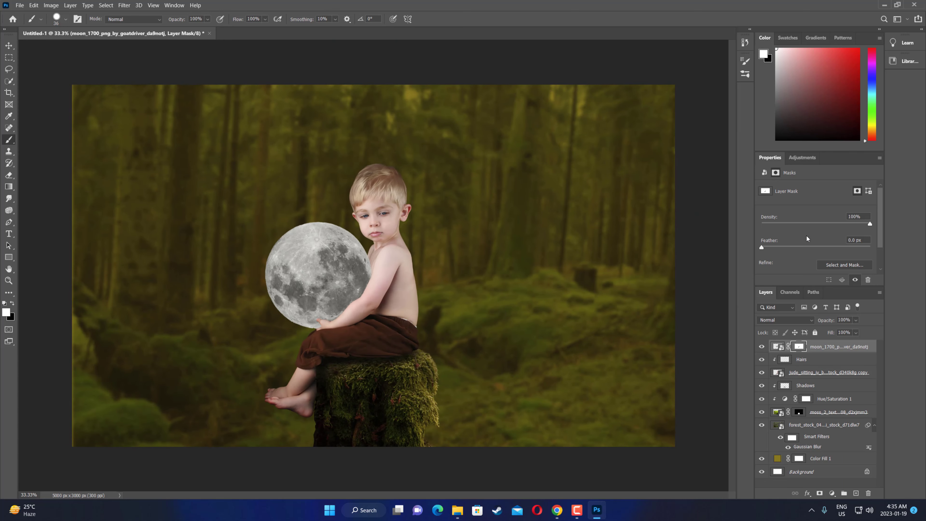
# Step: Add a Hue/Saturation adjustment clipped to the moon layer with Colorize on
pyautogui.click(844, 347)
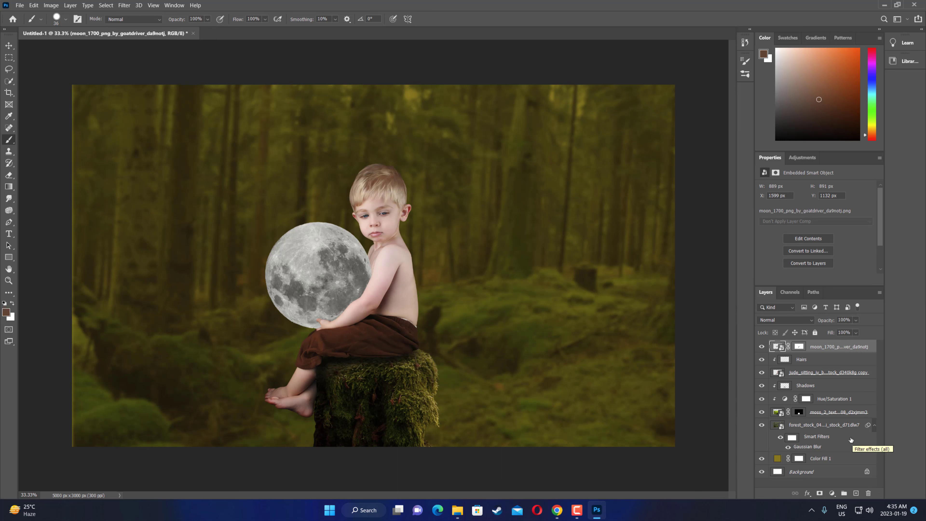
pyautogui.click(833, 494)
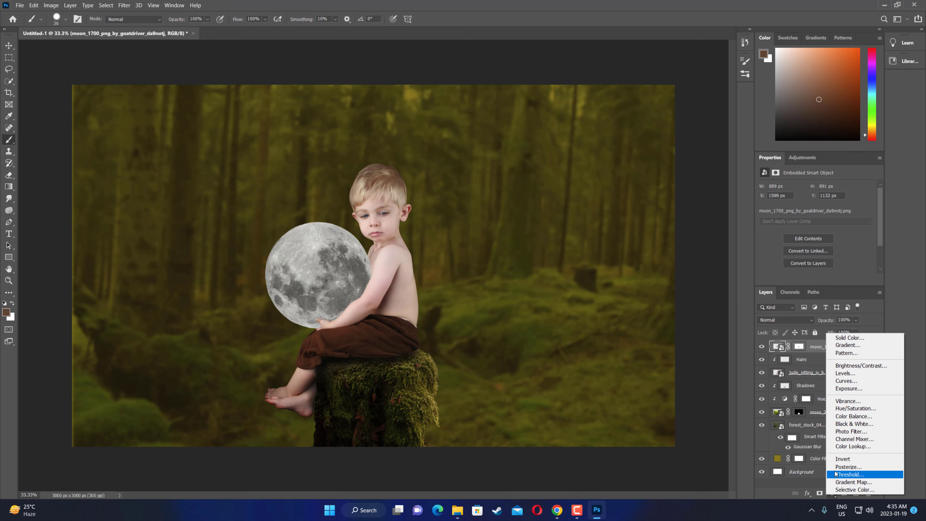
pyautogui.click(845, 408)
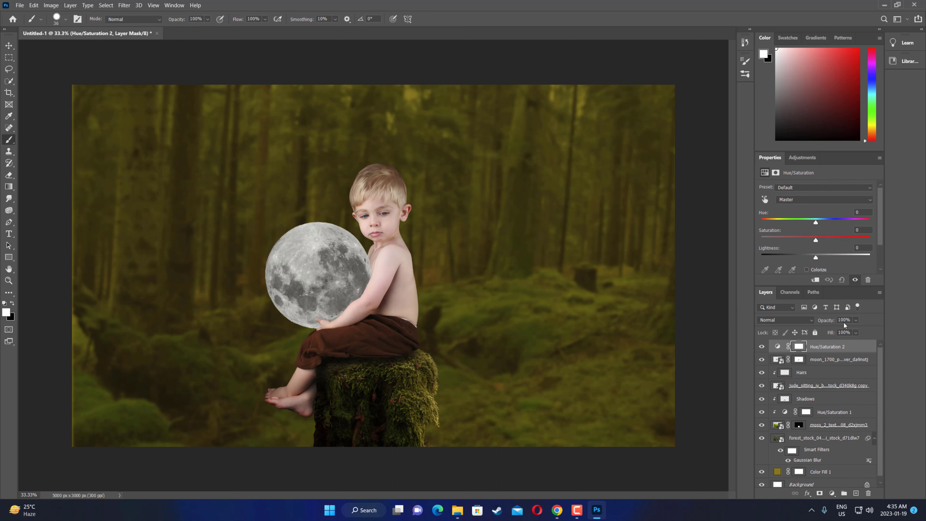
pyautogui.click(815, 280)
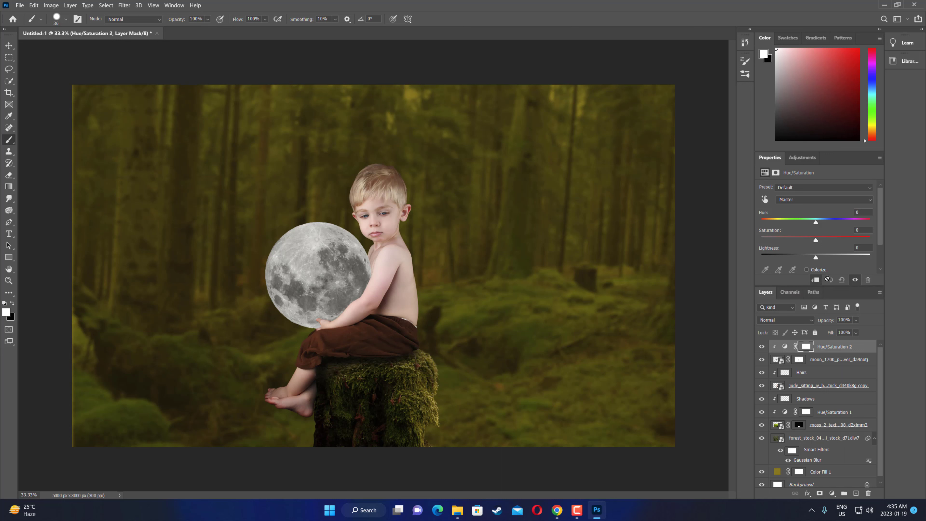
pyautogui.click(808, 269)
# Step: Set the tint to Hue 21 and Saturation 62, comparing it on and off
pyautogui.click(863, 230)
pyautogui.press('BackSpace')
pyautogui.press('BackSpace')
pyautogui.write('50')
pyautogui.click(863, 212)
pyautogui.moveTo(864, 212); pyautogui.dragTo(852, 213)
pyautogui.write('20')
pyautogui.press('BackSpace')
pyautogui.write('2')
pyautogui.write('1')
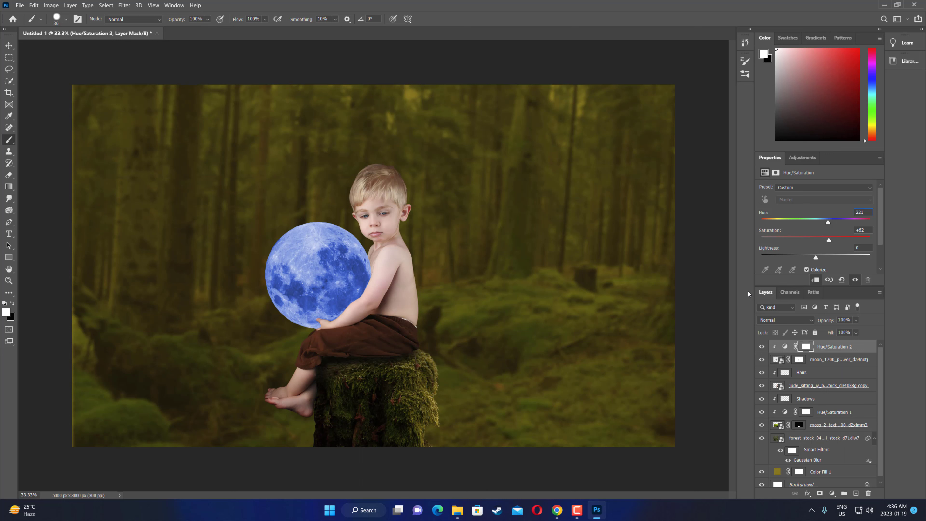
pyautogui.click(862, 212)
pyautogui.write('1')
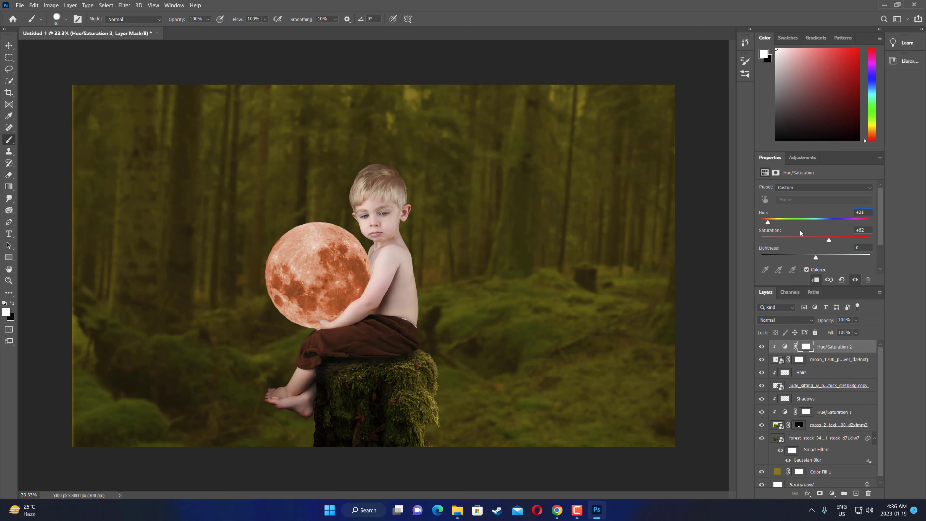
pyautogui.press('Return')
pyautogui.click(761, 348)
pyautogui.click(761, 348)
pyautogui.hotkey('ctrl', '2')
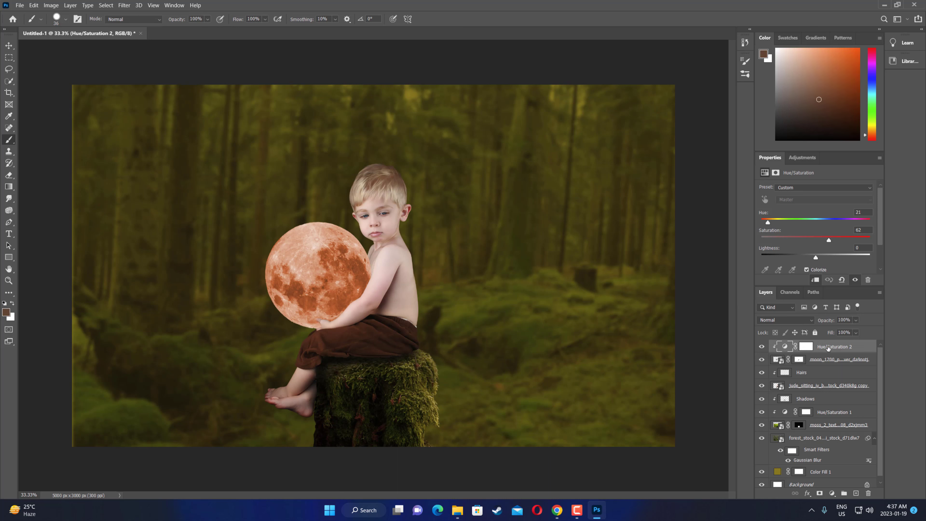
# Step: Add a third clipped Hue/Saturation adjustment with Colorize on, blended in Screen mode
pyautogui.click(831, 494)
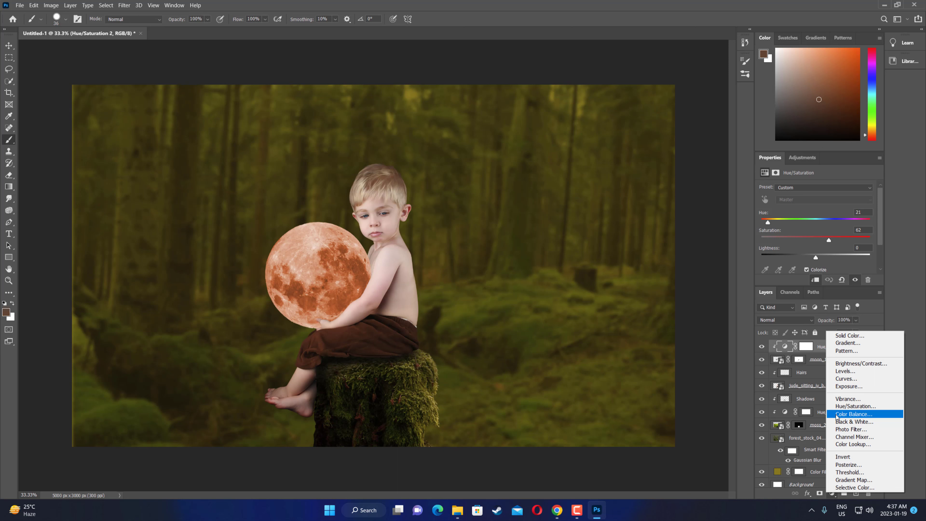
pyautogui.click(841, 406)
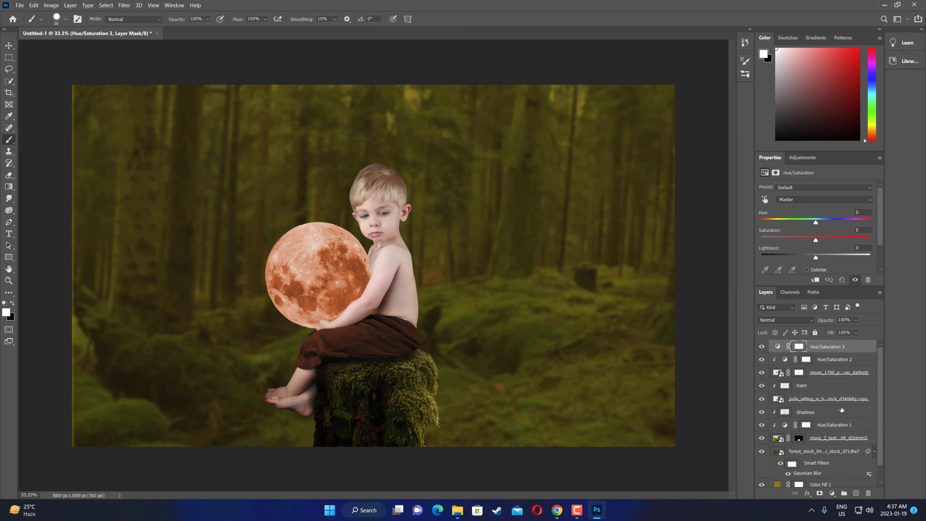
pyautogui.click(816, 281)
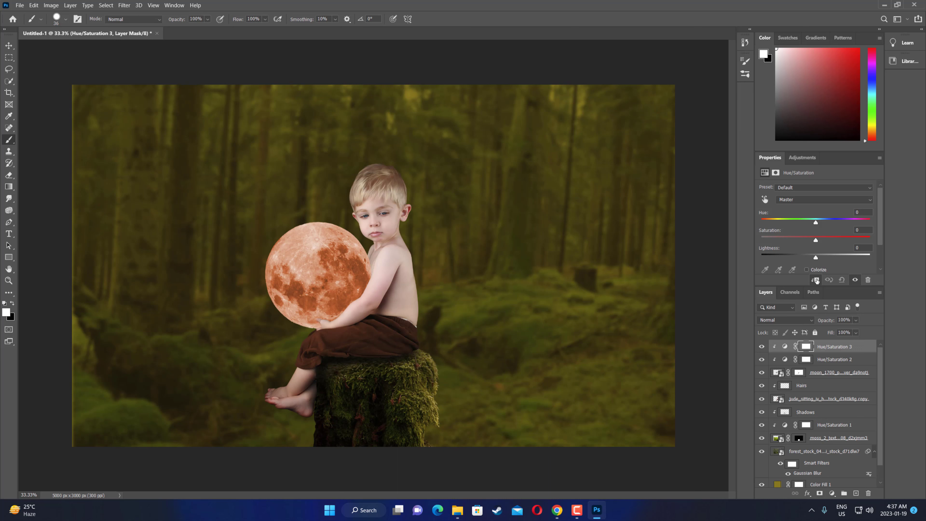
pyautogui.click(807, 270)
pyautogui.click(806, 270)
pyautogui.click(811, 320)
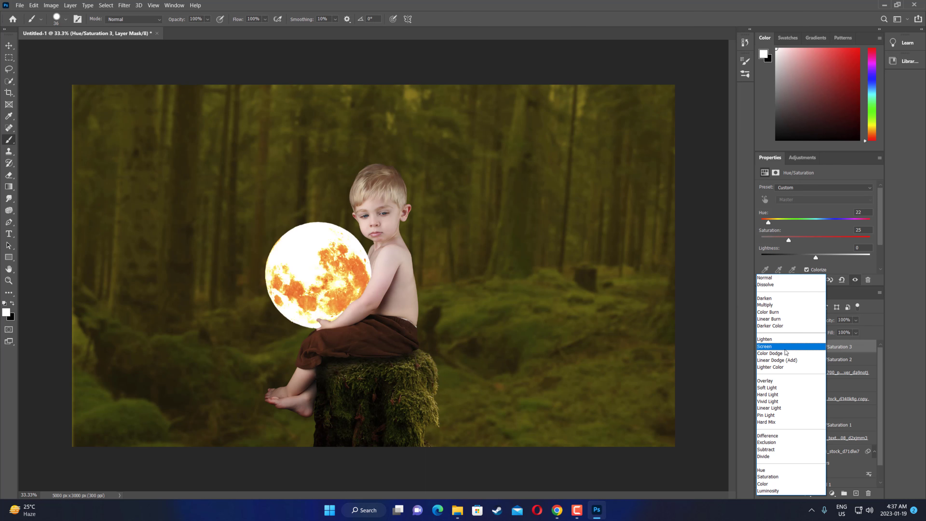
pyautogui.click(785, 350)
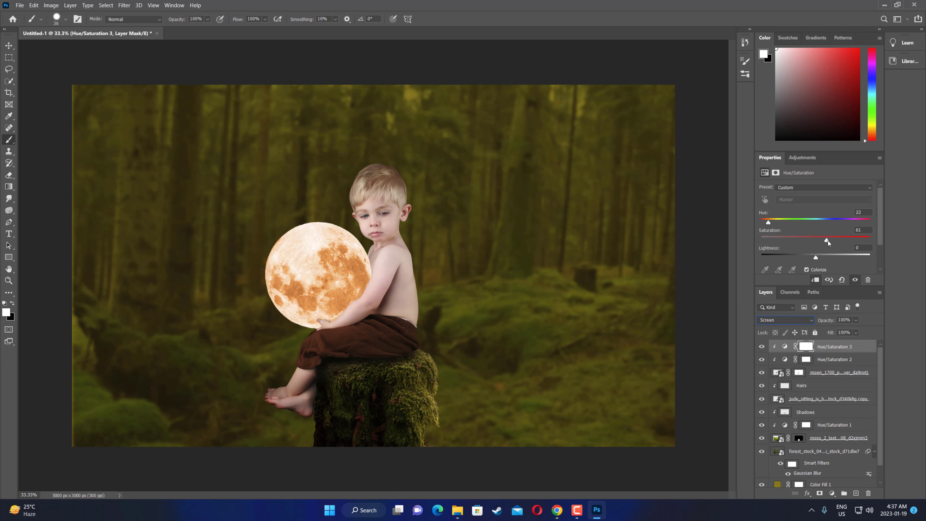
# Step: Set its Saturation to 99 and Hue to 40 for a golden glow
pyautogui.moveTo(824, 241); pyautogui.dragTo(829, 241)
pyautogui.moveTo(768, 223); pyautogui.dragTo(772, 224)
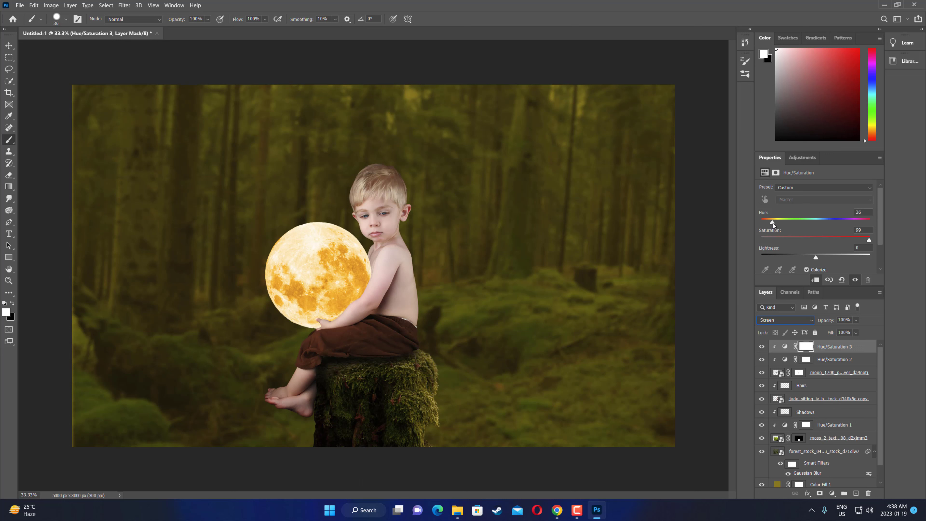
pyautogui.moveTo(772, 223); pyautogui.dragTo(776, 223)
pyautogui.write('40')
pyautogui.click(761, 360)
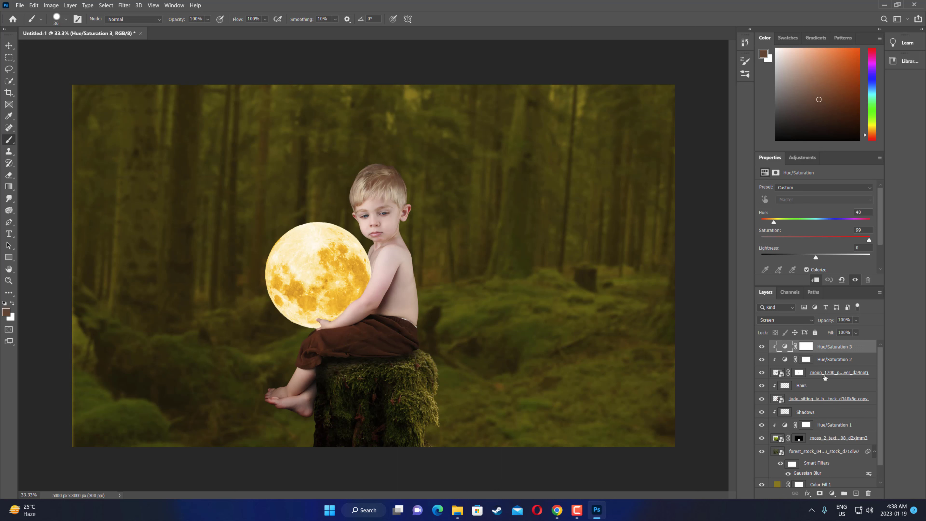
# Step: Select the moon layer and apply Image > Adjustments > Shadows/Highlights to it
pyautogui.click(761, 400)
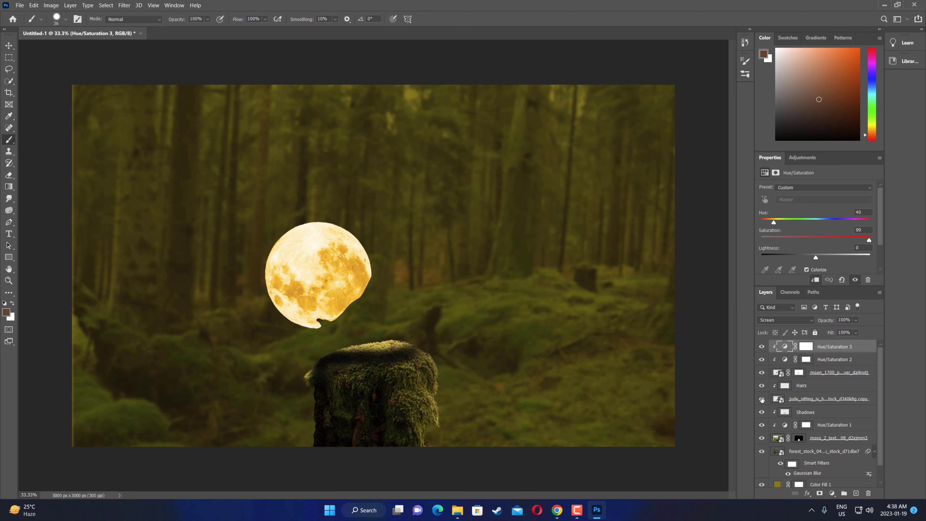
pyautogui.click(761, 399)
pyautogui.click(849, 376)
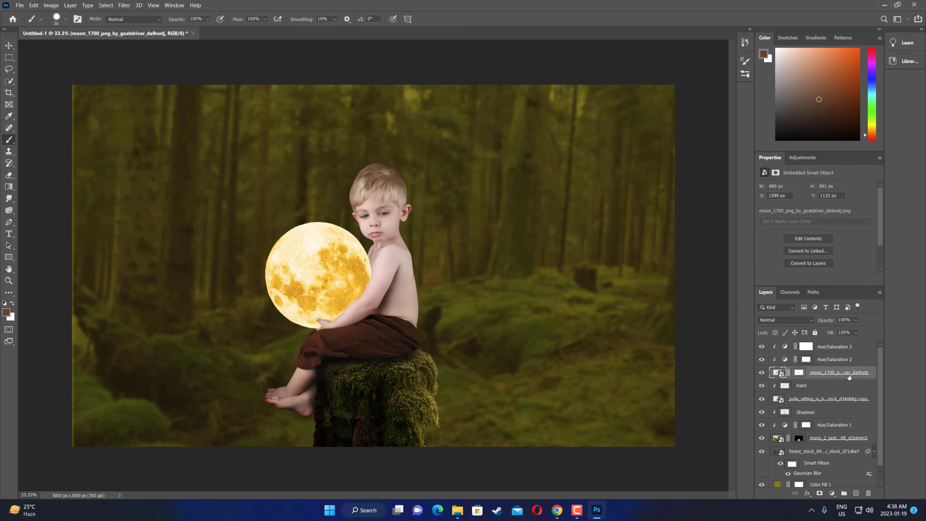
pyautogui.scroll(-1, 849, 376)
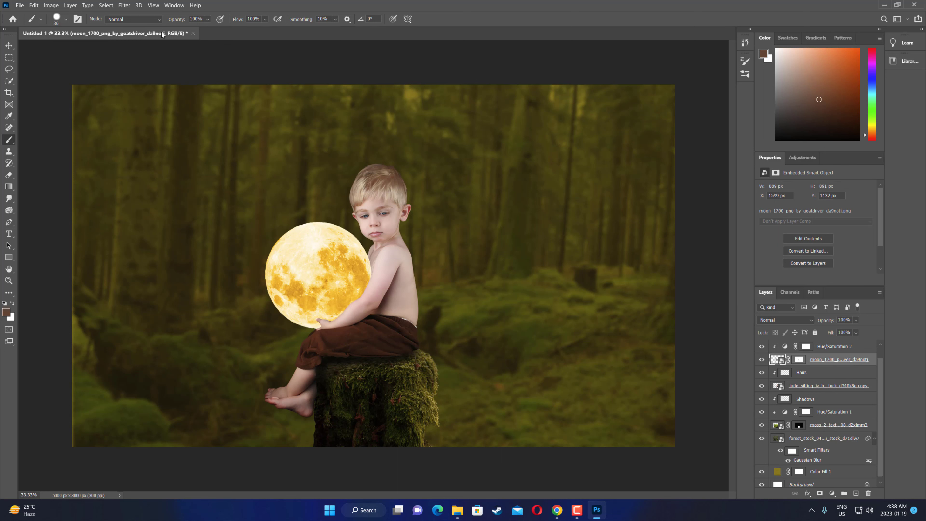
pyautogui.click(51, 5)
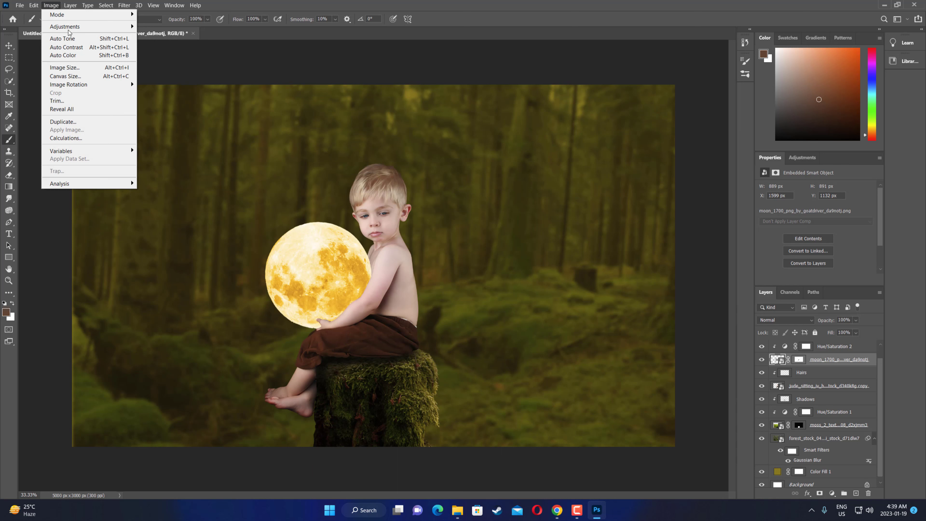
pyautogui.moveTo(65, 26)
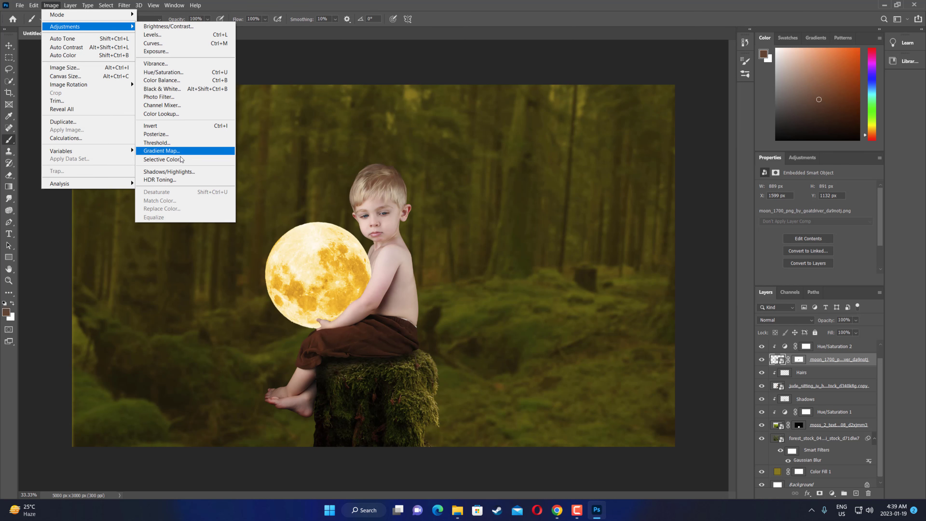
pyautogui.click(179, 171)
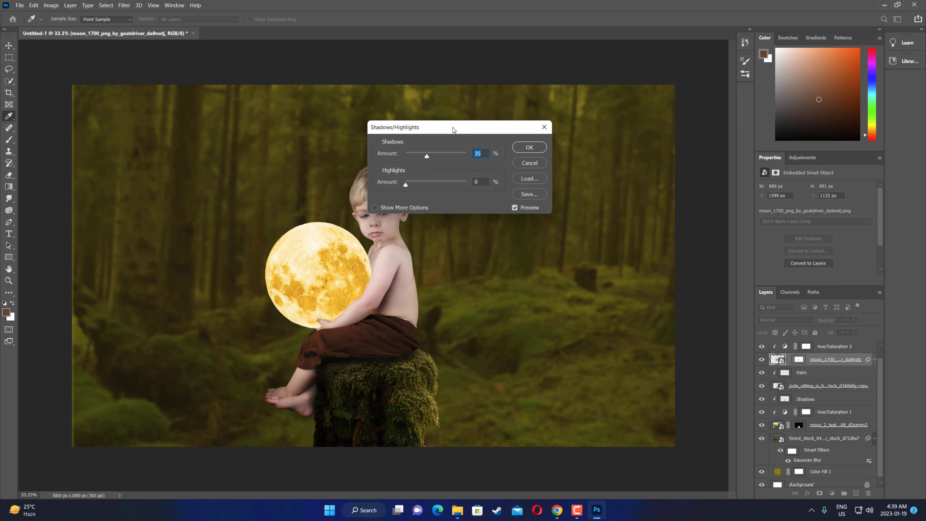
# Step: Set Shadows to 0 and Highlights to 3% and confirm the filter
pyautogui.moveTo(453, 127)
pyautogui.mouseDown()
pyautogui.moveTo(571, 110)
pyautogui.moveTo(598, 124)
pyautogui.mouseUp()
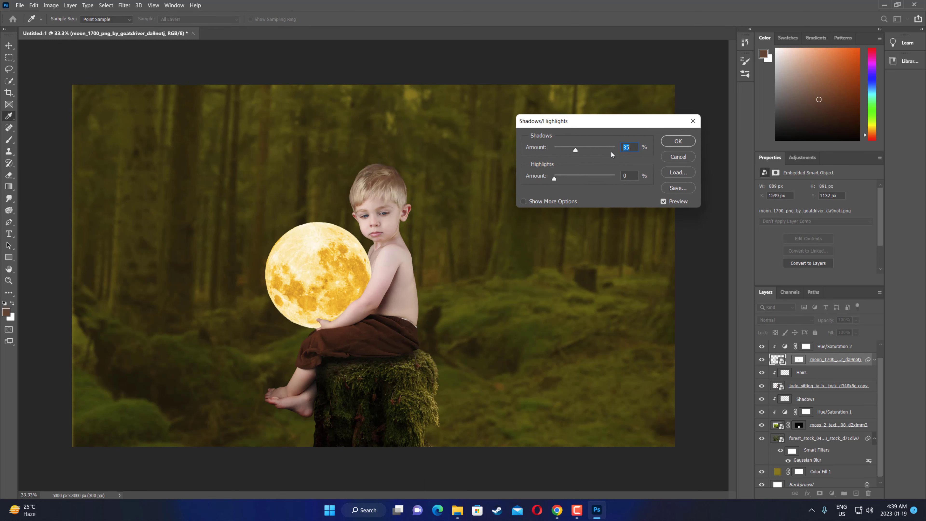
pyautogui.moveTo(575, 152); pyautogui.dragTo(538, 153)
pyautogui.moveTo(556, 180); pyautogui.dragTo(562, 180)
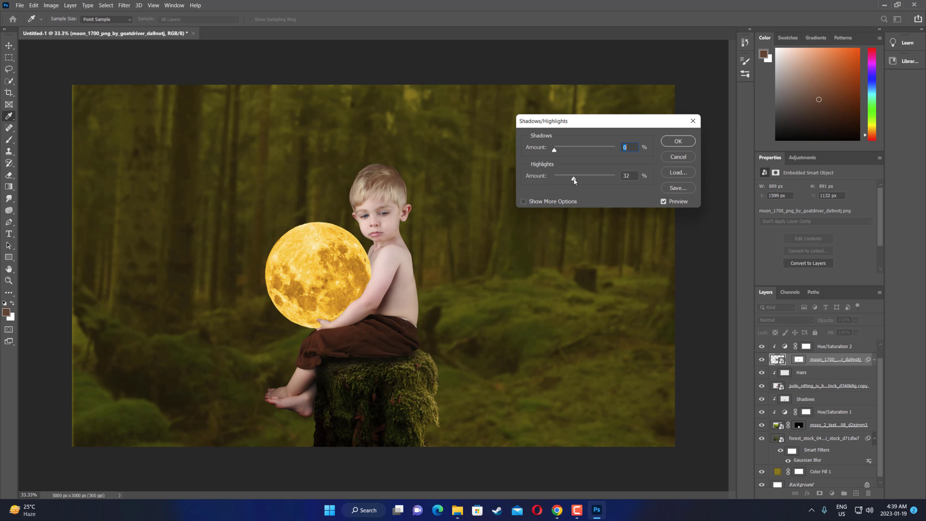
pyautogui.click(574, 178)
pyautogui.write('3')
pyautogui.click(677, 142)
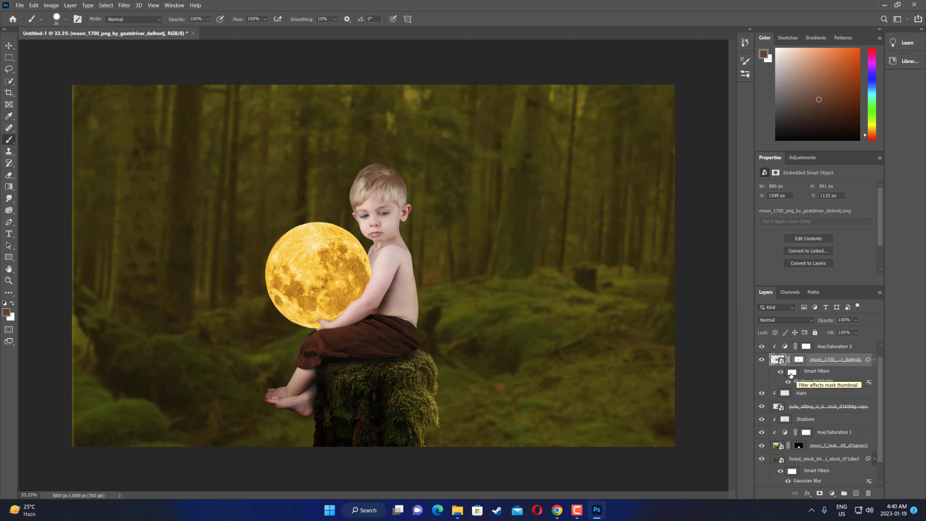
# Step: Invert the smart filter mask and paint the effect back along the boy's back
pyautogui.click(790, 372)
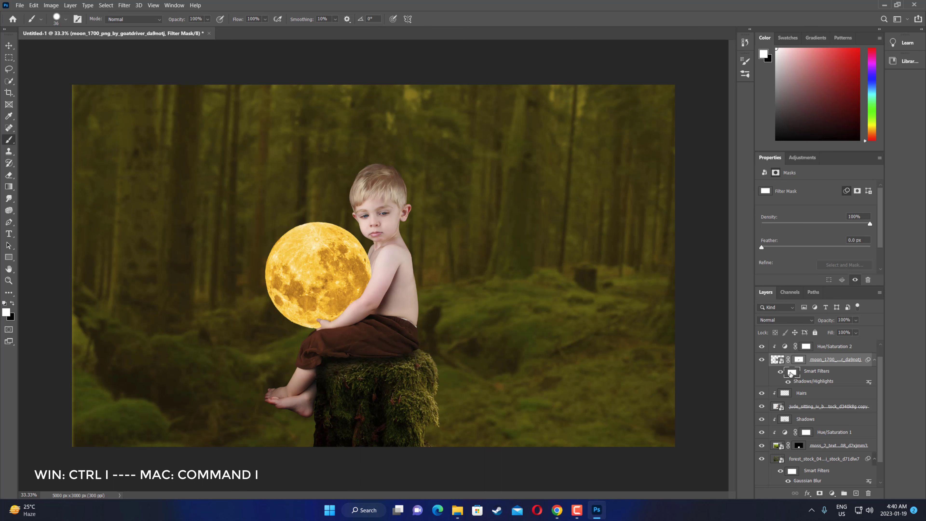
pyautogui.hotkey('ctrl', 'i')
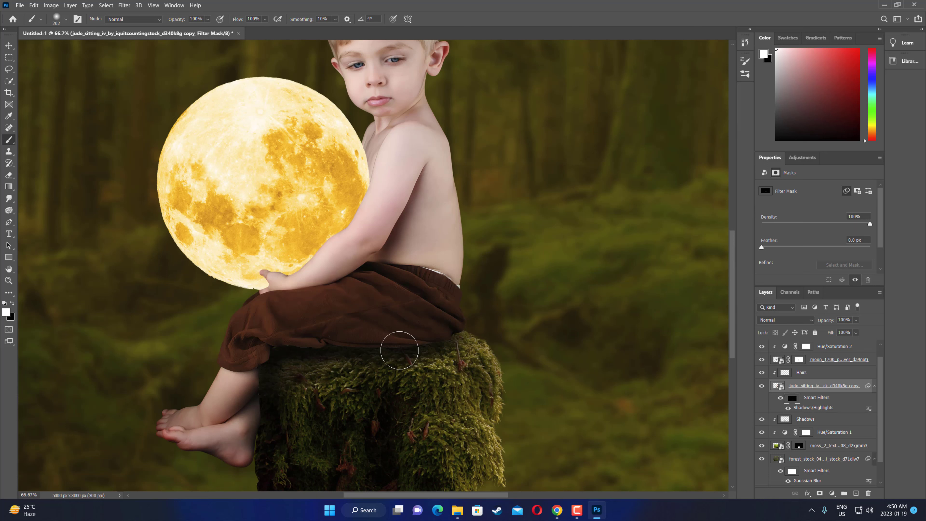
pyautogui.moveTo(460, 225)
pyautogui.mouseDown()
pyautogui.moveTo(460, 173)
pyautogui.moveTo(456, 333)
pyautogui.moveTo(255, 372)
pyautogui.moveTo(309, 363)
pyautogui.mouseUp()
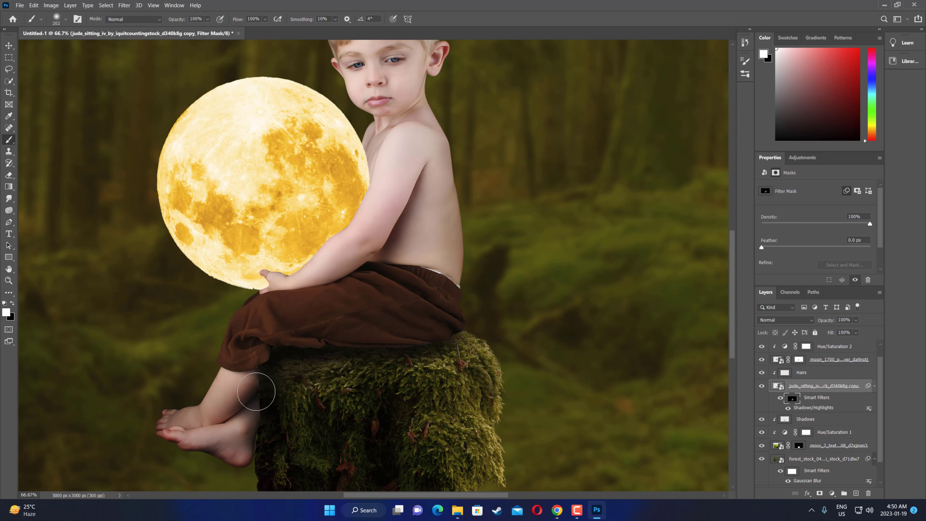
pyautogui.scroll(-2, 309, 363)
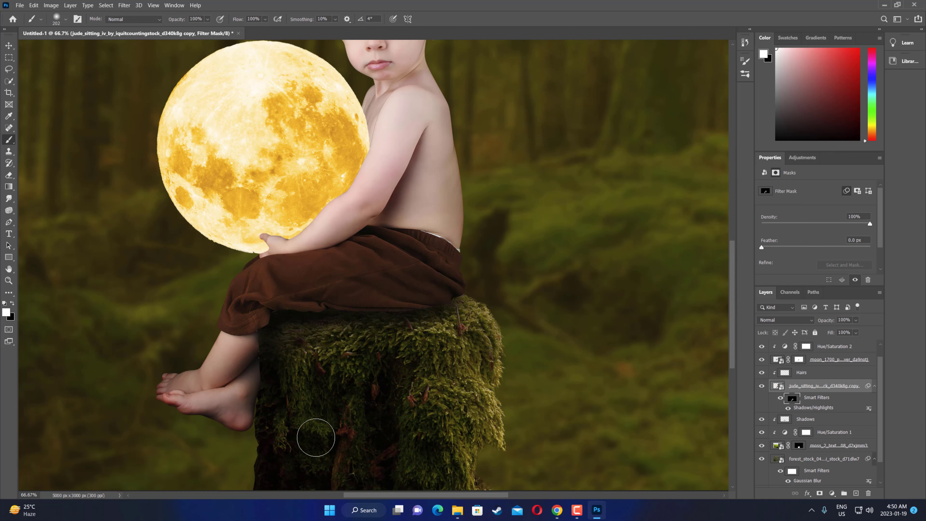
pyautogui.scroll(-1, 314, 434)
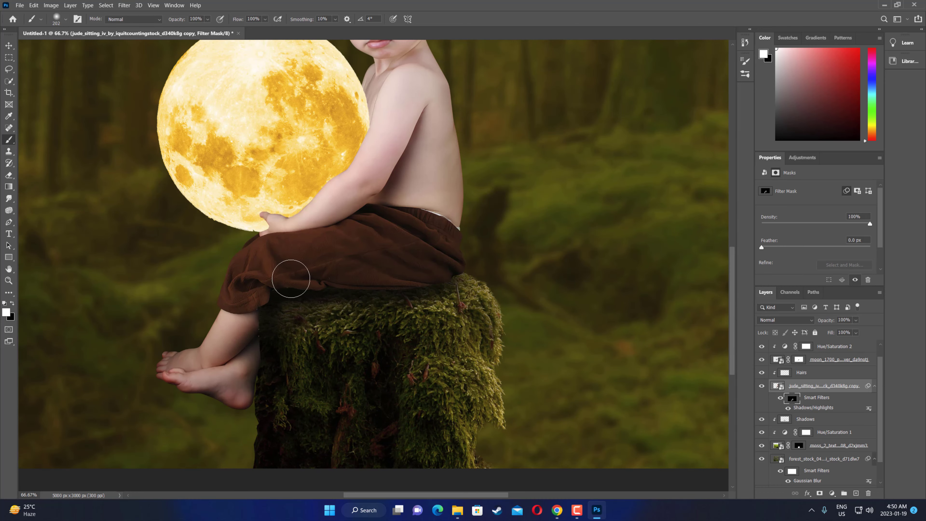
# Step: With a 385 px brush, paint the filter over the legs and stump edge, then fit the view
pyautogui.rightClick(341, 301)
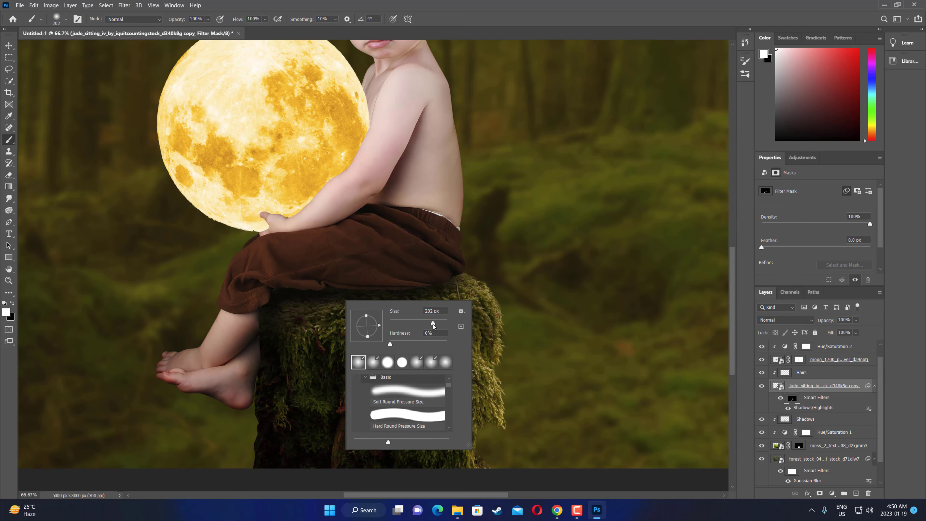
pyautogui.moveTo(431, 322); pyautogui.dragTo(438, 323)
pyautogui.press('Return')
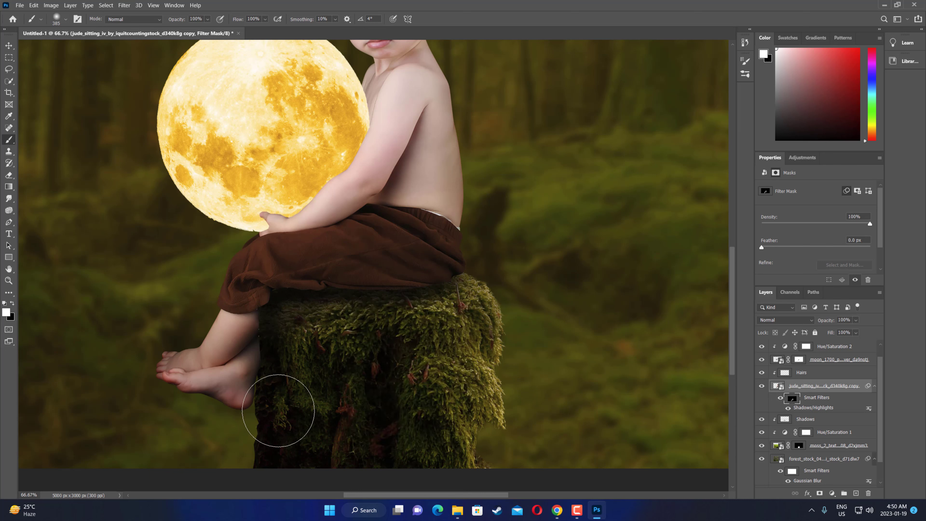
pyautogui.moveTo(265, 433)
pyautogui.mouseDown()
pyautogui.moveTo(279, 320)
pyautogui.moveTo(248, 430)
pyautogui.moveTo(258, 289)
pyautogui.moveTo(309, 284)
pyautogui.mouseUp()
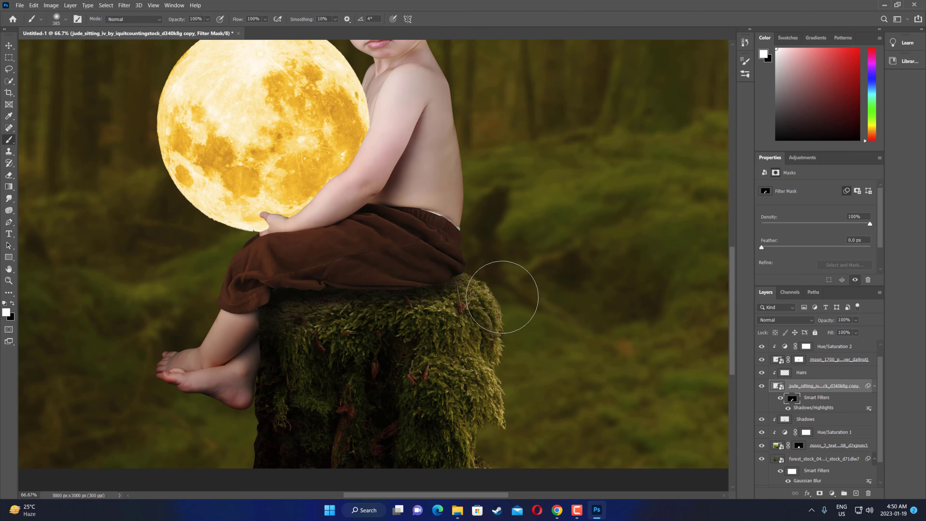
pyautogui.scroll(2, 518, 334)
pyautogui.scroll(2, 511, 337)
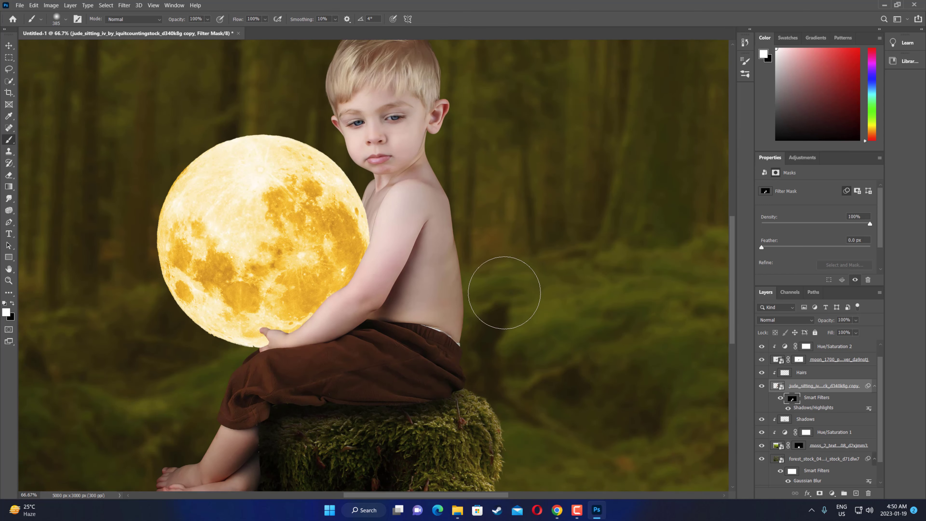
pyautogui.scroll(1, 500, 290)
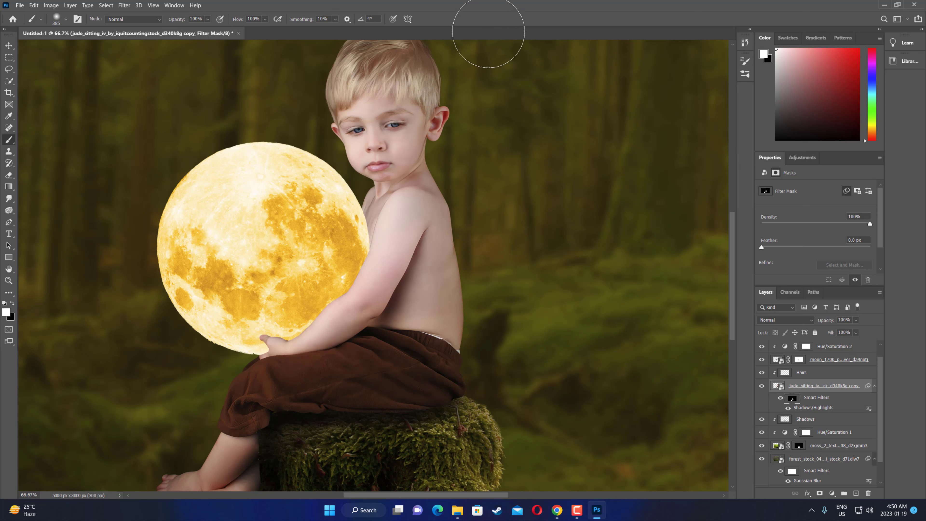
pyautogui.scroll(3, 620, 237)
pyautogui.scroll(4, 597, 246)
pyautogui.scroll(3, 597, 245)
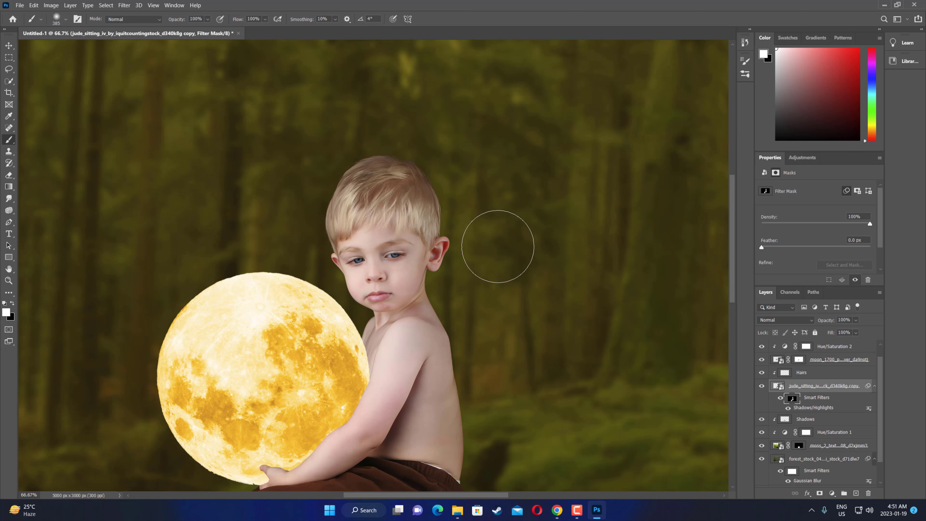
pyautogui.scroll(-1, 543, 379)
pyautogui.scroll(-1, 529, 357)
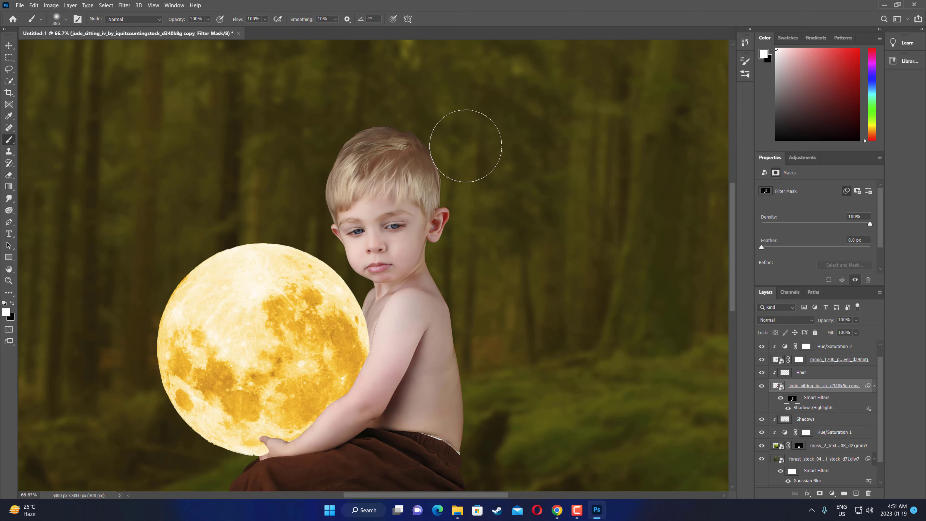
pyautogui.hotkey('ctrl', '-')
pyautogui.hotkey('ctrl', '-')
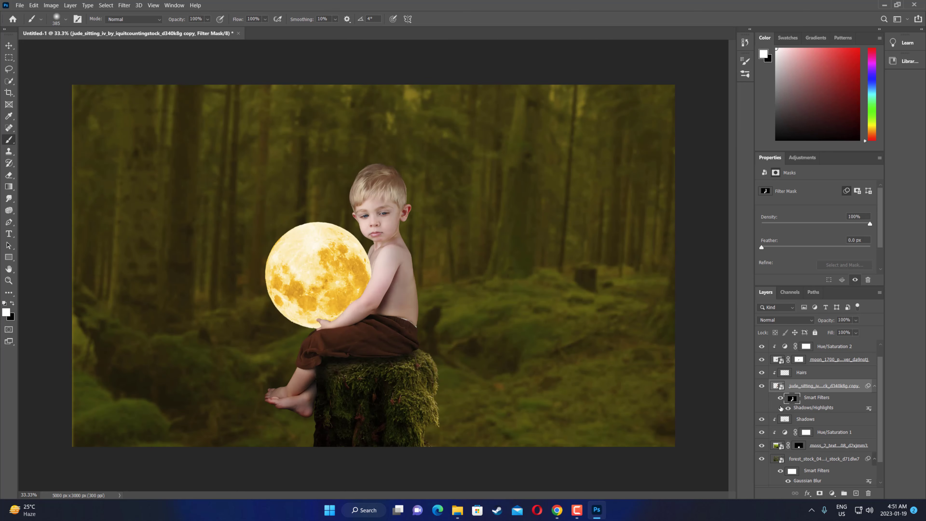
# Step: Toggle the boy's smart filters to compare, then select the Hairs layer
pyautogui.click(780, 398)
pyautogui.click(781, 398)
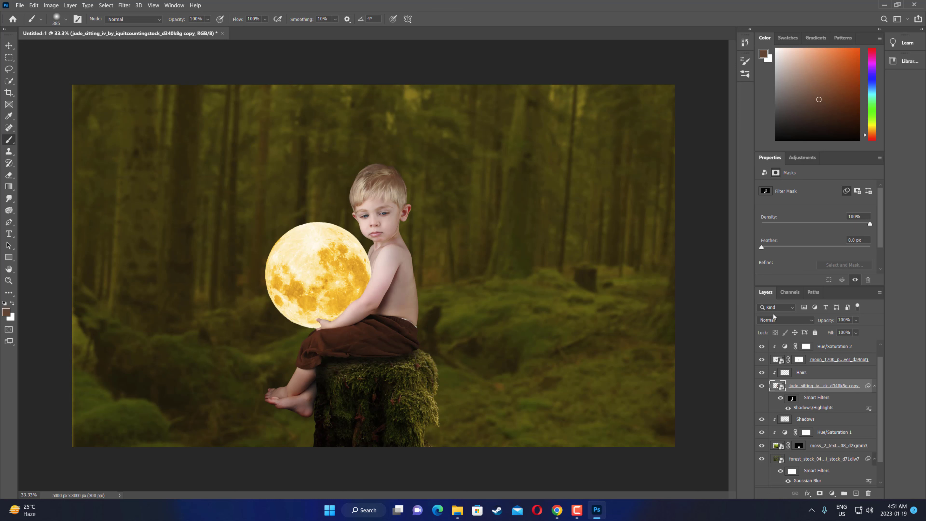
pyautogui.click(821, 388)
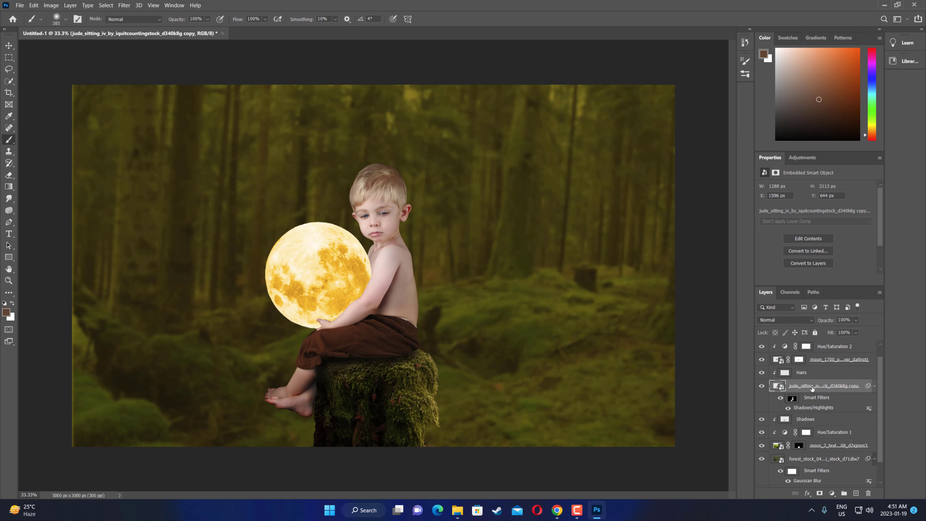
pyautogui.click(815, 372)
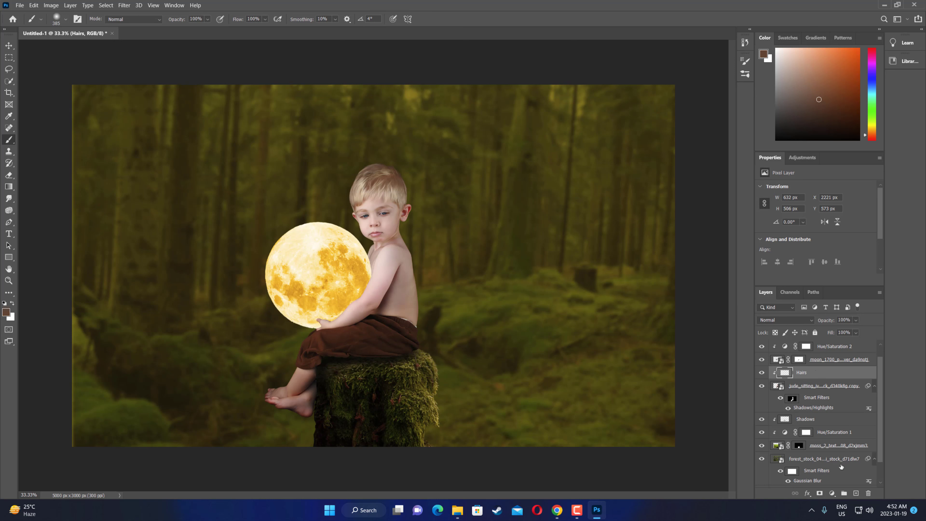
# Step: Add a Gradient Map clipped to the boy in Multiply mode and bring up its gradient
pyautogui.click(832, 495)
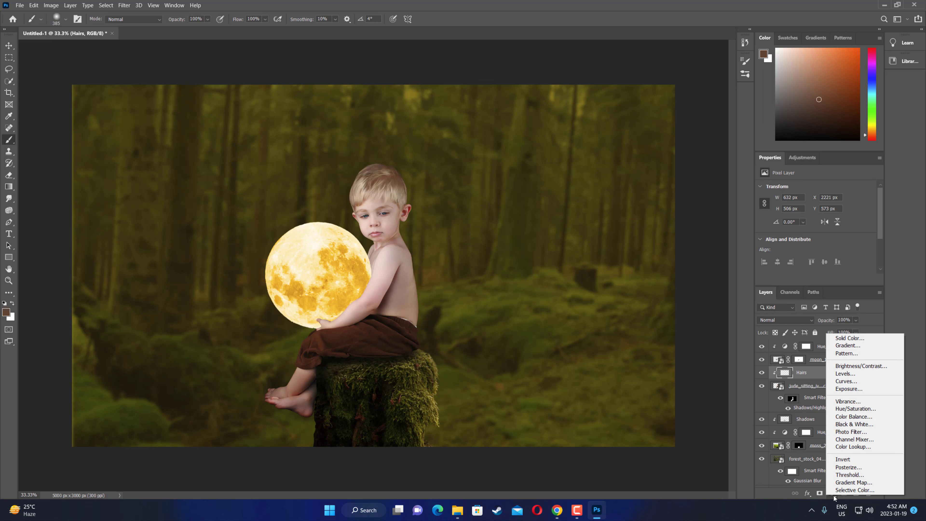
pyautogui.click(849, 482)
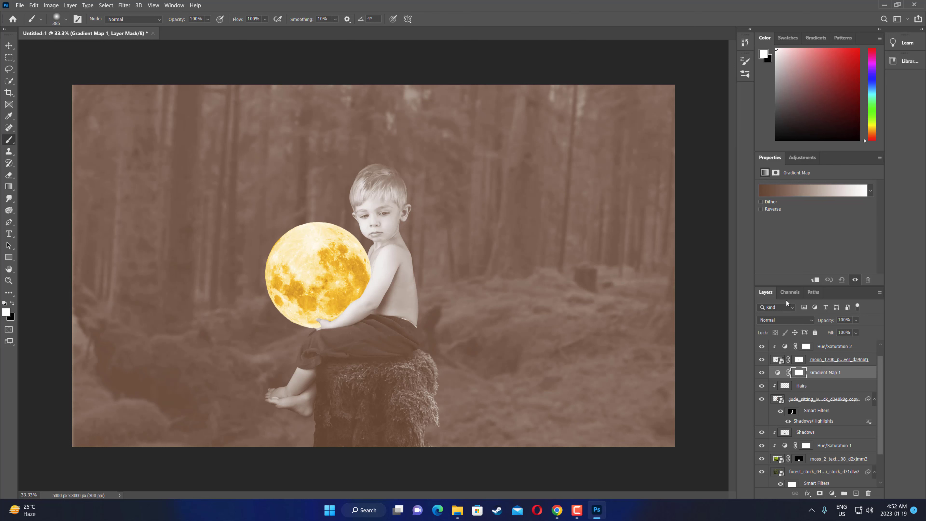
pyautogui.click(814, 280)
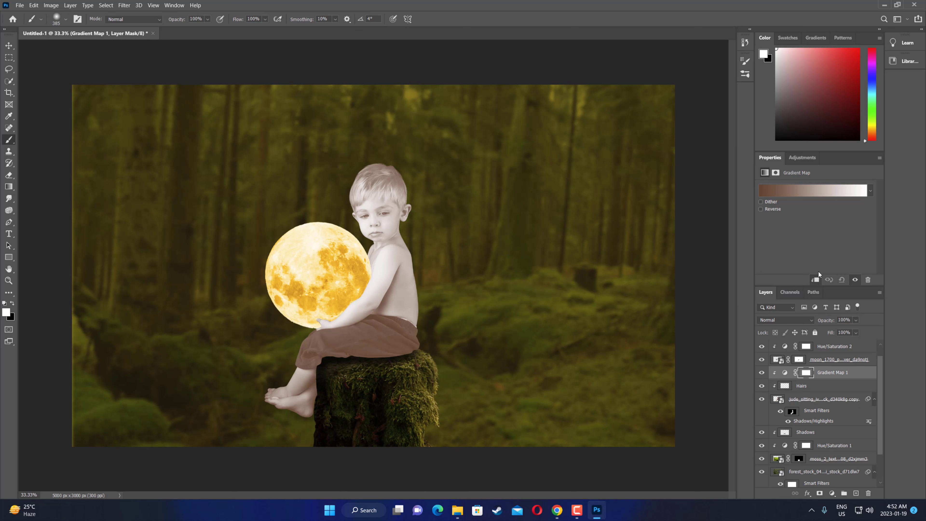
pyautogui.click(812, 320)
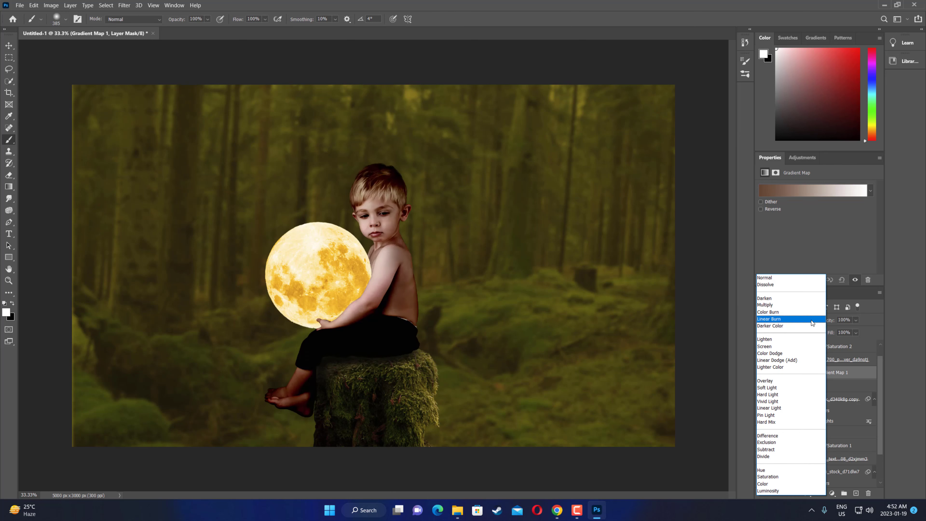
pyautogui.click(786, 305)
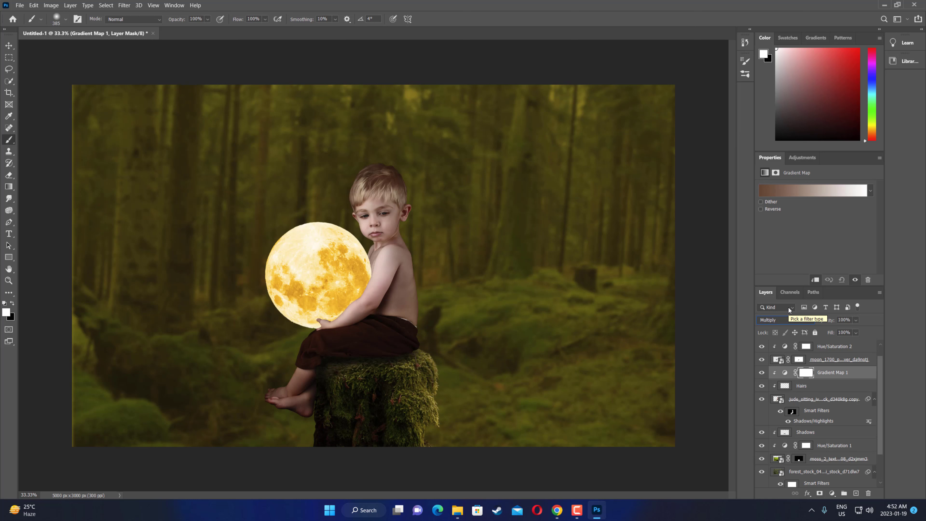
pyautogui.click(806, 191)
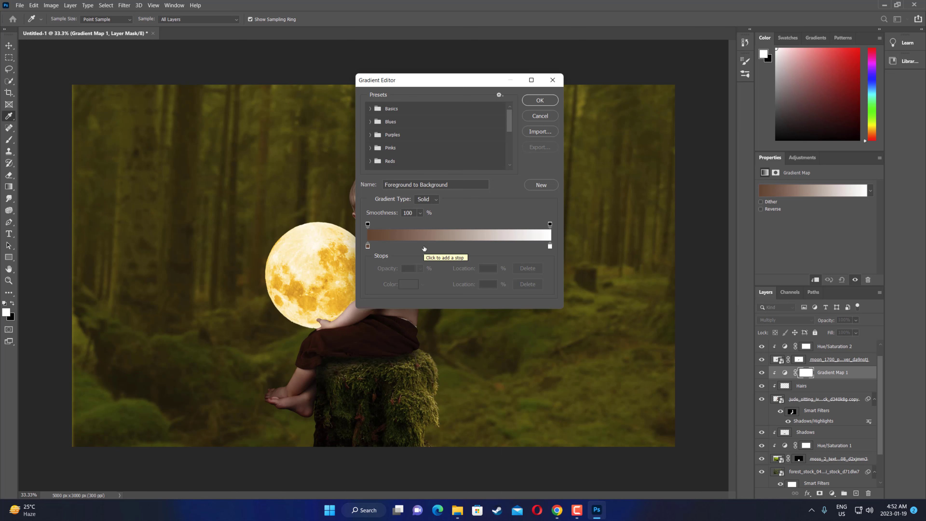
# Step: Edit the gradient's left stop colour, trying orange and red shades
pyautogui.doubleClick(368, 246)
pyautogui.write('ffffff')
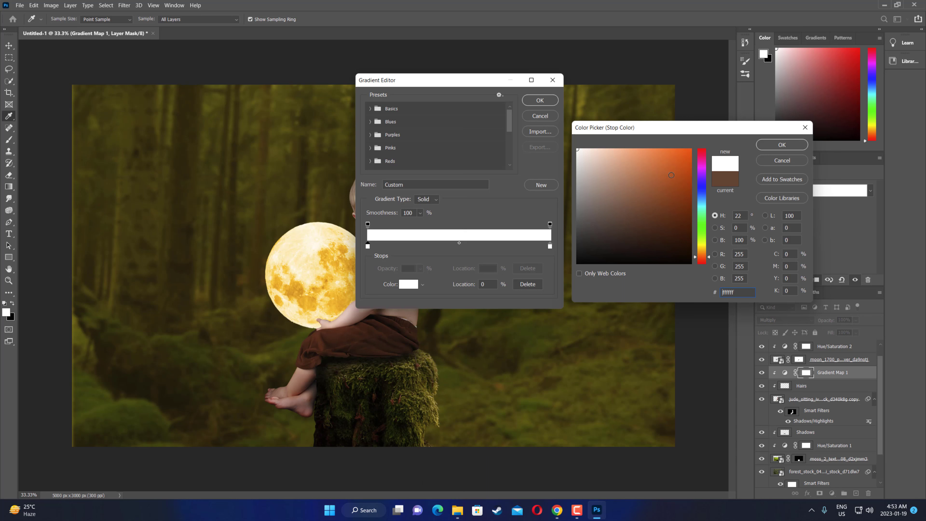
pyautogui.click(688, 166)
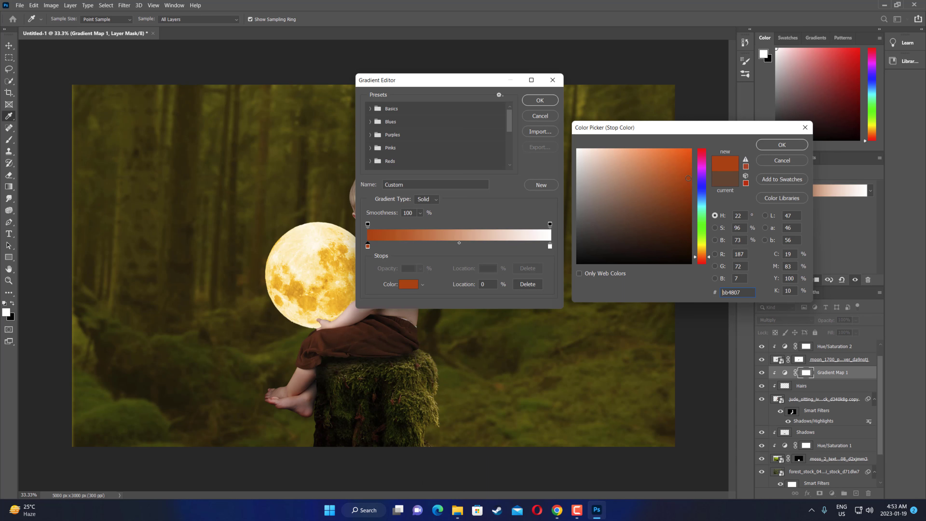
pyautogui.moveTo(701, 162); pyautogui.dragTo(700, 153)
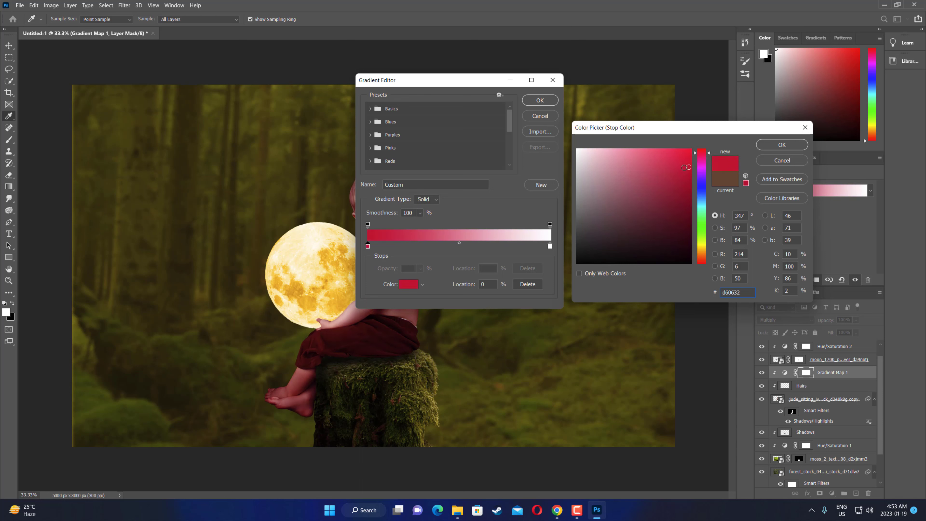
pyautogui.moveTo(708, 157); pyautogui.dragTo(710, 268)
pyautogui.moveTo(667, 155); pyautogui.dragTo(652, 147)
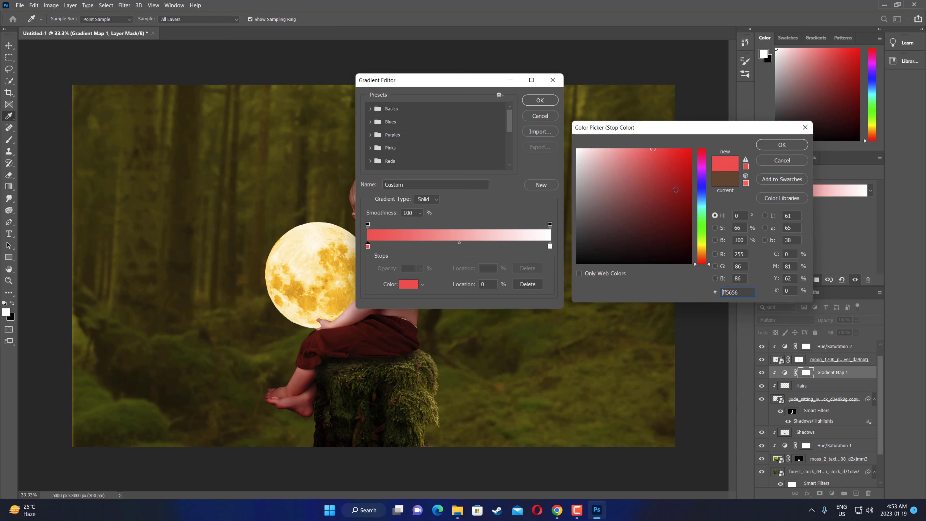
# Step: Set the stop to warm yellow ffe35e (saturation 63, hue 47) and apply the gradient
pyautogui.click(735, 229)
pyautogui.write('63')
pyautogui.click(705, 249)
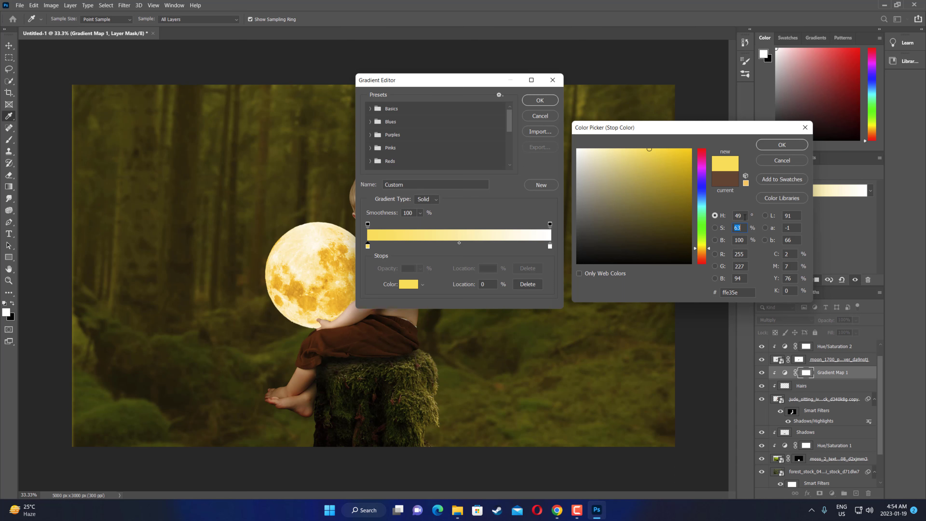
pyautogui.doubleClick(737, 216)
pyautogui.write('47')
pyautogui.click(782, 145)
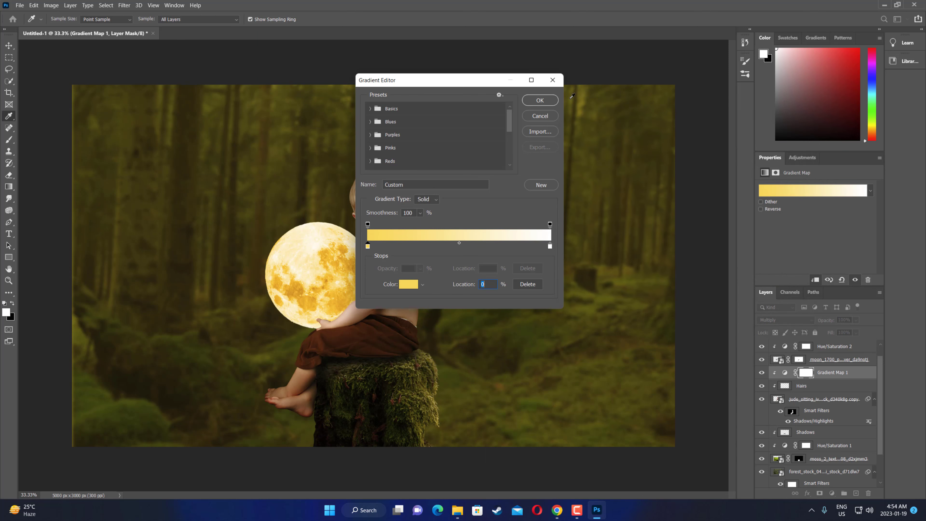
pyautogui.click(539, 100)
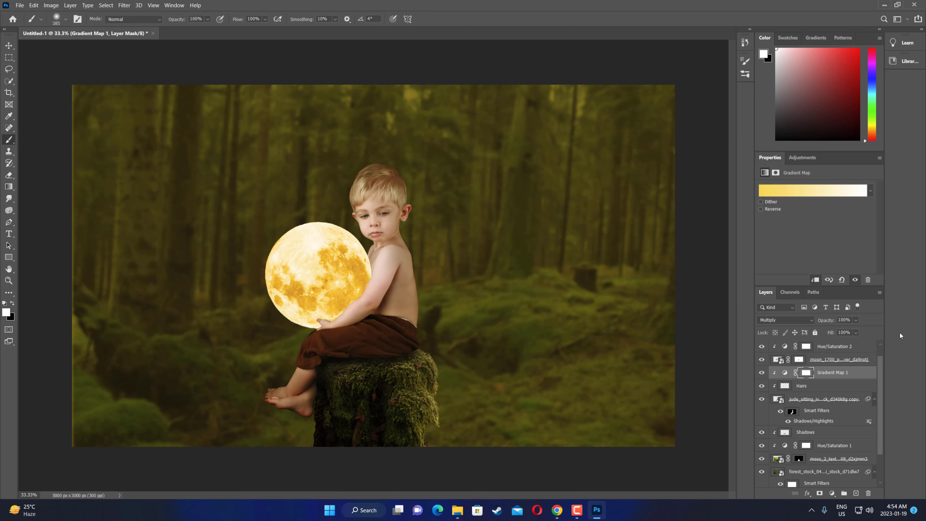
# Step: Toggle the gradient map to compare, then bring up its Blending Options
pyautogui.click(761, 372)
pyautogui.click(761, 372)
pyautogui.click(761, 372)
pyautogui.hotkey('ctrl', '2')
pyautogui.rightClick(835, 372)
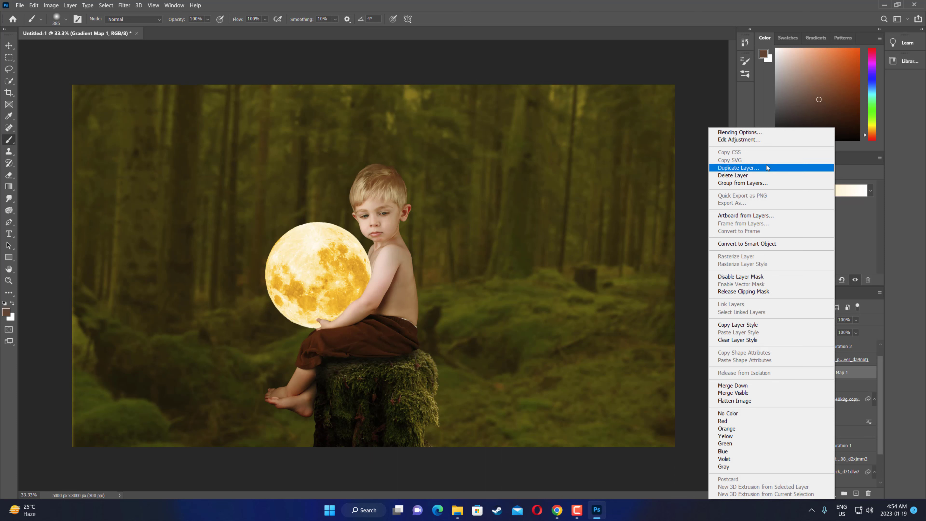
pyautogui.click(758, 132)
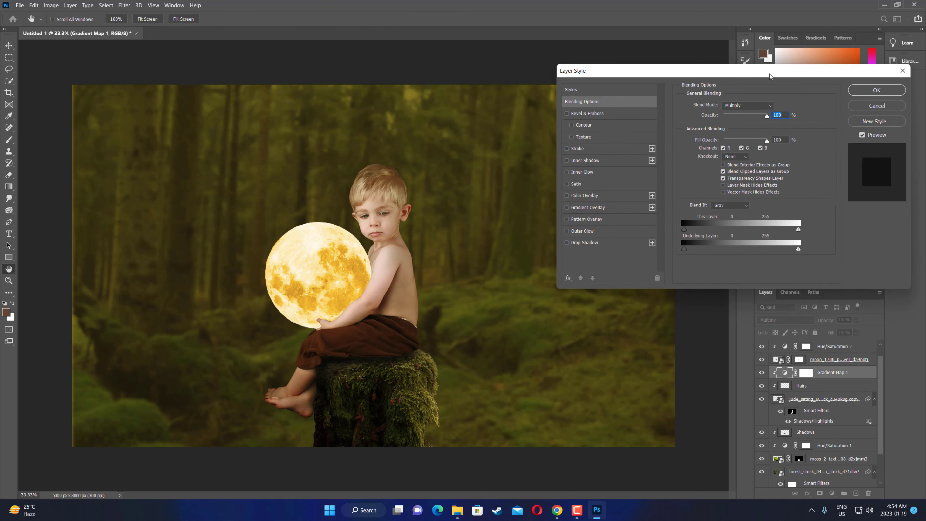
# Step: Split the black Blend If handles for This Layer and Underlying Layer, and confirm
pyautogui.moveTo(770, 75); pyautogui.dragTo(661, 51)
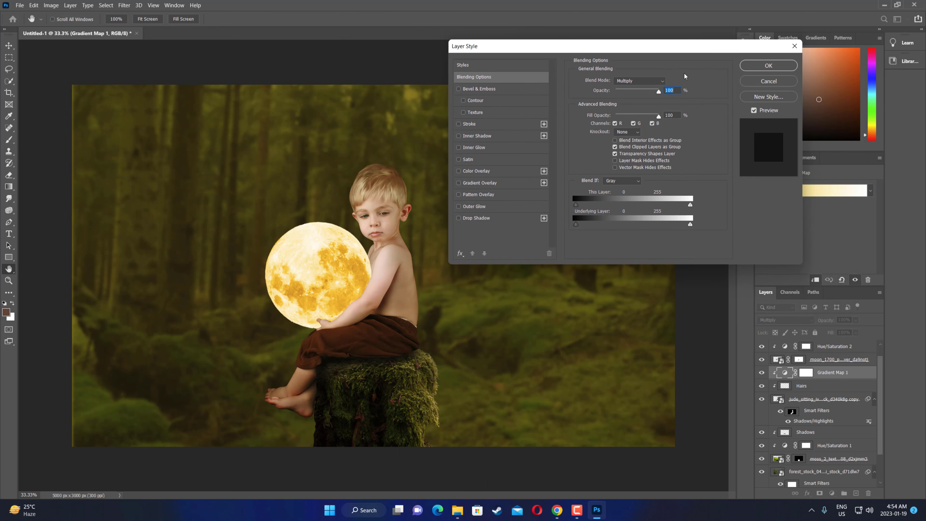
pyautogui.moveTo(686, 46); pyautogui.dragTo(689, 37)
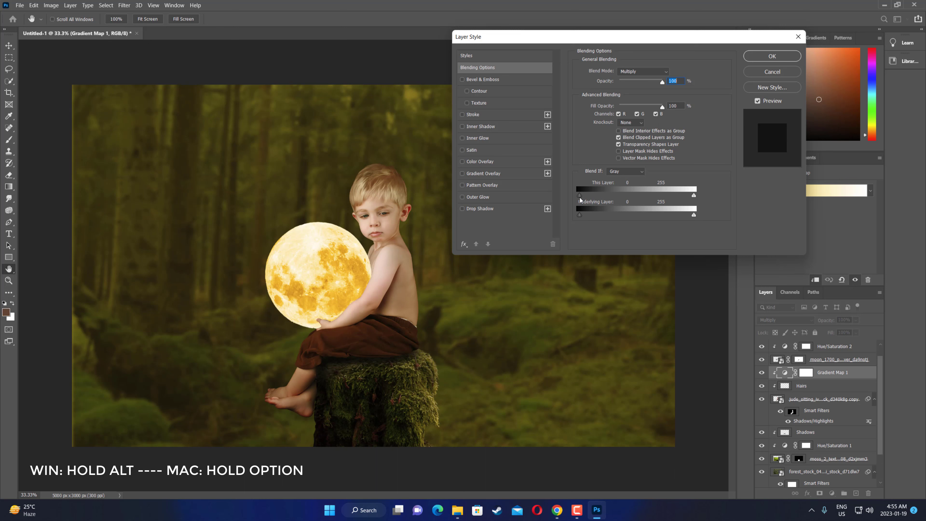
pyautogui.press('alt')
pyautogui.moveTo(581, 197); pyautogui.dragTo(673, 203)
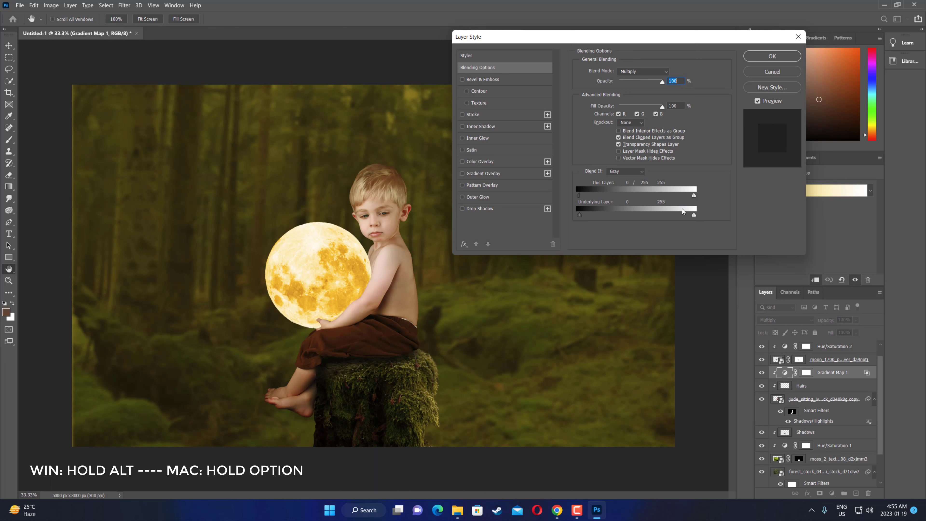
pyautogui.press('alt')
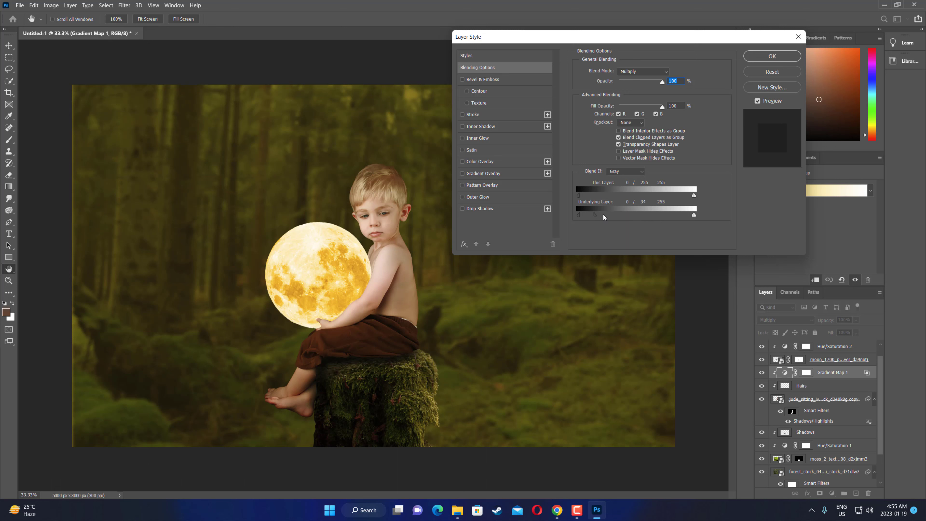
pyautogui.moveTo(660, 222); pyautogui.dragTo(710, 224)
pyautogui.press('alt')
pyautogui.click(755, 58)
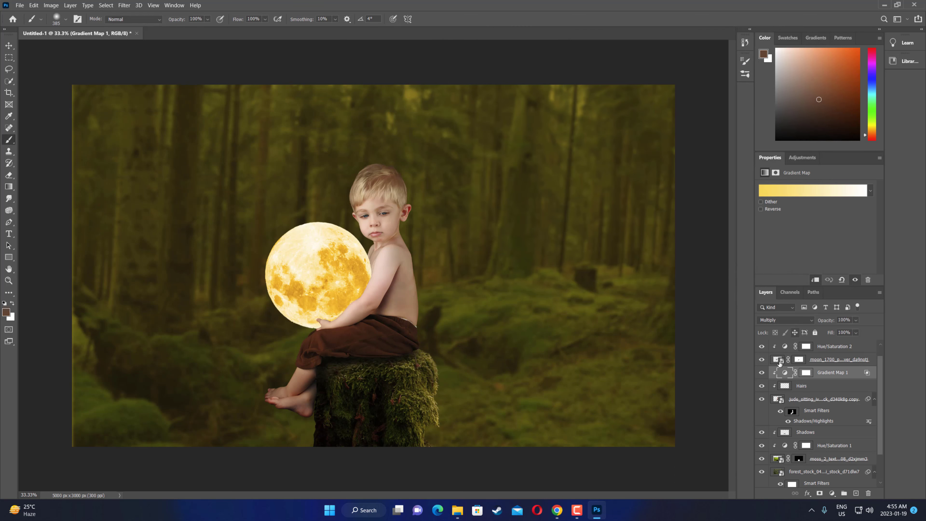
# Step: Toggle Gradient Map 1's visibility to compare the boy with and without it
pyautogui.click(762, 372)
pyautogui.click(762, 373)
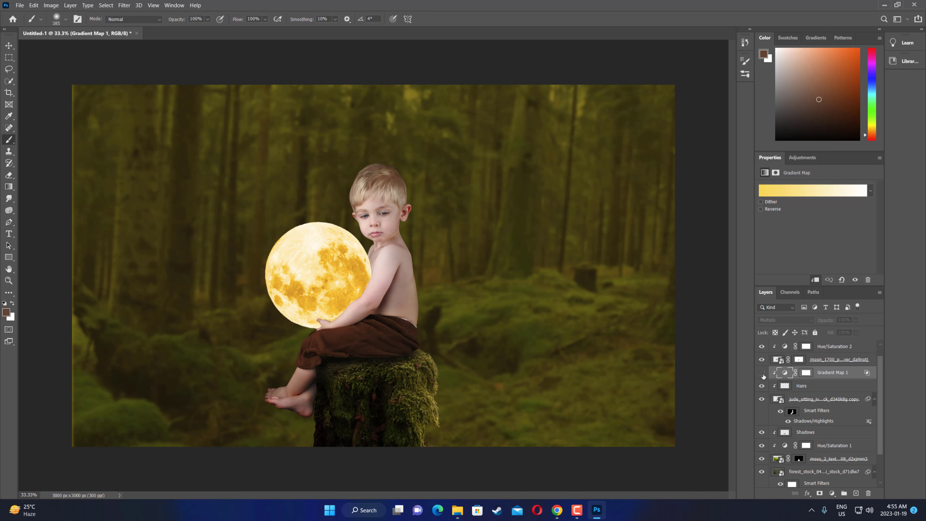
pyautogui.click(761, 372)
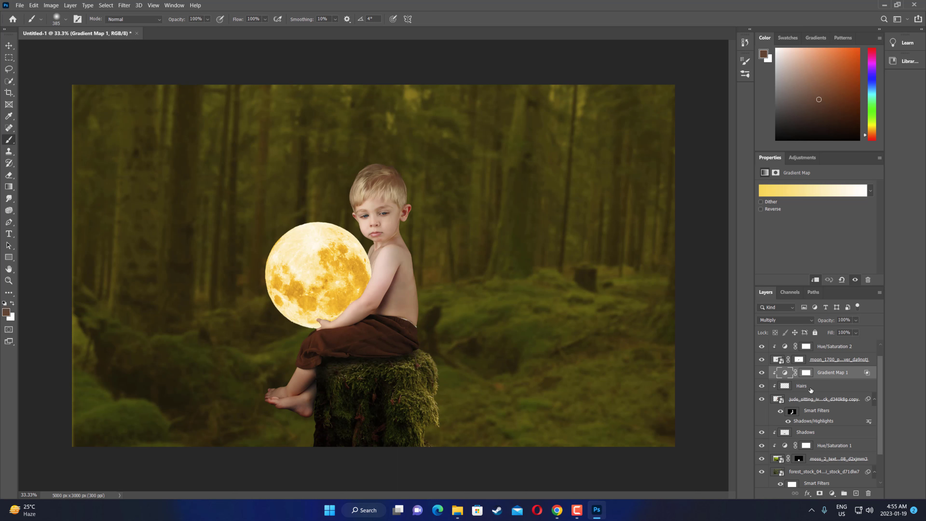
# Step: Duplicate Gradient Map 1 and clip the copy to the boy layer as well
pyautogui.hotkey('ctrl', 'j')
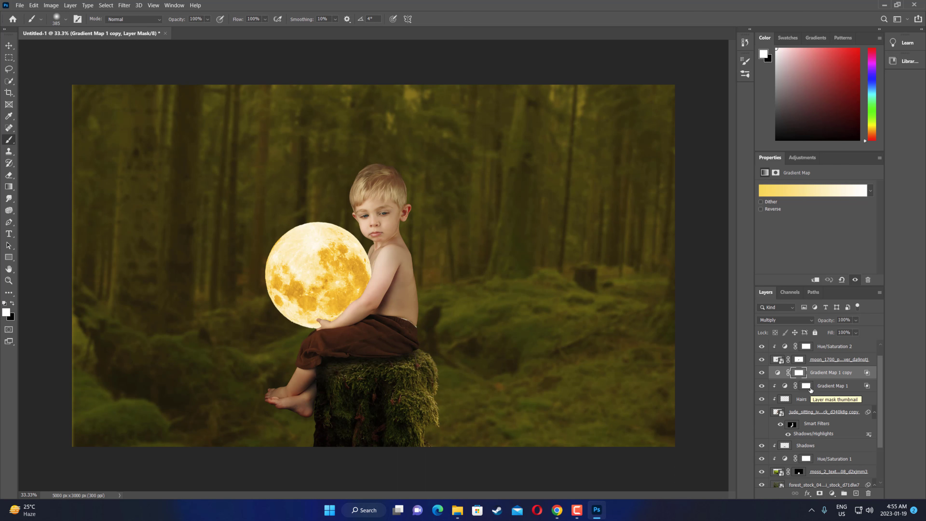
pyautogui.rightClick(843, 373)
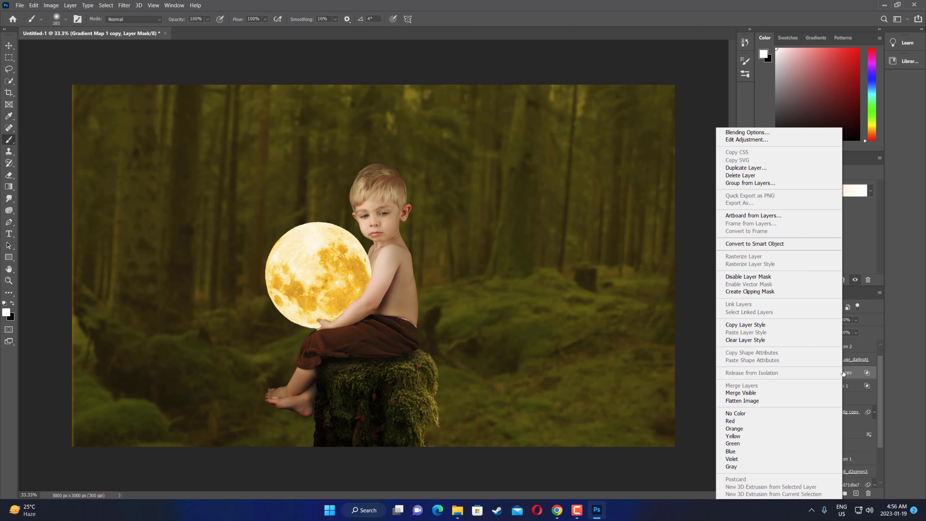
pyautogui.click(763, 292)
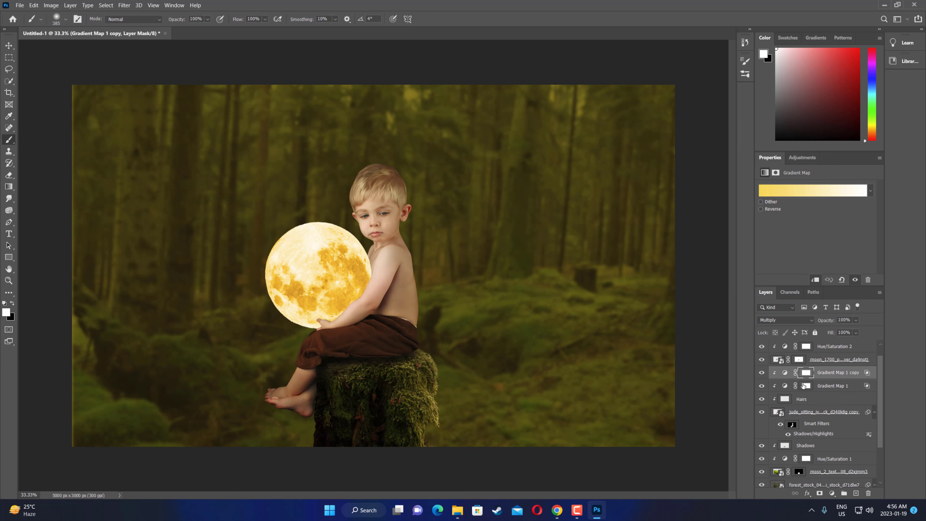
pyautogui.click(834, 375)
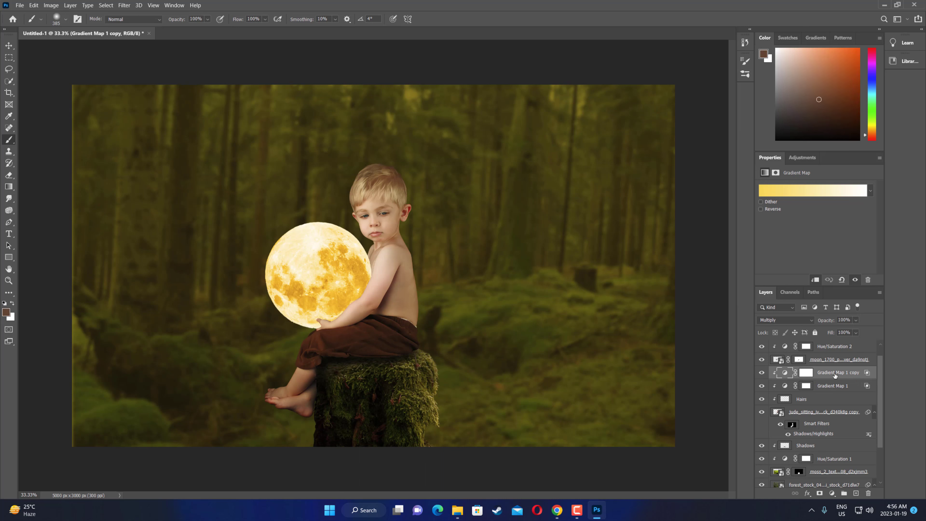
pyautogui.click(832, 493)
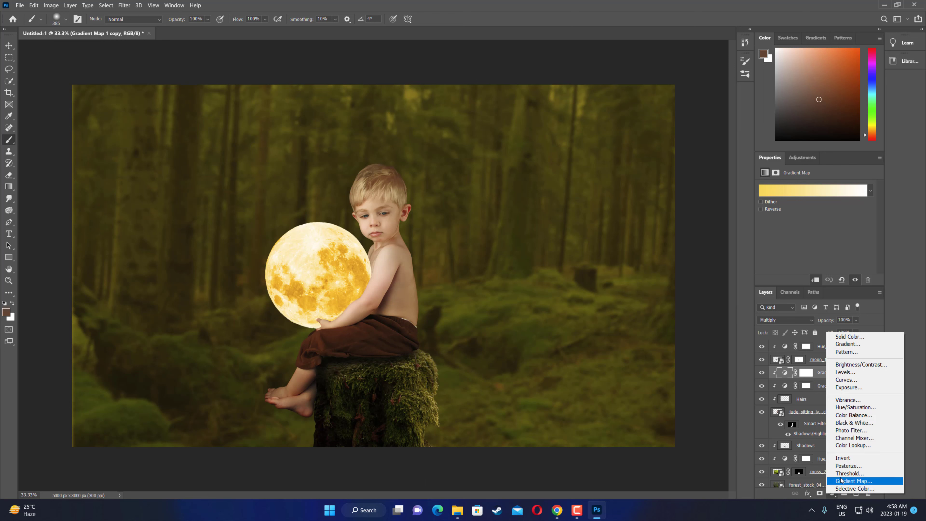
# Step: Add a clipped Color Balance layer with midtones Red +10, Green +10, Blue -10
pyautogui.click(856, 415)
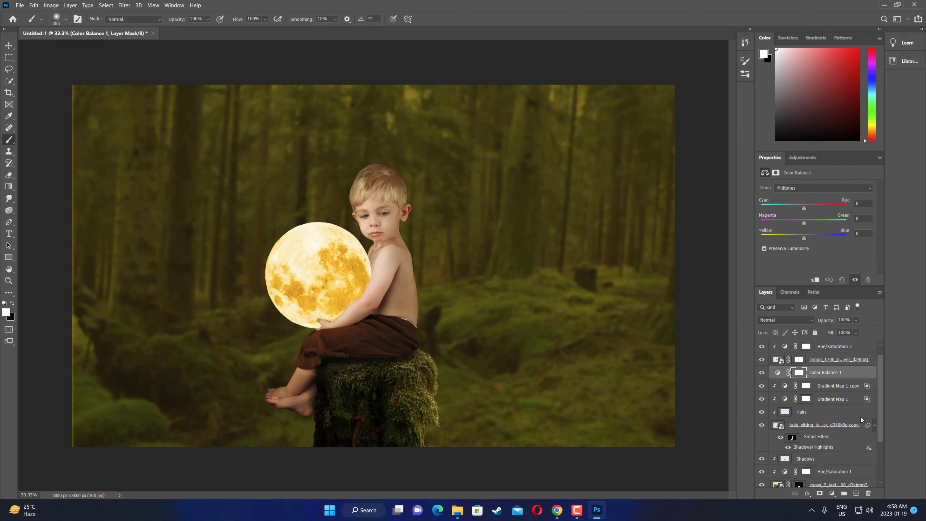
pyautogui.click(815, 281)
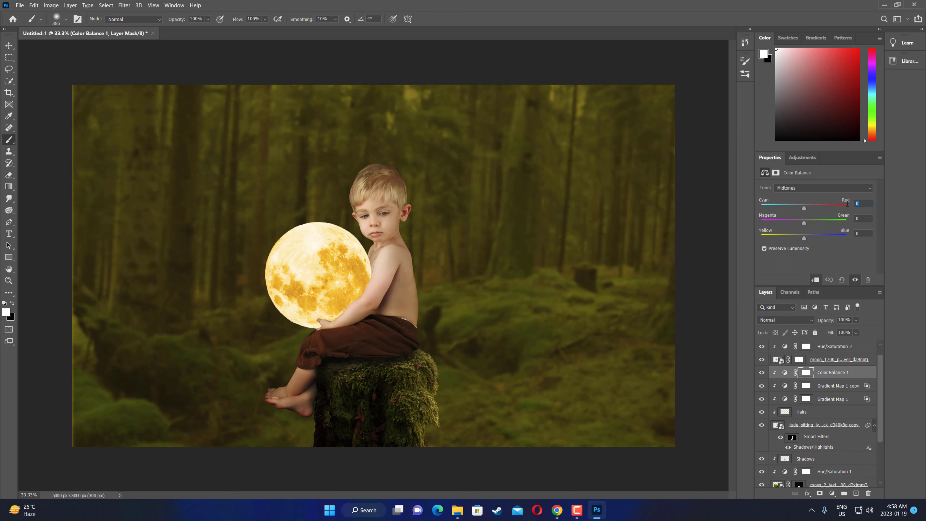
pyautogui.write('10')
pyautogui.click(857, 218)
pyautogui.write('10')
pyautogui.moveTo(805, 237); pyautogui.dragTo(799, 238)
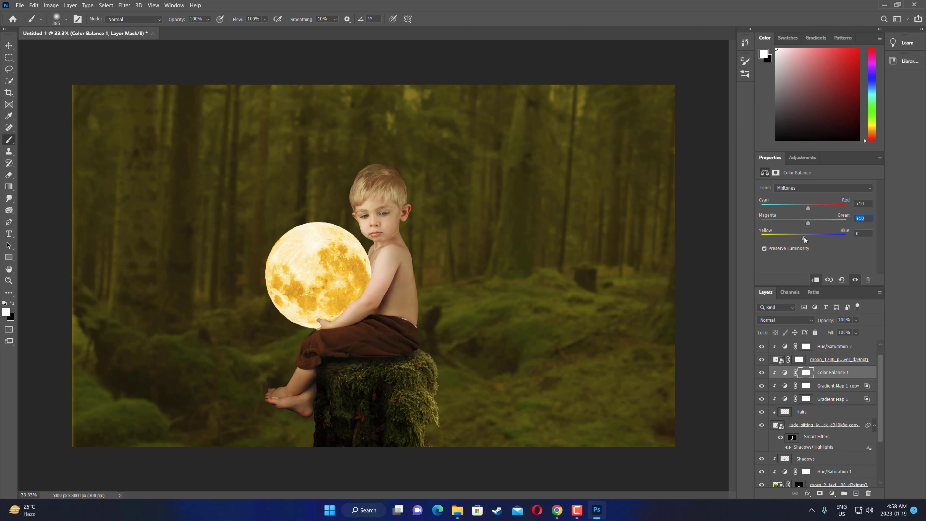
pyautogui.click(865, 234)
pyautogui.press('BackSpace')
pyautogui.write('0')
# Step: Hide Color Balance 1 to compare the boy without its midtone warming
pyautogui.hotkey('alt', 'Tab')
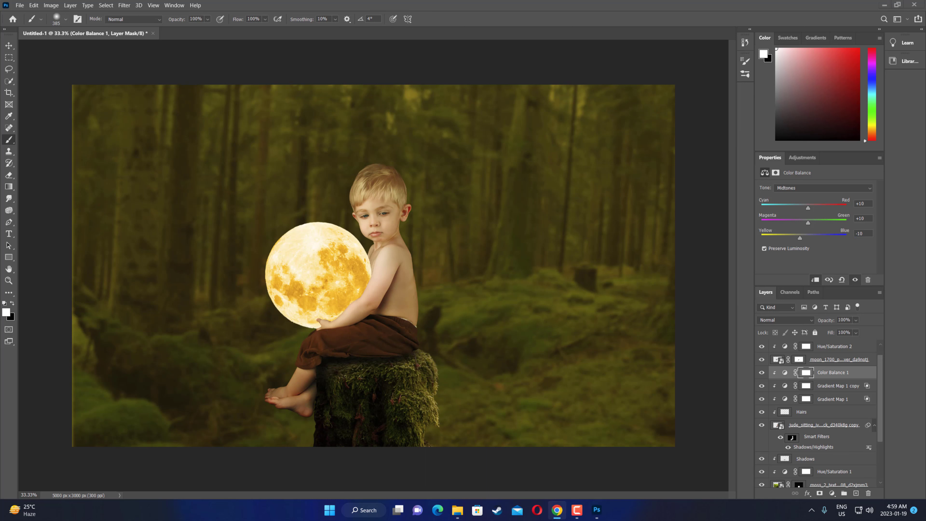
pyautogui.hotkey('alt', 'Tab')
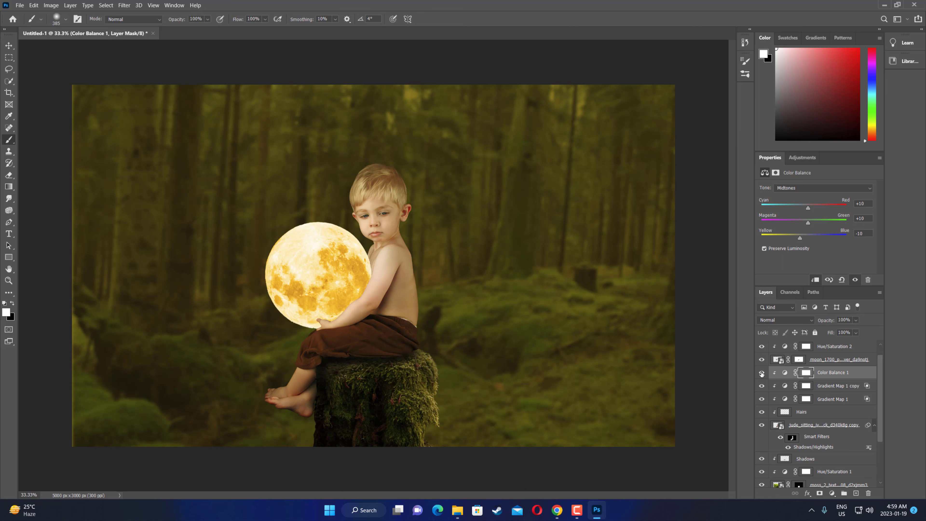
pyautogui.click(761, 372)
pyautogui.click(813, 186)
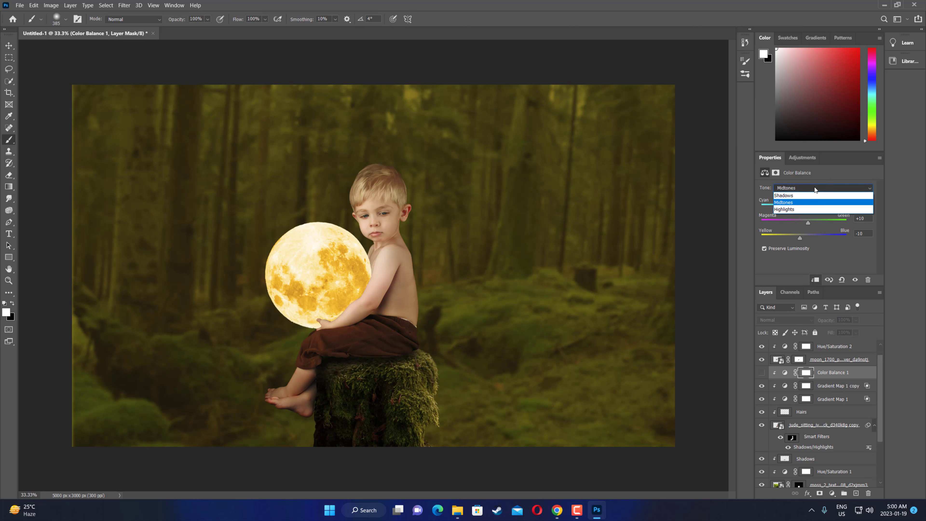
# Step: Set Color Balance highlights to Cyan–Red -10, Magenta–Green +6 and Yellow–Blue -20
pyautogui.click(795, 210)
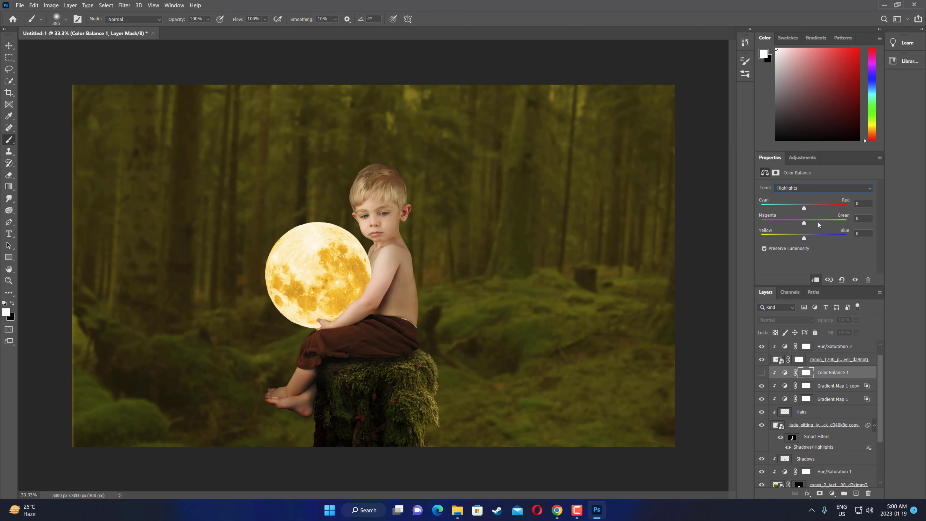
pyautogui.click(859, 206)
pyautogui.write('12')
pyautogui.press('BackSpace')
pyautogui.write('0')
pyautogui.moveTo(804, 223); pyautogui.dragTo(805, 224)
pyautogui.moveTo(814, 224)
pyautogui.mouseDown()
pyautogui.moveTo(812, 235)
pyautogui.moveTo(815, 224)
pyautogui.moveTo(807, 224)
pyautogui.mouseUp()
pyautogui.moveTo(804, 238); pyautogui.dragTo(803, 238)
pyautogui.click(816, 187)
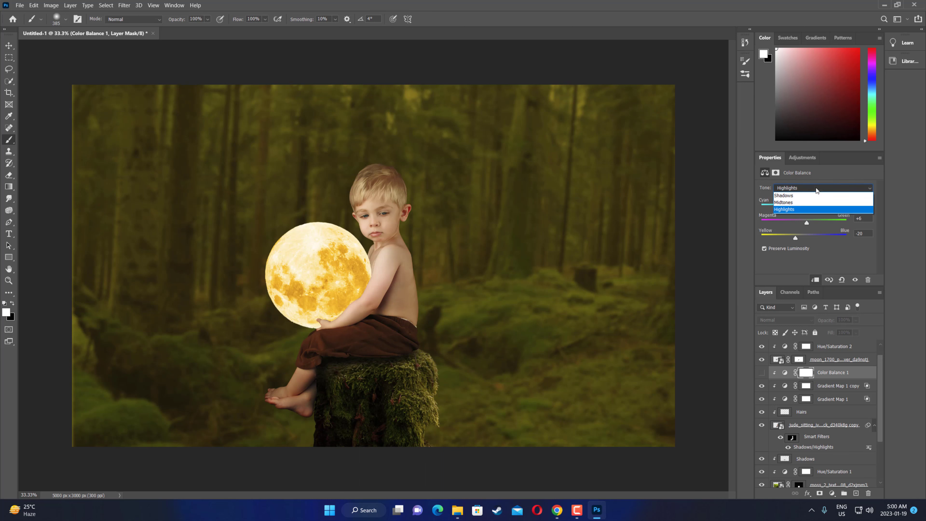
# Step: Push the Color Balance shadows toward blue and select the adjustment's layer mask
pyautogui.click(801, 196)
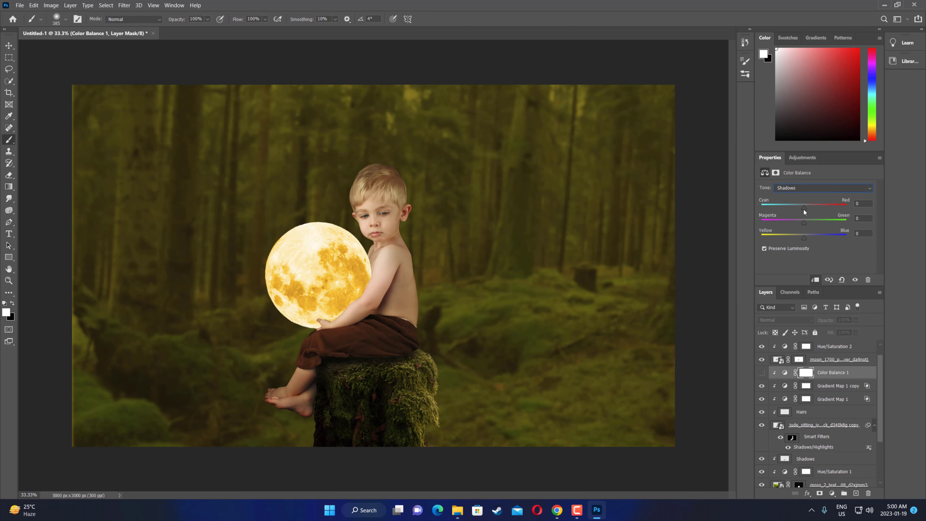
pyautogui.moveTo(804, 238); pyautogui.dragTo(814, 240)
pyautogui.click(804, 374)
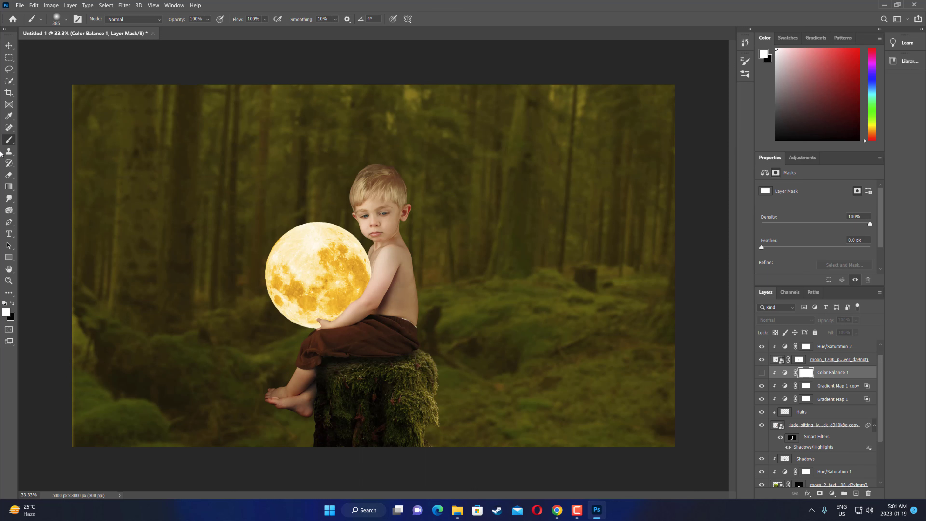
# Step: Set up a black 450 px brush at 33% opacity with Color Balance 1 visible
pyautogui.rightClick(8, 139)
pyautogui.click(36, 140)
pyautogui.press('3')
pyautogui.press('3')
pyautogui.click(12, 303)
pyautogui.click(761, 372)
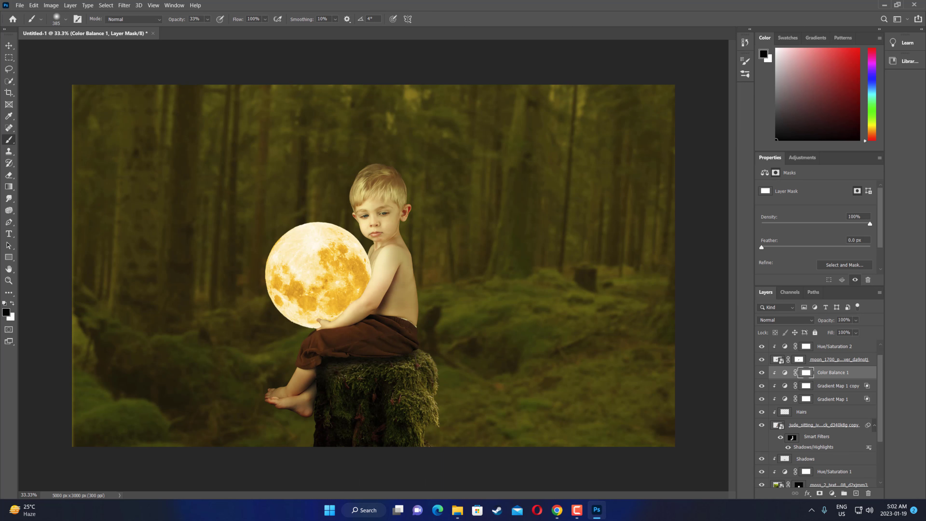
pyautogui.hotkey('alt', 'Tab')
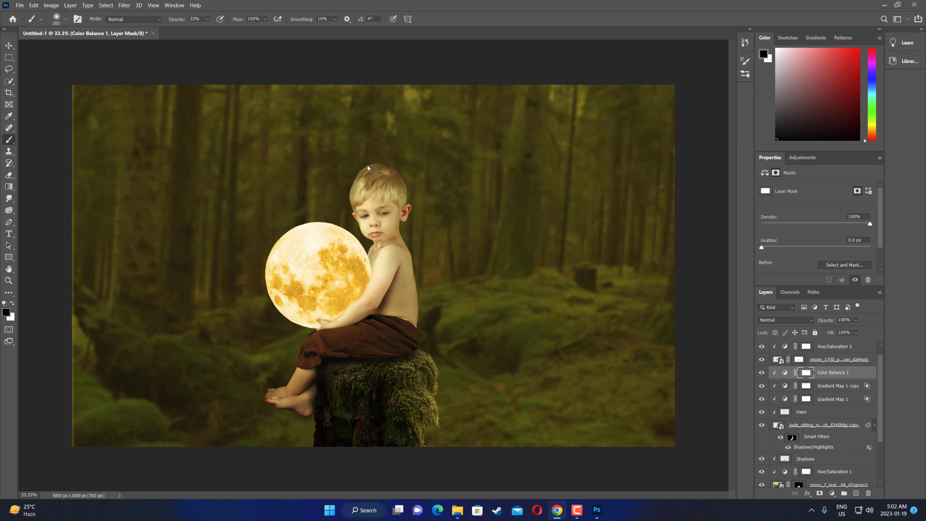
pyautogui.hotkey('alt', 'Tab')
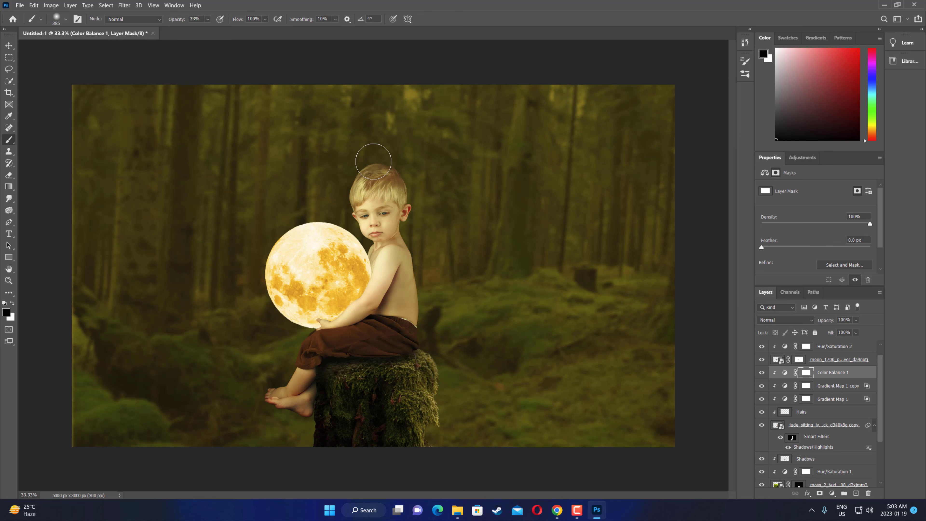
pyautogui.rightClick(374, 161)
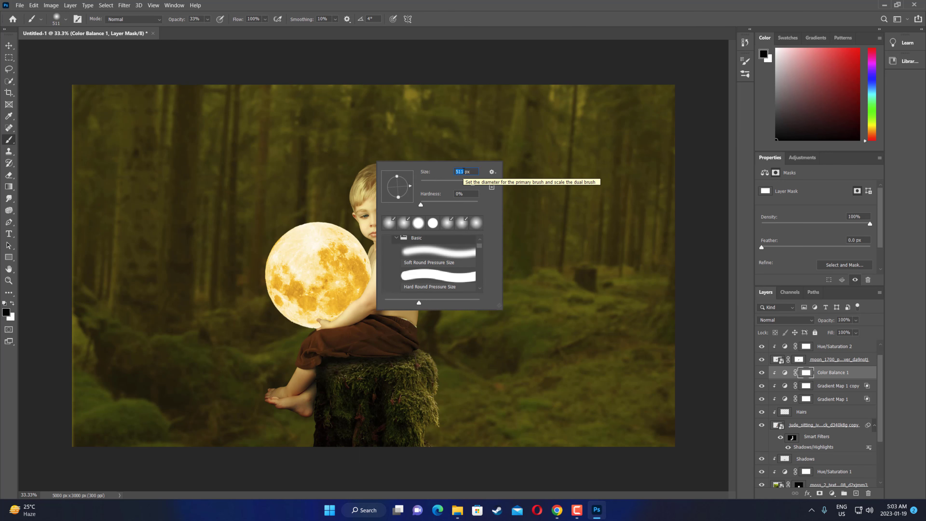
pyautogui.write('450')
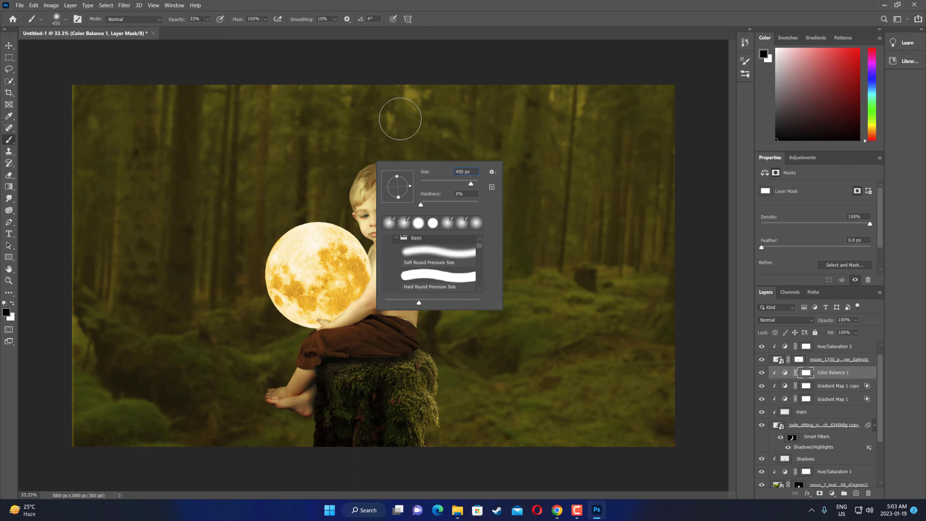
pyautogui.press('Return')
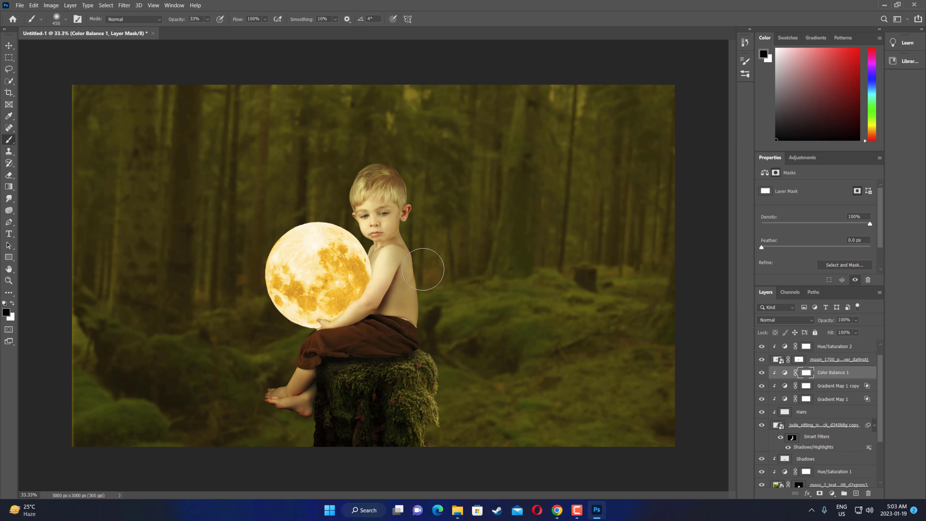
# Step: Paint Color Balance 1's mask off the boy and stump, toggling the layer to compare
pyautogui.moveTo(421, 243)
pyautogui.mouseDown()
pyautogui.moveTo(409, 358)
pyautogui.moveTo(320, 401)
pyautogui.mouseUp()
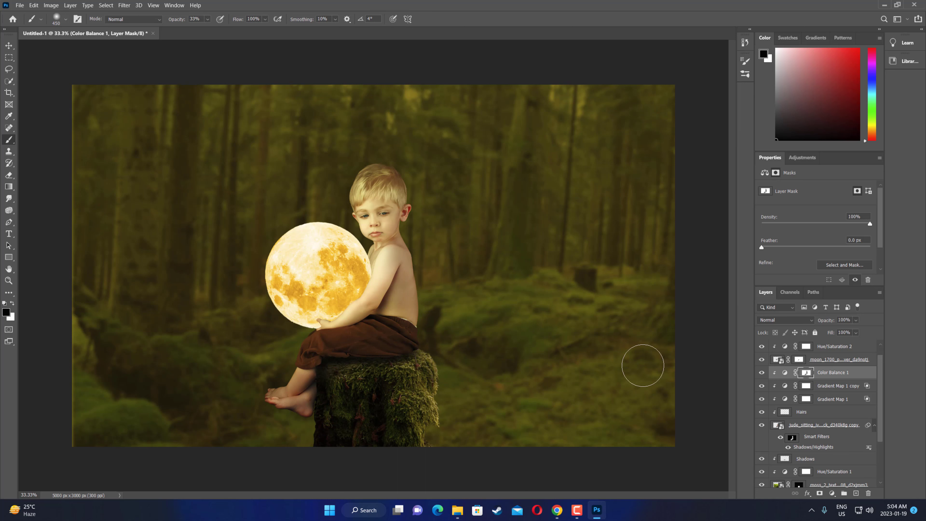
pyautogui.click(761, 372)
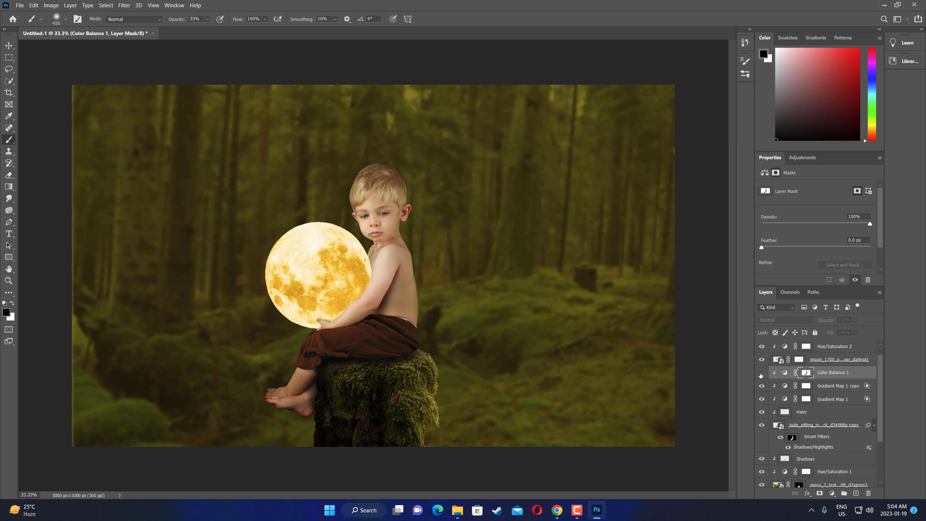
pyautogui.click(761, 372)
pyautogui.click(761, 372)
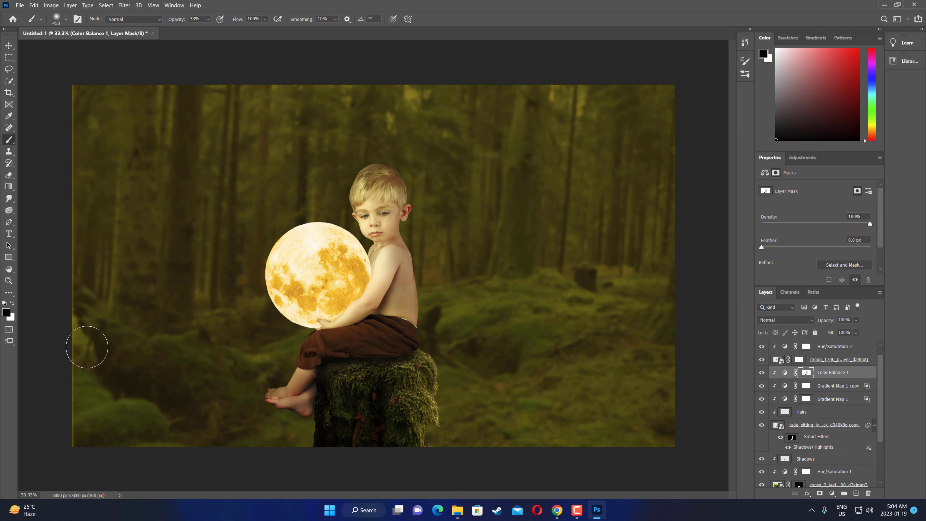
pyautogui.click(12, 303)
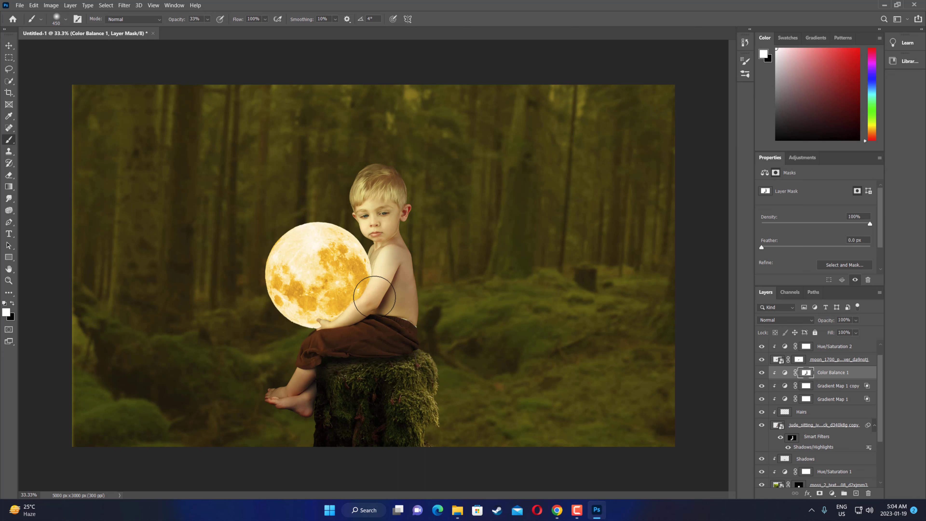
pyautogui.click(828, 376)
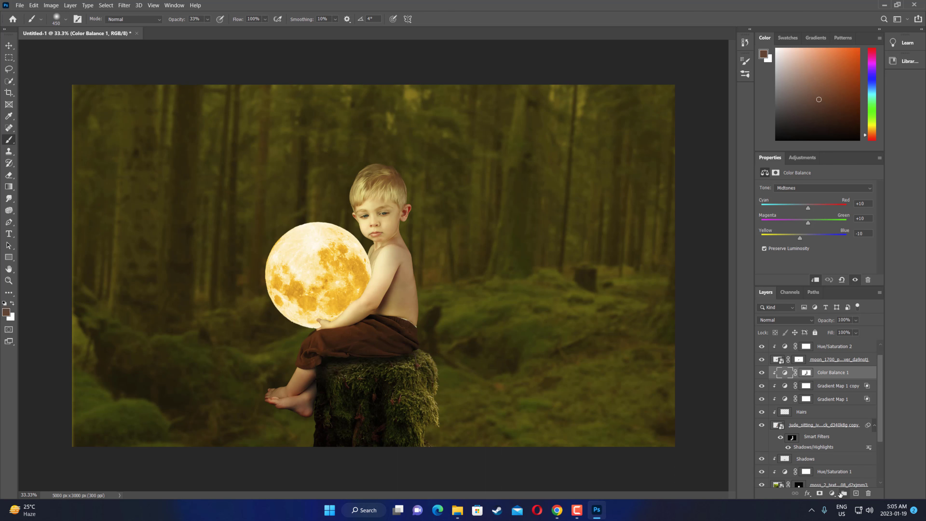
# Step: Add a clipped Levels 1 adjustment with its white output level set to 178
pyautogui.click(833, 494)
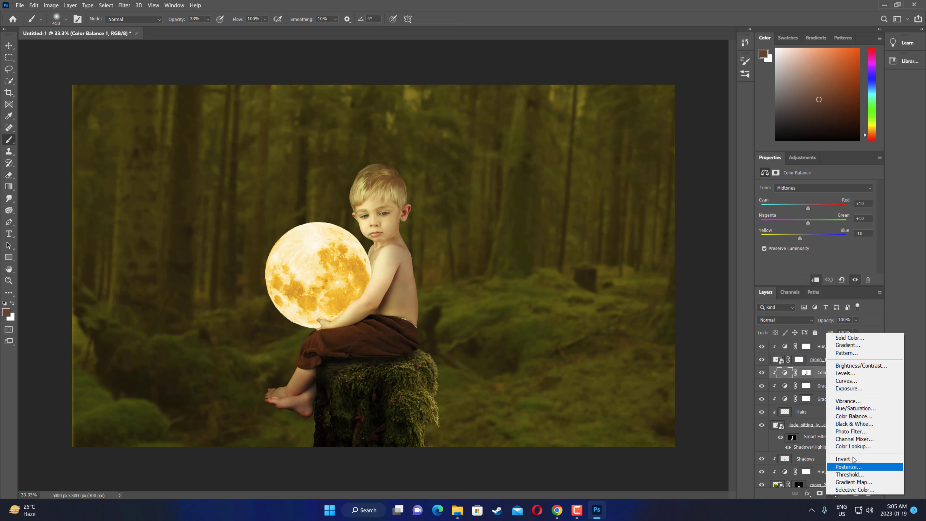
pyautogui.click(845, 373)
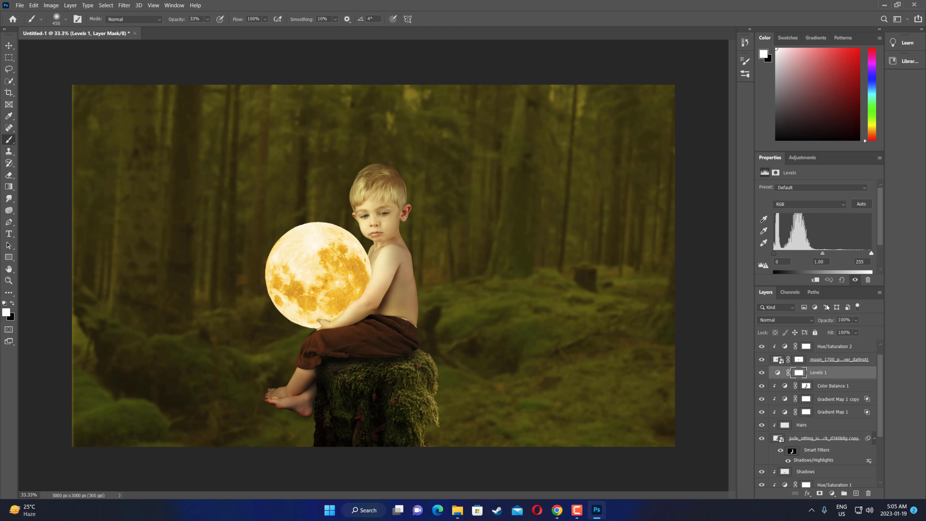
pyautogui.click(816, 280)
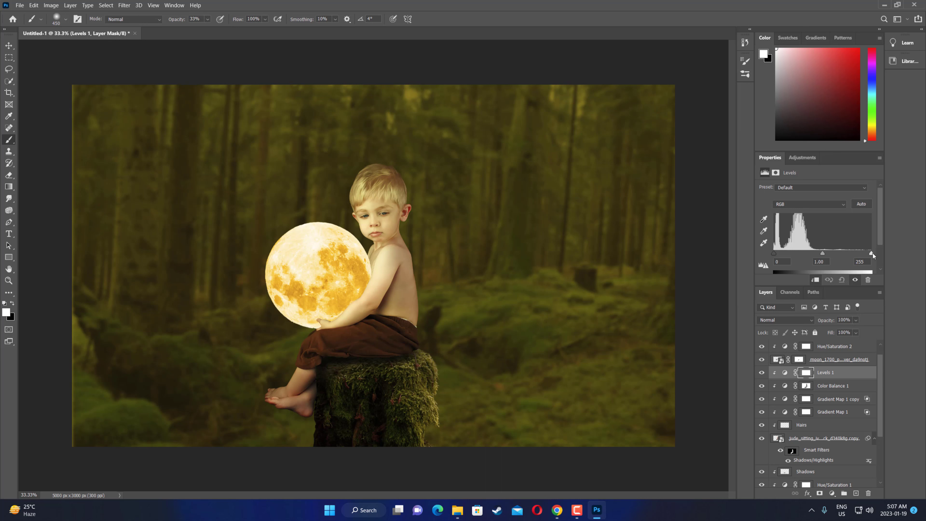
pyautogui.scroll(-2, 872, 253)
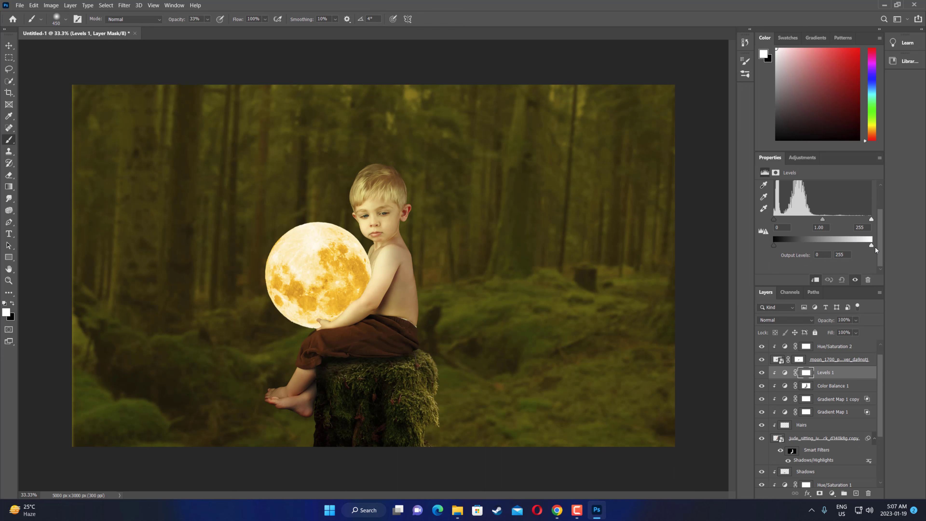
pyautogui.moveTo(871, 245); pyautogui.dragTo(856, 245)
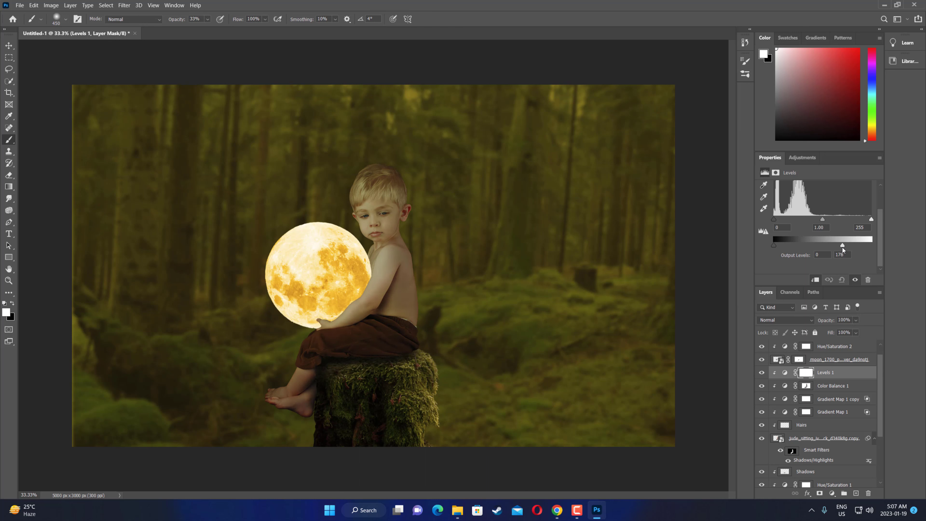
pyautogui.moveTo(842, 249); pyautogui.dragTo(841, 250)
pyautogui.moveTo(841, 249); pyautogui.dragTo(840, 251)
pyautogui.moveTo(840, 246); pyautogui.dragTo(841, 248)
# Step: Target the Levels 1 mask, choose the standard Brush Tool and make black the foreground
pyautogui.click(806, 372)
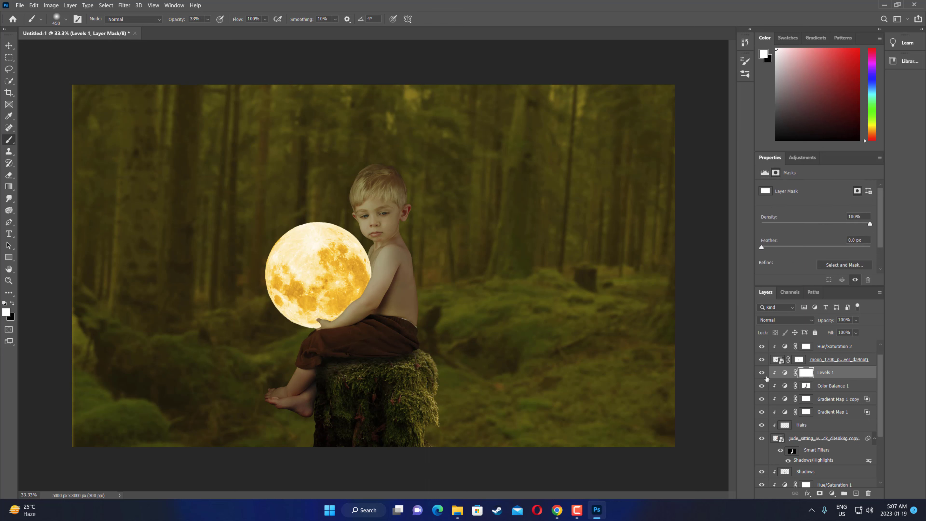
pyautogui.click(762, 373)
pyautogui.rightClick(11, 142)
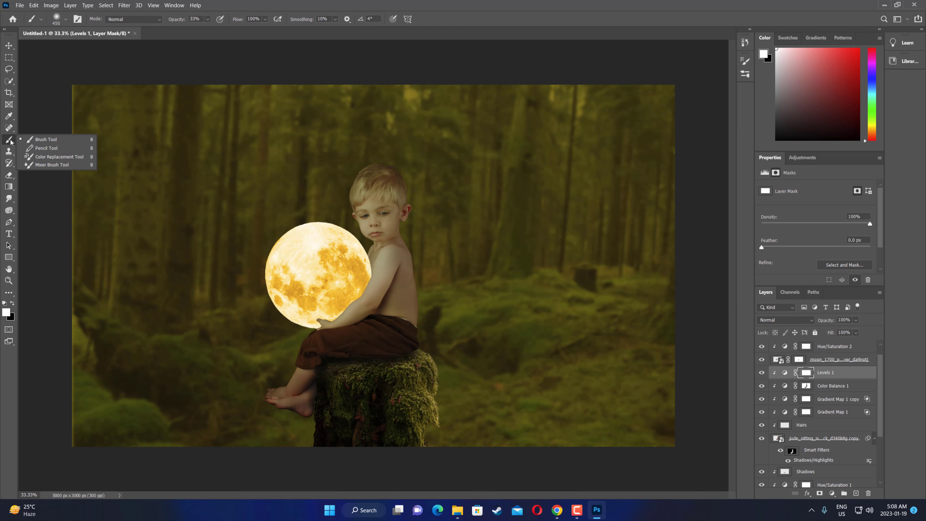
pyautogui.click(45, 140)
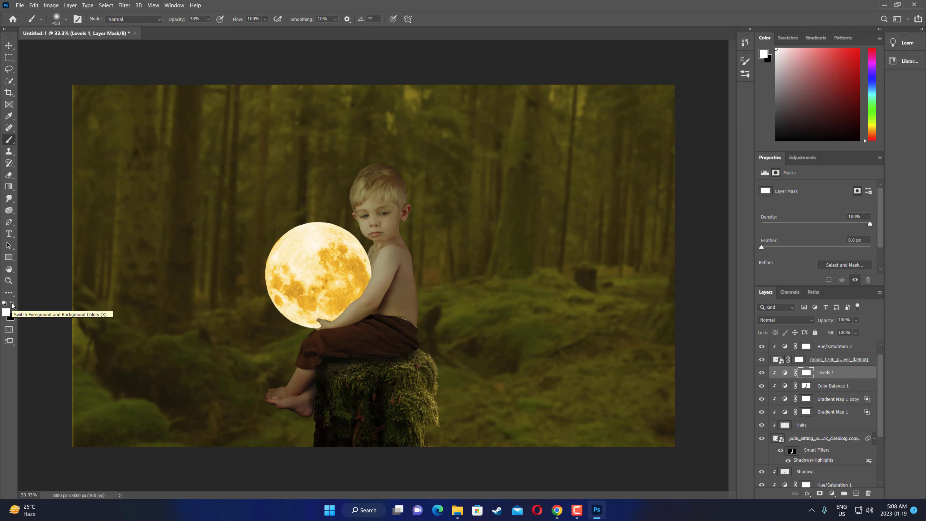
pyautogui.click(12, 304)
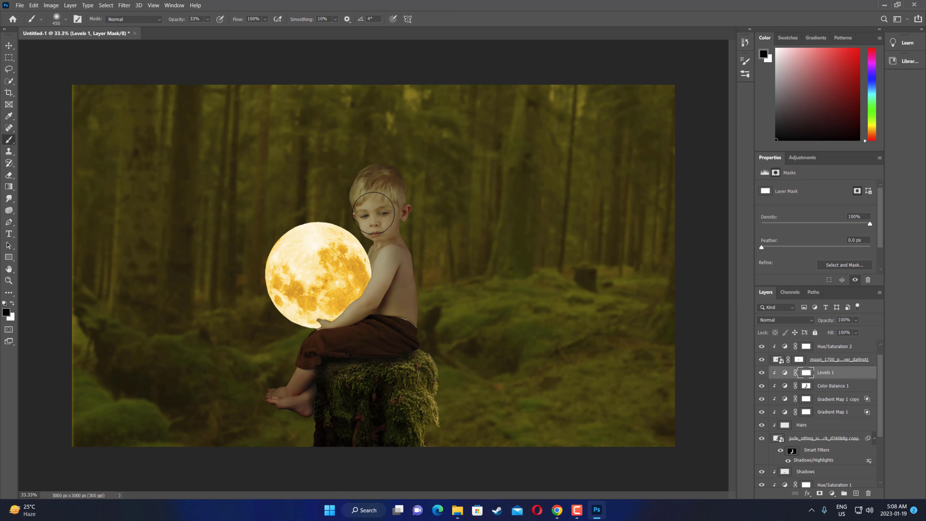
# Step: Paint the Levels 1 mask over the boy's face, hair and the moon's lower edge, comparing with it hidden
pyautogui.moveTo(372, 209)
pyautogui.mouseDown()
pyautogui.moveTo(376, 221)
pyautogui.moveTo(361, 195)
pyautogui.moveTo(369, 227)
pyautogui.moveTo(366, 217)
pyautogui.mouseUp()
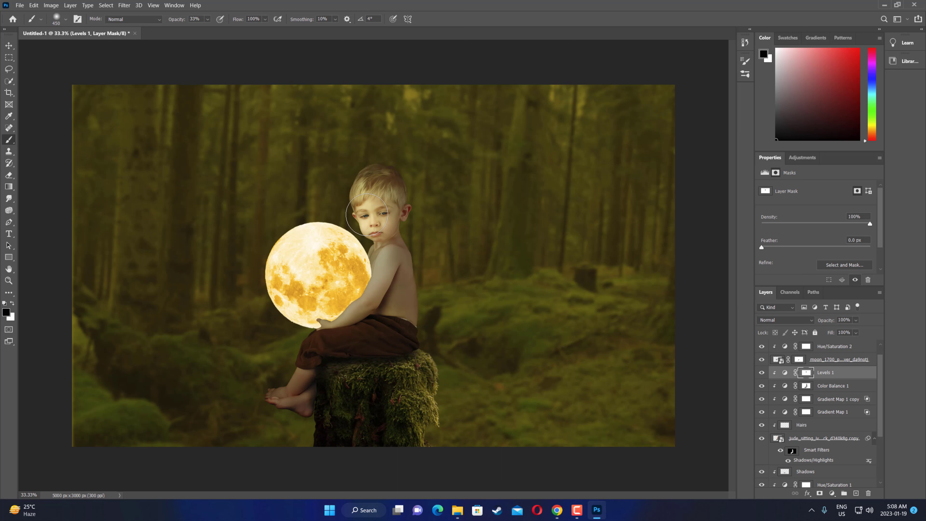
pyautogui.moveTo(367, 214)
pyautogui.mouseDown()
pyautogui.moveTo(368, 192)
pyautogui.moveTo(361, 275)
pyautogui.moveTo(373, 237)
pyautogui.moveTo(326, 301)
pyautogui.moveTo(373, 213)
pyautogui.mouseUp()
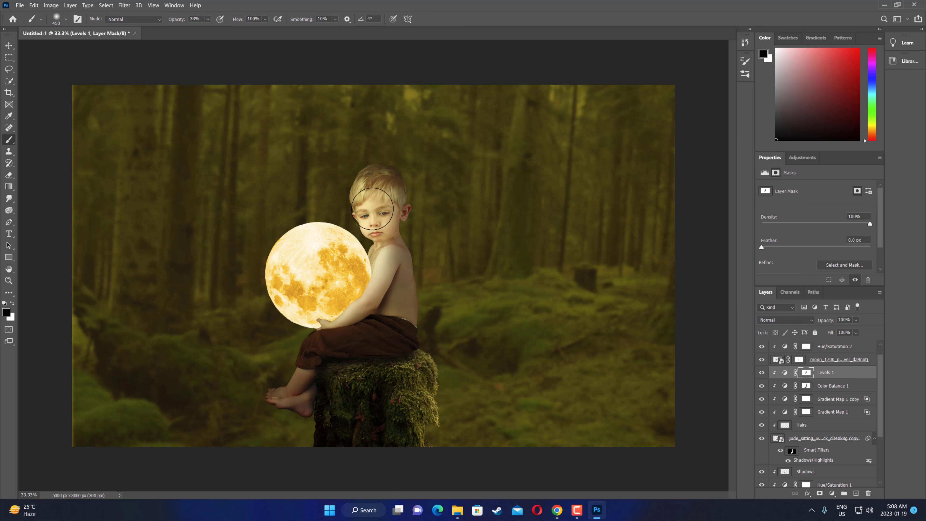
pyautogui.moveTo(370, 262)
pyautogui.mouseDown()
pyautogui.moveTo(335, 307)
pyautogui.moveTo(377, 227)
pyautogui.moveTo(372, 184)
pyautogui.mouseUp()
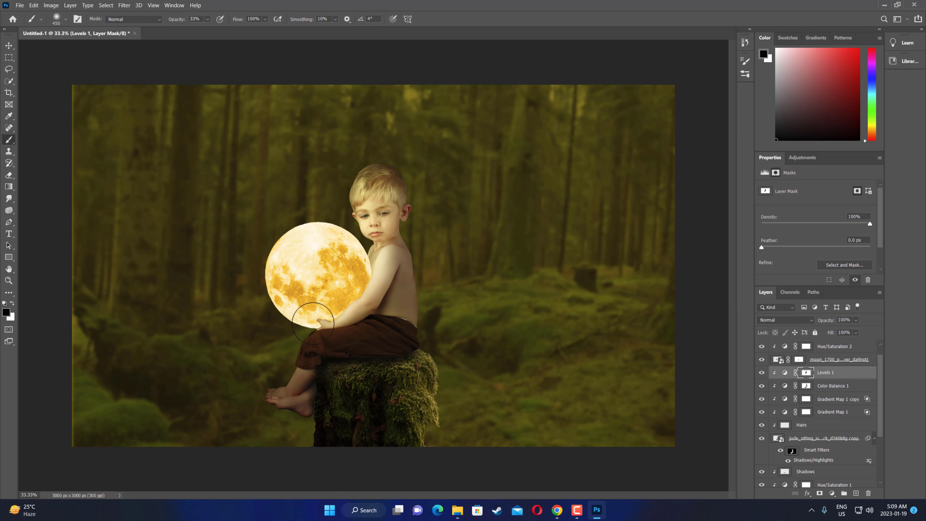
pyautogui.moveTo(300, 336)
pyautogui.mouseDown()
pyautogui.moveTo(319, 319)
pyautogui.moveTo(320, 302)
pyautogui.mouseUp()
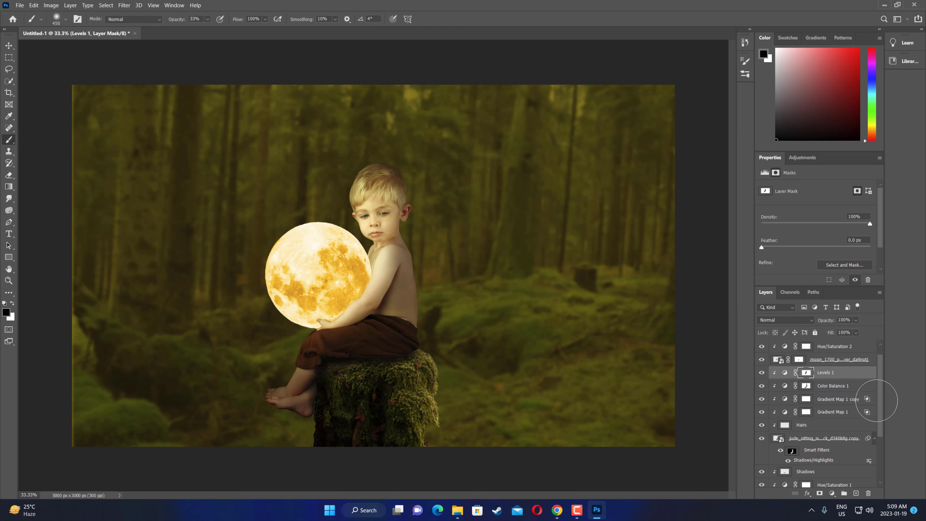
pyautogui.click(762, 373)
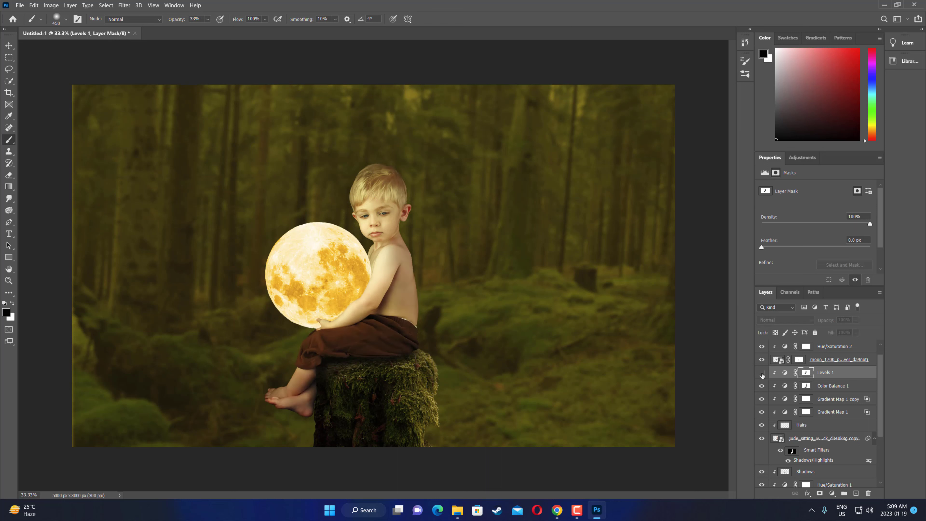
pyautogui.click(762, 373)
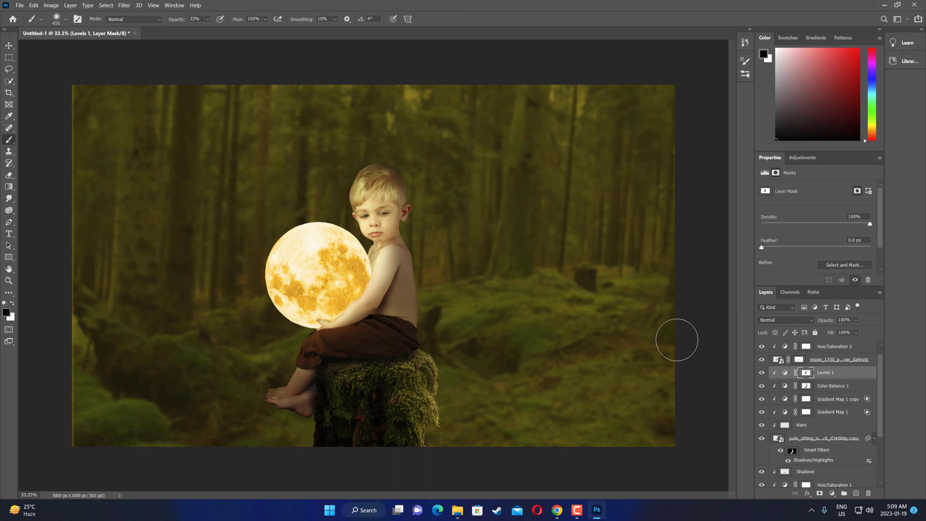
pyautogui.moveTo(371, 224); pyautogui.dragTo(377, 202)
pyautogui.moveTo(377, 201); pyautogui.dragTo(318, 310)
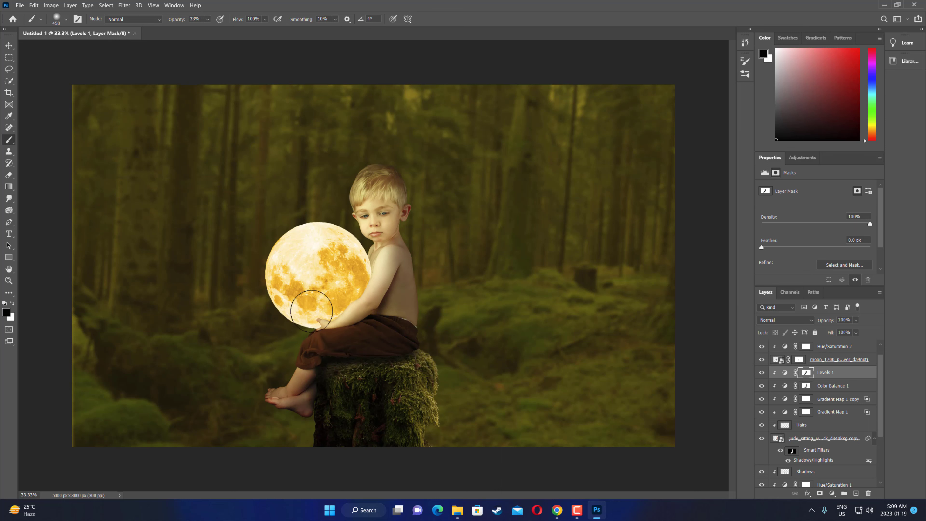
# Step: Zoom in and paint the Levels 1 mask around the boy's feet
pyautogui.hotkey('ctrl', '+')
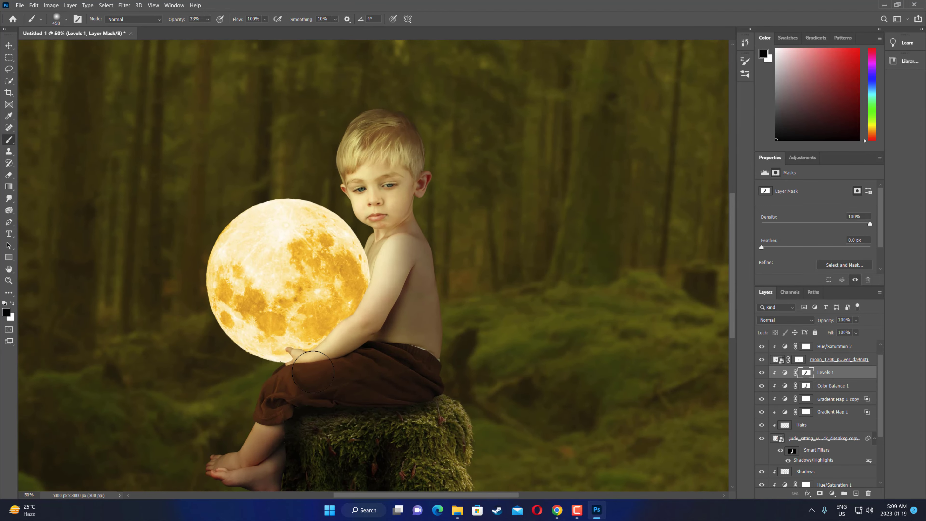
pyautogui.scroll(-5, 268, 269)
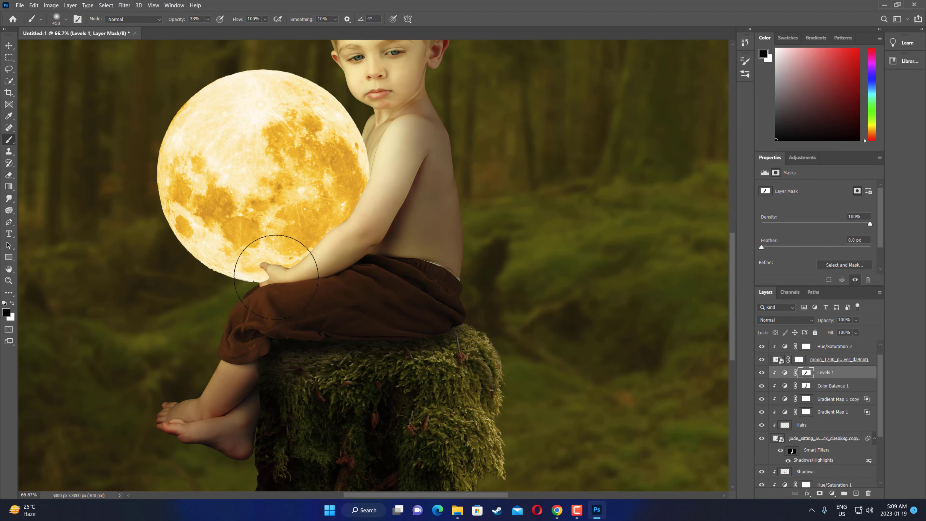
pyautogui.moveTo(204, 337)
pyautogui.mouseDown()
pyautogui.moveTo(197, 359)
pyautogui.moveTo(161, 376)
pyautogui.moveTo(203, 352)
pyautogui.moveTo(176, 372)
pyautogui.moveTo(211, 365)
pyautogui.mouseUp()
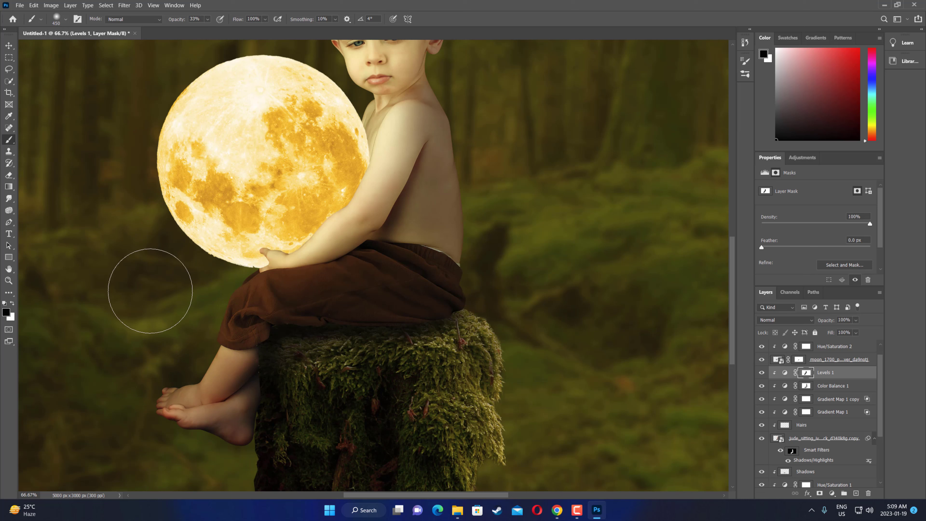
pyautogui.rightClick(150, 291)
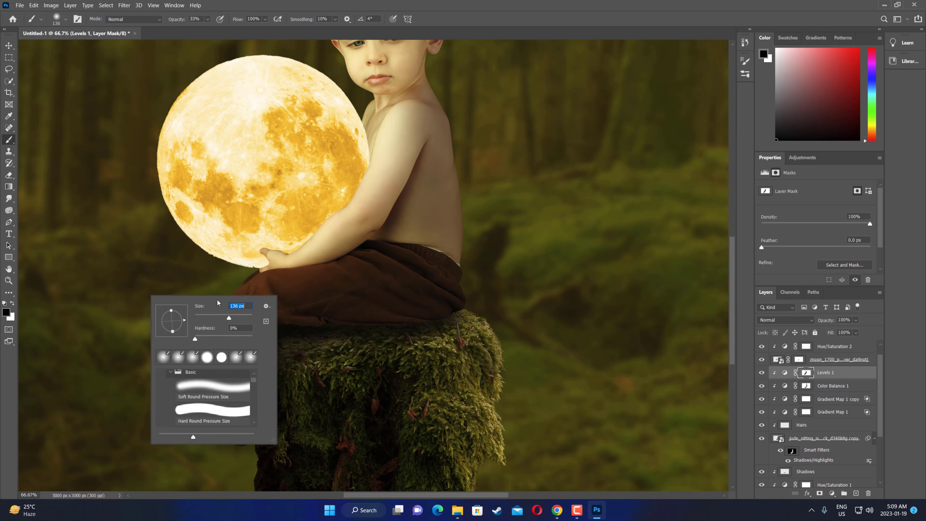
pyautogui.press('Return')
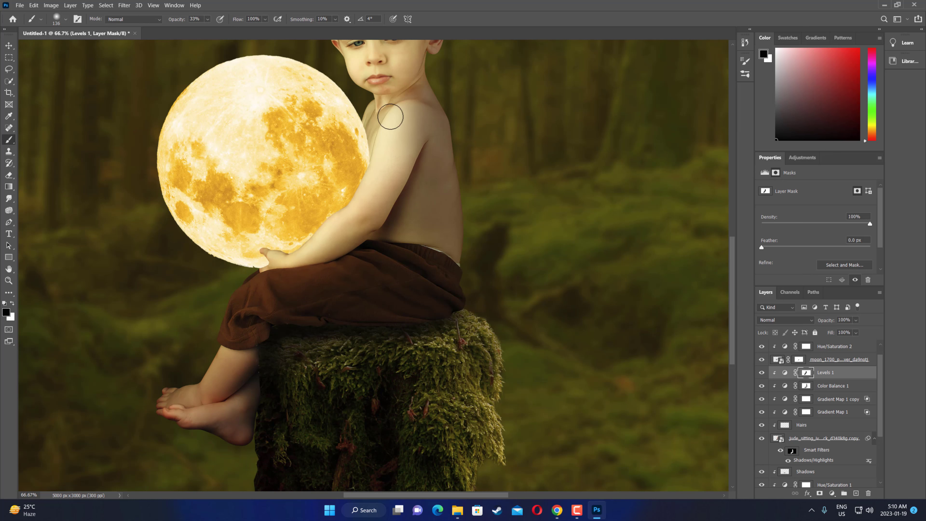
# Step: Enlarge the brush to 448 px and paint the mask over the boy's face and hair
pyautogui.scroll(2, 387, 119)
pyautogui.scroll(3, 382, 120)
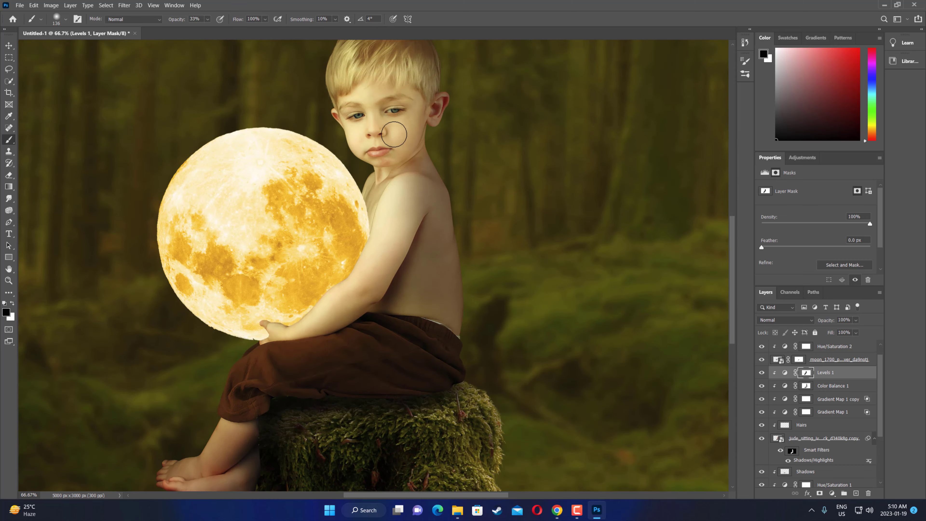
pyautogui.scroll(2, 372, 117)
pyautogui.rightClick(342, 123)
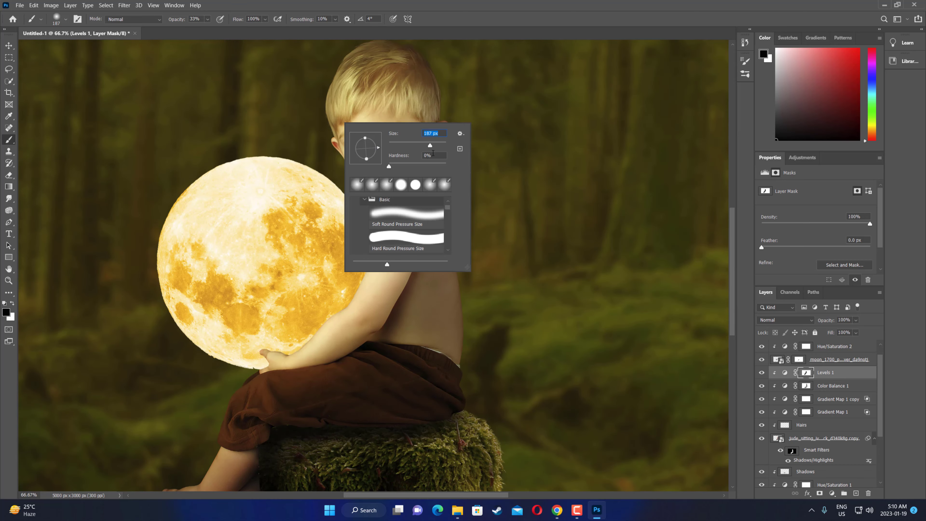
pyautogui.moveTo(440, 146); pyautogui.dragTo(442, 145)
pyautogui.press('Return')
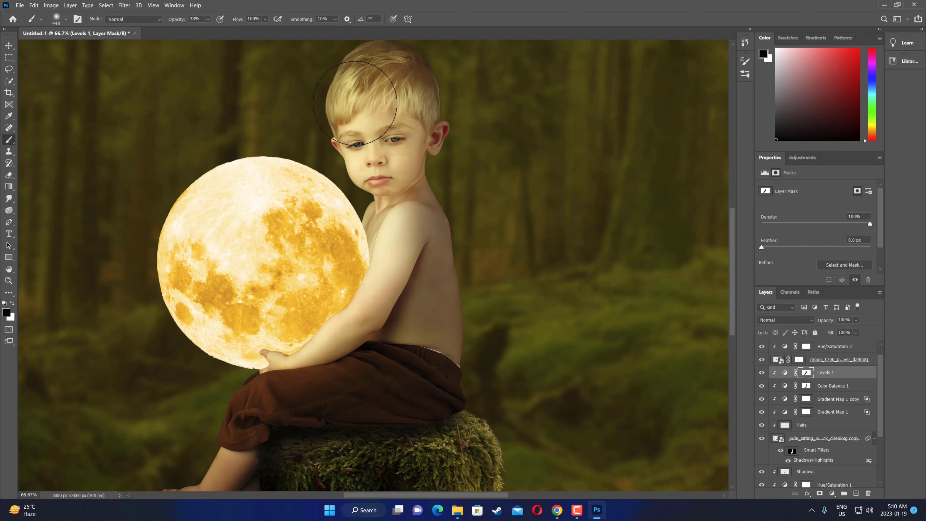
pyautogui.moveTo(358, 128)
pyautogui.mouseDown()
pyautogui.moveTo(374, 169)
pyautogui.moveTo(365, 237)
pyautogui.moveTo(309, 277)
pyautogui.mouseUp()
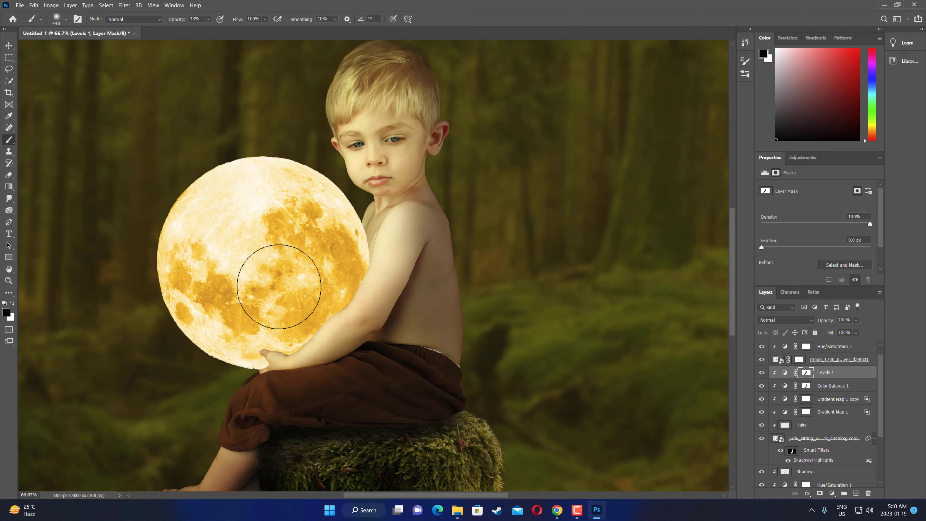
pyautogui.hotkey('ctrl', '-')
pyautogui.hotkey('ctrl', '-')
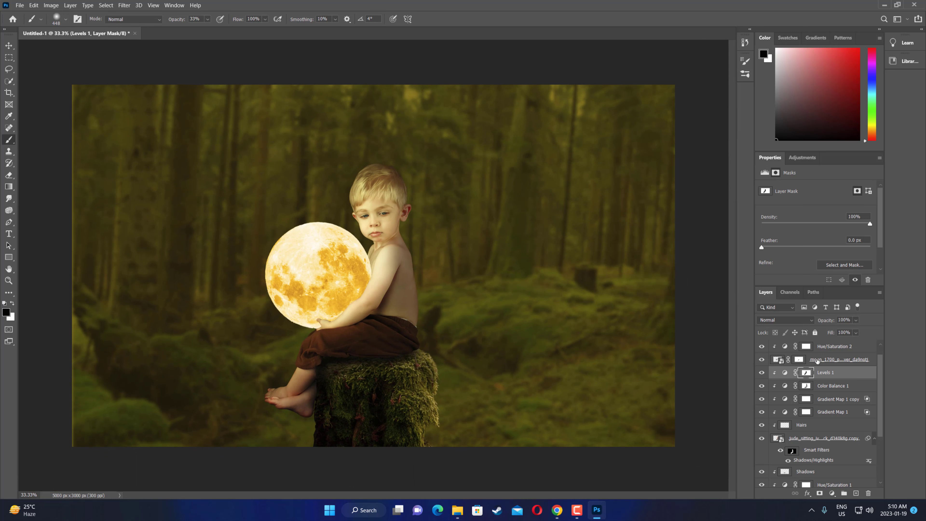
# Step: Select the Levels 1 adjustment thumbnail rather than its mask
pyautogui.click(838, 373)
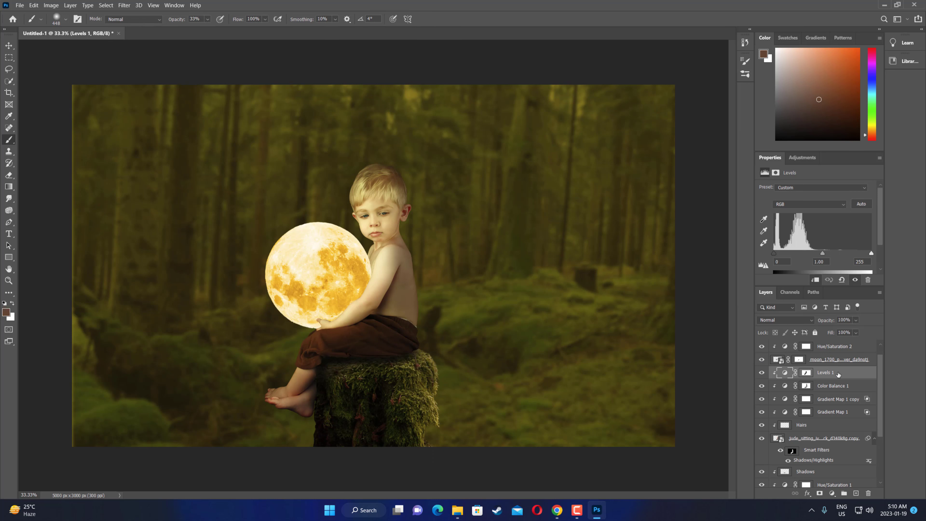
# Step: Add a Gradient Map 2 clipped to the boy layer and set it to Soft Light blending
pyautogui.click(832, 493)
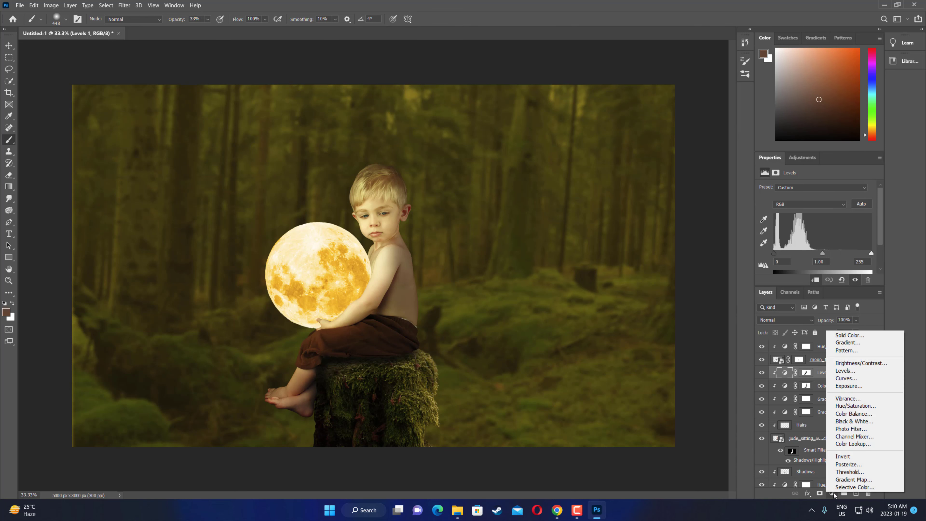
pyautogui.click(841, 480)
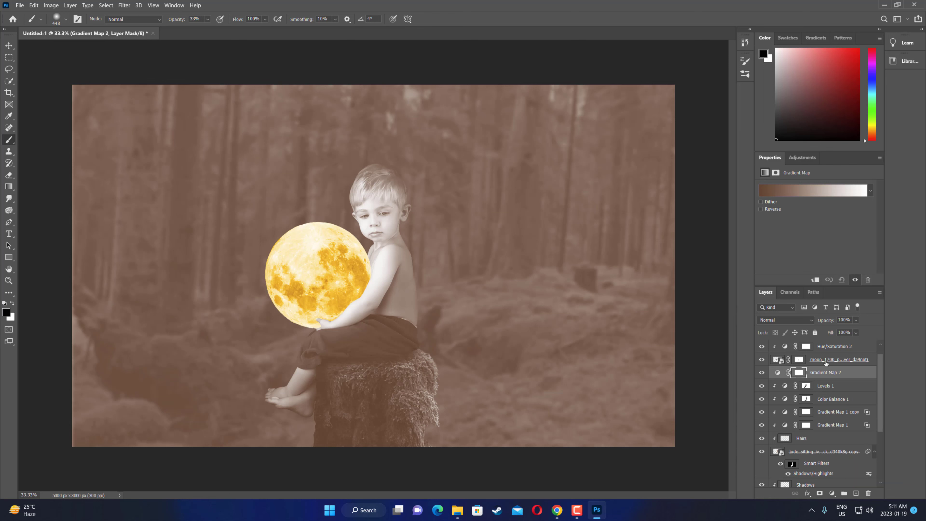
pyautogui.click(816, 280)
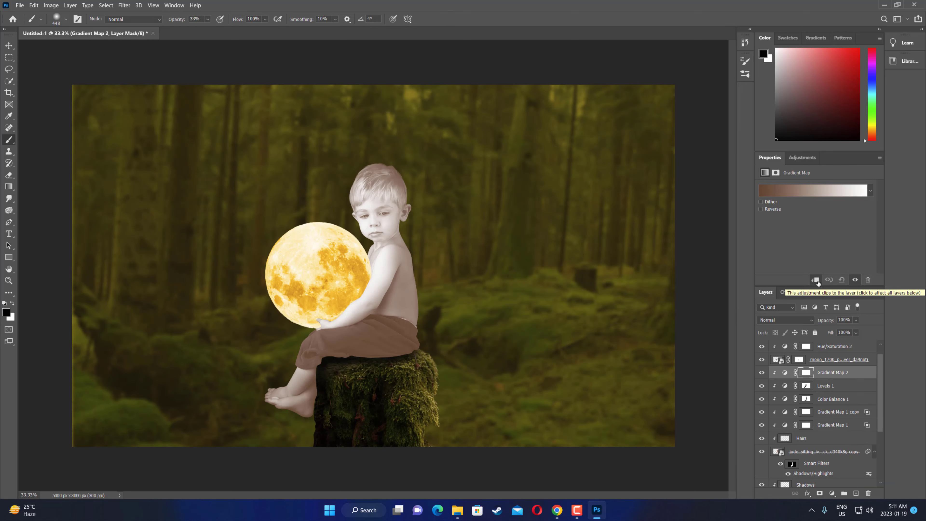
pyautogui.click(812, 318)
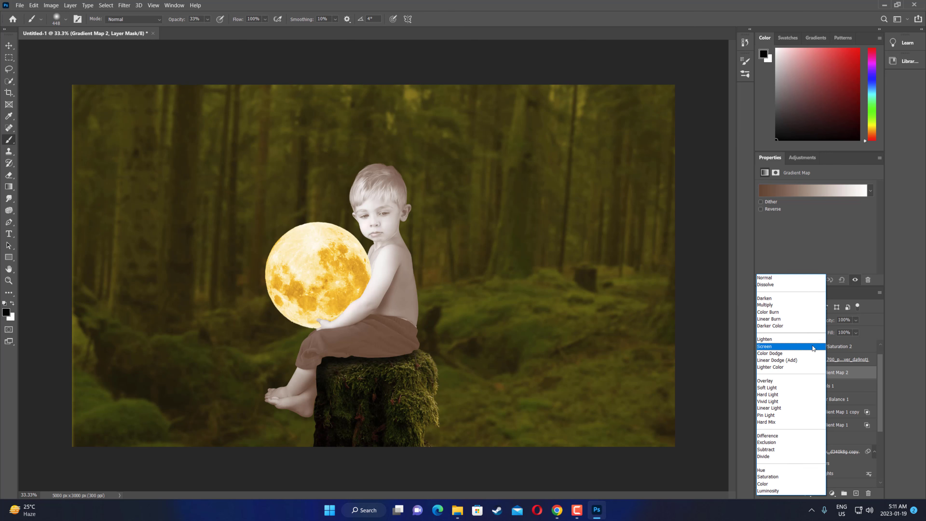
pyautogui.click(795, 389)
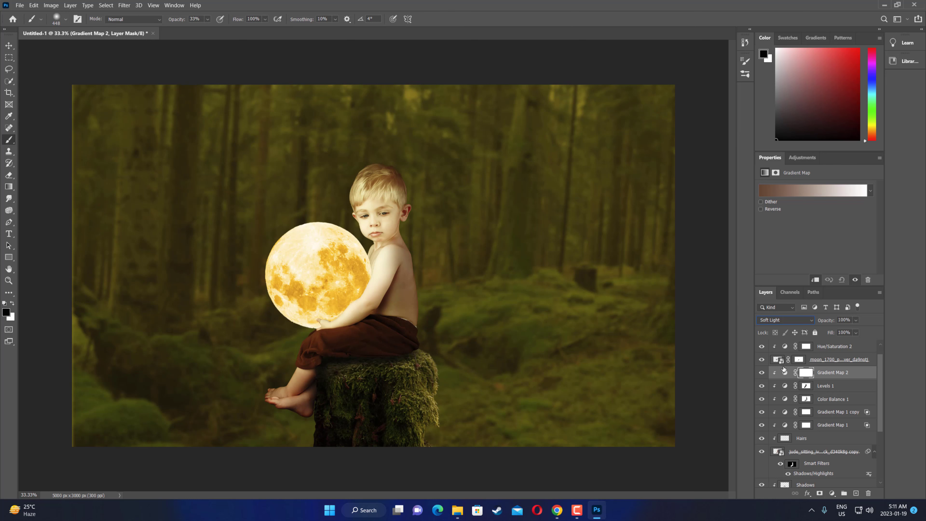
pyautogui.click(833, 376)
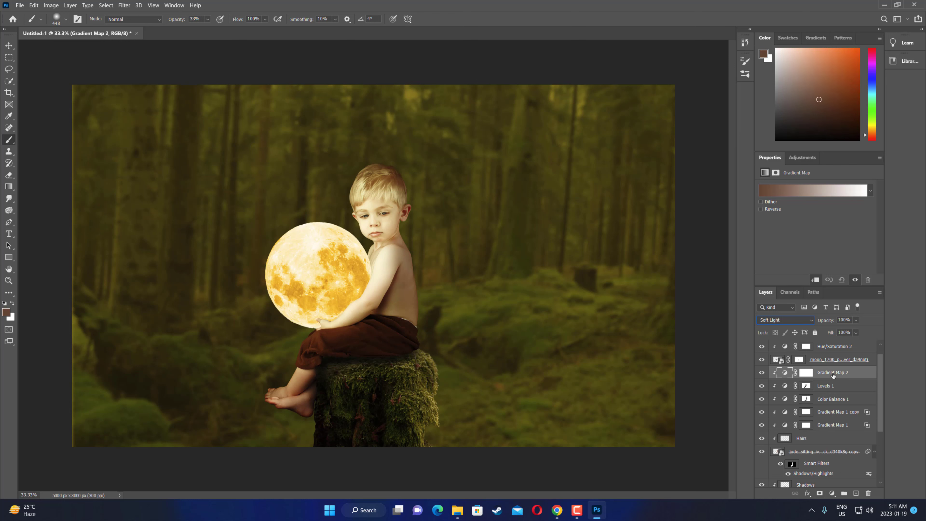
# Step: Split Gradient Map 2's This Layer and Underlying Layer black Blend If sliders up to 255
pyautogui.rightClick(833, 375)
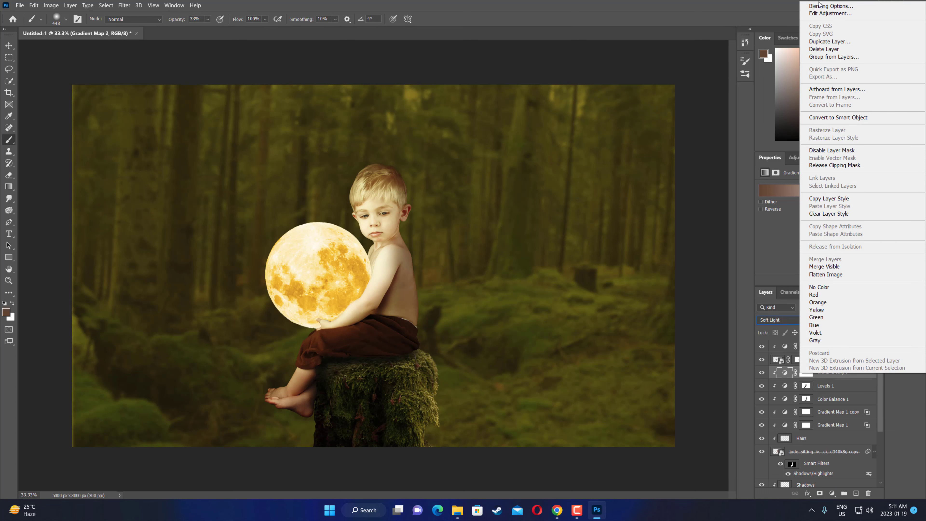
pyautogui.click(819, 11)
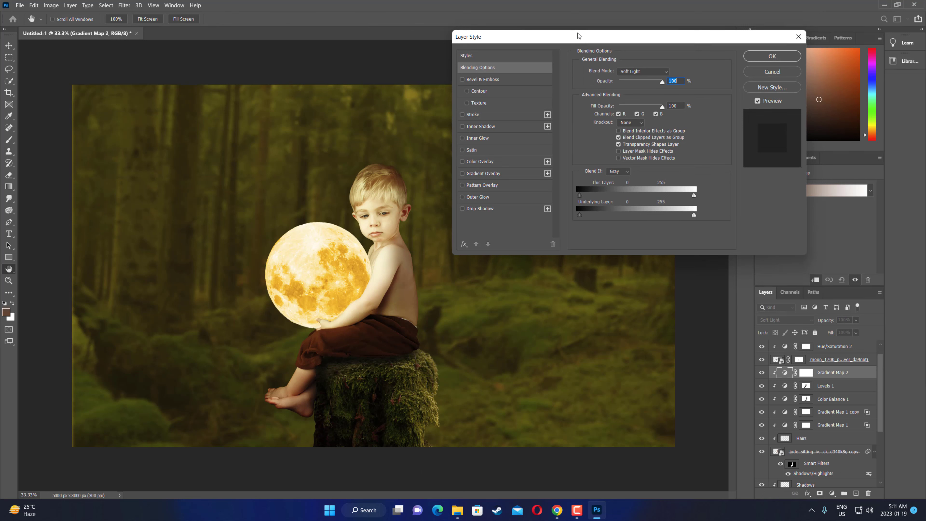
pyautogui.moveTo(579, 35); pyautogui.dragTo(586, 36)
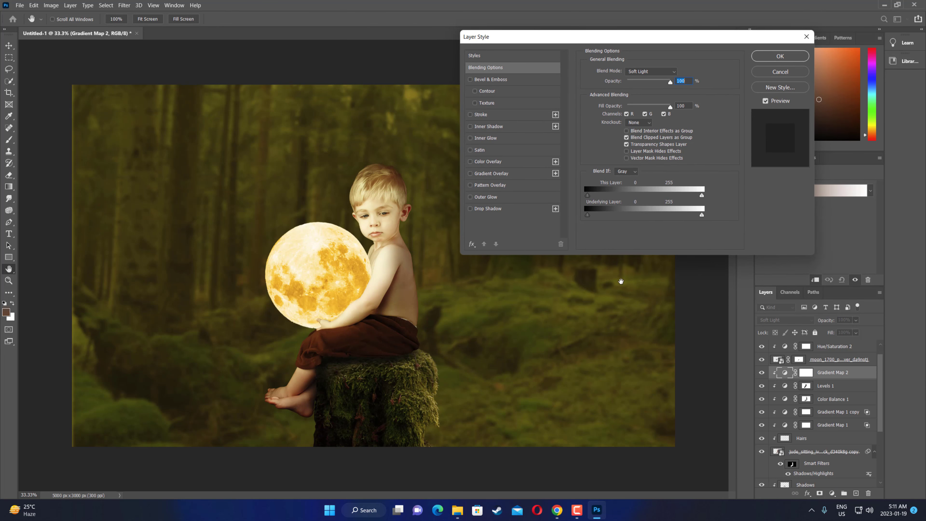
pyautogui.press('alt')
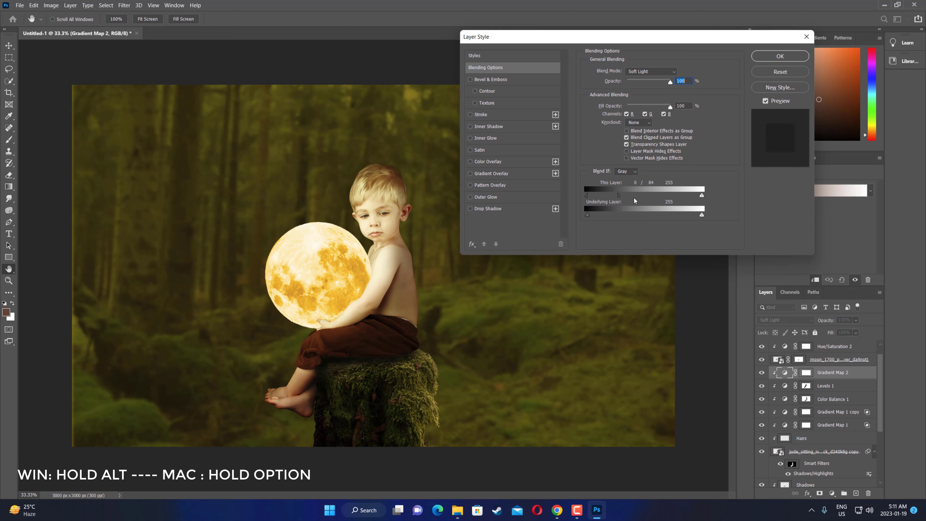
pyautogui.moveTo(587, 195); pyautogui.dragTo(729, 202)
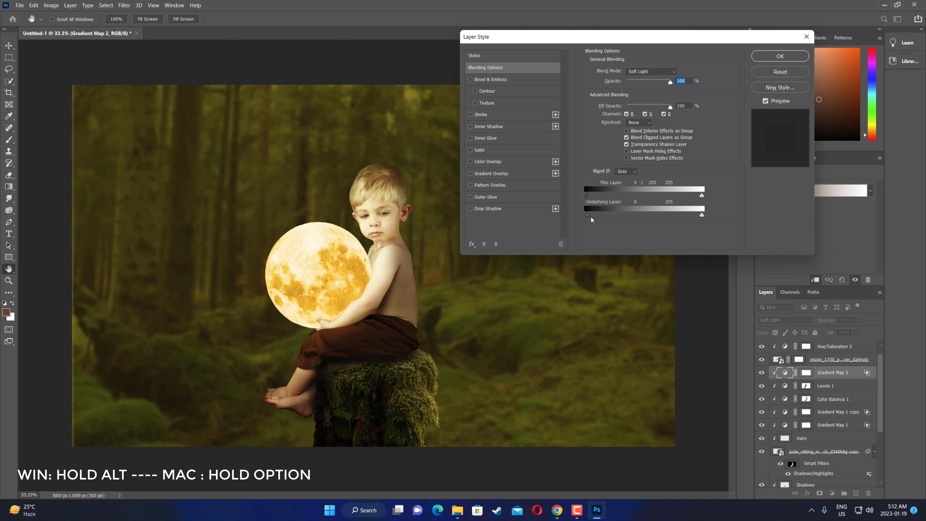
pyautogui.moveTo(587, 215)
pyautogui.mouseDown()
pyautogui.moveTo(748, 218)
pyautogui.moveTo(741, 217)
pyautogui.mouseUp()
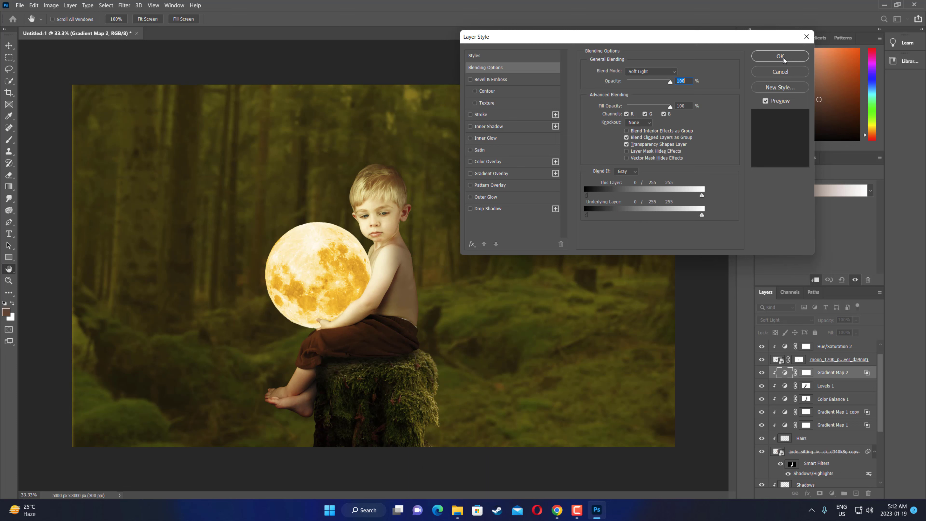
pyautogui.click(783, 58)
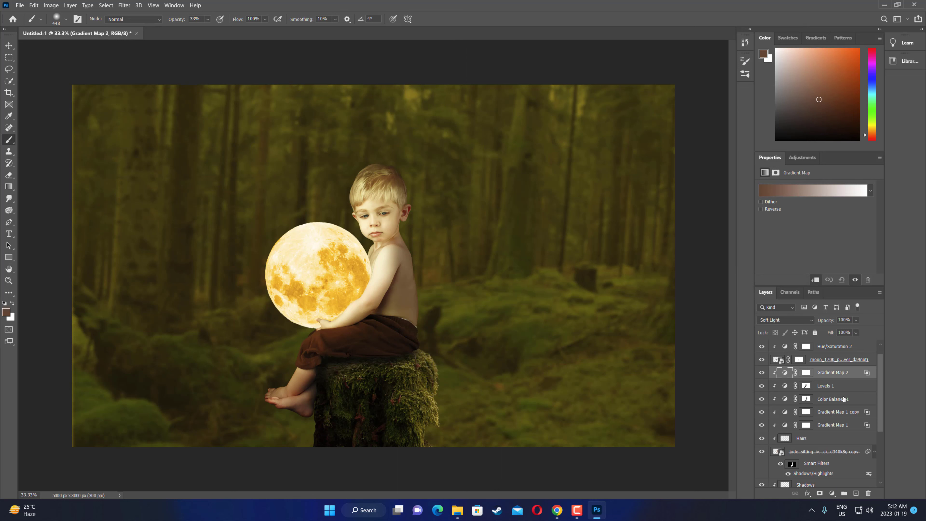
# Step: Toggle Gradient Map 2 off and on to compare the skin, then target its layer mask
pyautogui.click(762, 374)
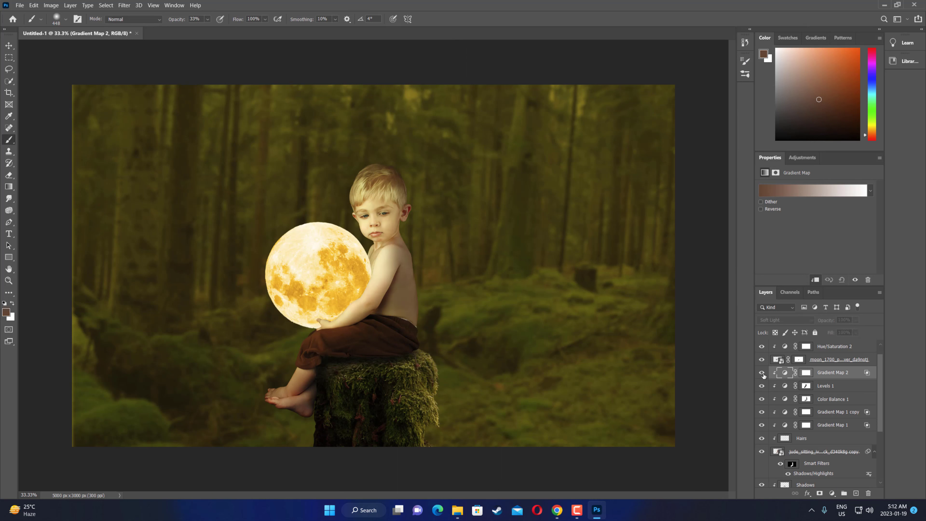
pyautogui.click(762, 372)
pyautogui.click(762, 373)
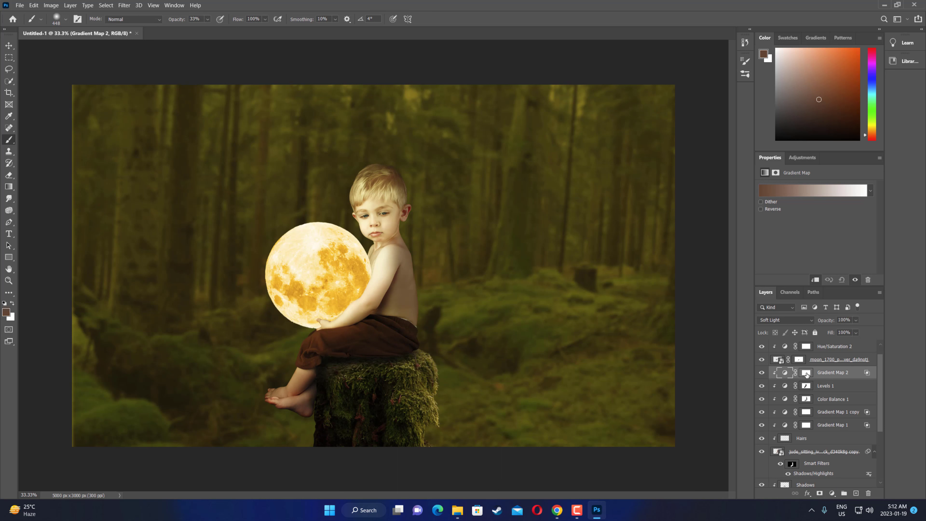
pyautogui.click(806, 373)
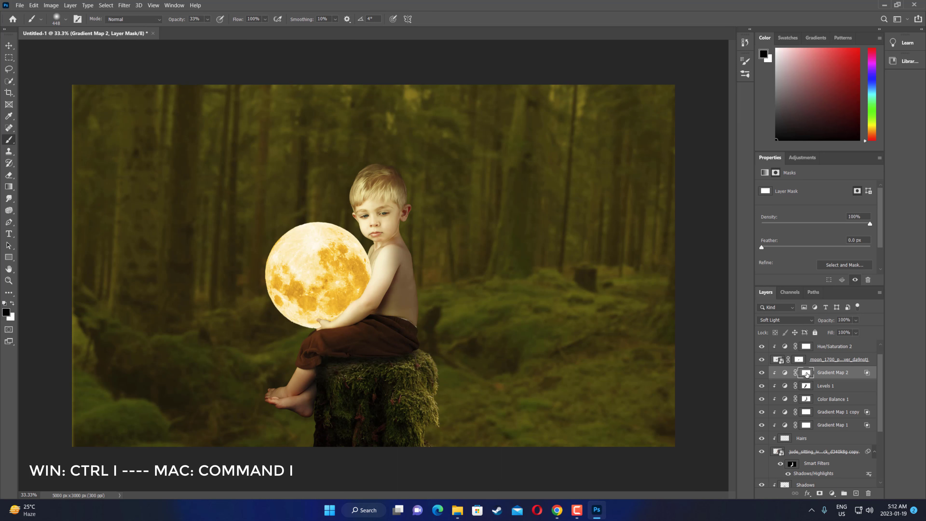
# Step: Invert Gradient Map 2's mask to hide it everywhere and set up a white 259 px brush
pyautogui.hotkey('ctrl', 'i')
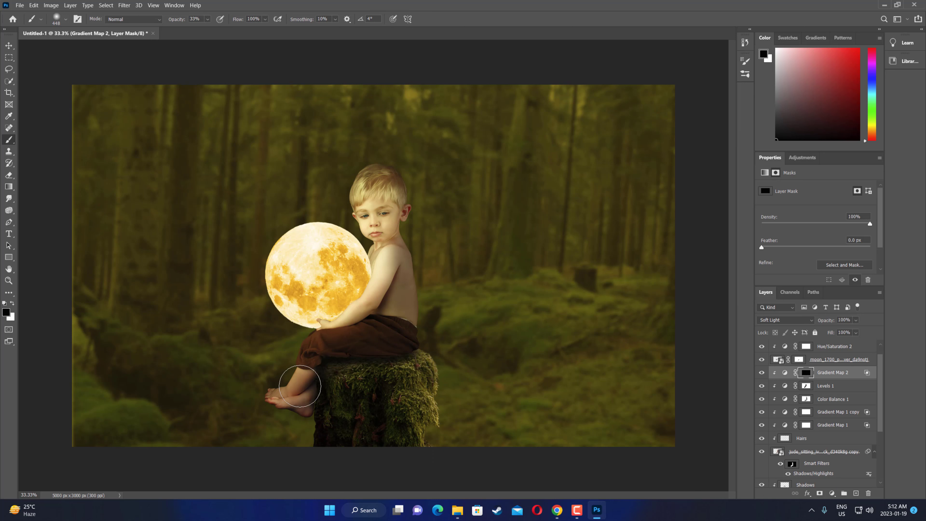
pyautogui.click(12, 303)
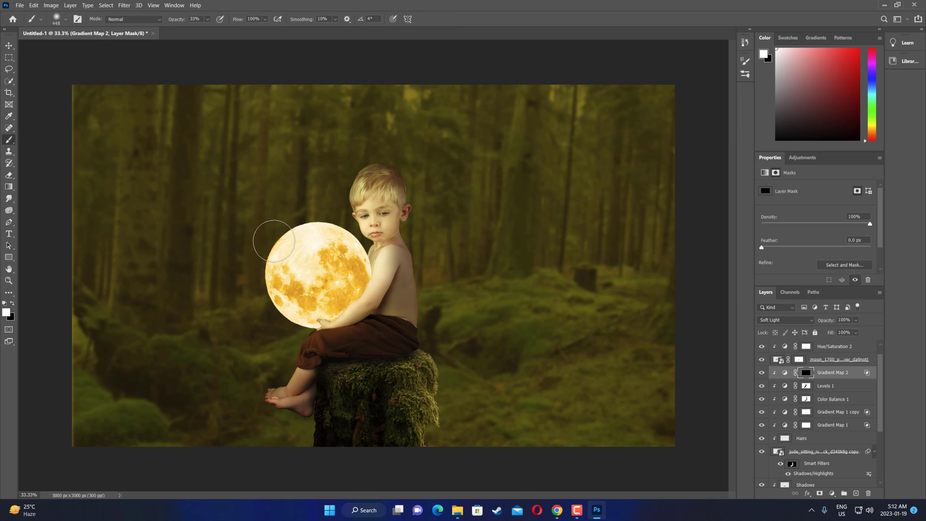
pyautogui.hotkey('ctrl', '+')
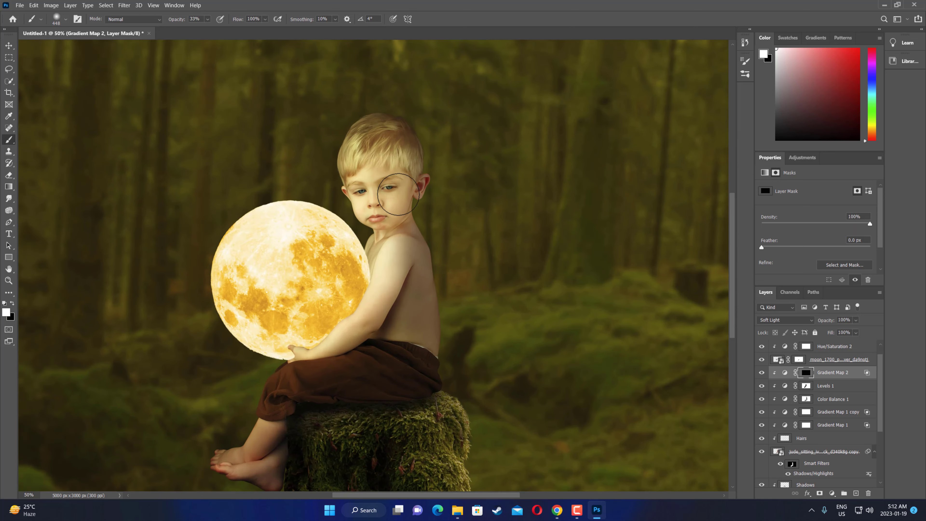
pyautogui.hotkey('ctrl', '+')
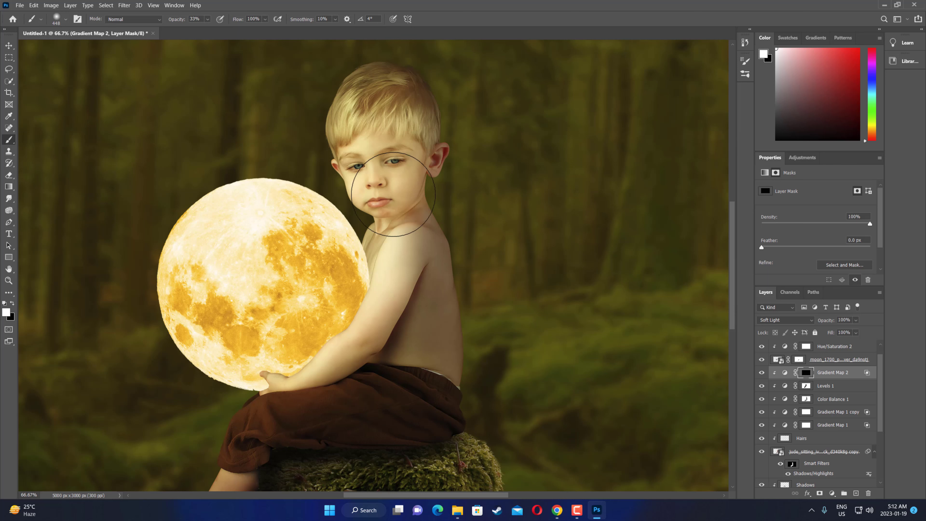
pyautogui.rightClick(386, 163)
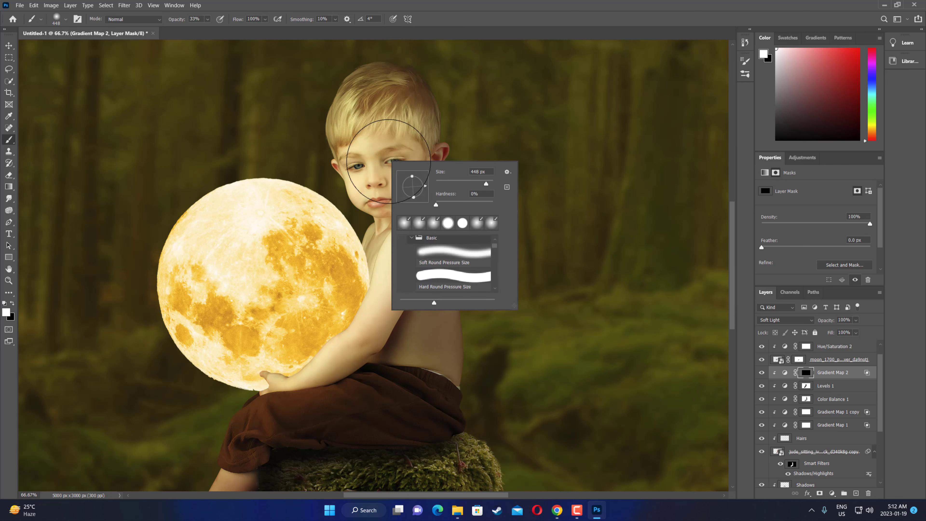
pyautogui.moveTo(485, 183); pyautogui.dragTo(478, 180)
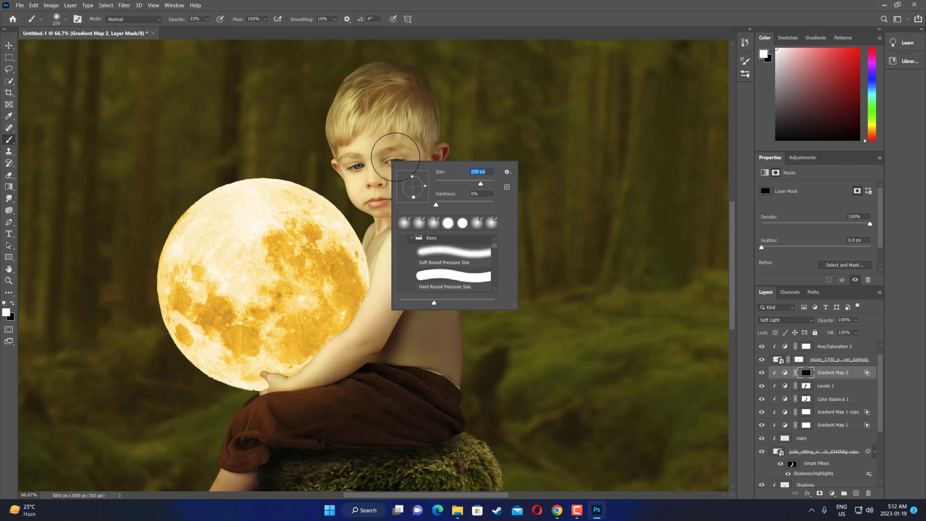
pyautogui.press('Return')
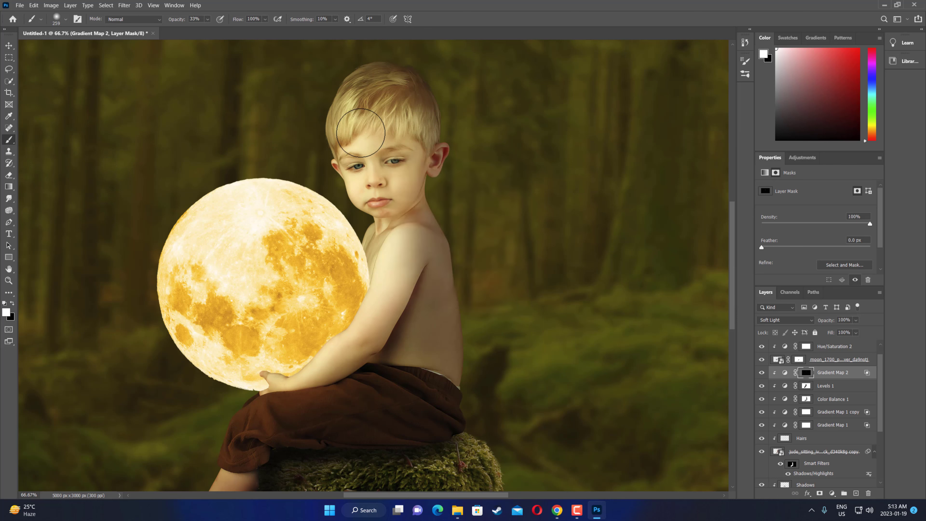
# Step: Paint Gradient Map 2 back onto the boy's hair, face, shoulder and arm
pyautogui.moveTo(361, 132)
pyautogui.mouseDown()
pyautogui.moveTo(368, 106)
pyautogui.moveTo(362, 174)
pyautogui.moveTo(379, 235)
pyautogui.mouseUp()
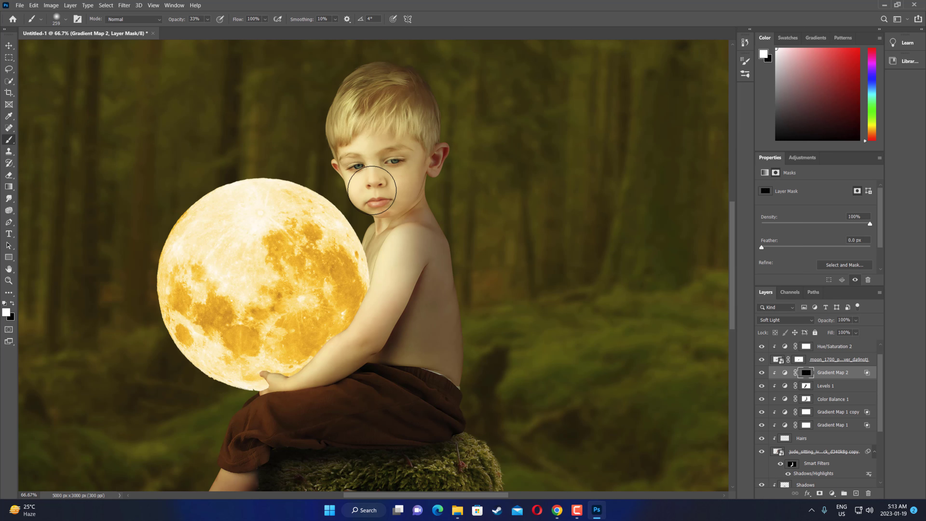
pyautogui.scroll(-1, 379, 233)
pyautogui.scroll(-1, 381, 223)
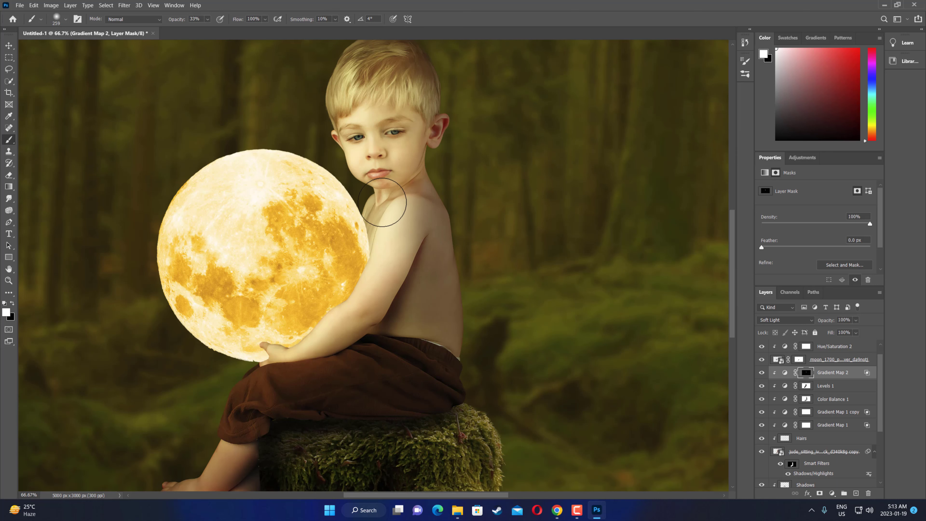
pyautogui.scroll(-1, 384, 204)
pyautogui.scroll(-1, 381, 196)
pyautogui.scroll(-1, 381, 195)
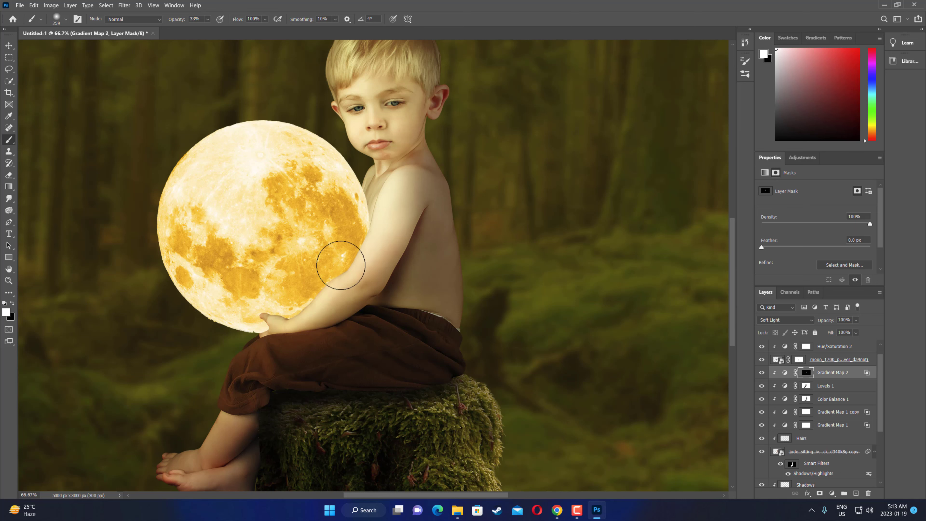
pyautogui.scroll(-1, 361, 250)
pyautogui.scroll(-1, 362, 249)
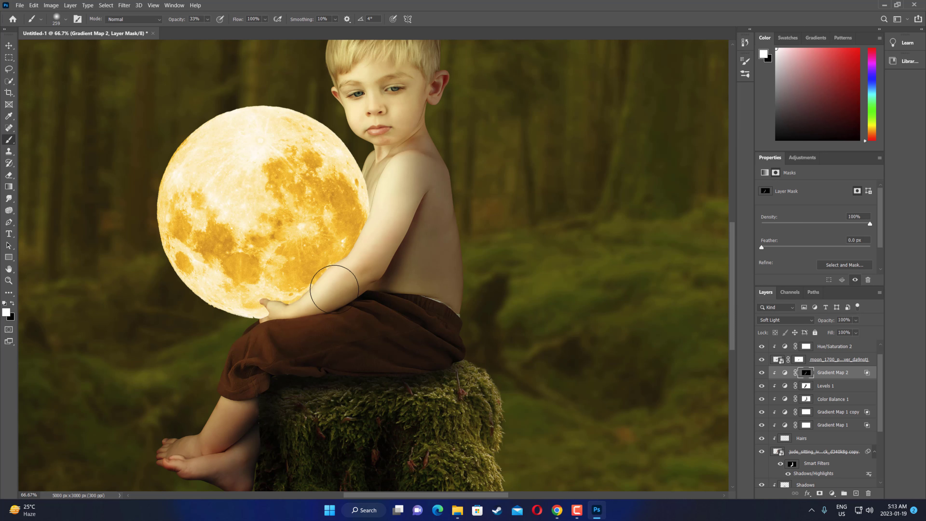
pyautogui.scroll(2, 376, 276)
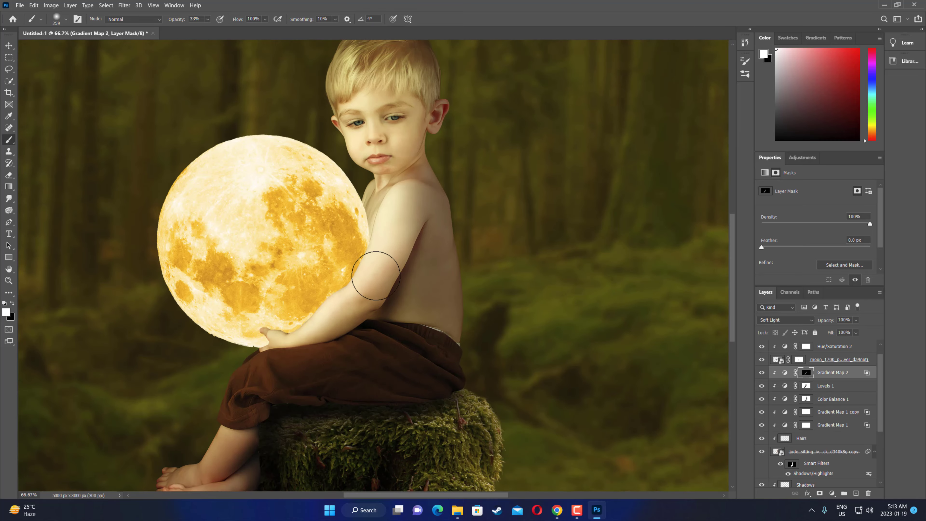
pyautogui.scroll(1, 376, 276)
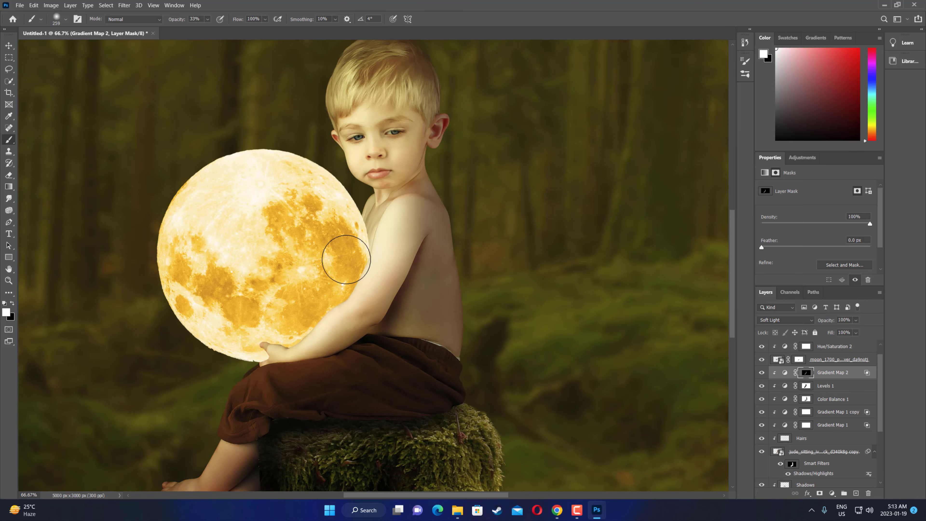
pyautogui.scroll(2, 346, 259)
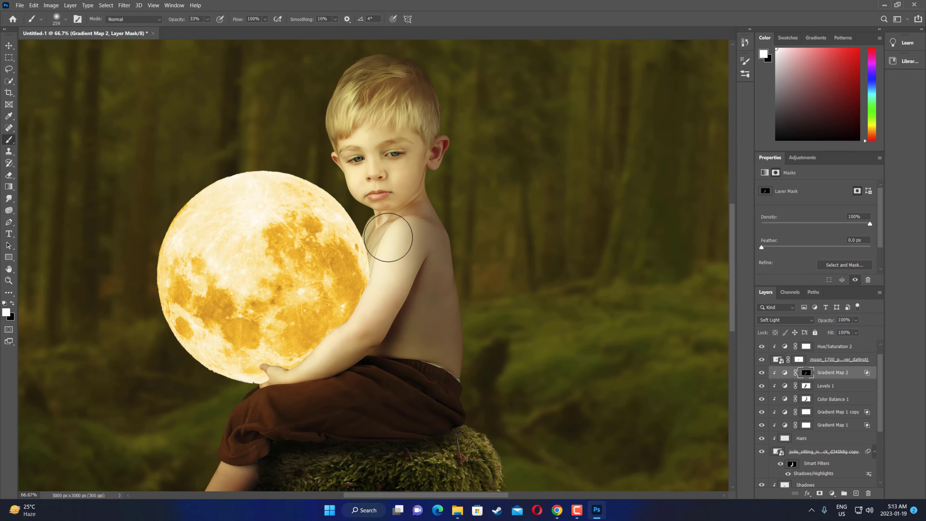
pyautogui.scroll(2, 349, 234)
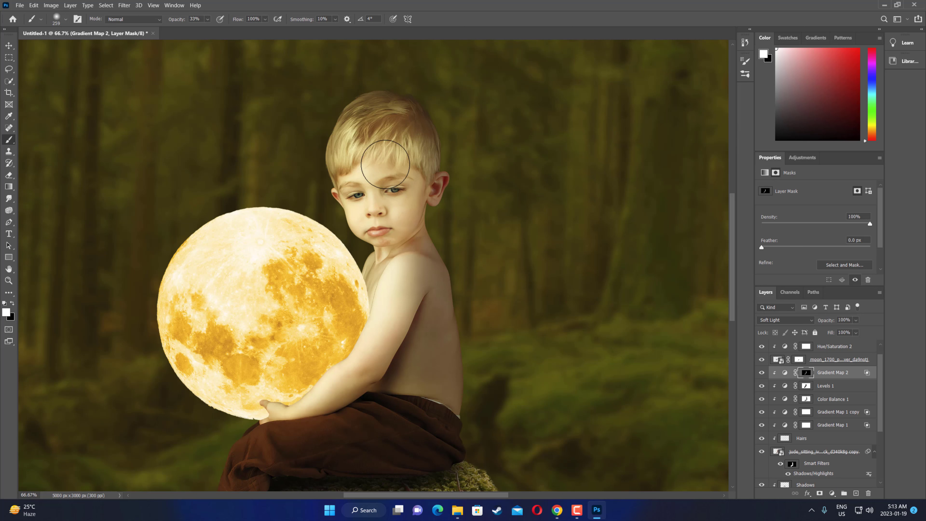
pyautogui.hotkey('ctrl', '-')
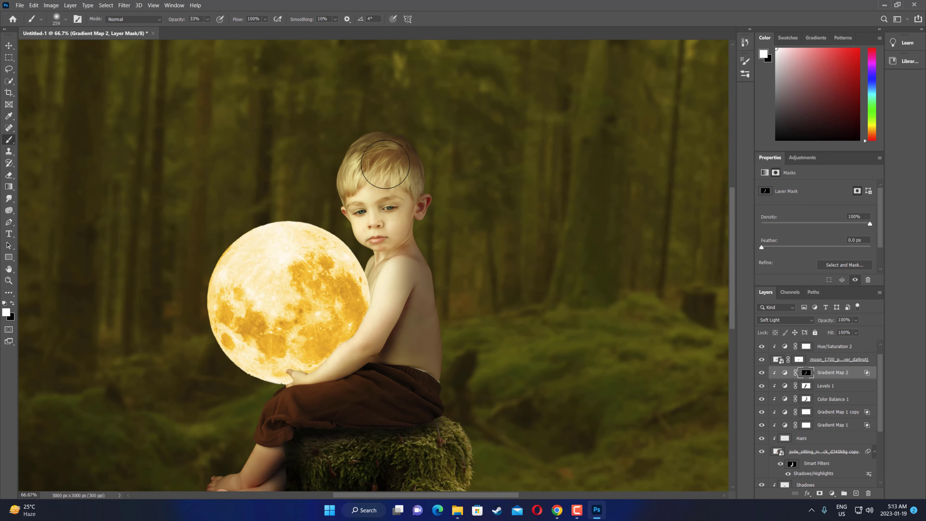
pyautogui.hotkey('ctrl', '-')
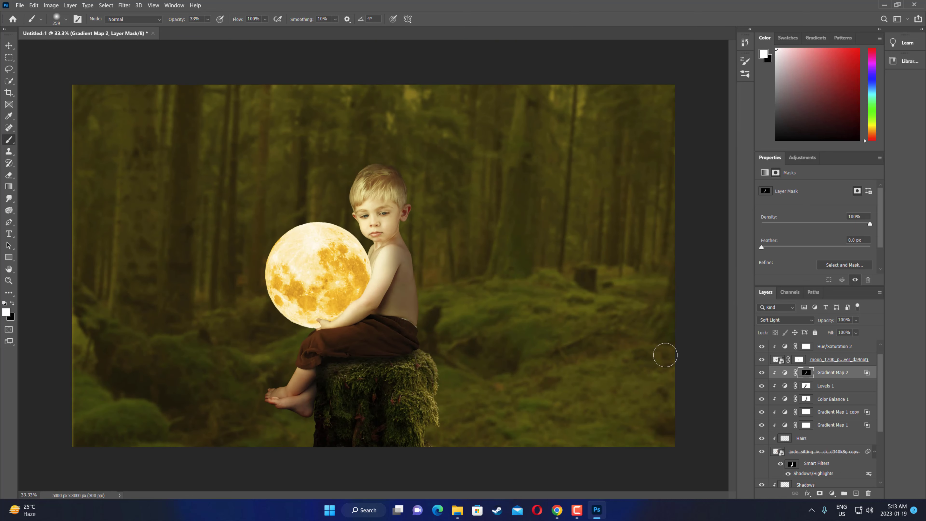
# Step: Compare Gradient Map 2 on and off, then target the brown-to-white gradient adjustment instead of its mask
pyautogui.click(762, 373)
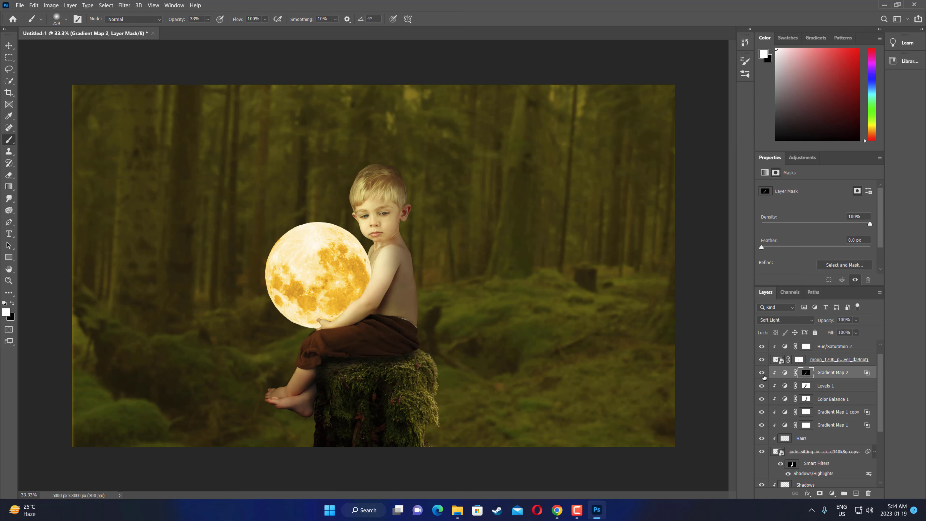
pyautogui.click(764, 375)
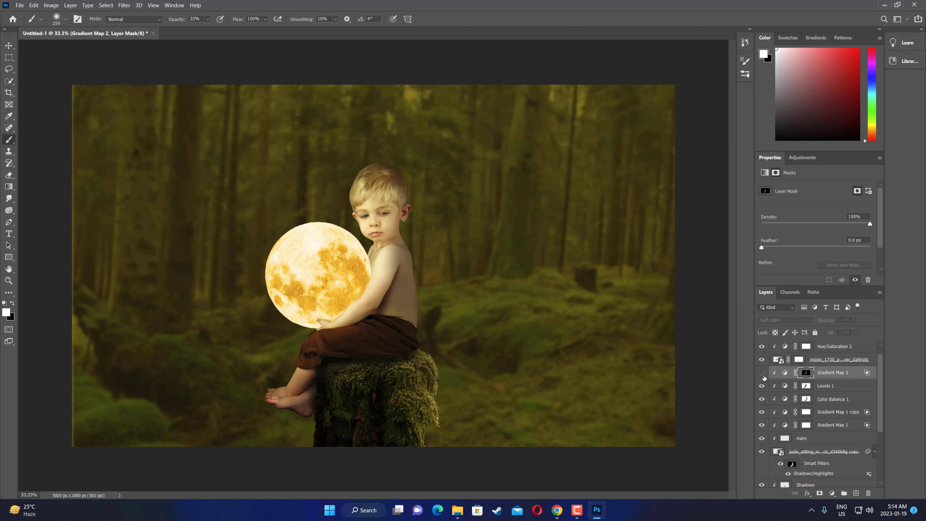
pyautogui.click(762, 374)
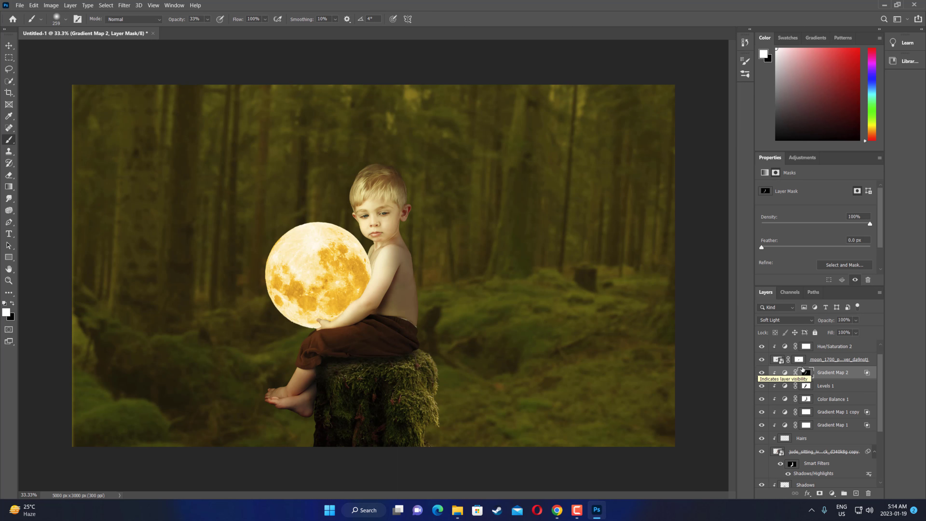
pyautogui.hotkey('ctrl', '2')
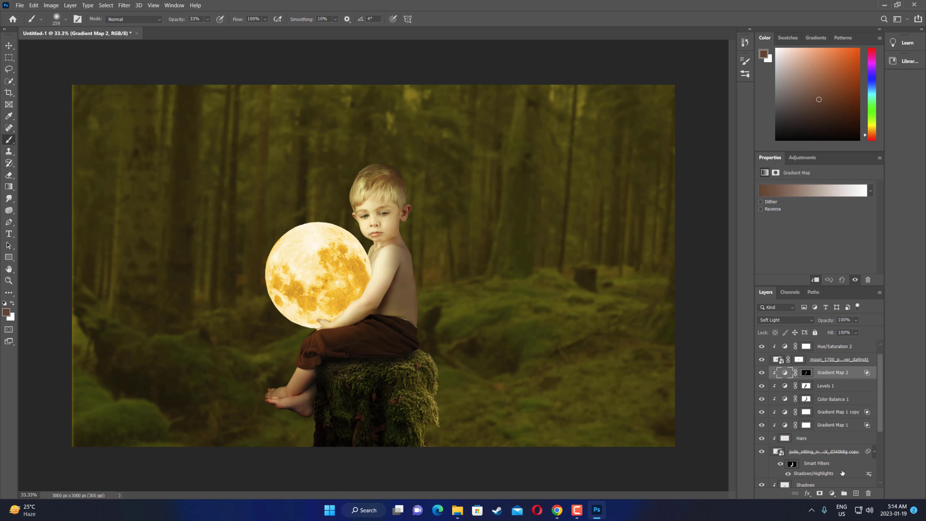
# Step: Add an empty Layer 1 clipped above Gradient Map 2 and ready the brush opacity for painting
pyautogui.click(857, 493)
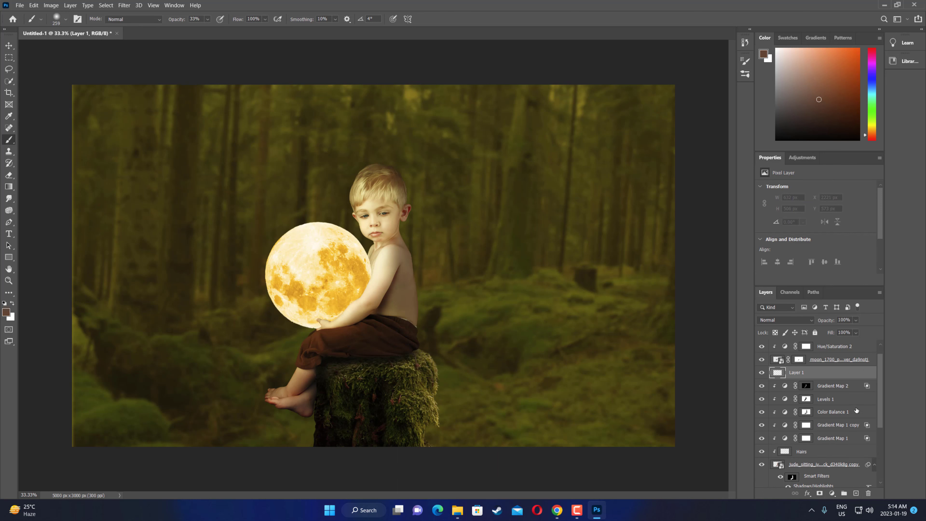
pyautogui.rightClick(806, 373)
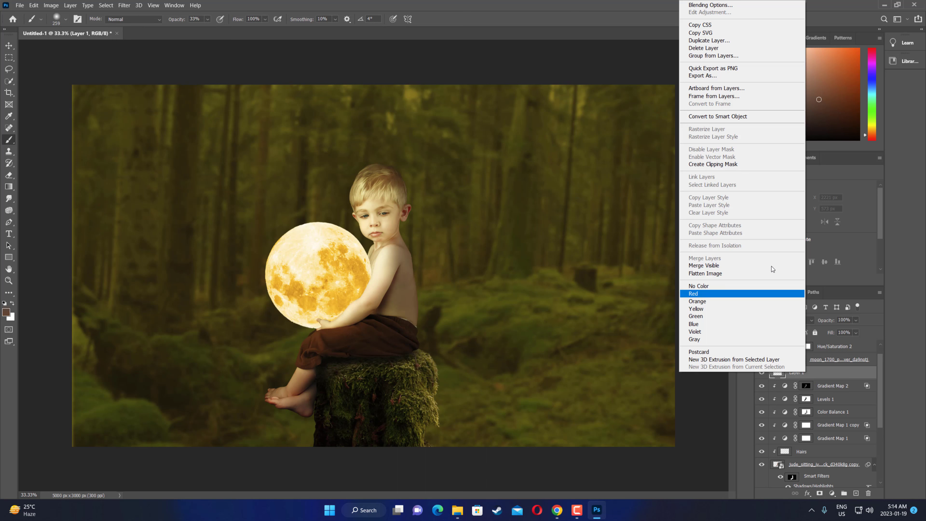
pyautogui.click(739, 166)
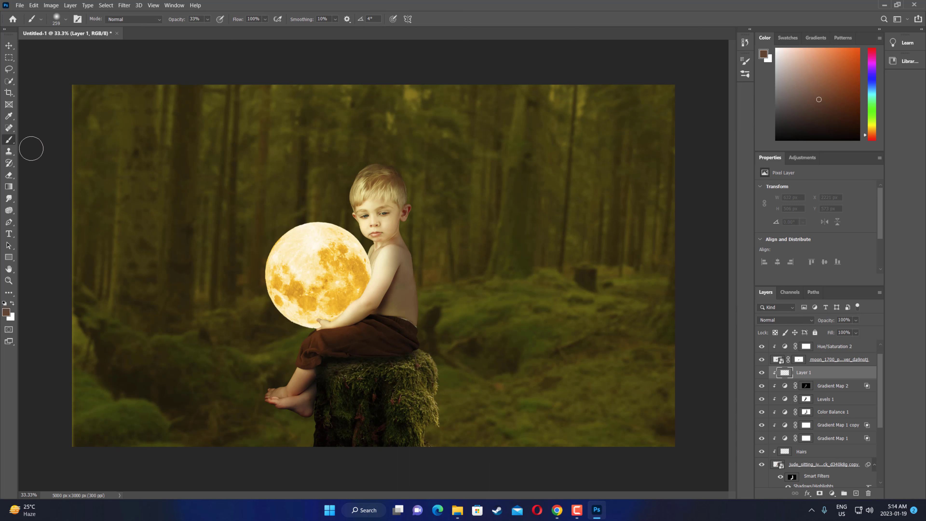
pyautogui.rightClick(9, 139)
pyautogui.click(54, 138)
pyautogui.click(208, 19)
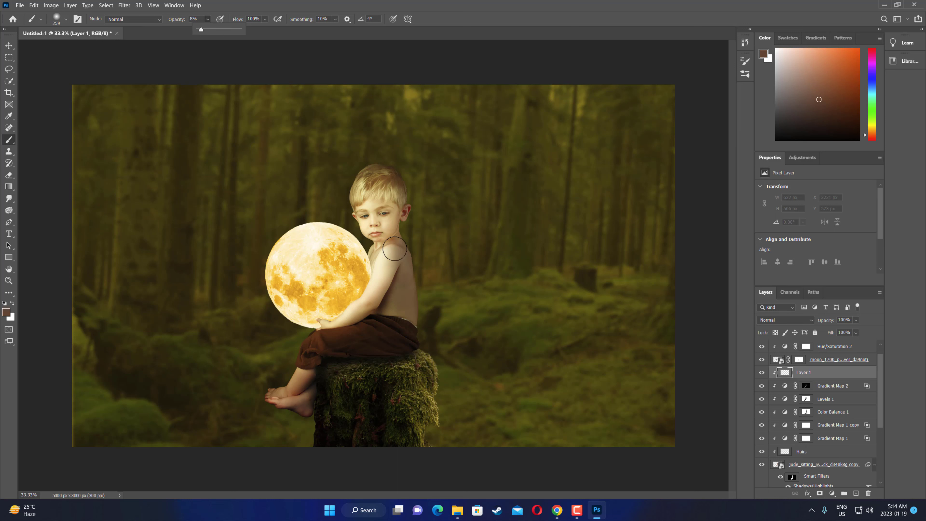
# Step: Zoom in on the boy and reset the colours to default black and white
pyautogui.scroll(2, 395, 248)
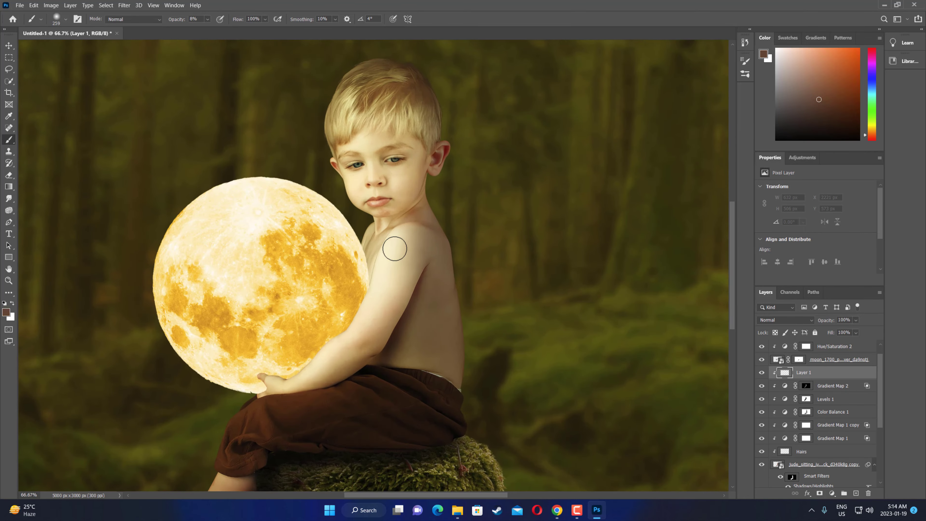
pyautogui.scroll(1, 395, 249)
pyautogui.scroll(-5, 392, 244)
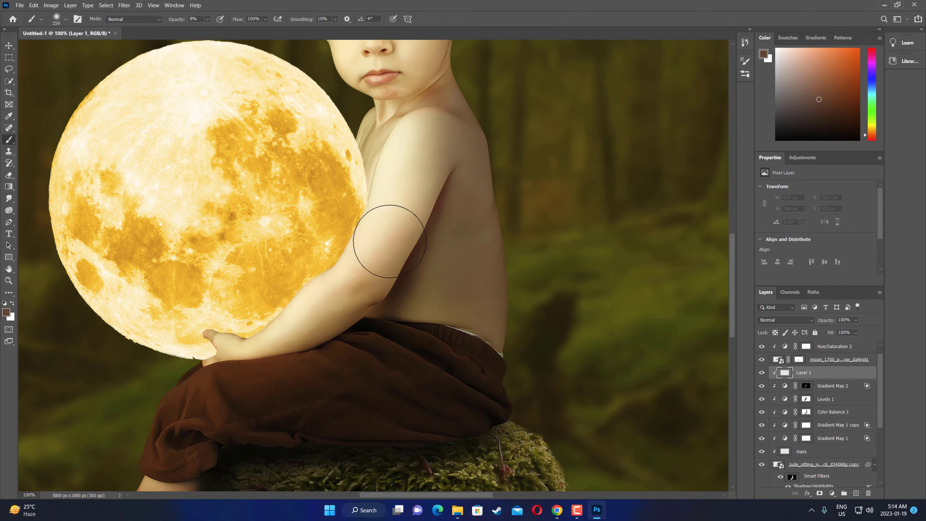
pyautogui.scroll(-3, 393, 234)
pyautogui.scroll(-3, 391, 240)
pyautogui.scroll(-3, 391, 240)
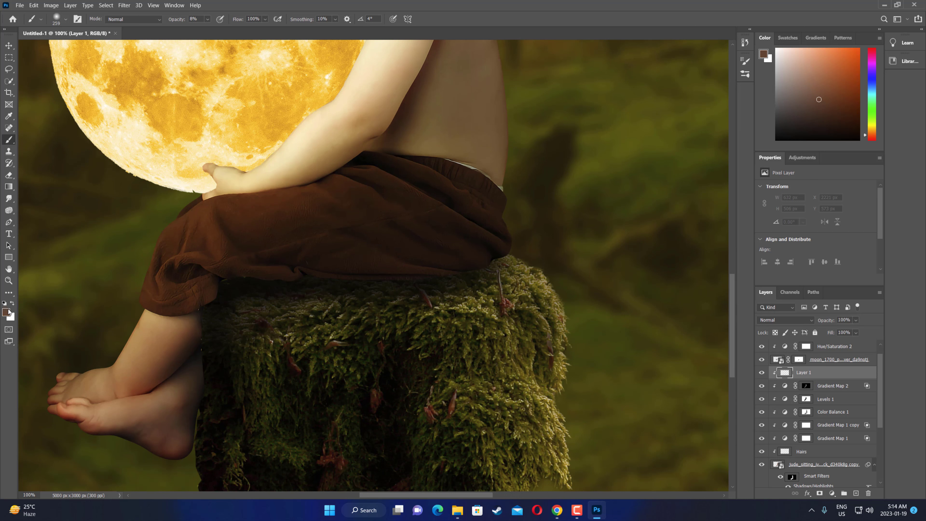
pyautogui.click(13, 303)
pyautogui.press('d')
# Step: Paint faint black shading over the mossy stump and the boy's shorts down to the ankle
pyautogui.moveTo(497, 269)
pyautogui.mouseDown()
pyautogui.moveTo(488, 265)
pyautogui.moveTo(496, 264)
pyautogui.mouseUp()
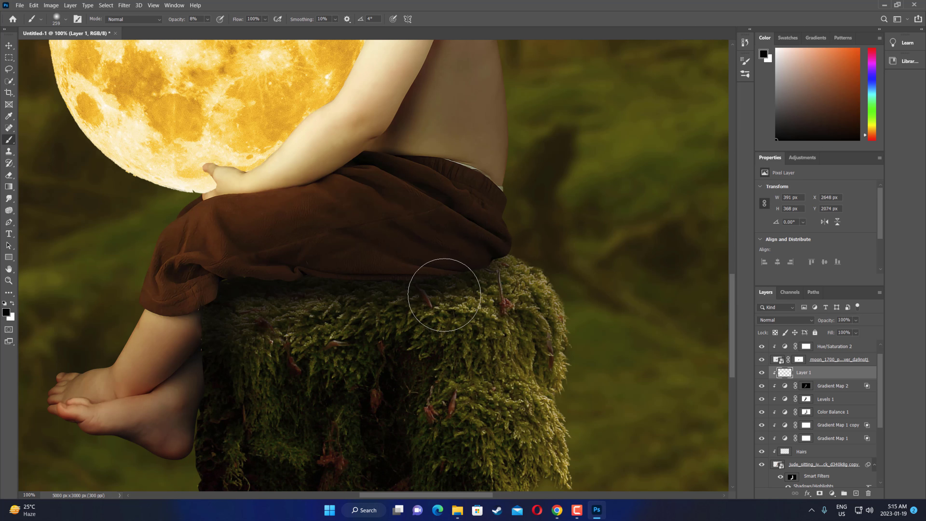
pyautogui.moveTo(422, 279); pyautogui.dragTo(465, 299)
pyautogui.moveTo(434, 268); pyautogui.dragTo(279, 257)
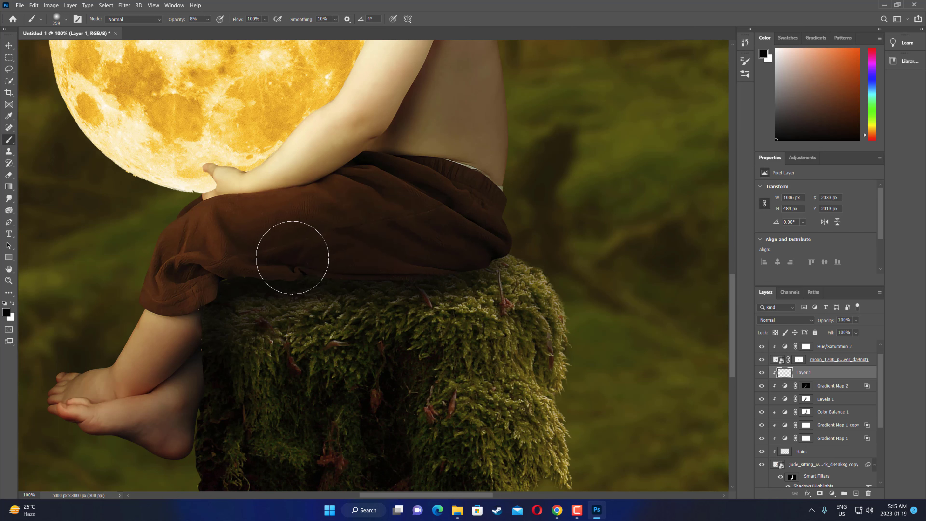
pyautogui.moveTo(282, 255)
pyautogui.mouseDown()
pyautogui.moveTo(207, 310)
pyautogui.moveTo(176, 413)
pyautogui.mouseUp()
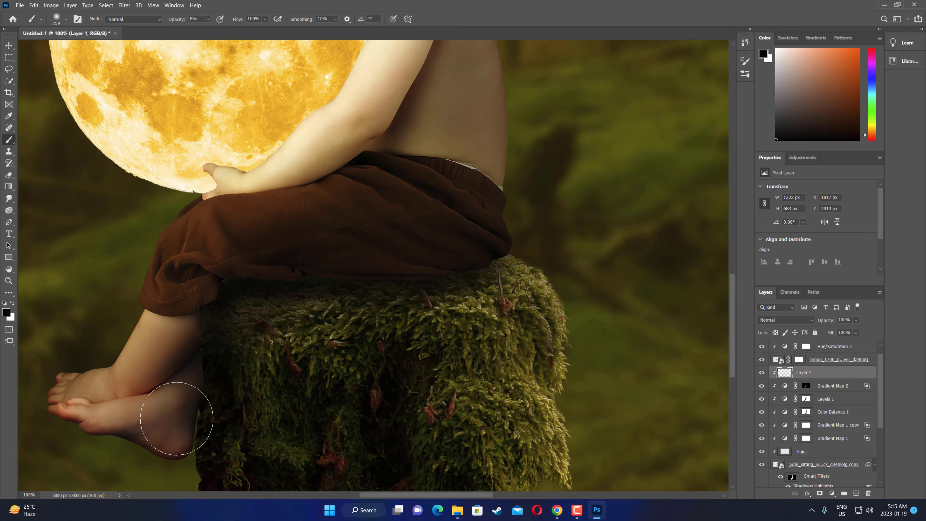
# Step: Add more faint dark shading across the boy's back, feet and stump top
pyautogui.scroll(3, 502, 244)
pyautogui.scroll(5, 502, 244)
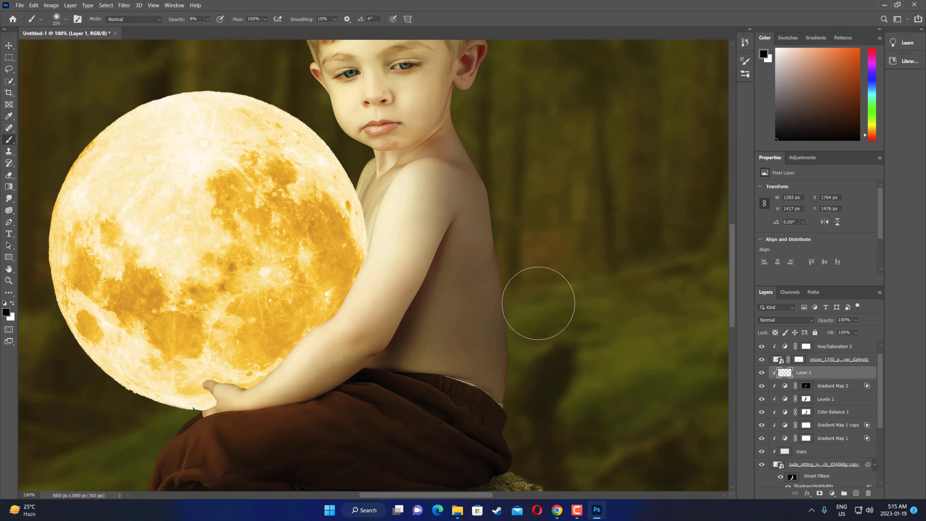
pyautogui.scroll(5, 537, 303)
pyautogui.moveTo(479, 258); pyautogui.dragTo(521, 93)
pyautogui.scroll(-10, 520, 93)
pyautogui.scroll(-1, 541, 160)
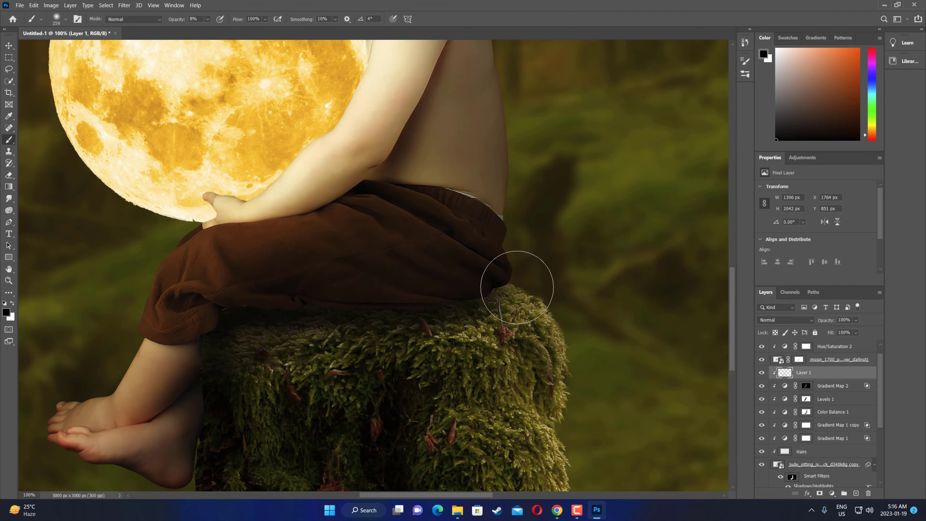
pyautogui.moveTo(516, 275)
pyautogui.mouseDown()
pyautogui.moveTo(296, 284)
pyautogui.moveTo(234, 317)
pyautogui.mouseUp()
pyautogui.scroll(5, 530, 379)
pyautogui.scroll(-1, 593, 362)
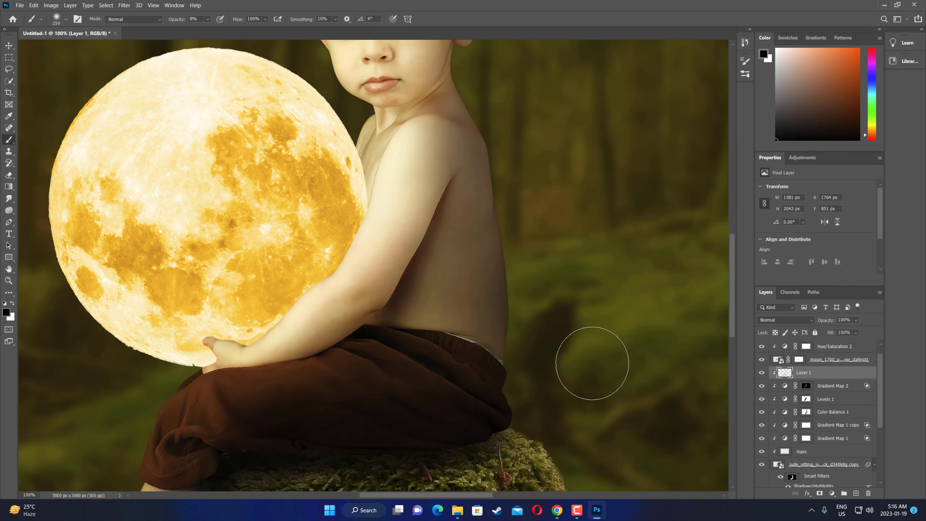
pyautogui.scroll(-2, 592, 363)
pyautogui.scroll(-1, 592, 362)
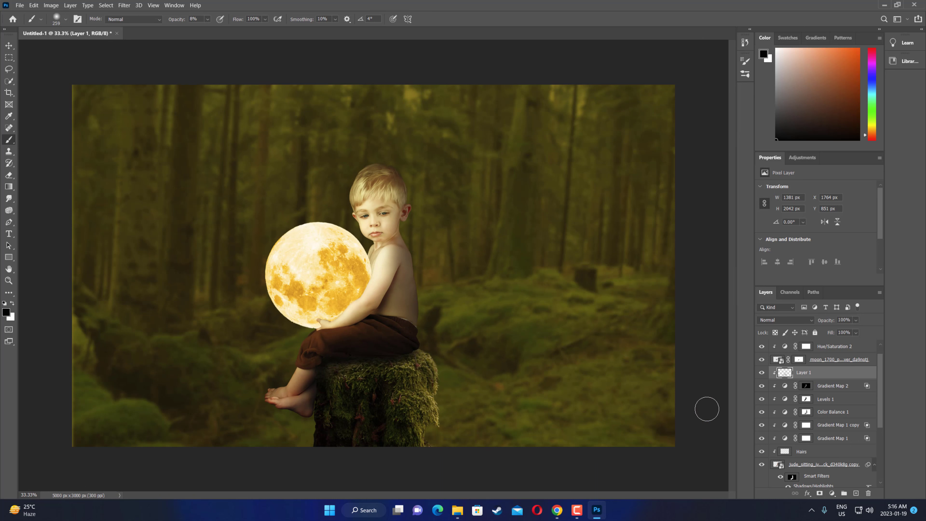
# Step: Hide Layer 1's shading and select the Shadows layer in the Layers panel
pyautogui.click(761, 373)
pyautogui.scroll(-3, 823, 411)
pyautogui.scroll(-1, 823, 411)
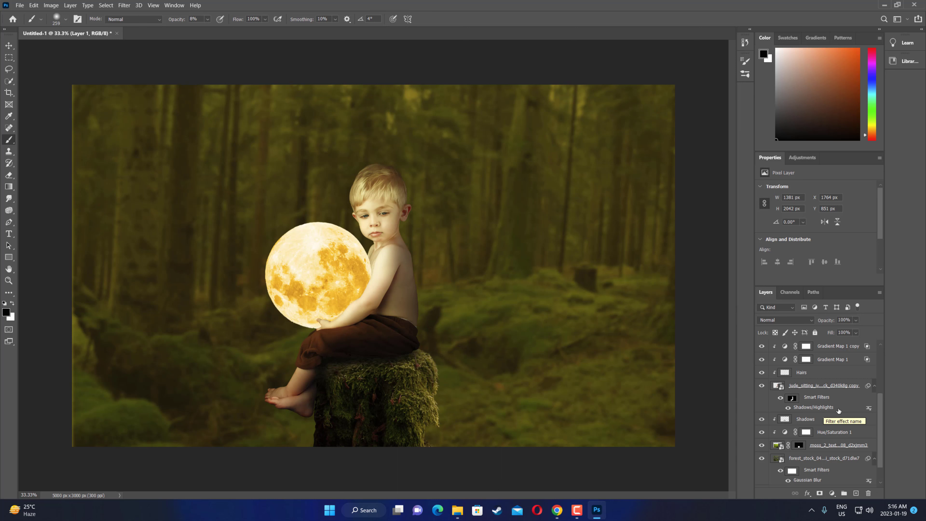
pyautogui.scroll(-1, 825, 410)
pyautogui.click(831, 408)
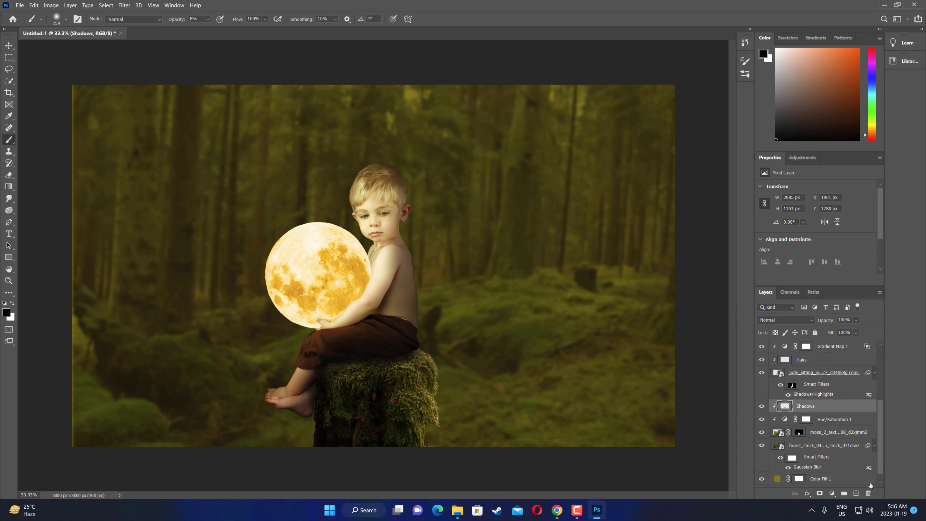
# Step: Create a new layer above Shadows and rename it Lights
pyautogui.click(856, 493)
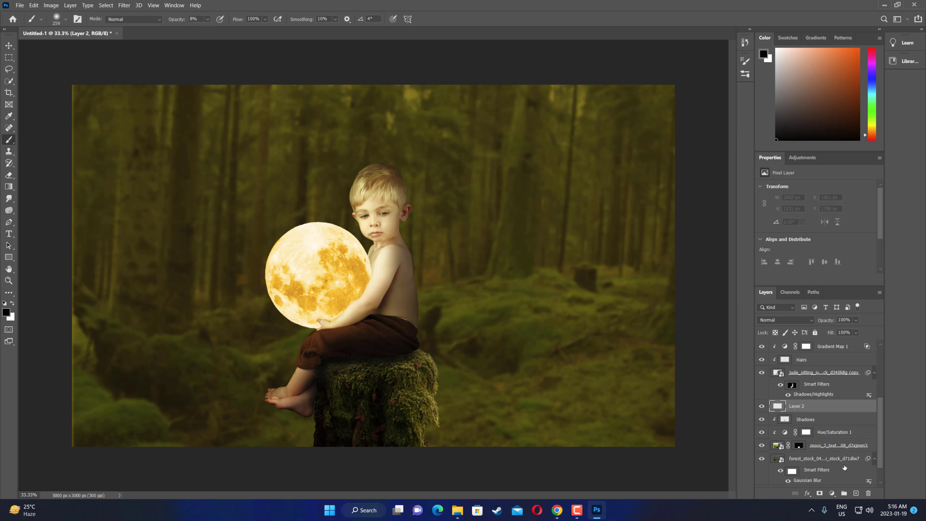
pyautogui.doubleClick(802, 406)
pyautogui.write('Lights')
pyautogui.click(12, 304)
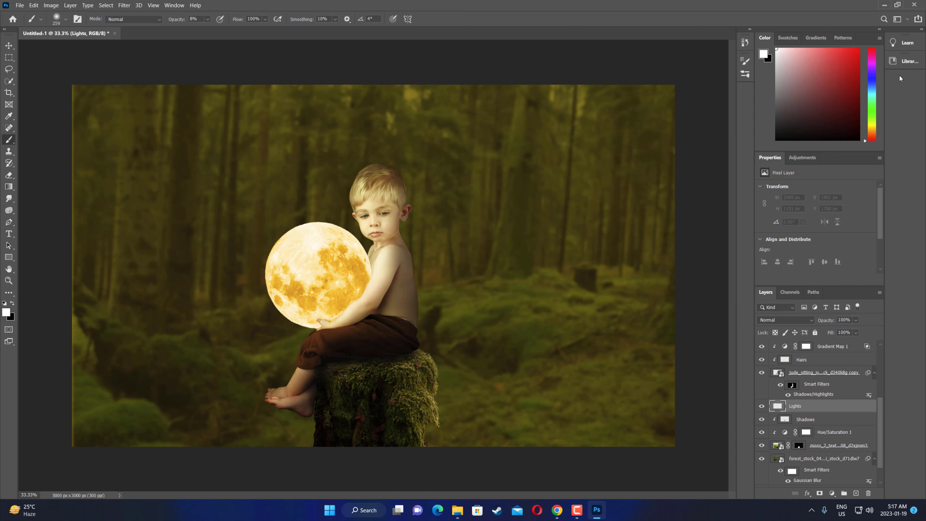
# Step: Pick a warm yellow foreground colour, facf43, in the Color panel
pyautogui.press('x')
pyautogui.click(831, 93)
pyautogui.click(873, 126)
pyautogui.click(873, 125)
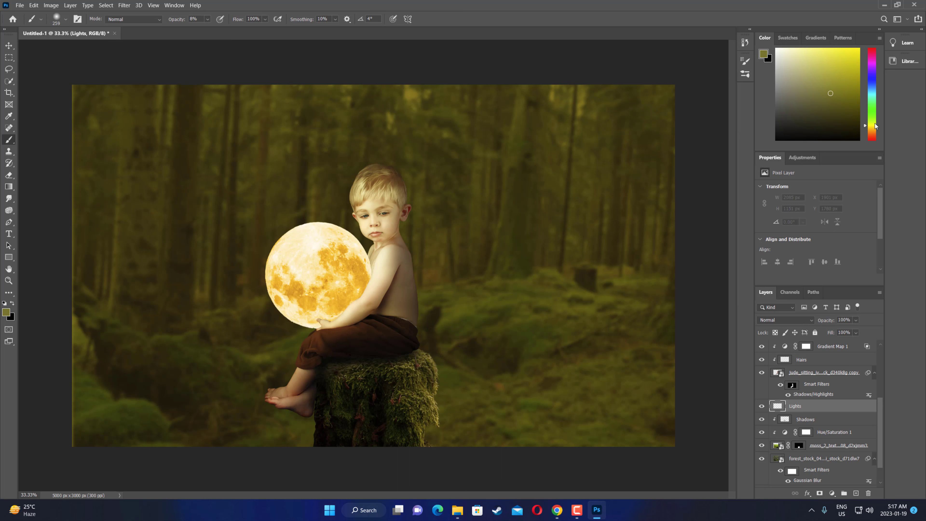
pyautogui.click(875, 123)
pyautogui.click(873, 125)
pyautogui.moveTo(873, 127); pyautogui.dragTo(873, 128)
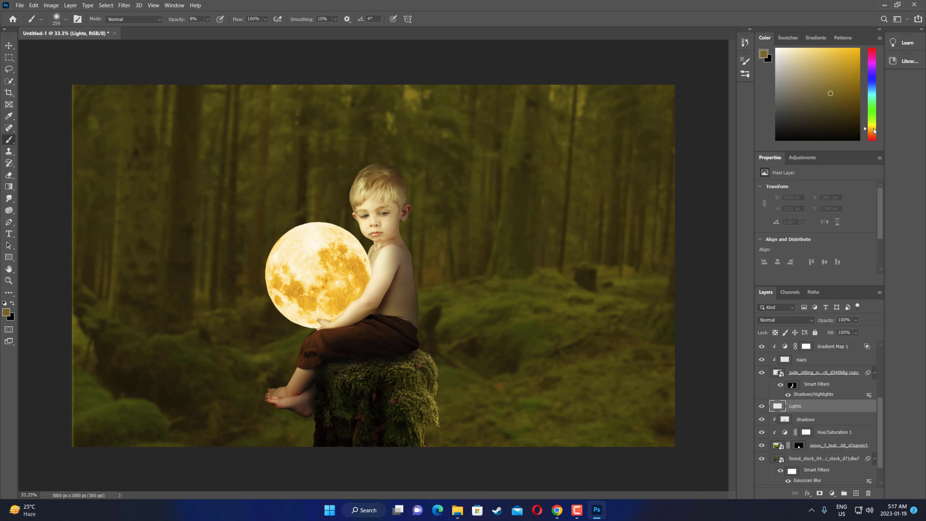
pyautogui.moveTo(835, 50)
pyautogui.mouseDown()
pyautogui.moveTo(854, 92)
pyautogui.moveTo(835, 59)
pyautogui.mouseUp()
# Step: Set the foreground colour to hue 45, saturation 62 (fad35f) in the Color Picker
pyautogui.click(763, 54)
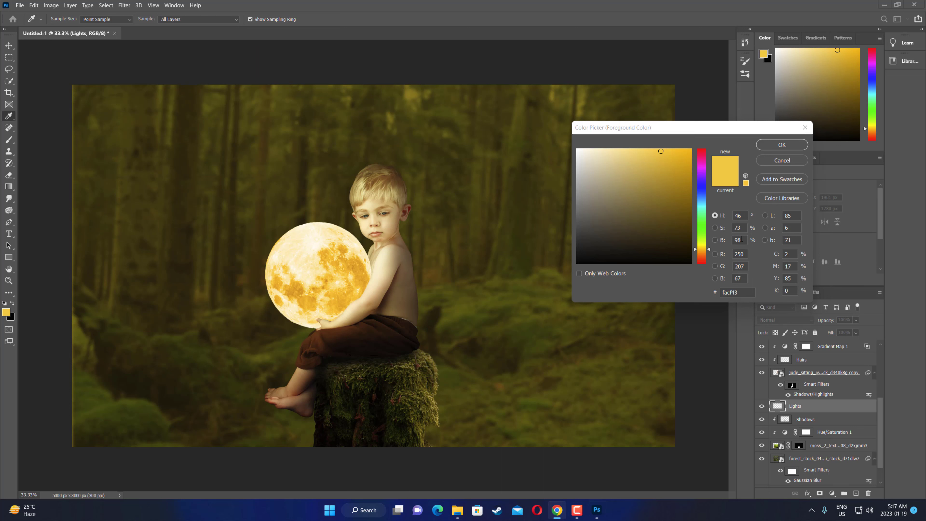
pyautogui.click(723, 218)
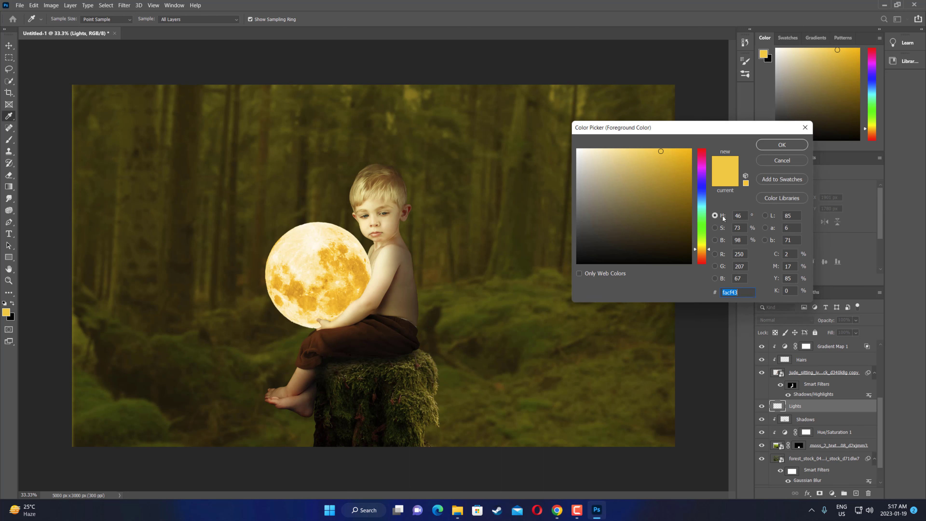
pyautogui.click(742, 215)
pyautogui.write('45')
pyautogui.click(740, 226)
pyautogui.write('62')
pyautogui.click(794, 145)
pyautogui.press('b')
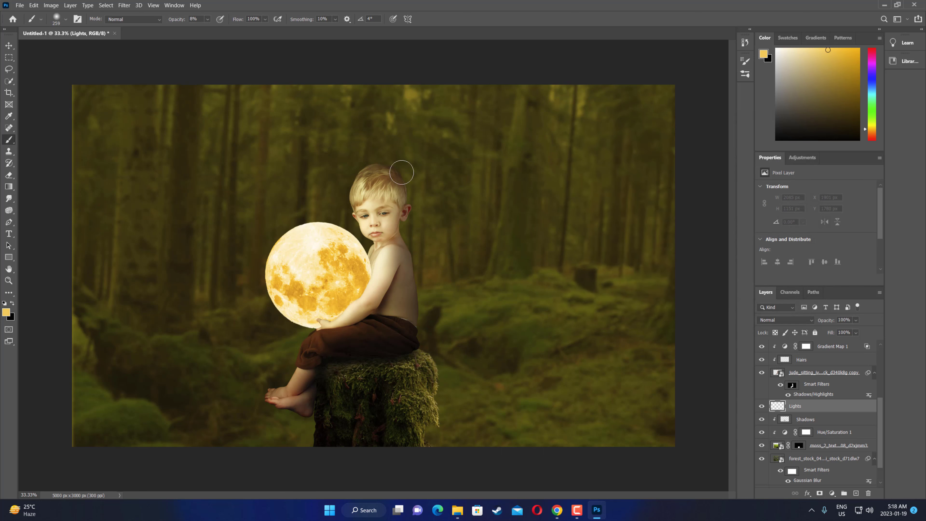
# Step: Paint a soft golden glow over the moon with a 100% opacity, 1250 px soft brush
pyautogui.click(207, 19)
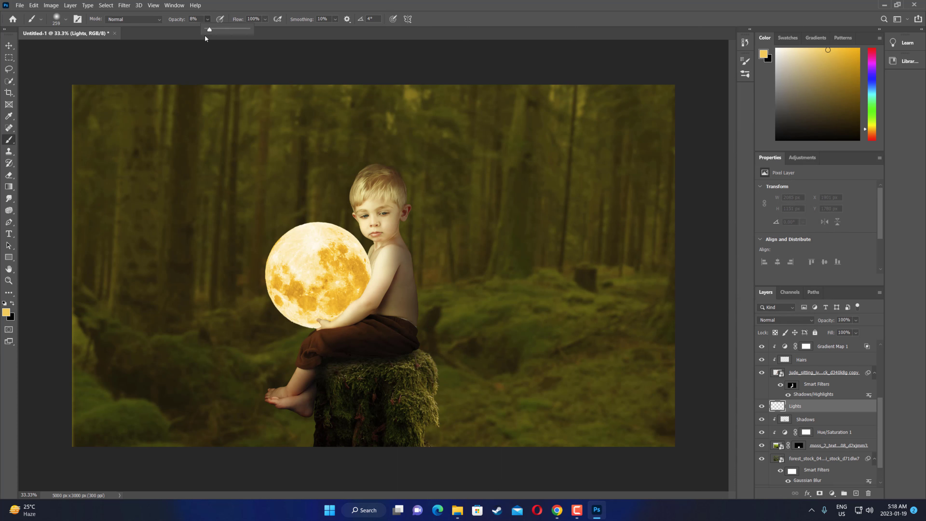
pyautogui.moveTo(208, 29); pyautogui.dragTo(250, 29)
pyautogui.rightClick(322, 266)
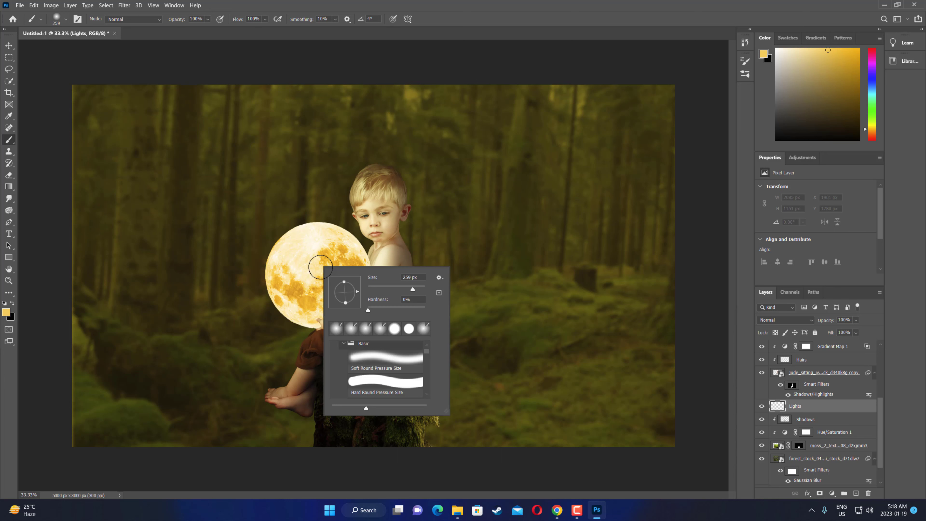
pyautogui.moveTo(412, 289); pyautogui.dragTo(419, 288)
pyautogui.write('1250')
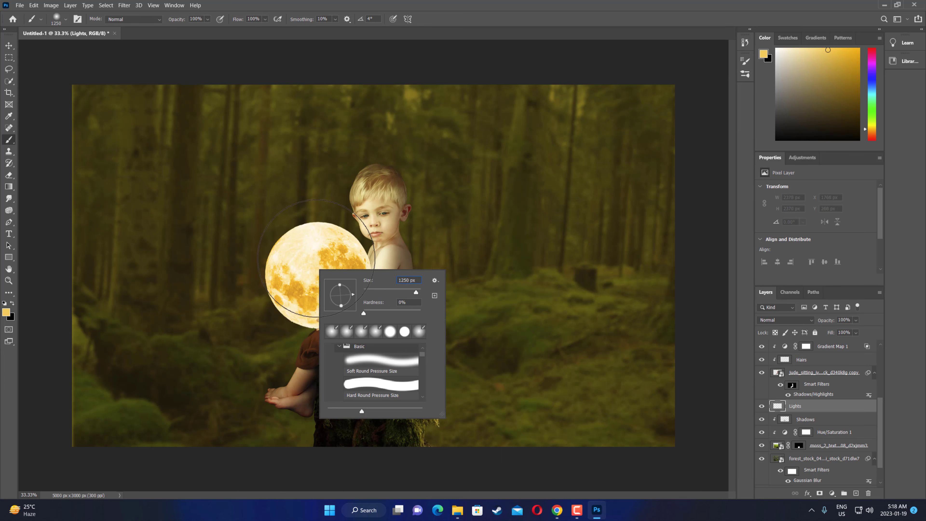
pyautogui.press('Return')
pyautogui.click(318, 275)
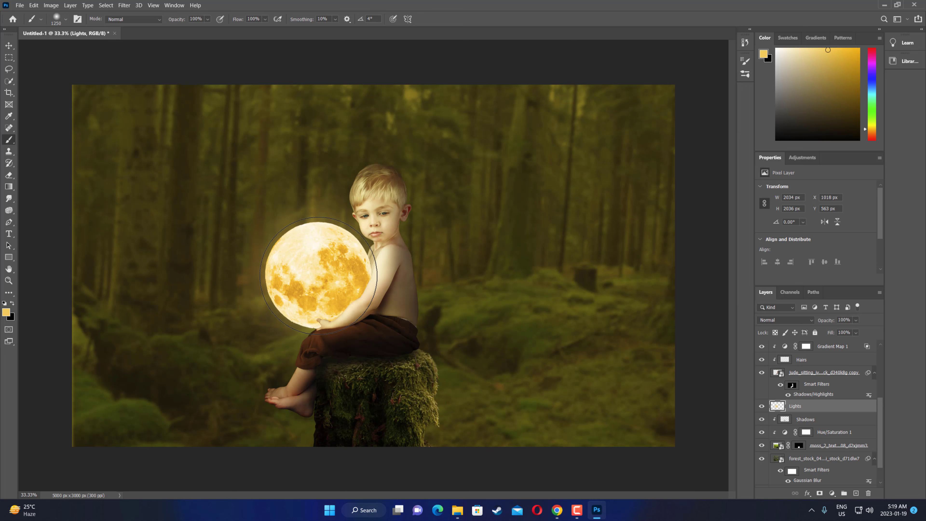
pyautogui.click(8, 46)
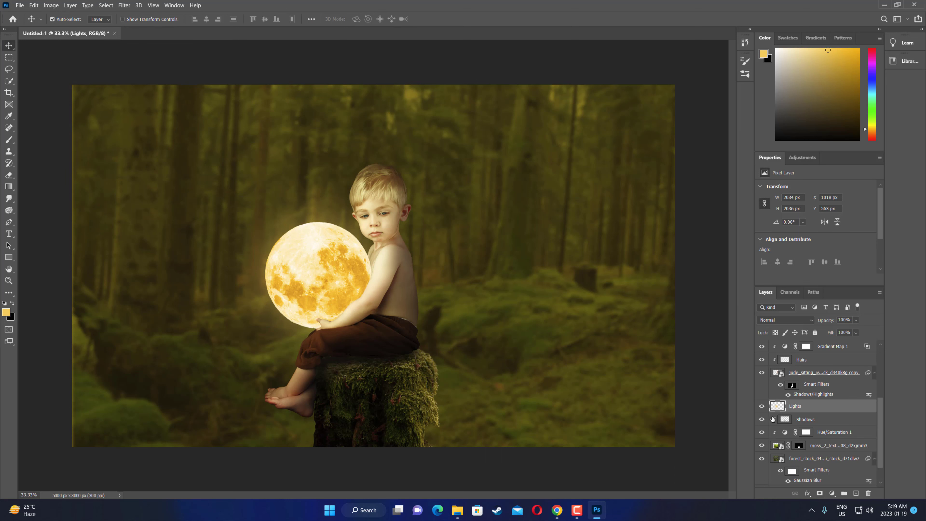
pyautogui.click(761, 406)
pyautogui.click(761, 407)
pyautogui.click(823, 410)
pyautogui.scroll(-2, 823, 410)
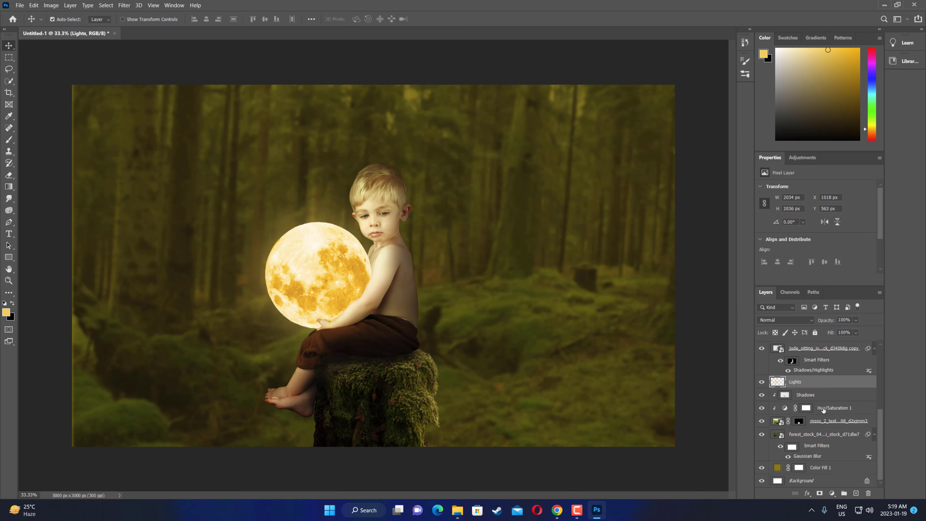
pyautogui.hotkey('alt', 'shift', 'm')
pyautogui.click(835, 433)
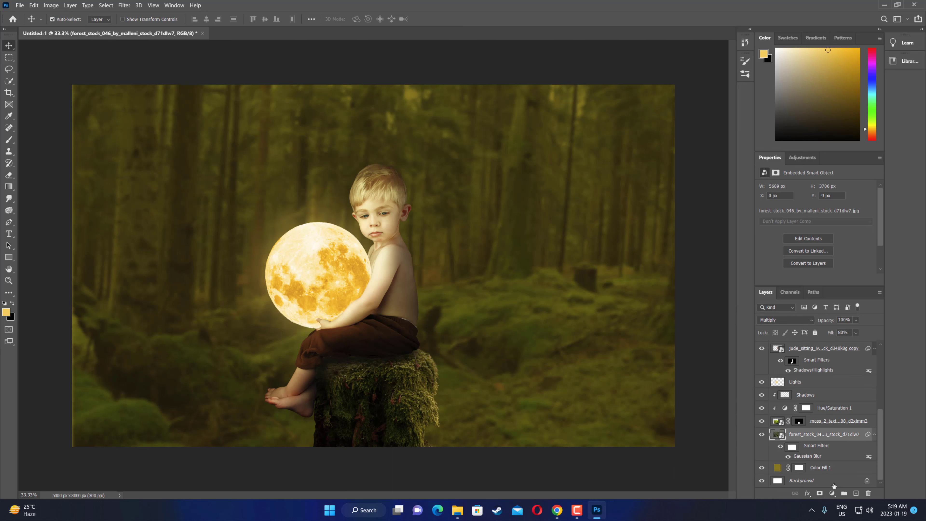
# Step: Add a Gradient Fill layer and set its left colour stop to #000000
pyautogui.click(831, 493)
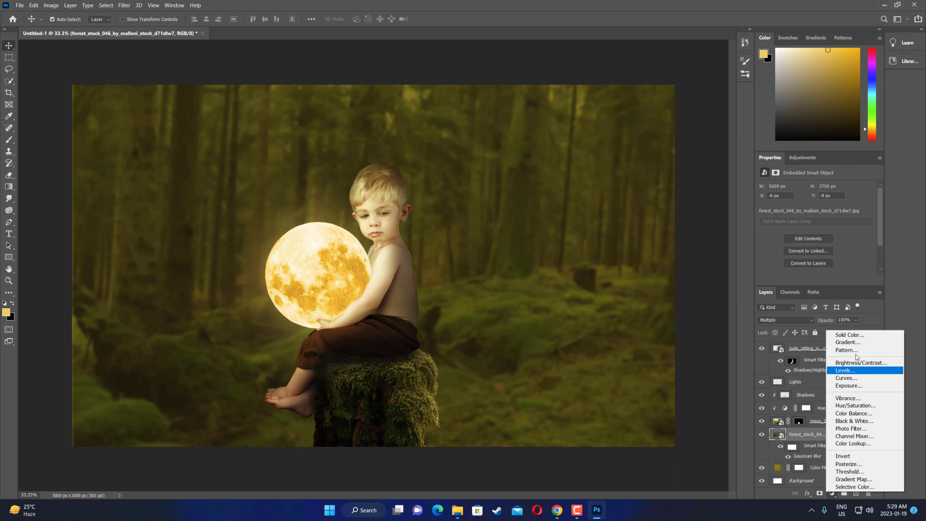
pyautogui.click(852, 345)
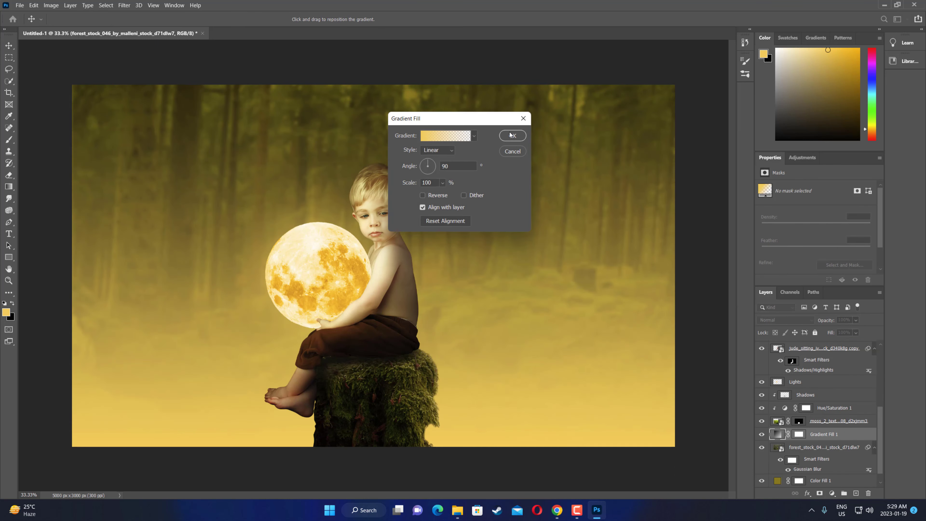
pyautogui.click(451, 137)
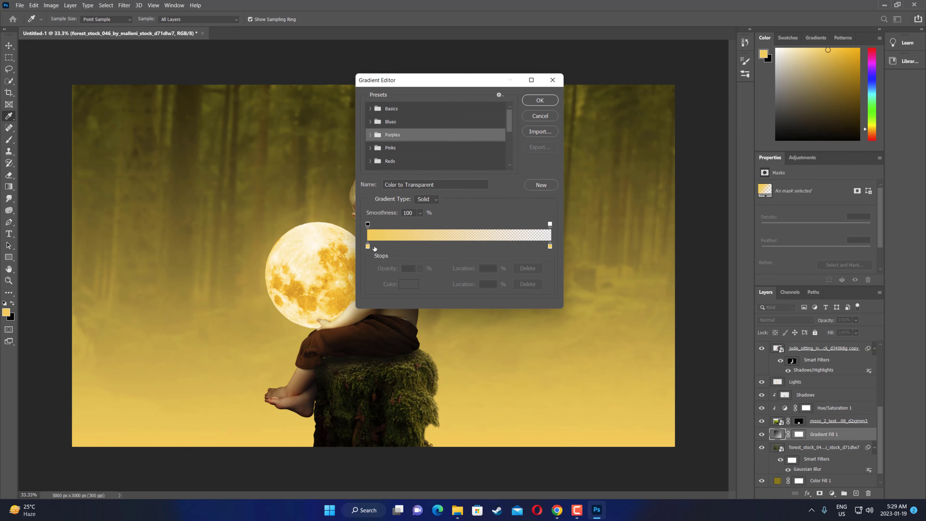
pyautogui.doubleClick(367, 247)
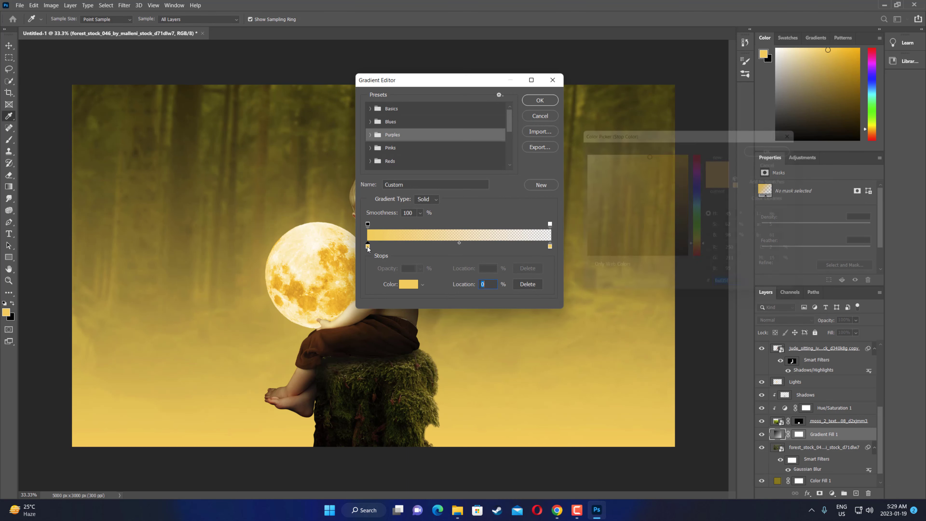
pyautogui.write('000000')
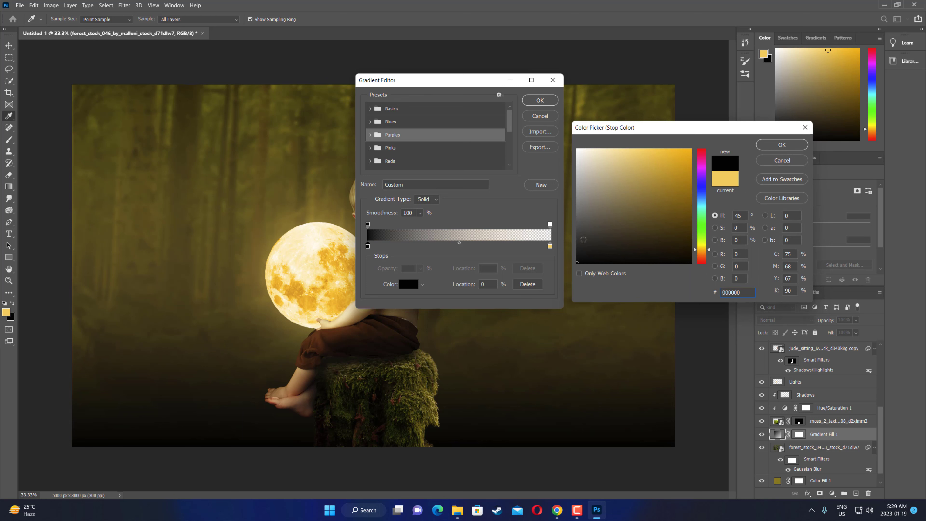
pyautogui.click(550, 247)
pyautogui.press('Return')
# Step: Make the right gradient stop pure black and accept the black-to-transparent gradient
pyautogui.doubleClick(549, 246)
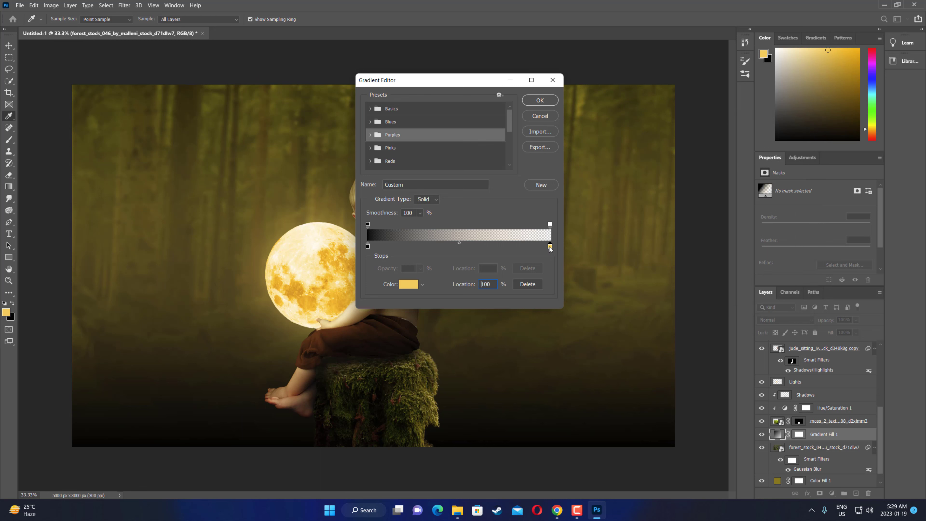
pyautogui.click(613, 225)
pyautogui.moveTo(613, 225); pyautogui.dragTo(577, 262)
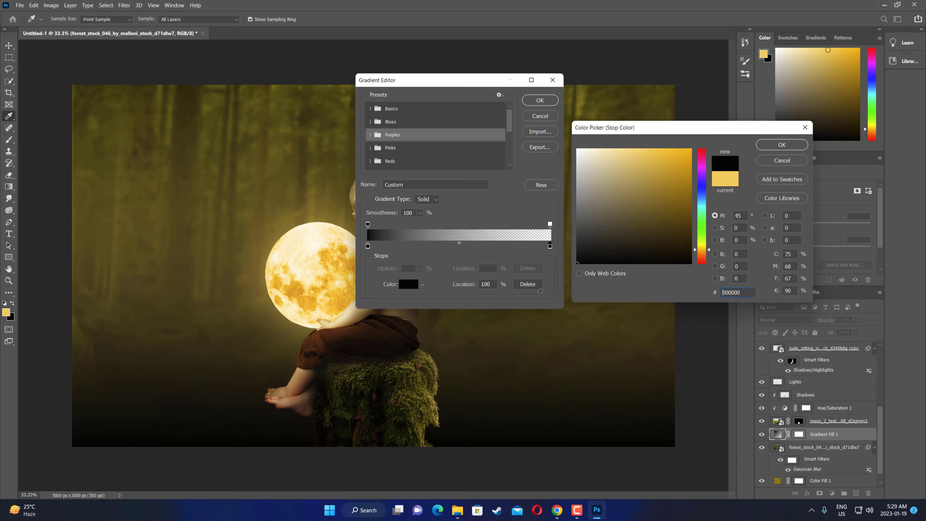
pyautogui.click(774, 146)
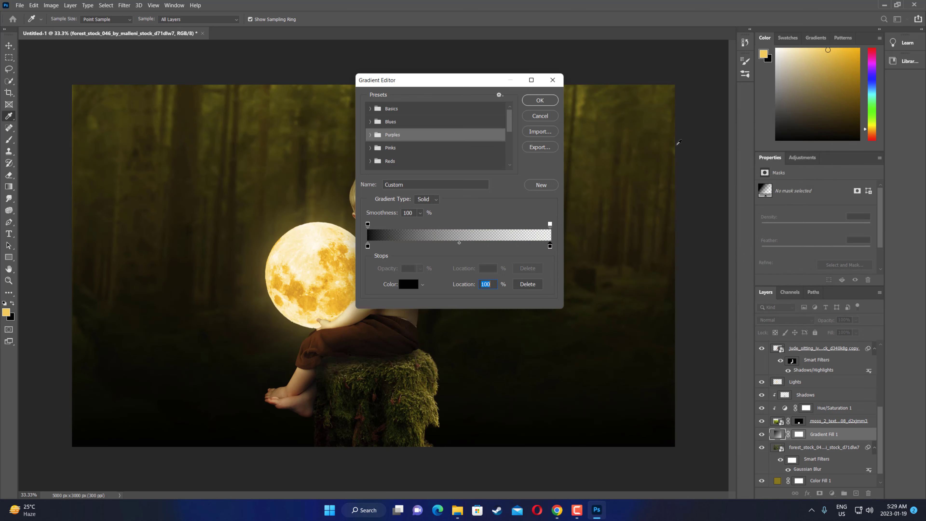
pyautogui.click(540, 100)
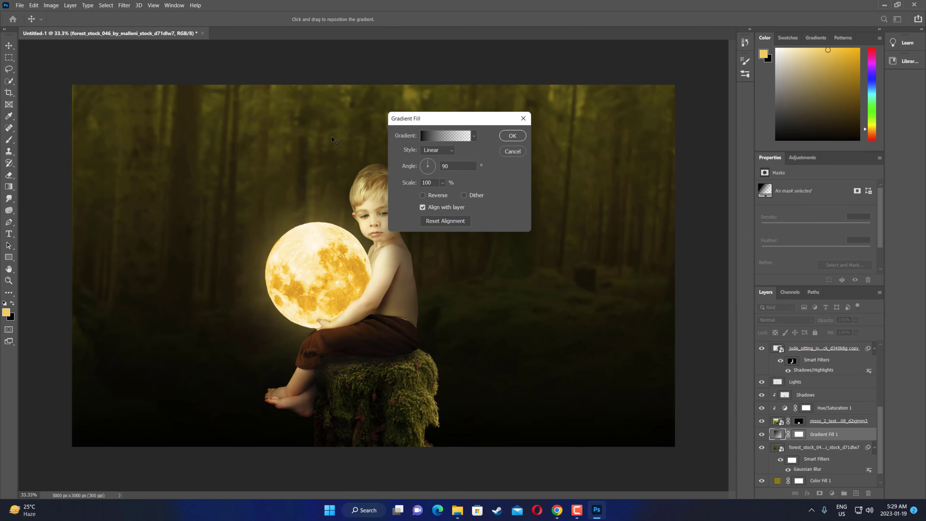
# Step: Drag the gradient's position over the forest and try reversing its direction
pyautogui.moveTo(316, 199); pyautogui.dragTo(320, 219)
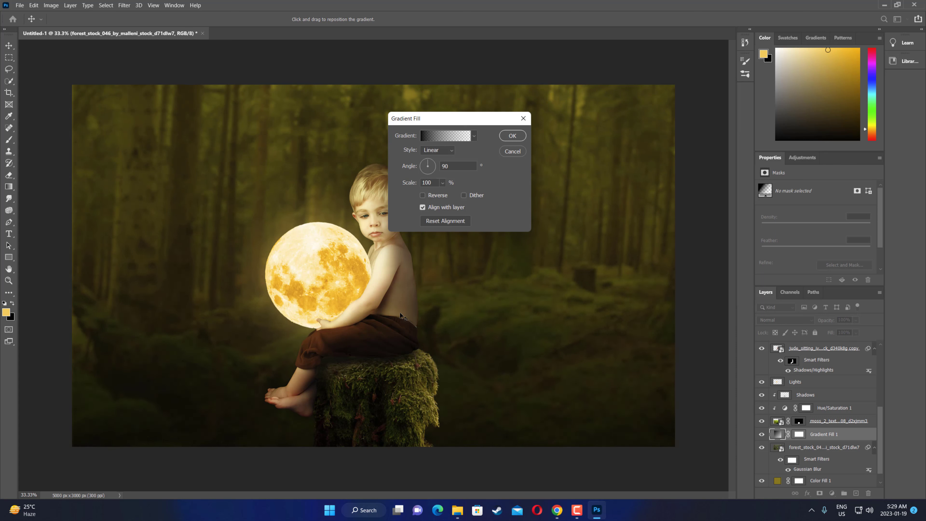
pyautogui.moveTo(403, 315); pyautogui.dragTo(401, 298)
pyautogui.moveTo(437, 118); pyautogui.dragTo(681, 104)
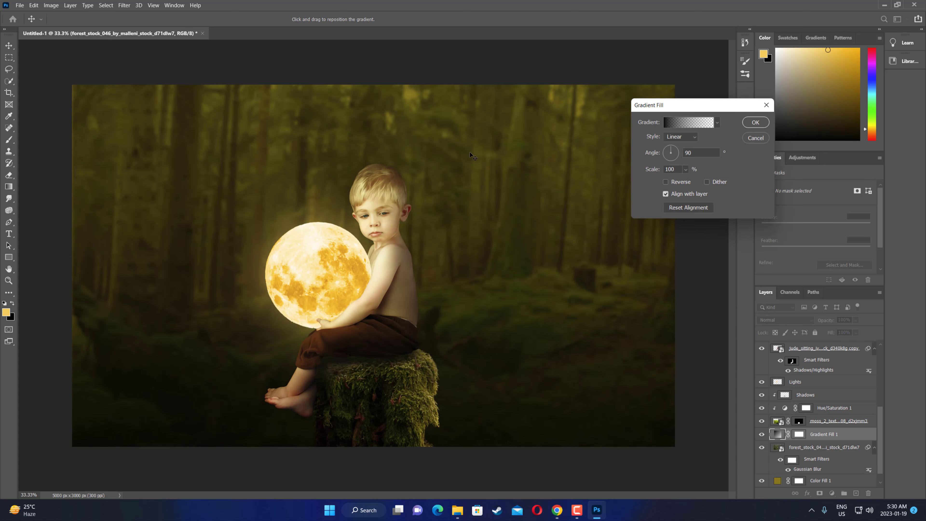
pyautogui.moveTo(470, 155); pyautogui.dragTo(471, 217)
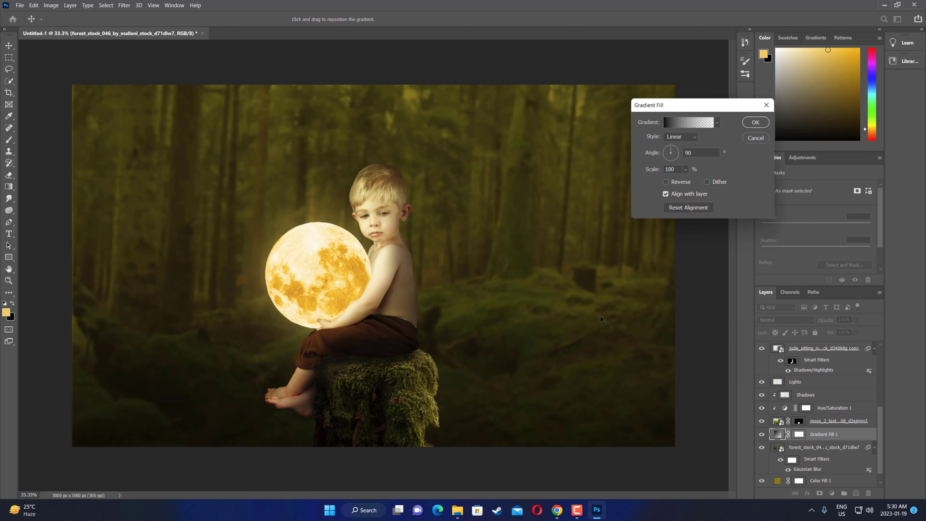
pyautogui.moveTo(600, 317); pyautogui.dragTo(524, 233)
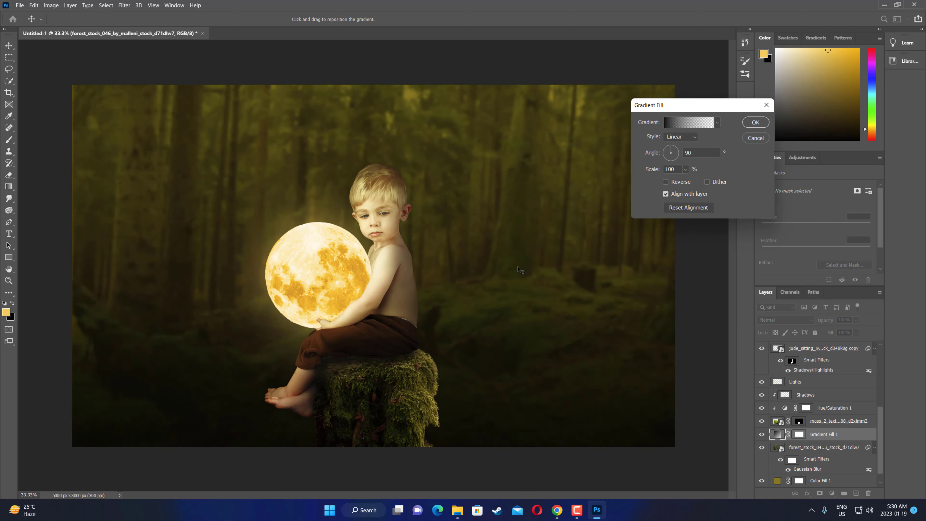
pyautogui.click(665, 181)
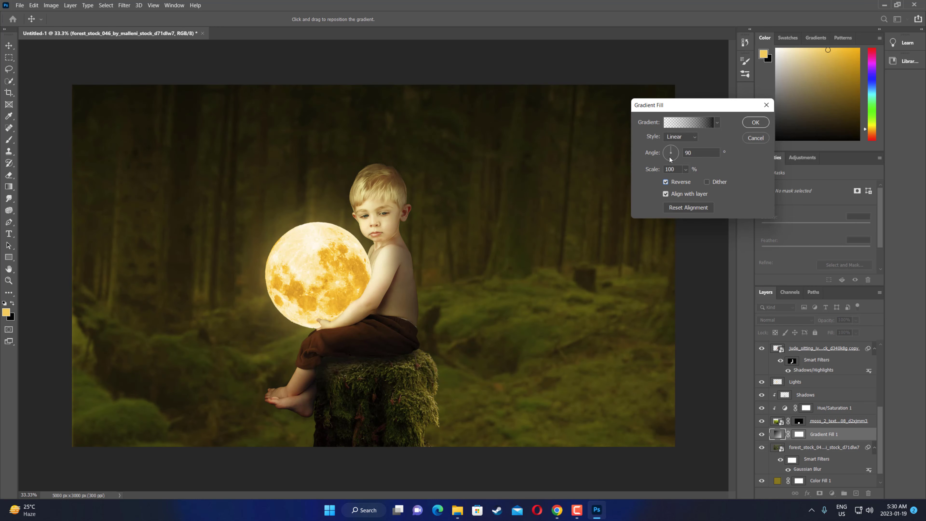
pyautogui.click(665, 182)
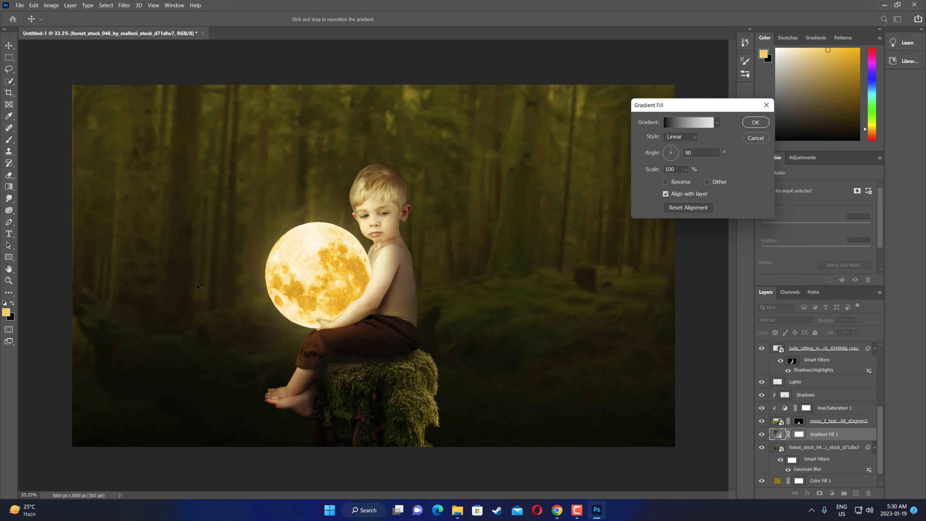
# Step: Switch the gradient to Radial, reverse it, and centre the bright area on the boy and moon
pyautogui.click(690, 137)
pyautogui.press('Down')
pyautogui.press('Down')
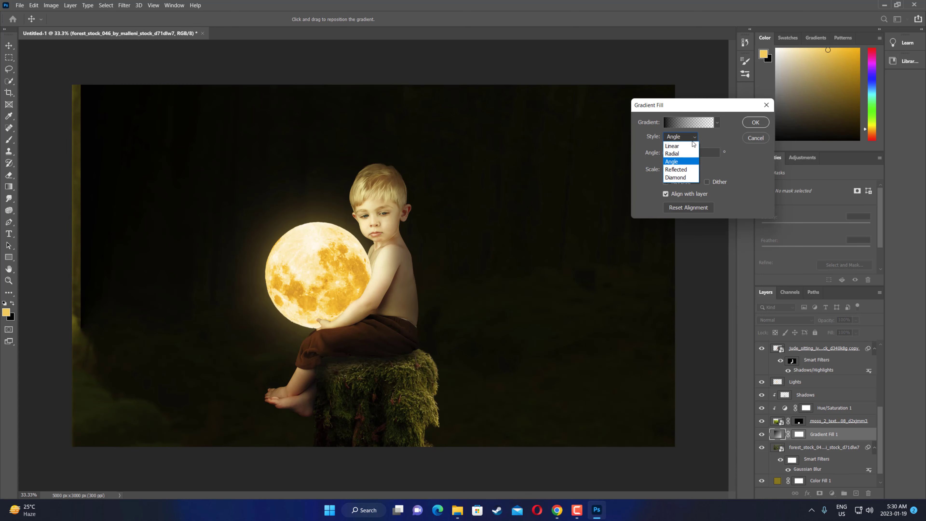
pyautogui.click(678, 154)
pyautogui.moveTo(456, 273)
pyautogui.mouseDown()
pyautogui.moveTo(743, 328)
pyautogui.moveTo(481, 237)
pyautogui.mouseUp()
pyautogui.click(665, 182)
pyautogui.moveTo(581, 213)
pyautogui.mouseDown()
pyautogui.moveTo(510, 157)
pyautogui.moveTo(416, 164)
pyautogui.mouseUp()
# Step: Set the gradient scale to 300% and confirm the radial vignette
pyautogui.write('333')
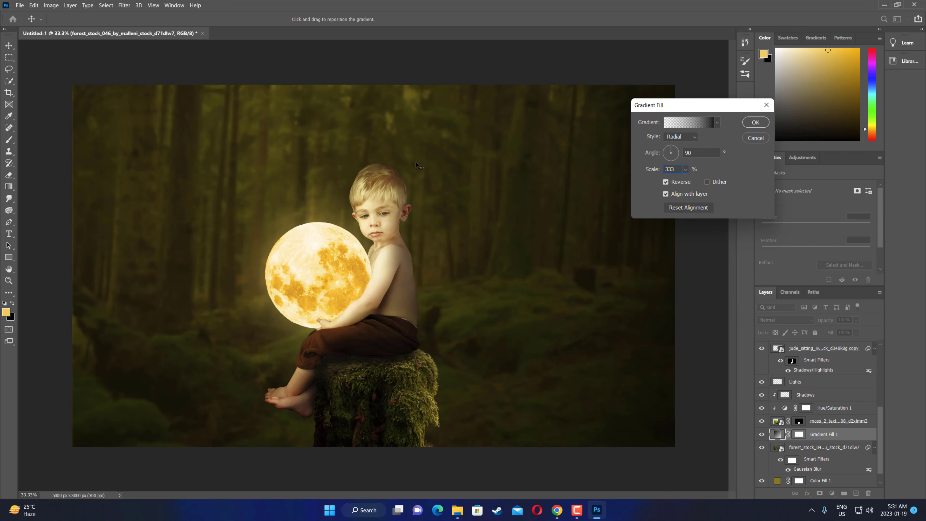
pyautogui.click(455, 184)
pyautogui.moveTo(392, 111); pyautogui.dragTo(420, 134)
pyautogui.write('300')
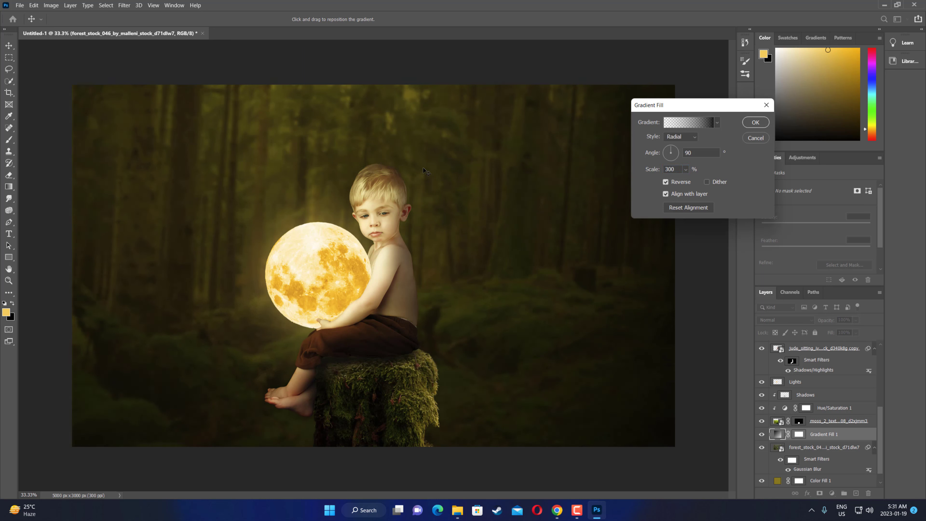
pyautogui.click(417, 167)
pyautogui.click(755, 122)
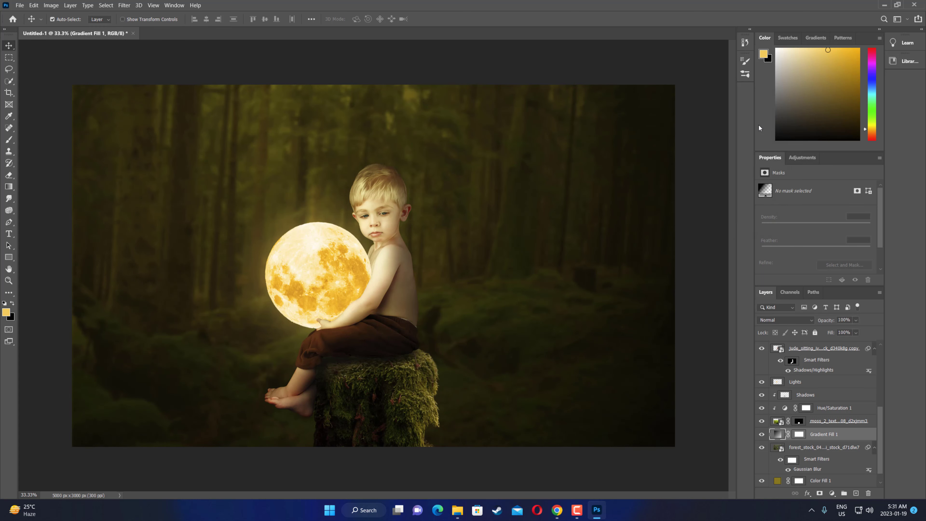
# Step: Set Gradient Fill 1 to Soft Light and toggle its visibility to compare
pyautogui.click(811, 321)
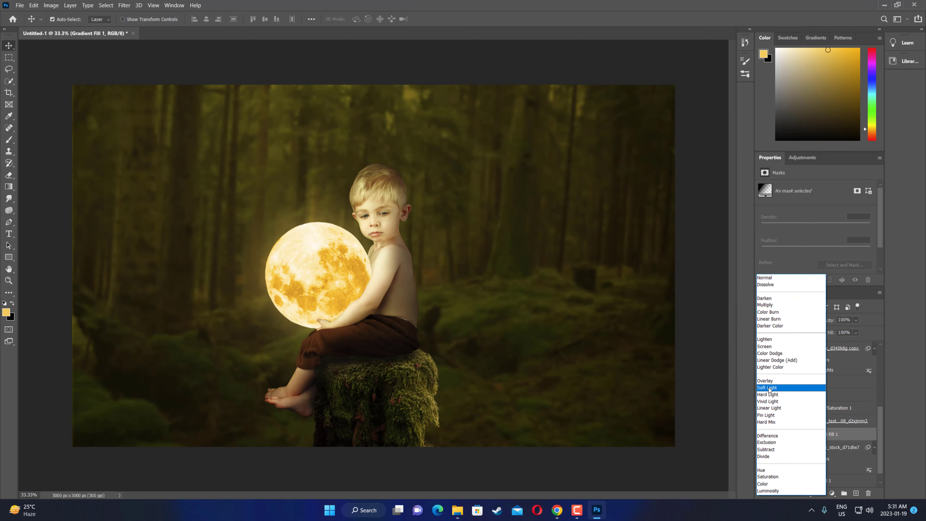
pyautogui.click(771, 387)
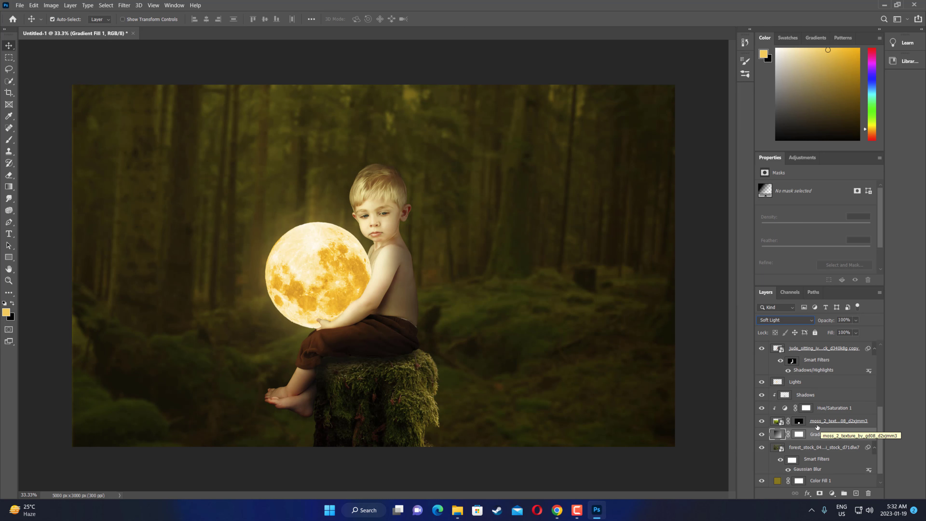
pyautogui.click(761, 433)
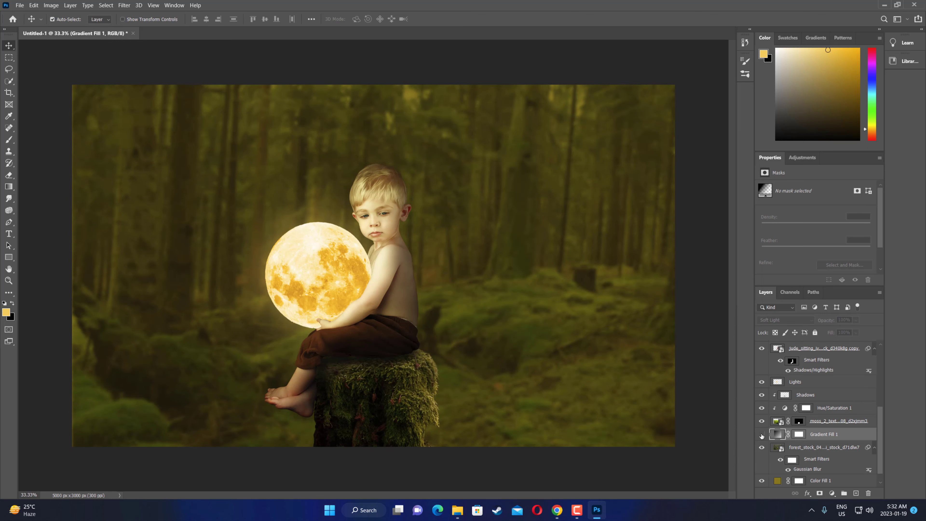
pyautogui.click(761, 435)
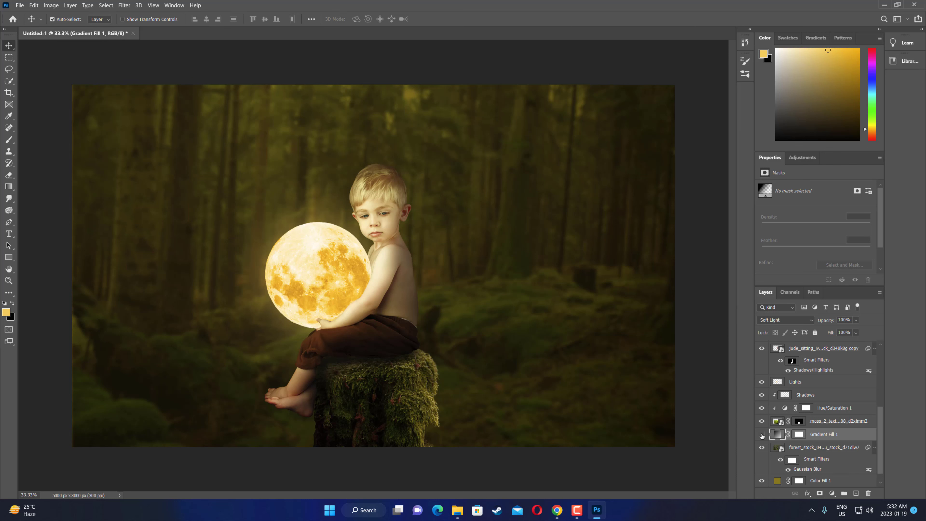
pyautogui.click(761, 434)
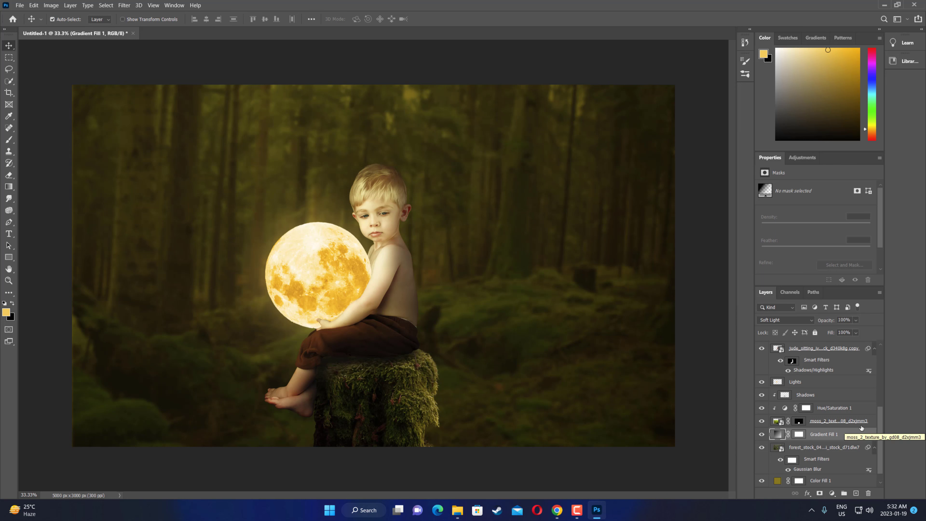
# Step: Select the Hue/Saturation 3 layer in the Layers panel
pyautogui.scroll(3, 862, 426)
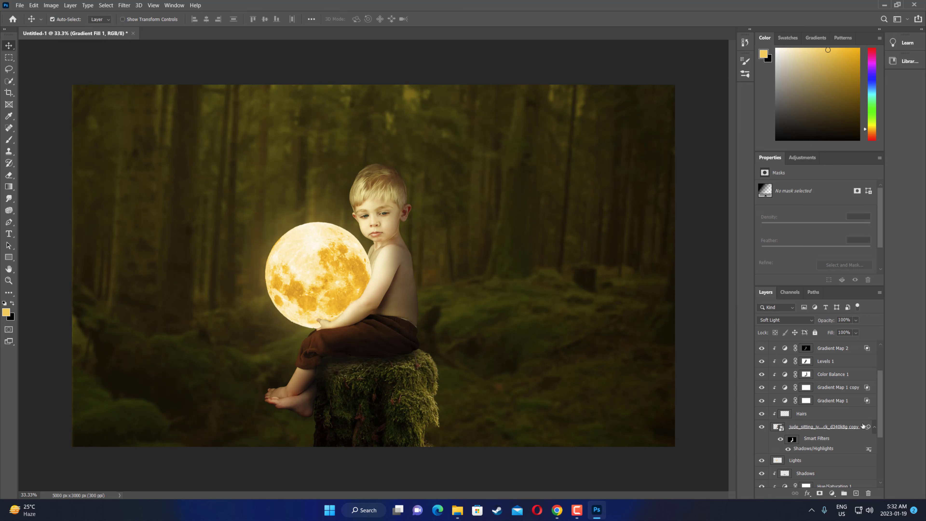
pyautogui.scroll(2, 863, 426)
pyautogui.scroll(1, 862, 422)
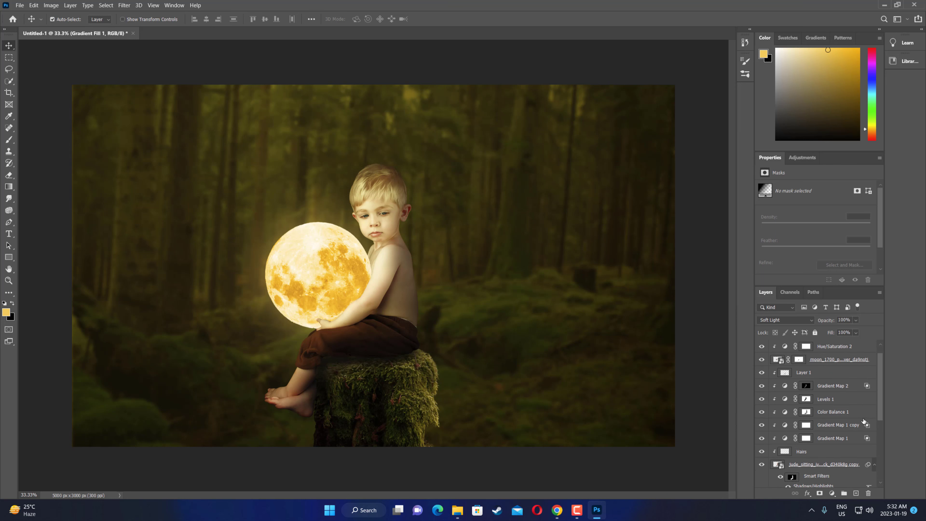
pyautogui.scroll(1, 862, 421)
pyautogui.click(849, 347)
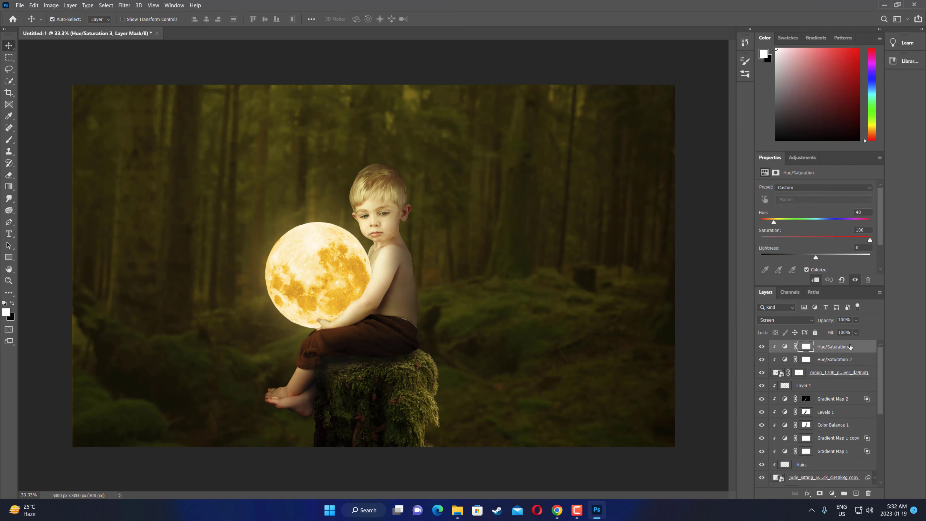